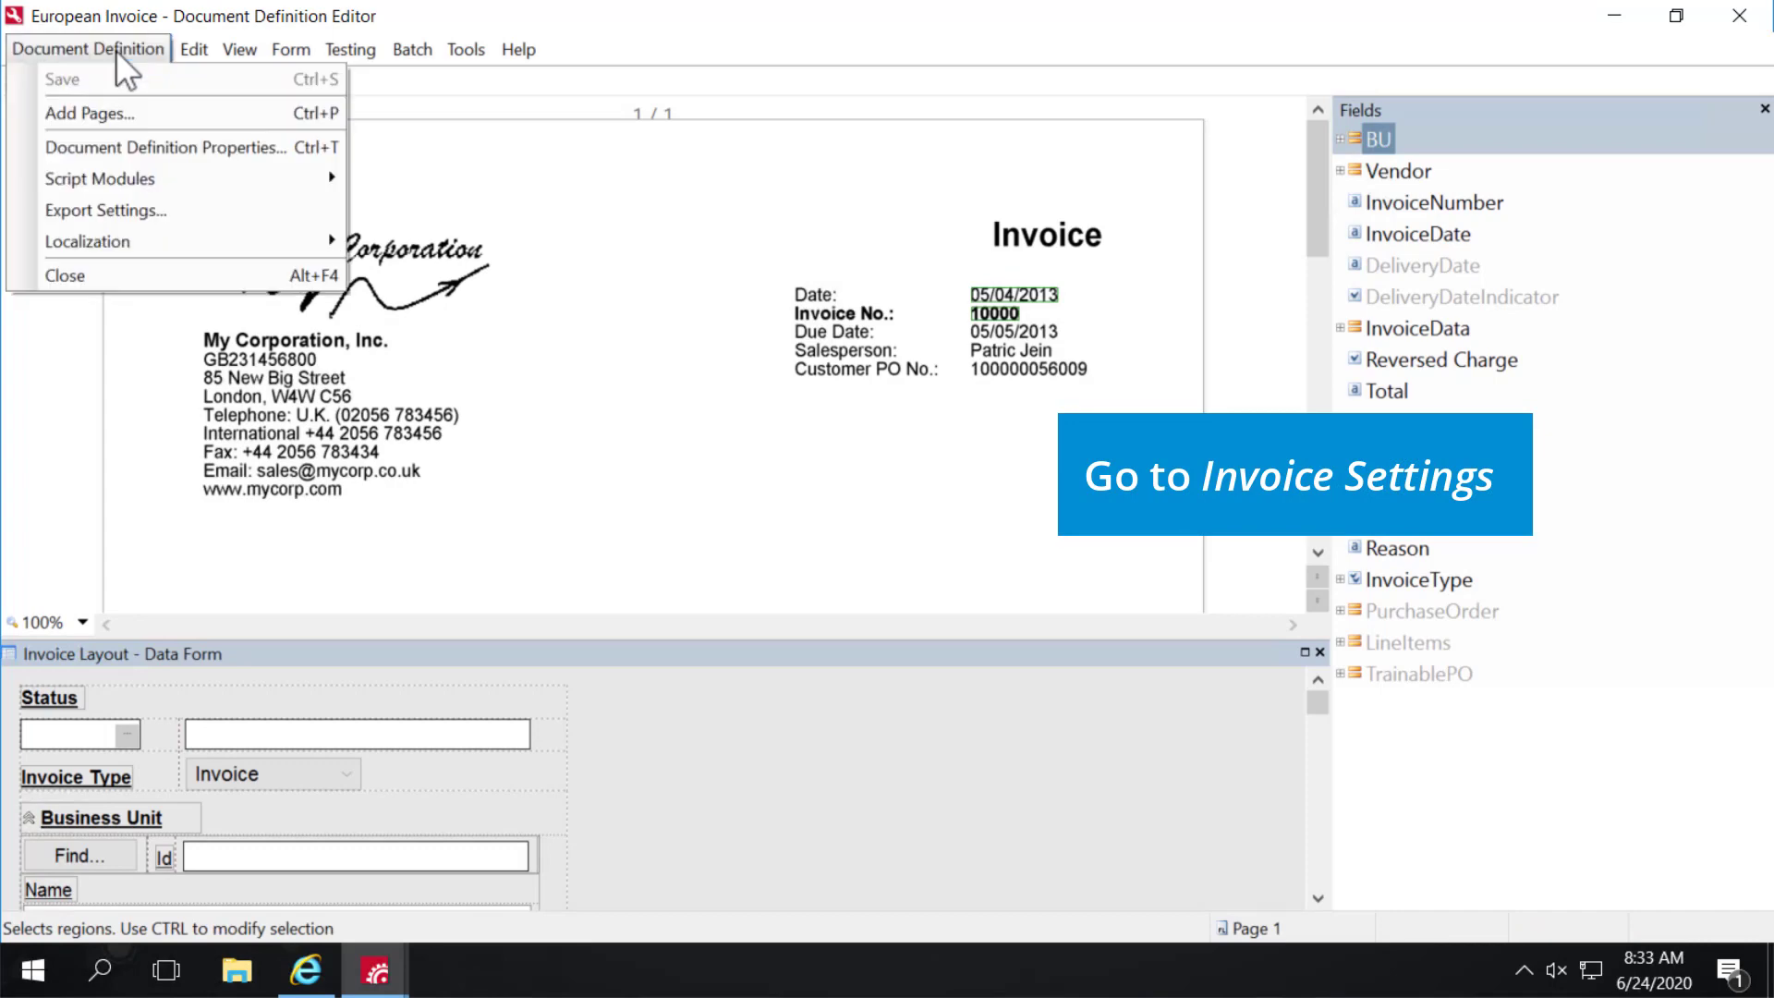
Step: Enable the Purchase order matching and Line items extraction features in the document definition's invoice settings and apply the change
left_click(170, 149)
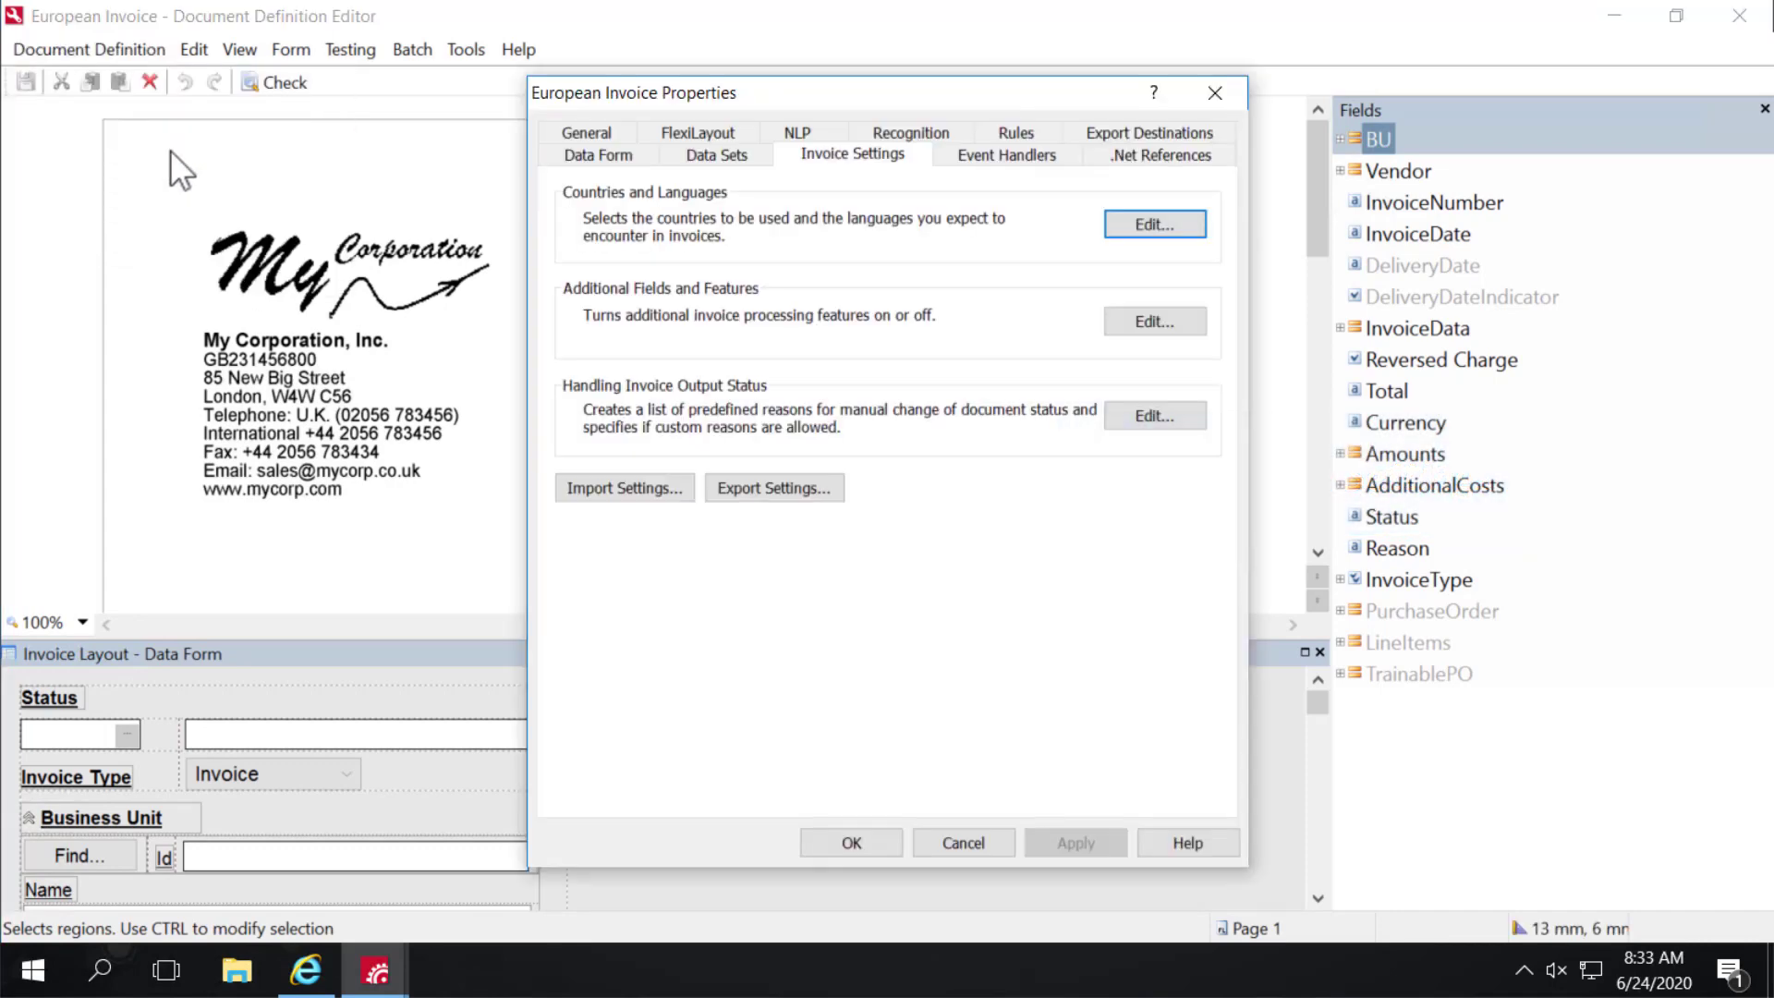
left_click(1146, 322)
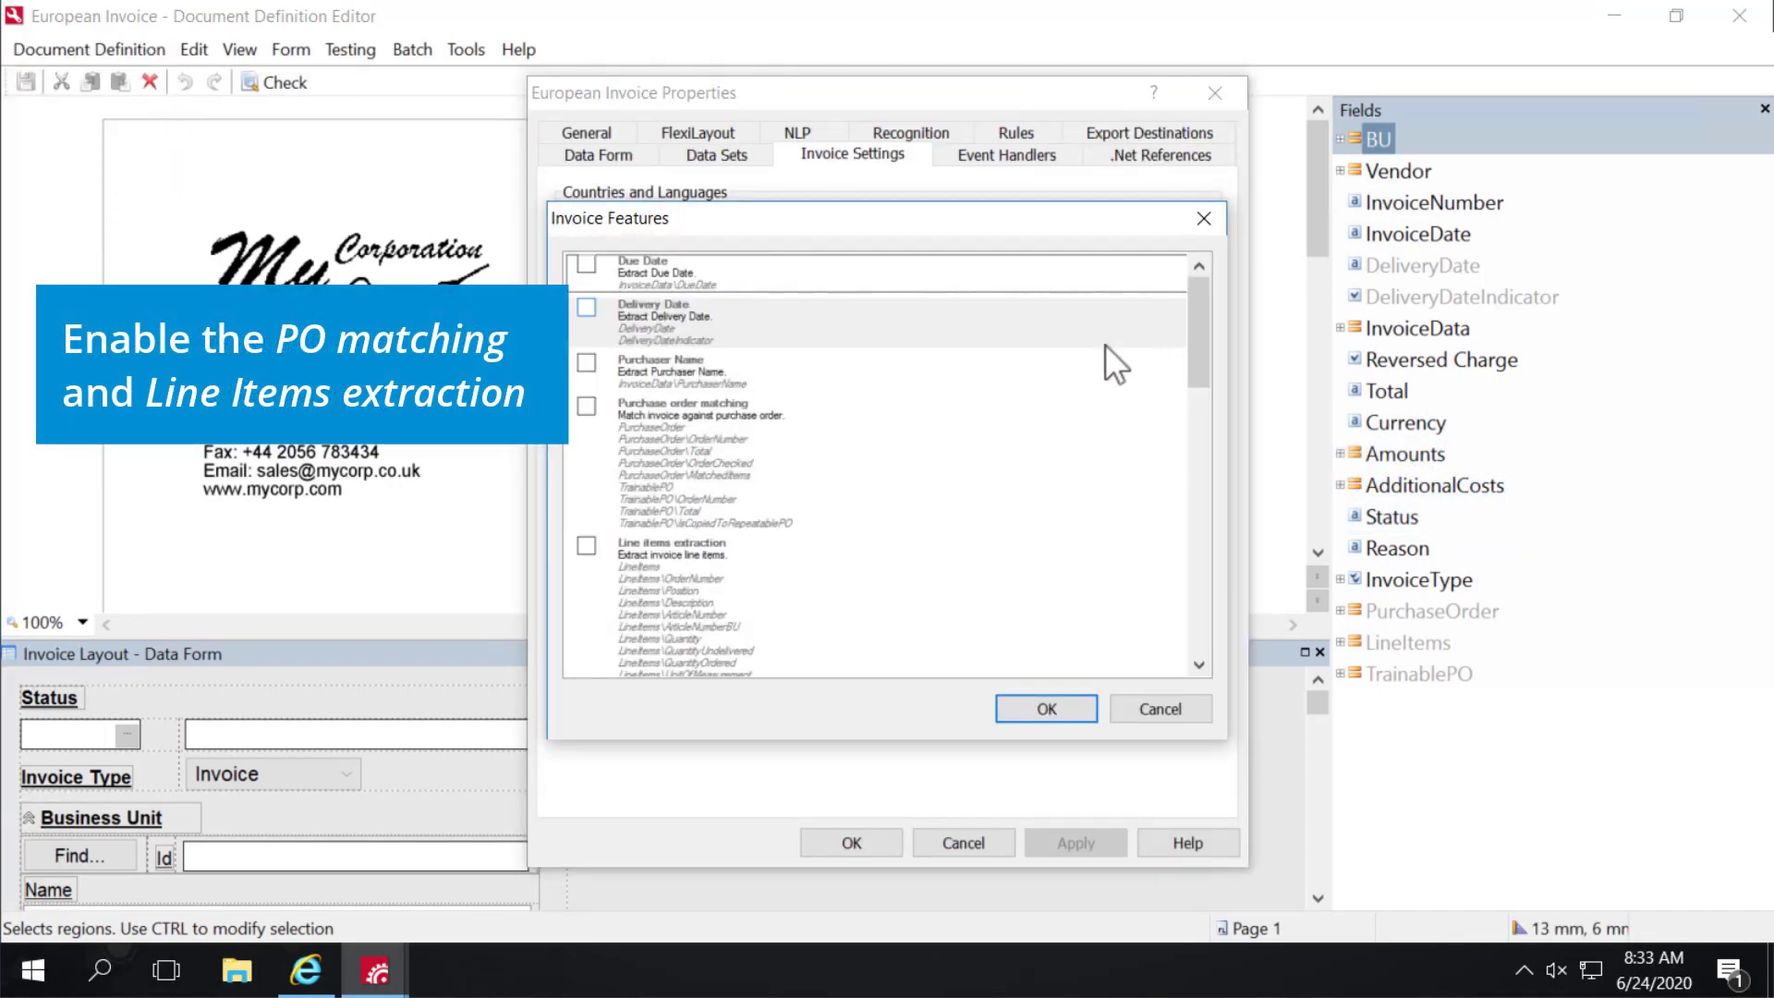
left_click(586, 407)
left_click(585, 545)
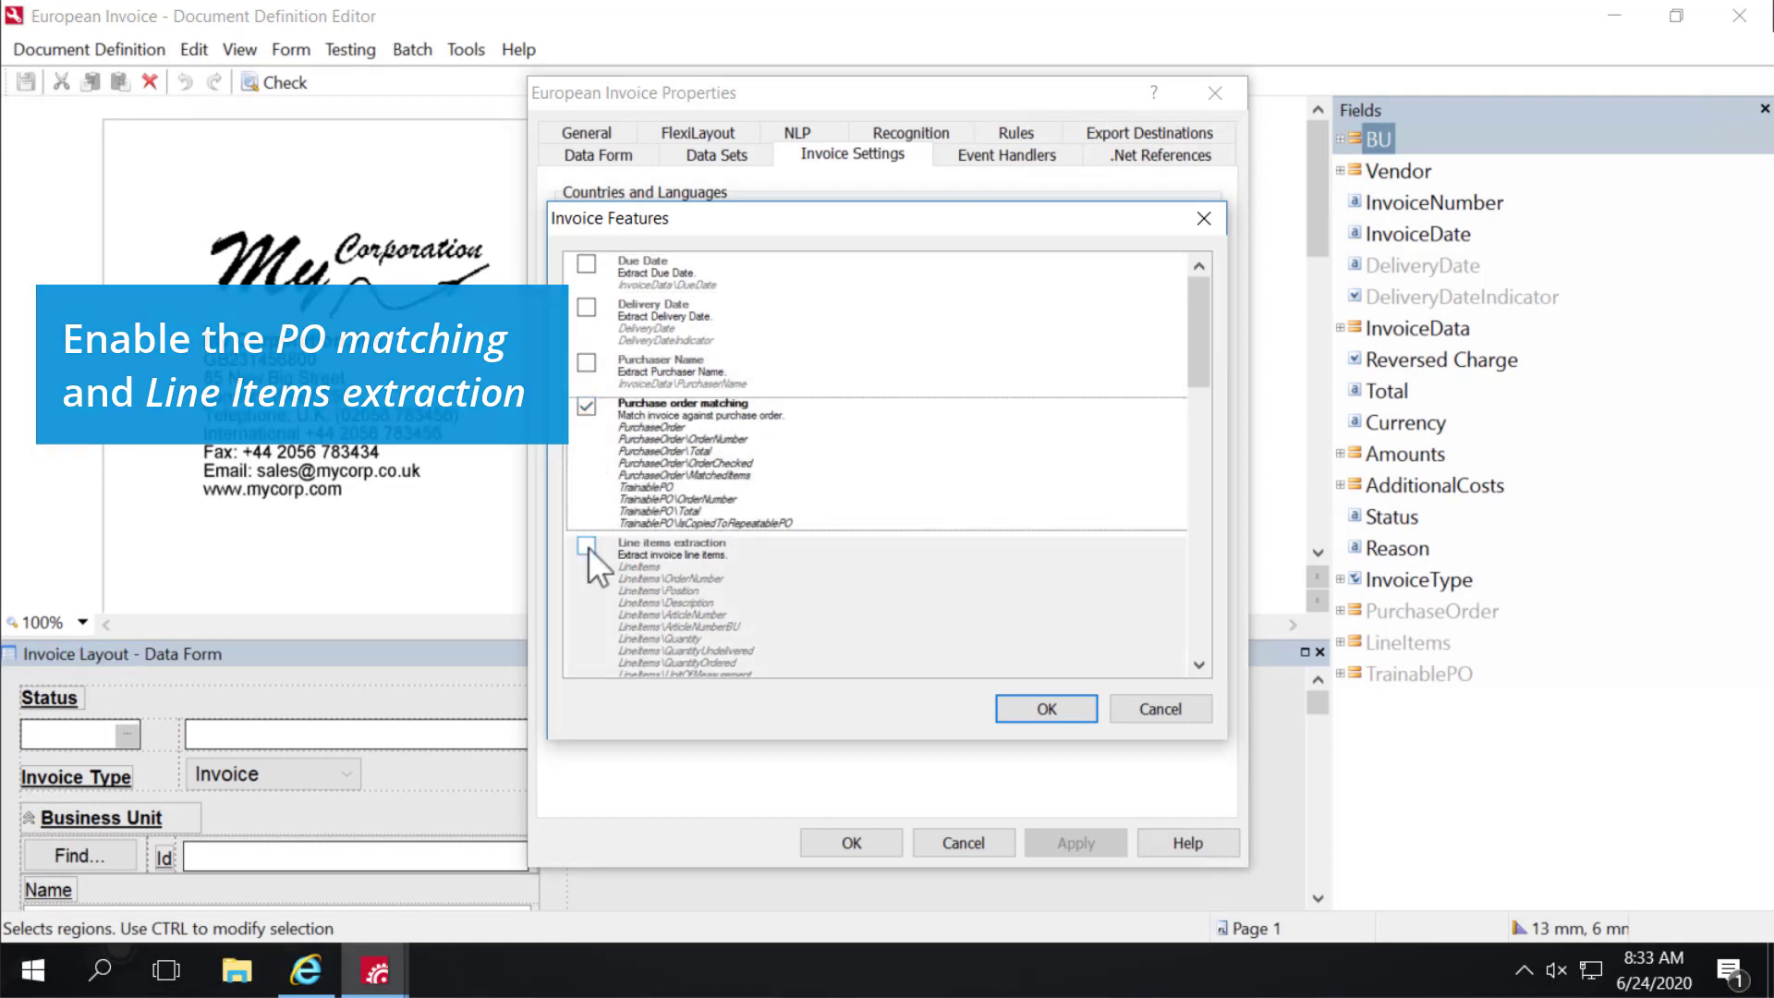
scroll(590, 547, "down", 2)
left_click(1045, 709)
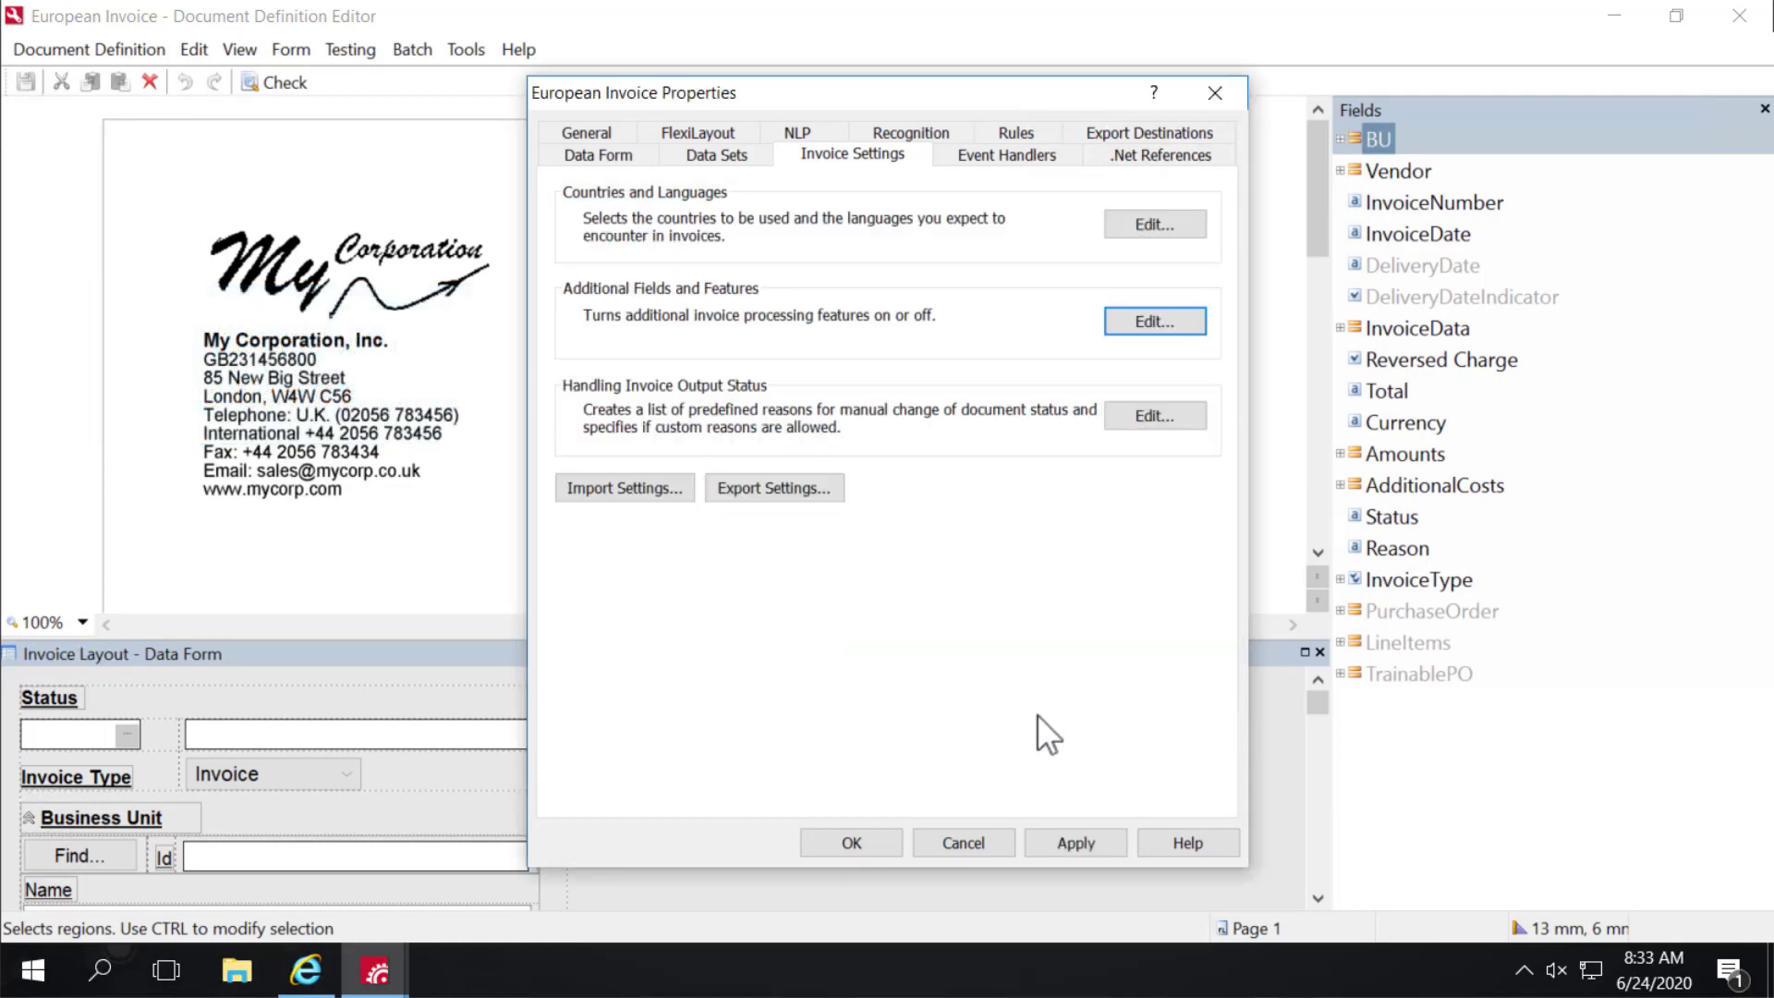
left_click(1084, 836)
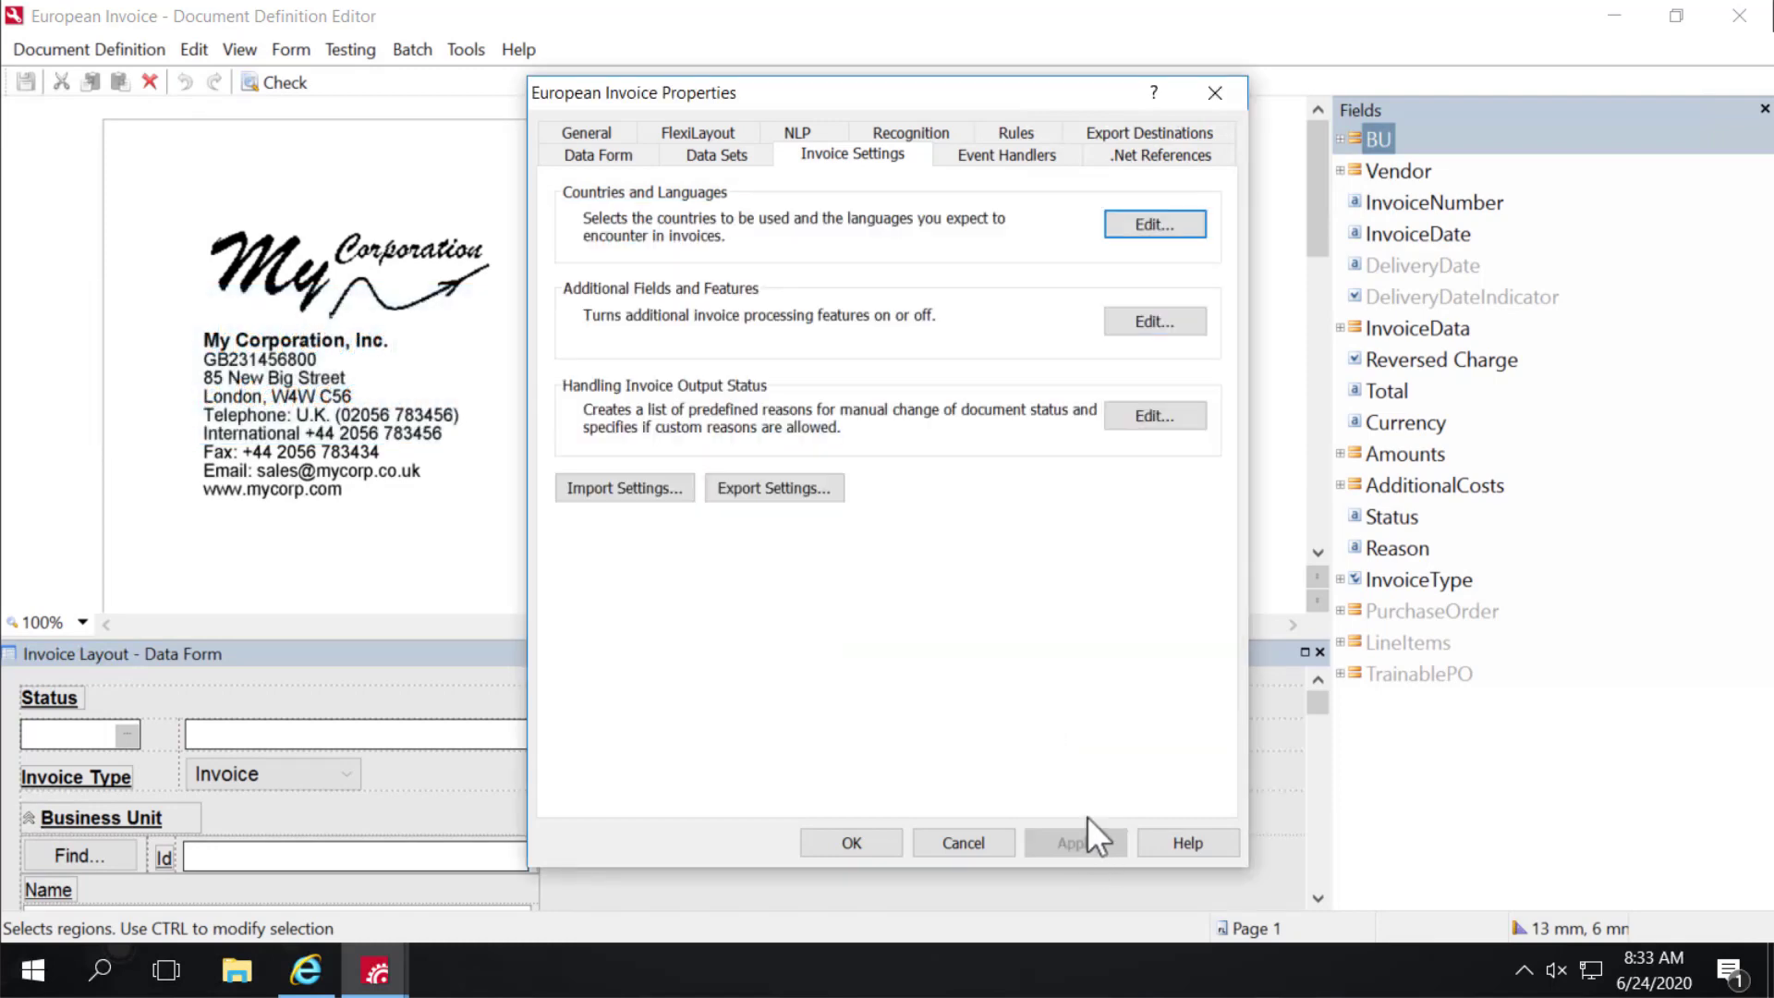
Step: Connect the PurchaseOrders data set to the PO database table using the existing BU_Vendors connection string and the dbo schema
left_click(702, 153)
left_click(684, 262)
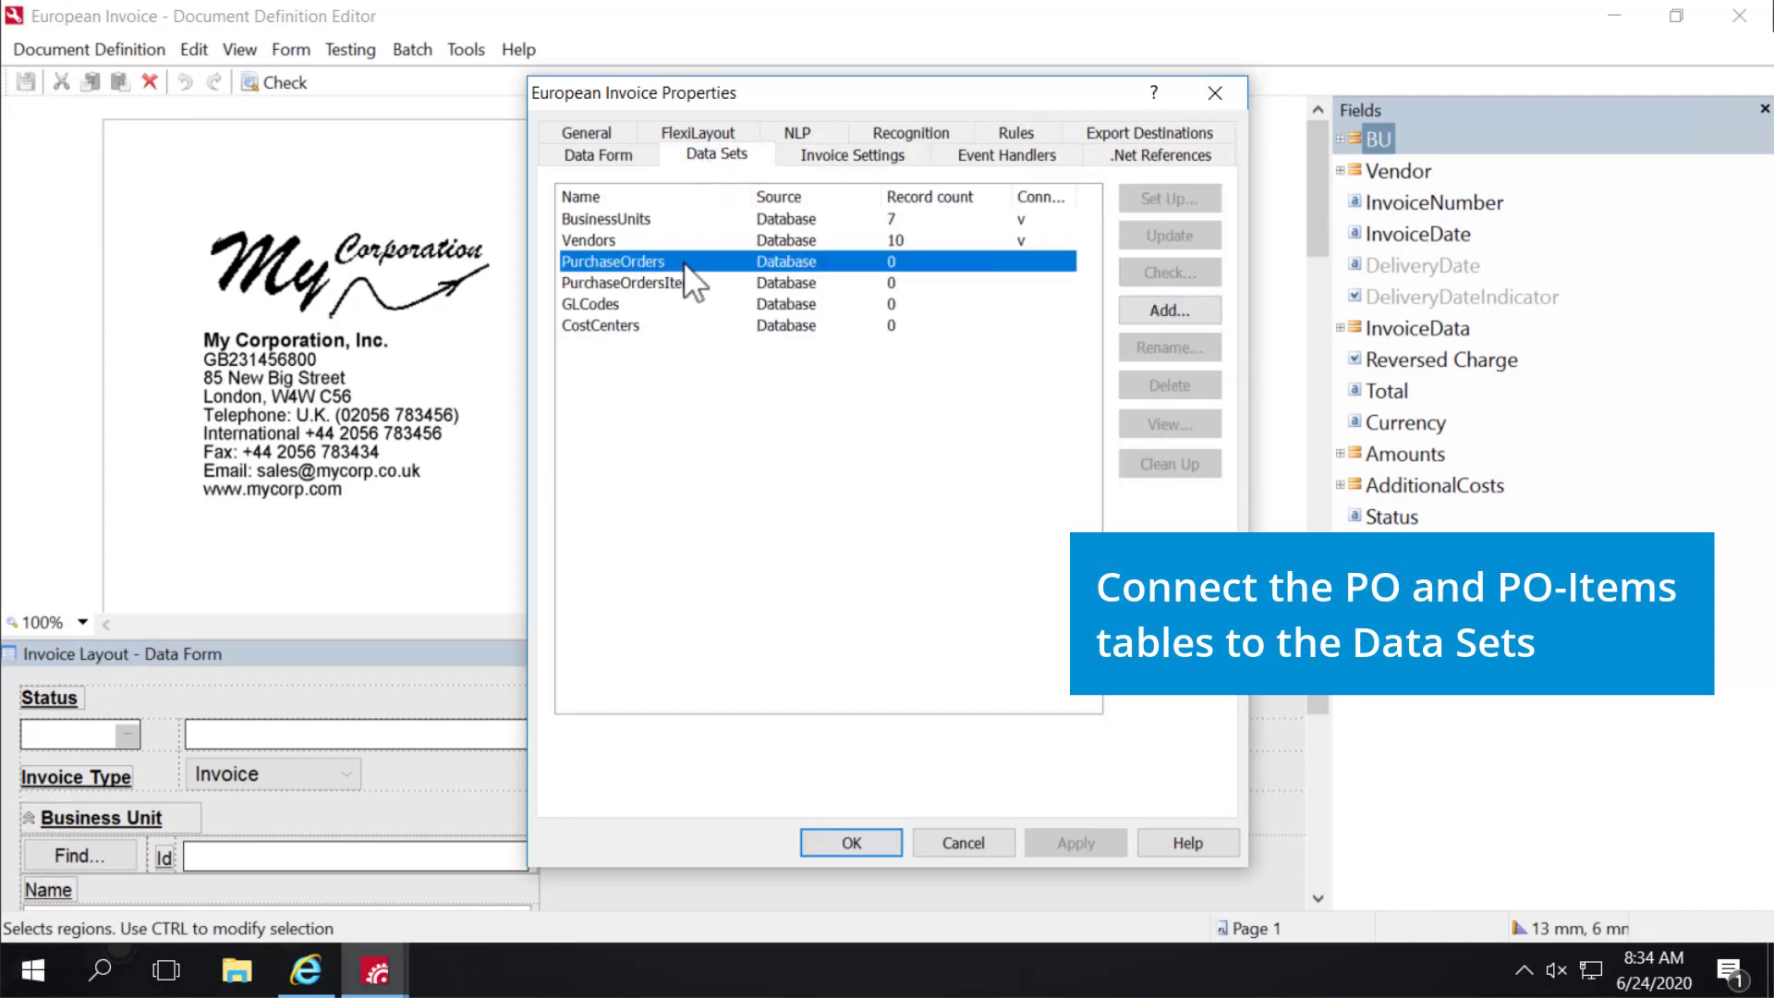
left_click(1164, 197)
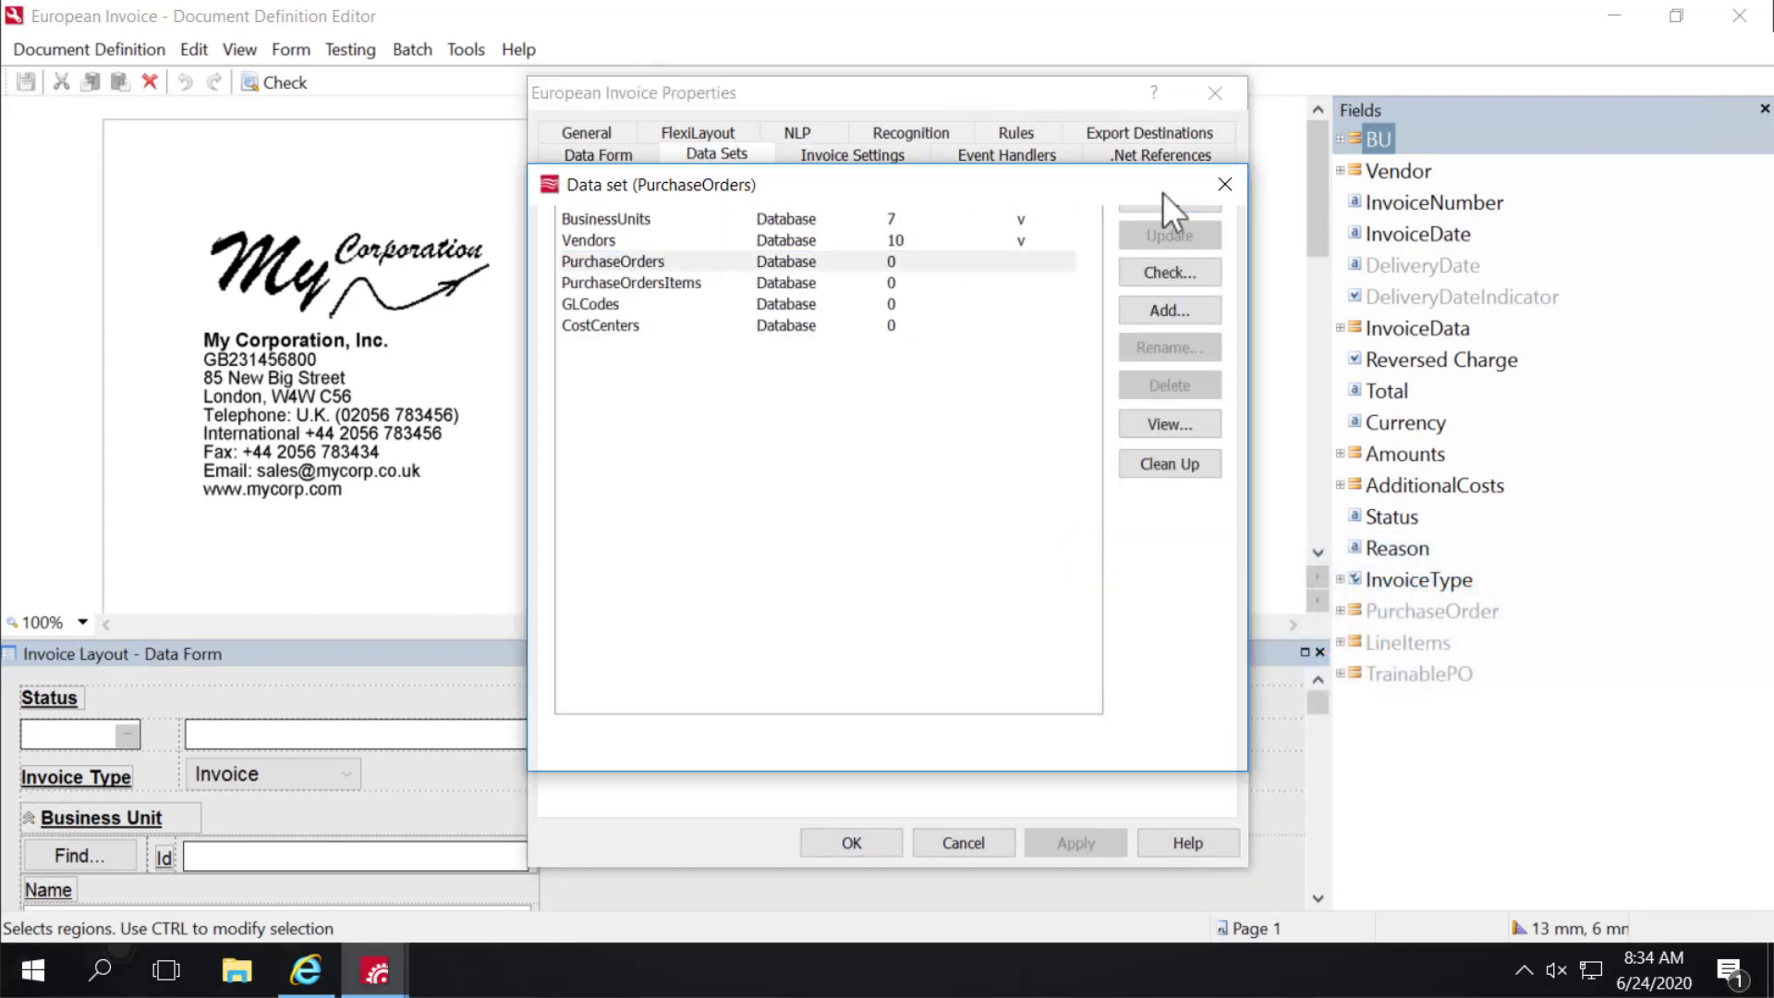
left_click(1093, 278)
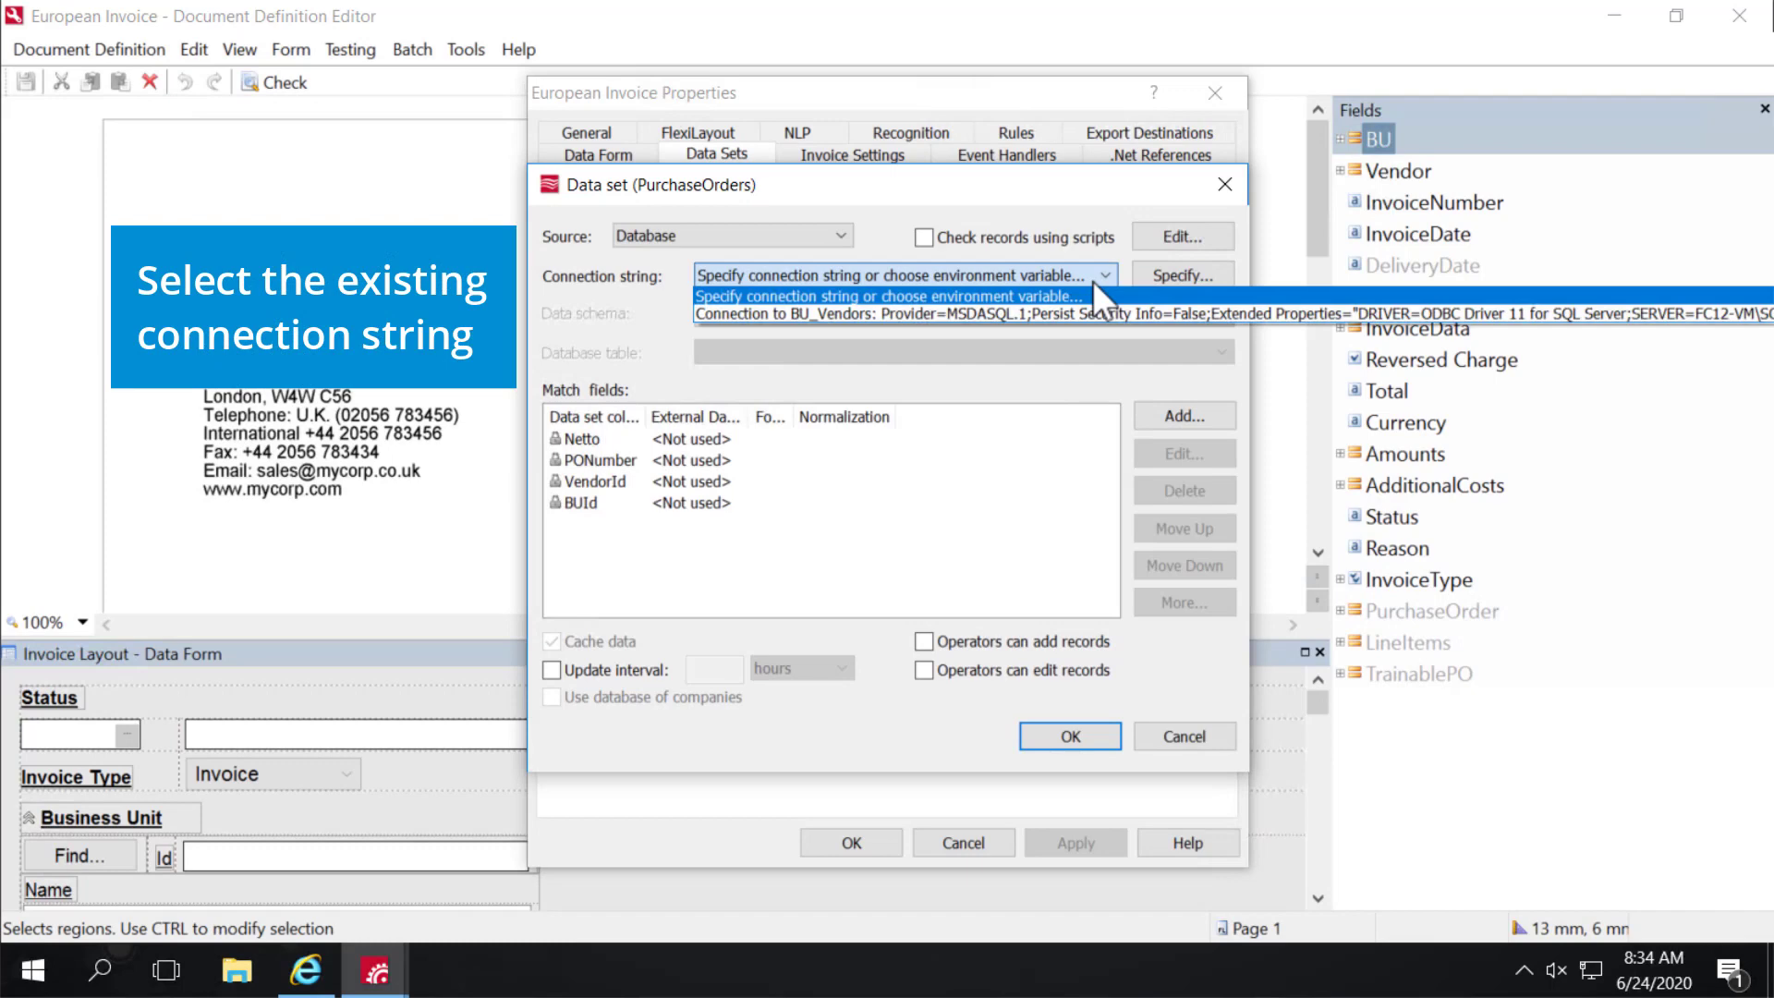
left_click(1035, 313)
left_click(1035, 312)
left_click(1035, 312)
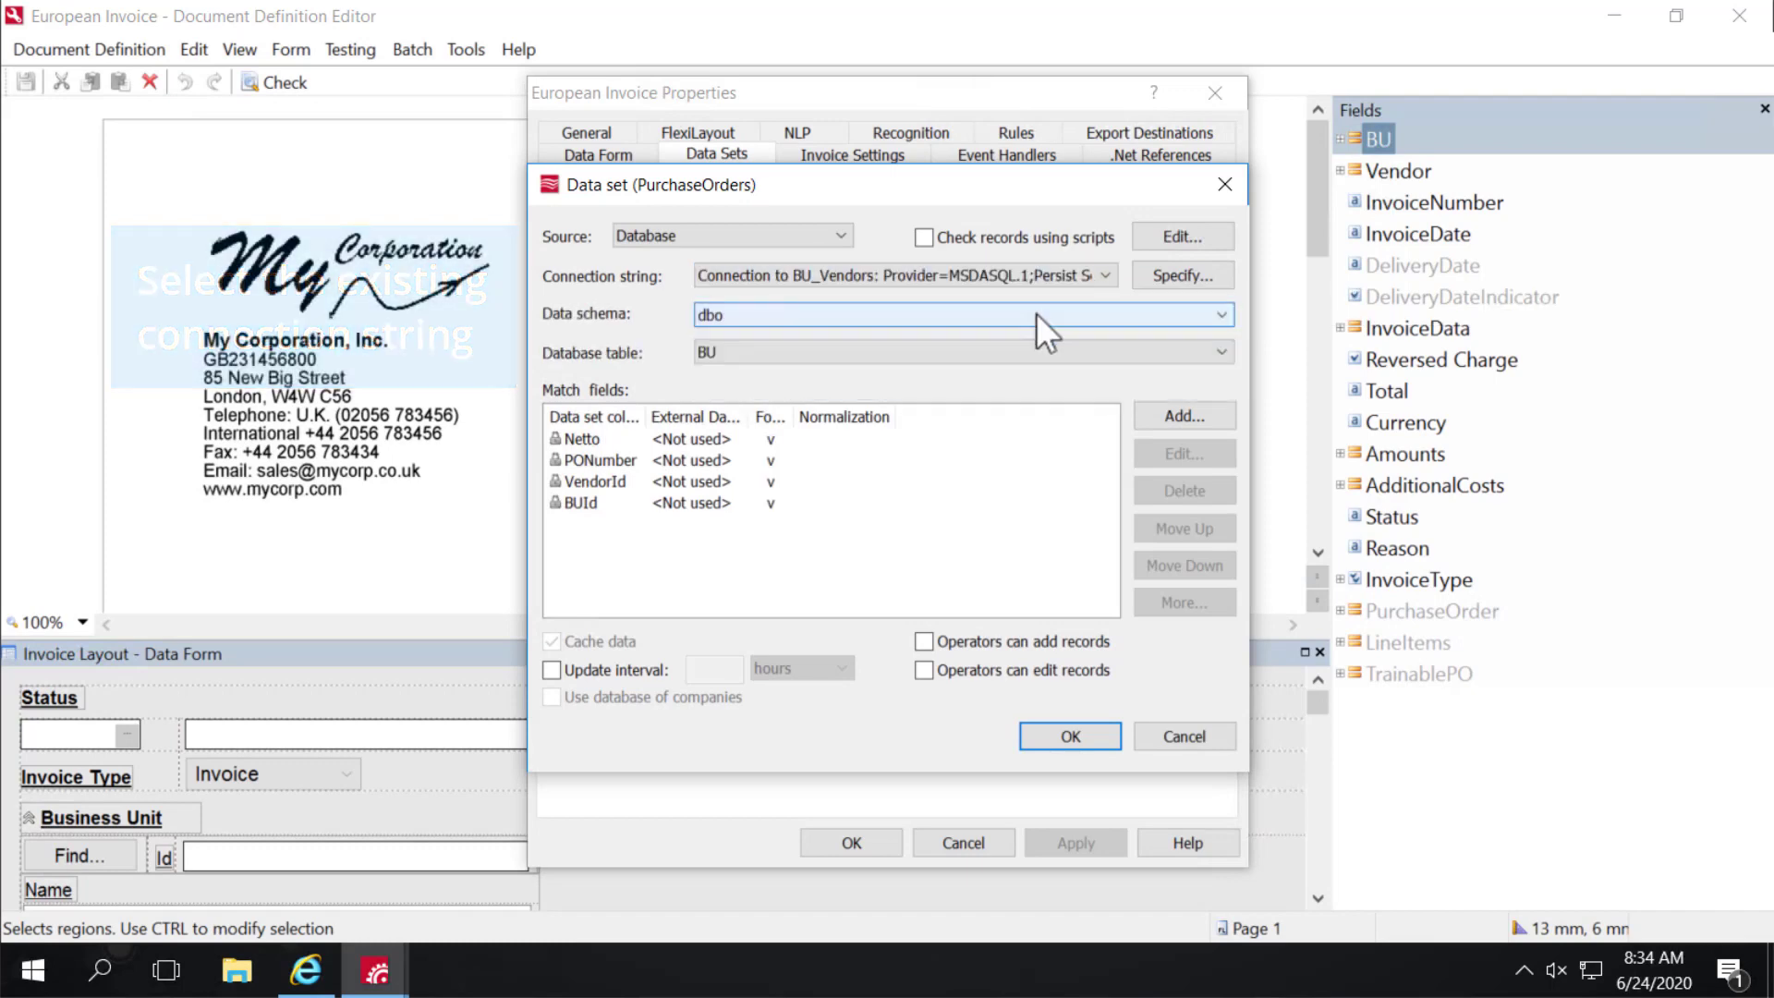
left_click(1024, 353)
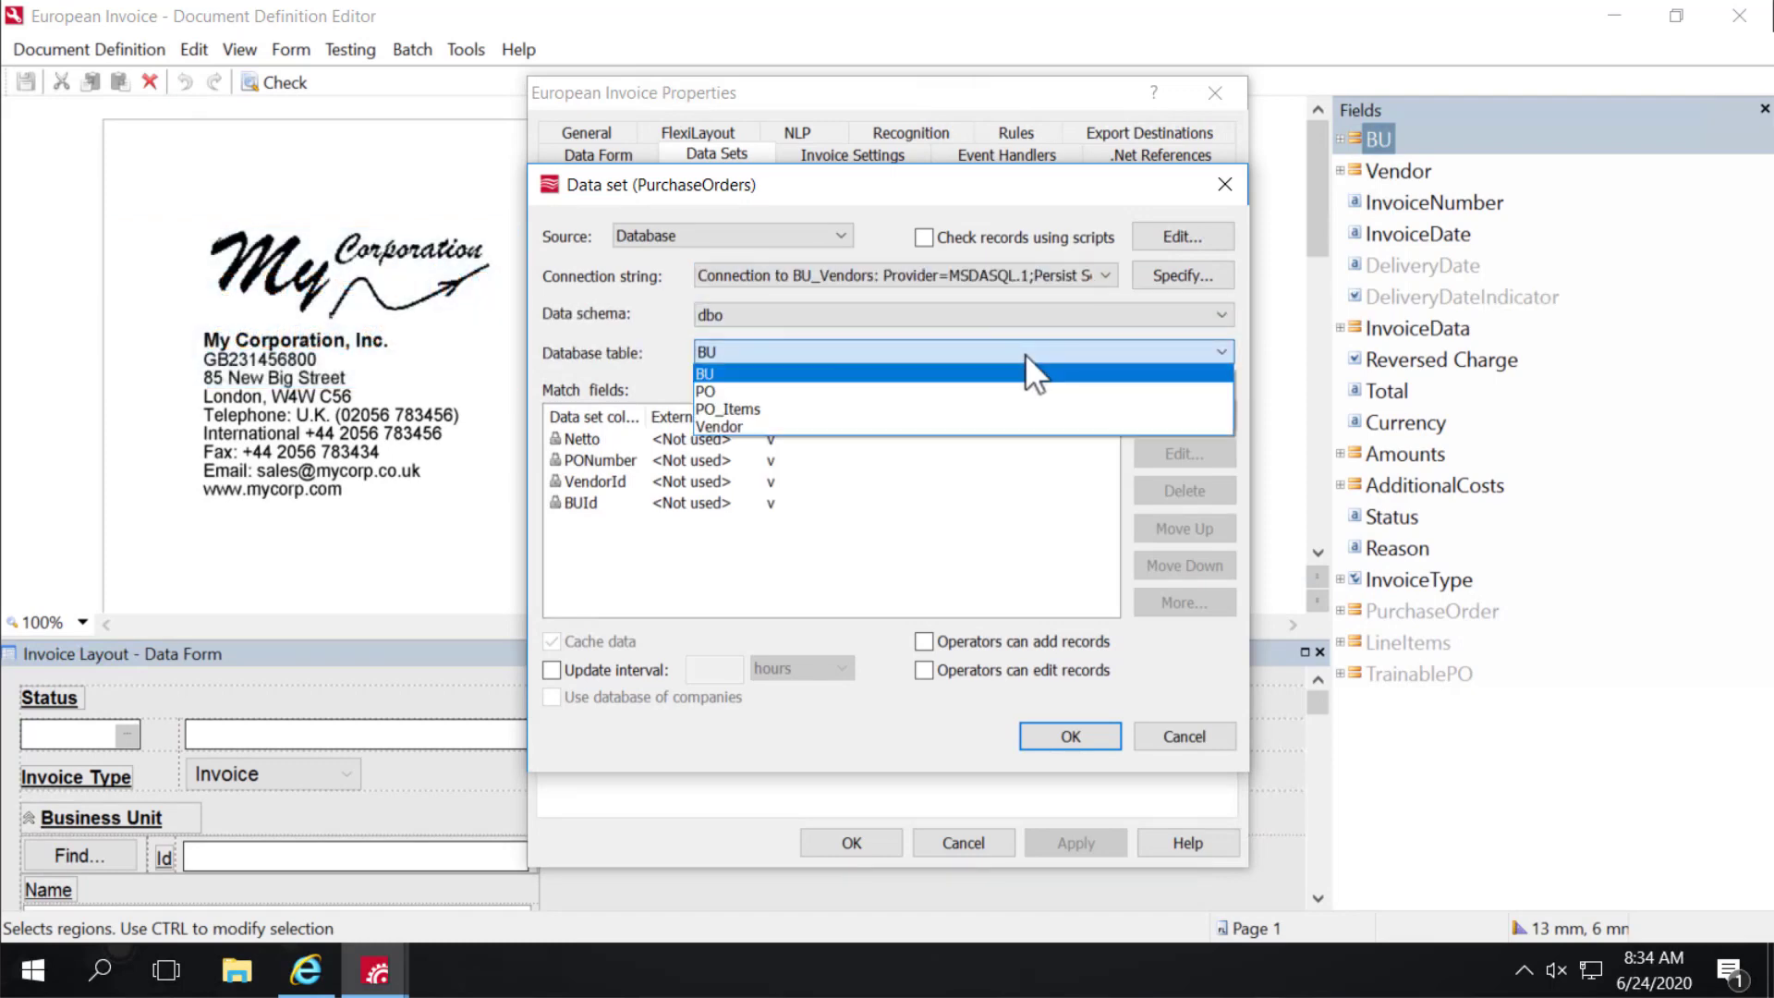
left_click(757, 391)
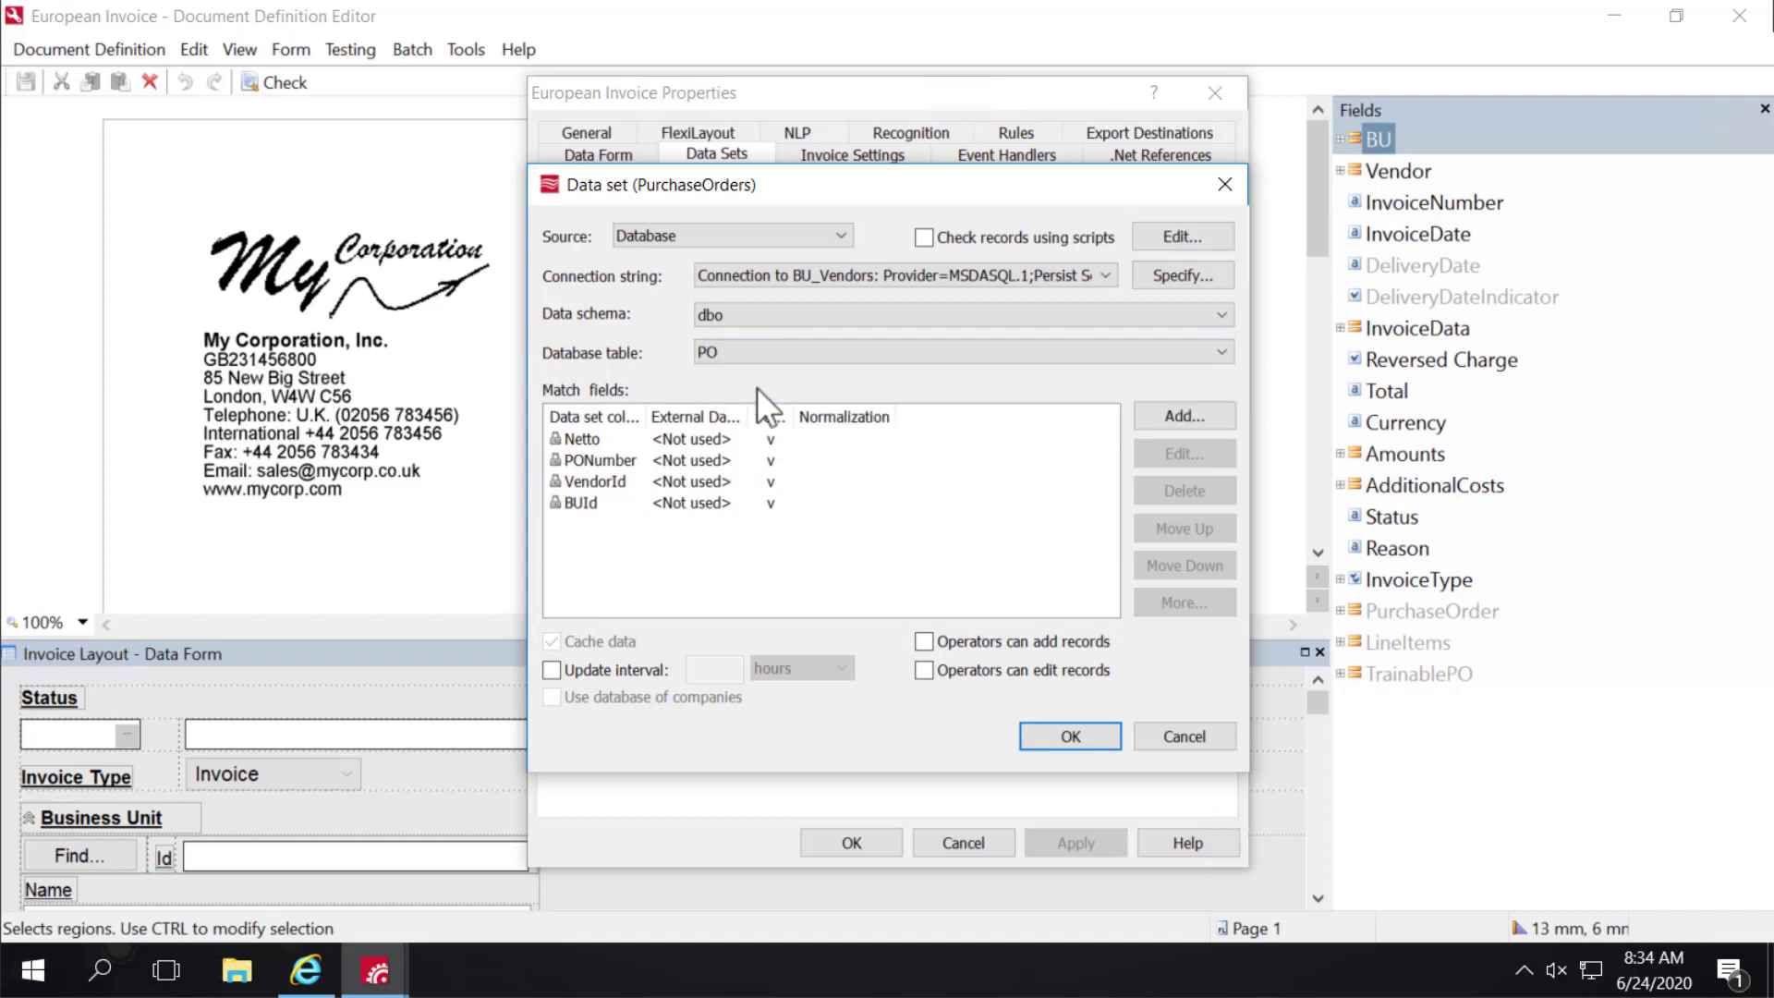
Step: Map the PurchaseOrders data set columns Netto and PONumber to the database columns Netto and PONumber
left_click(653, 444)
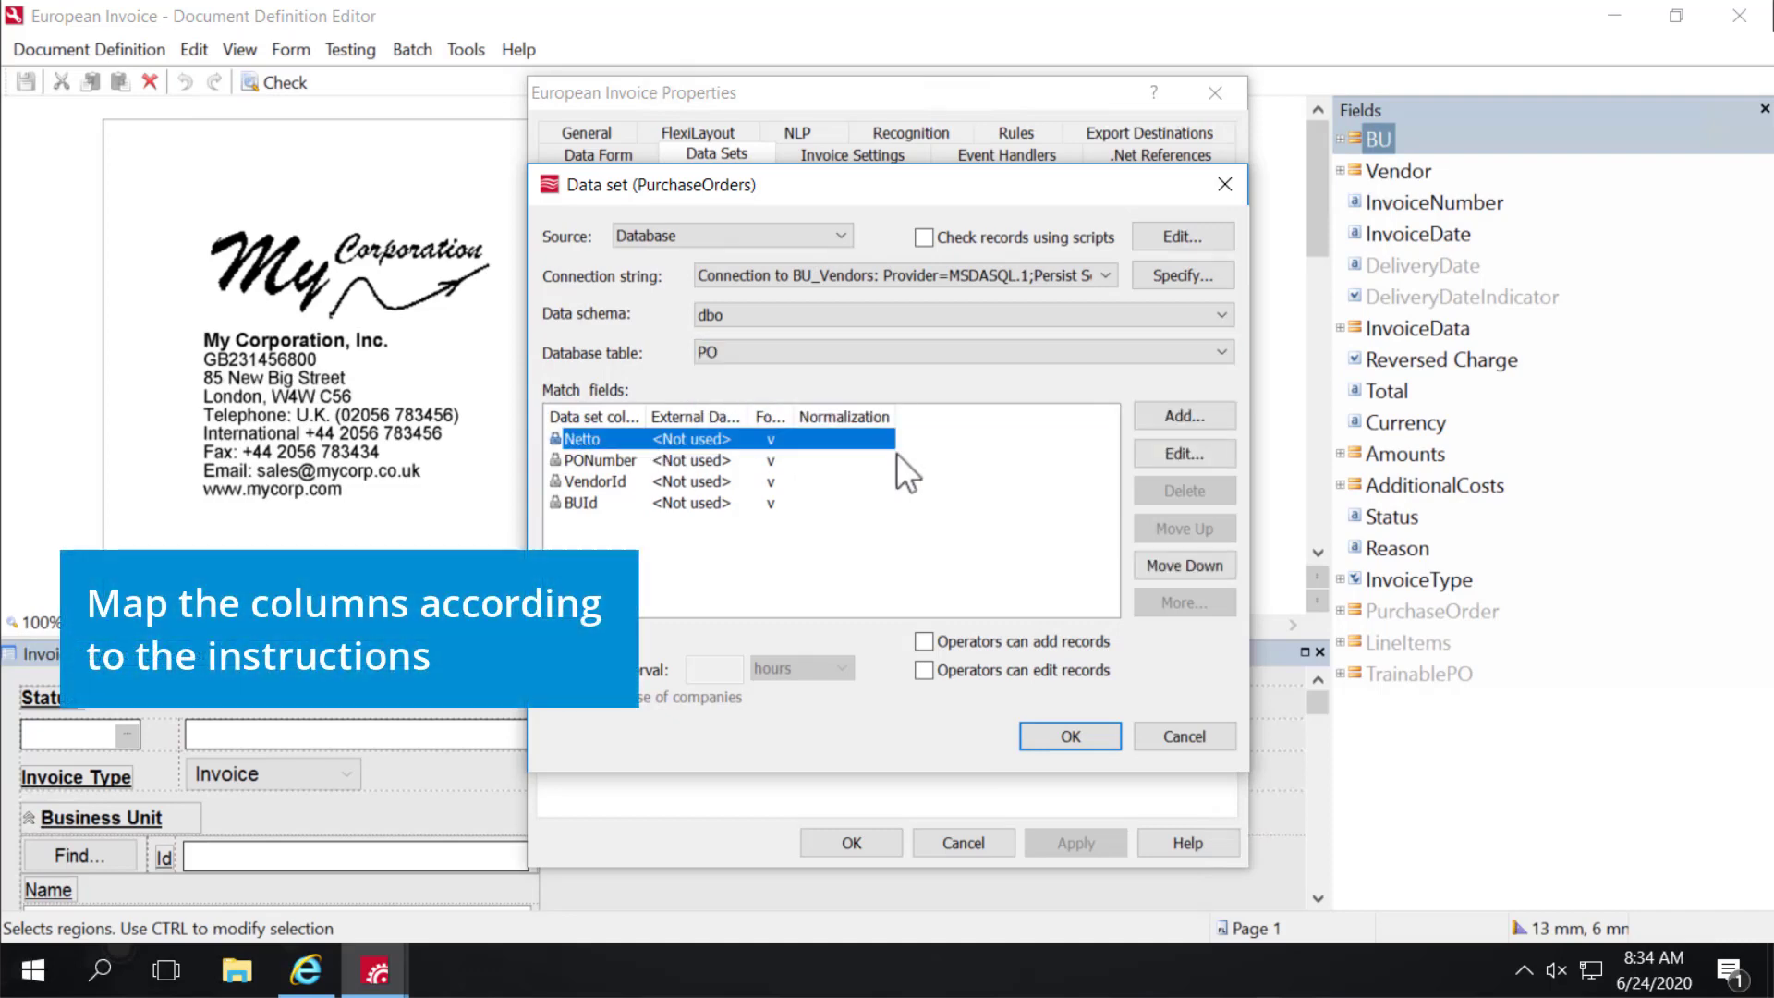
left_click(1174, 452)
left_click(863, 309)
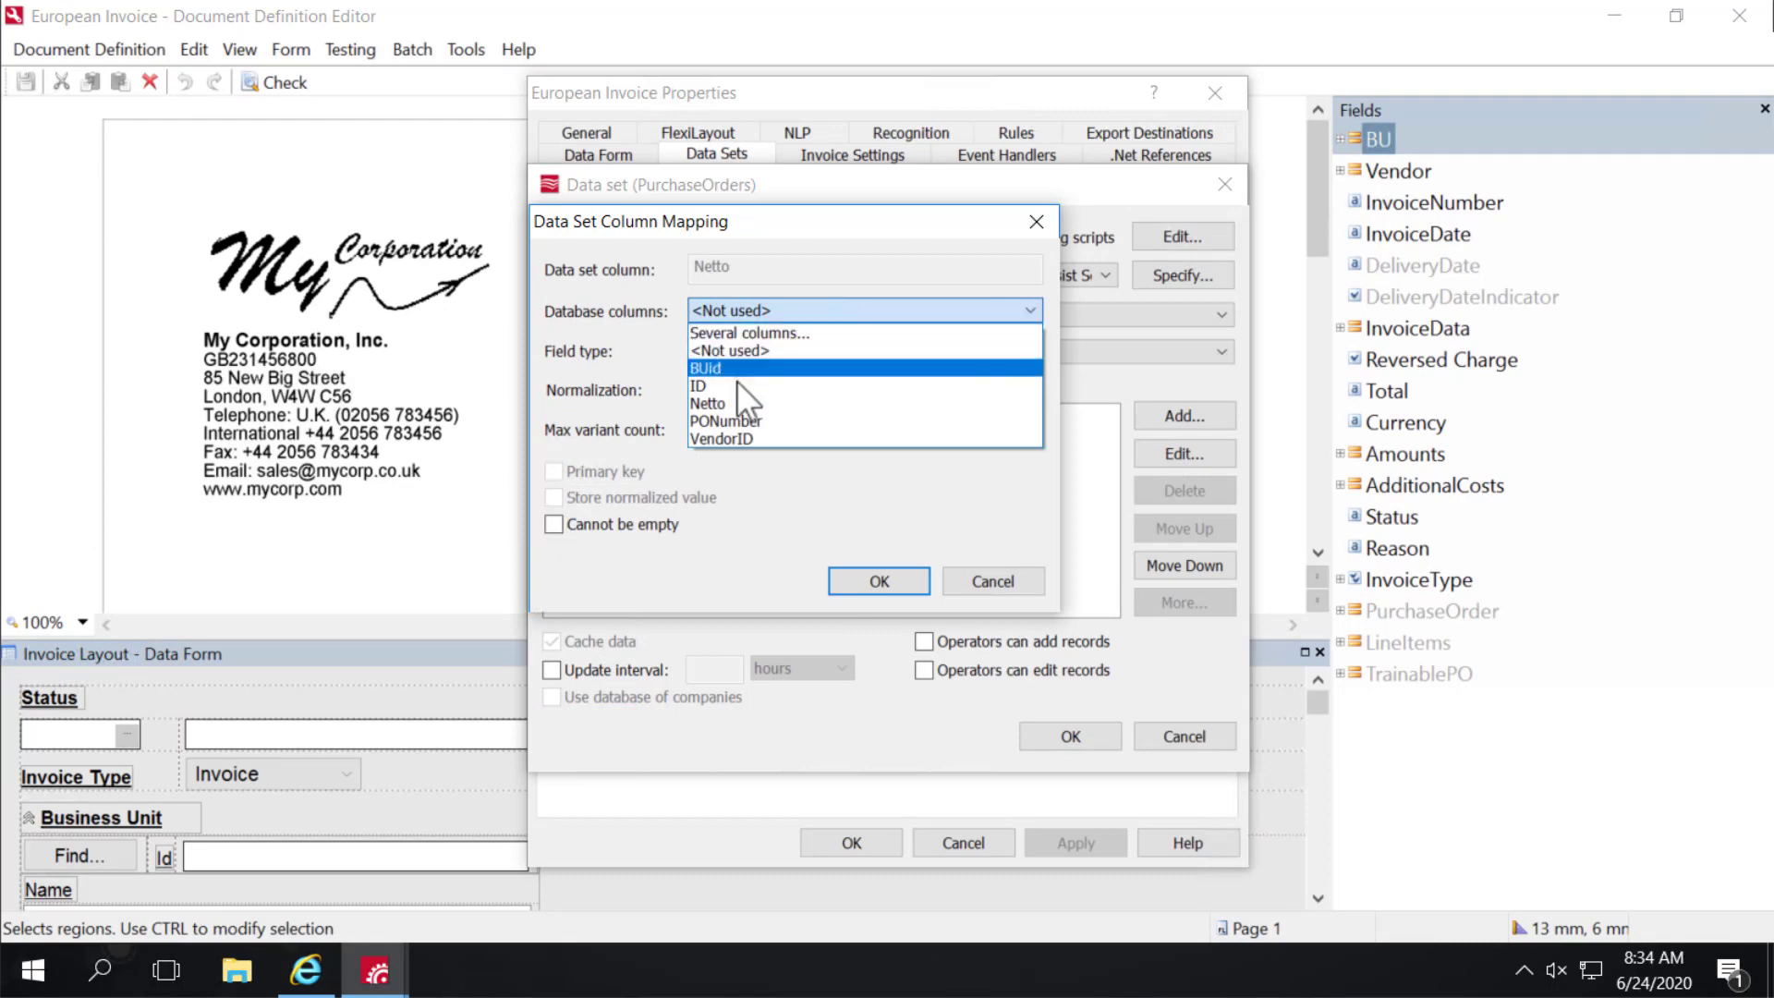
left_click(732, 405)
left_click(883, 580)
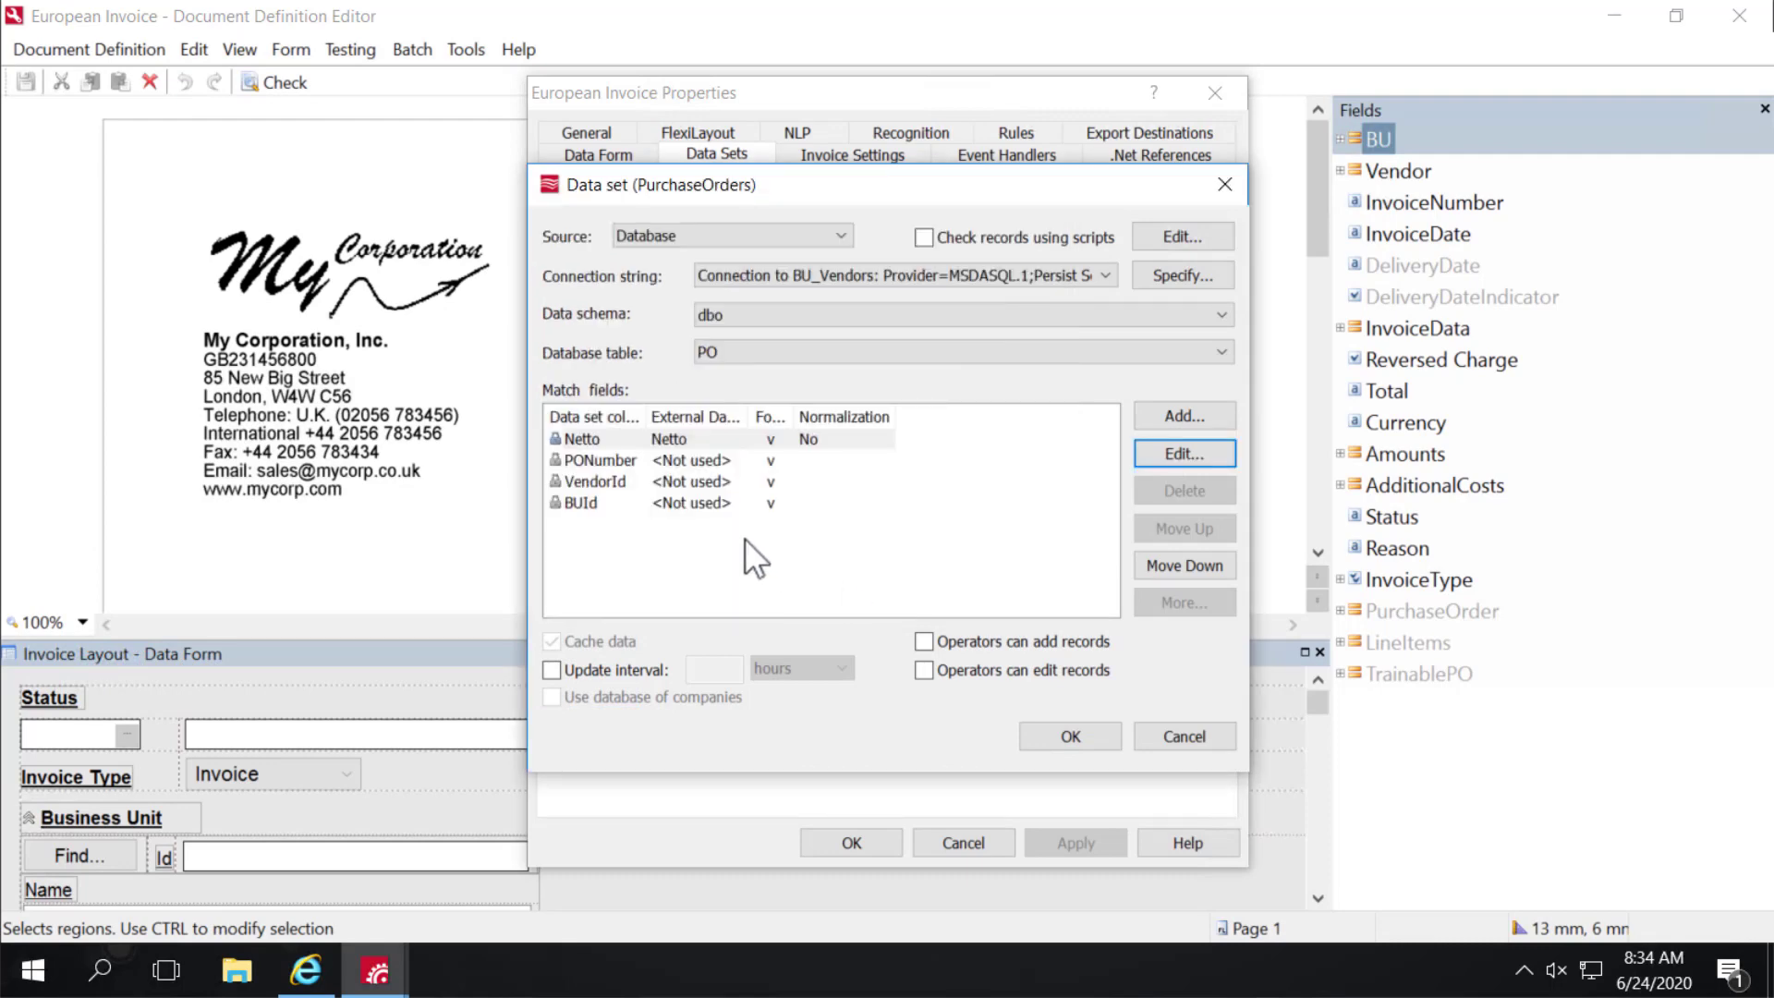
double_click(685, 458)
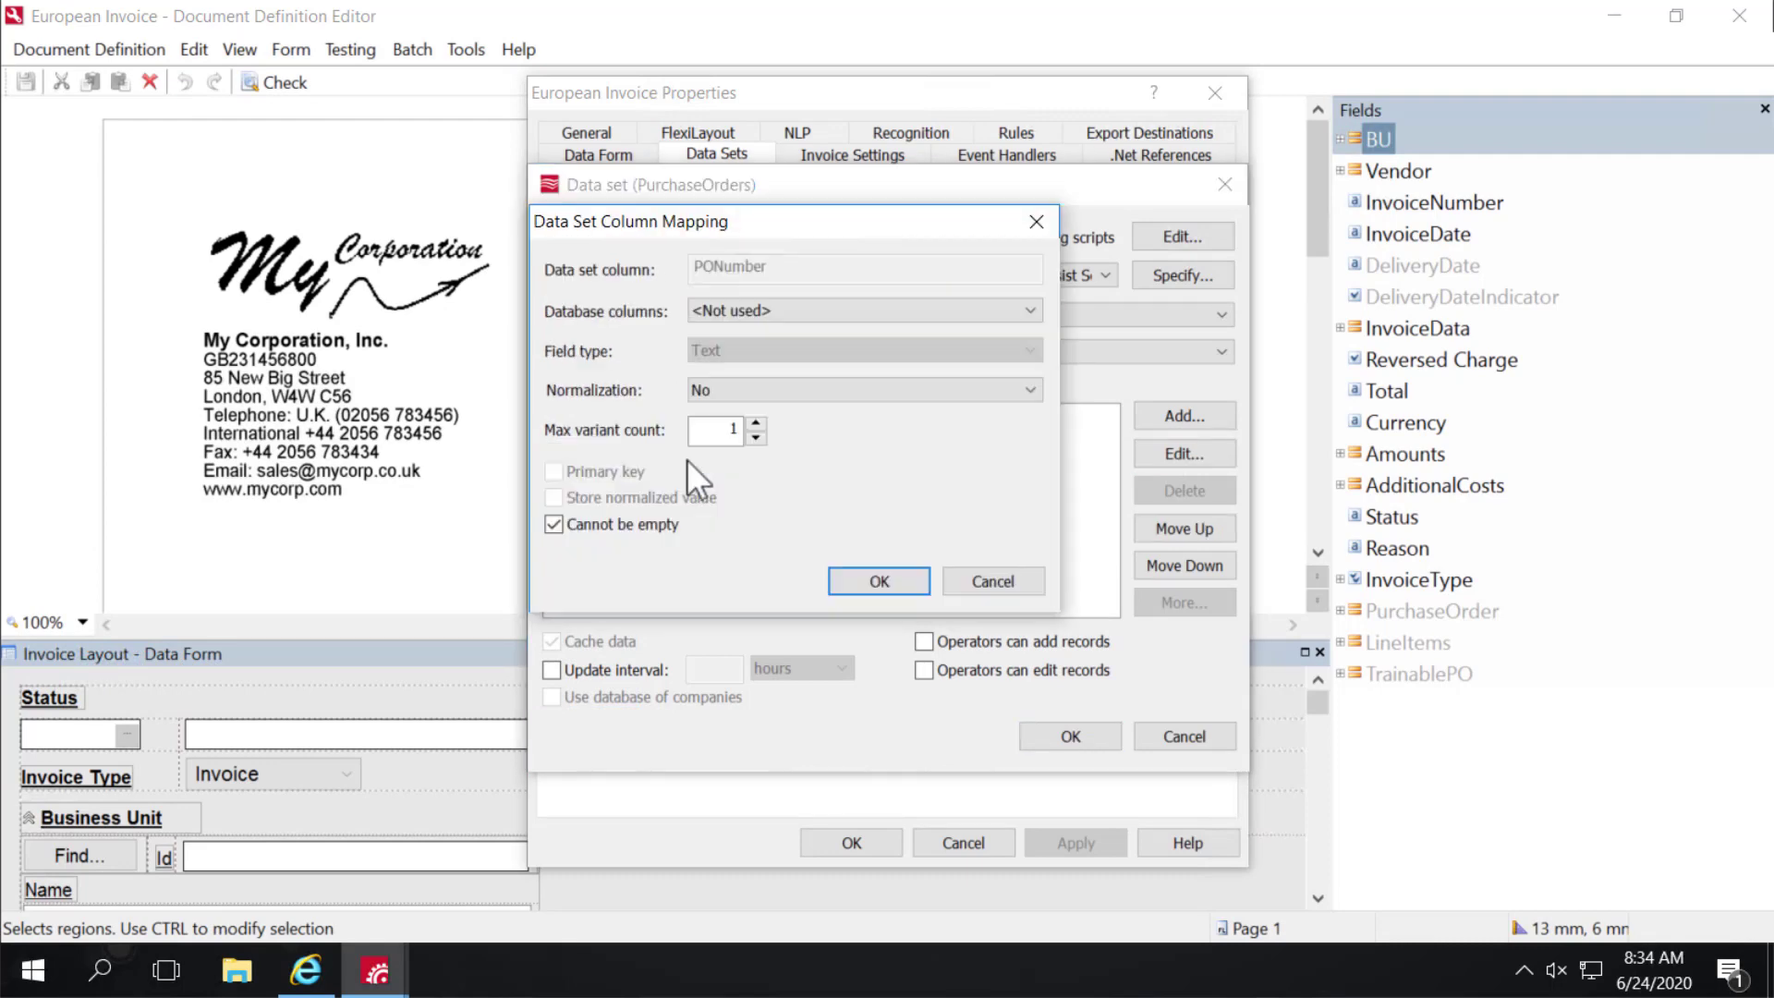
left_click(794, 307)
left_click(747, 414)
left_click(880, 581)
Step: Map the VendorId and BUId columns to the database columns VendorID and BUid, and save the PurchaseOrders data set setup
double_click(636, 481)
left_click(775, 310)
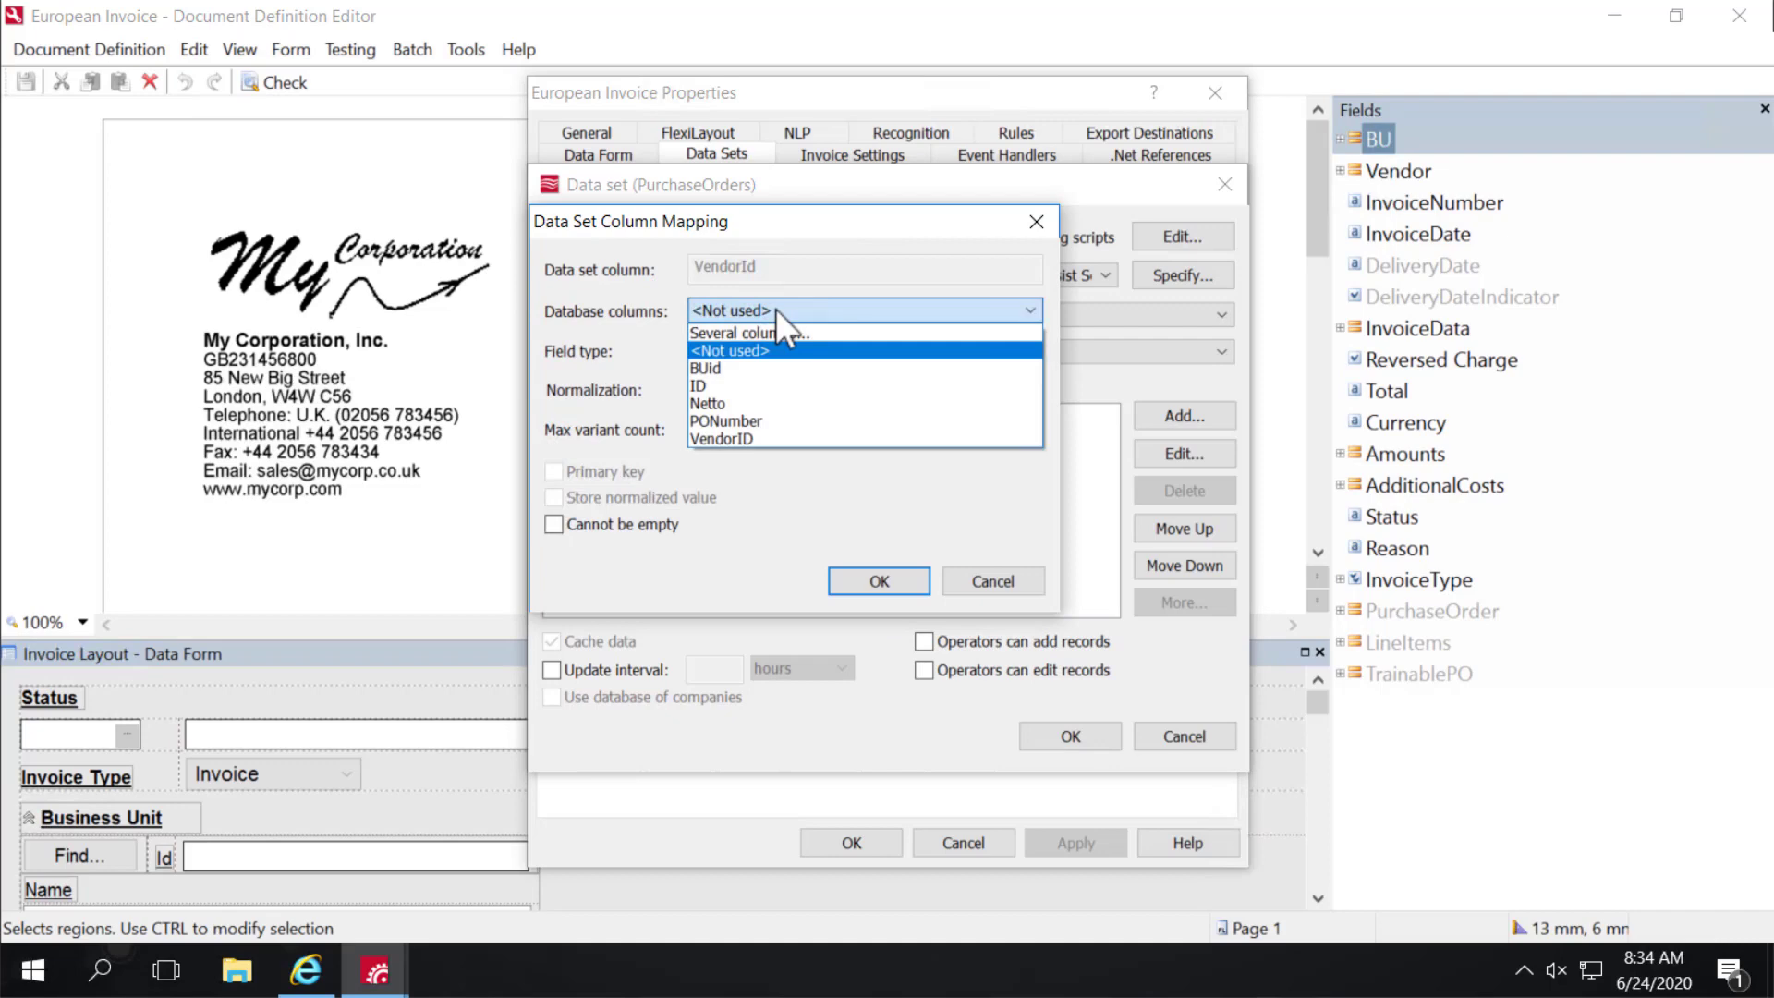
left_click(751, 437)
left_click(880, 581)
double_click(704, 503)
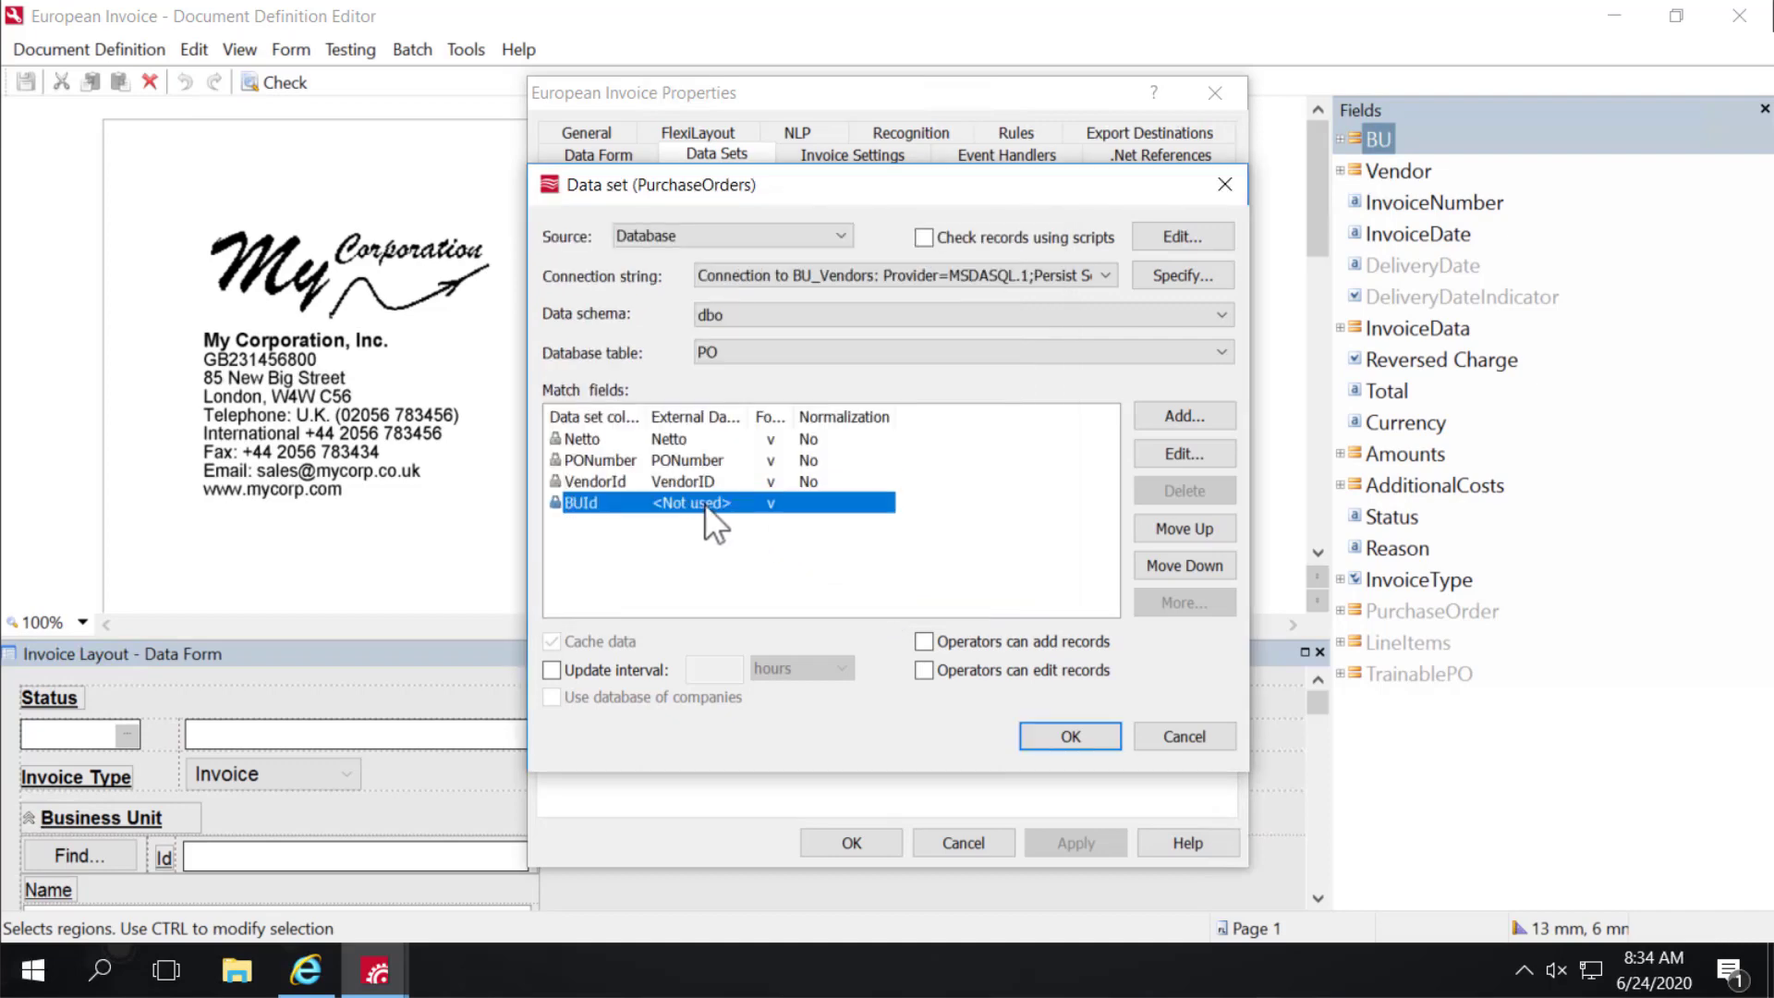
left_click(774, 312)
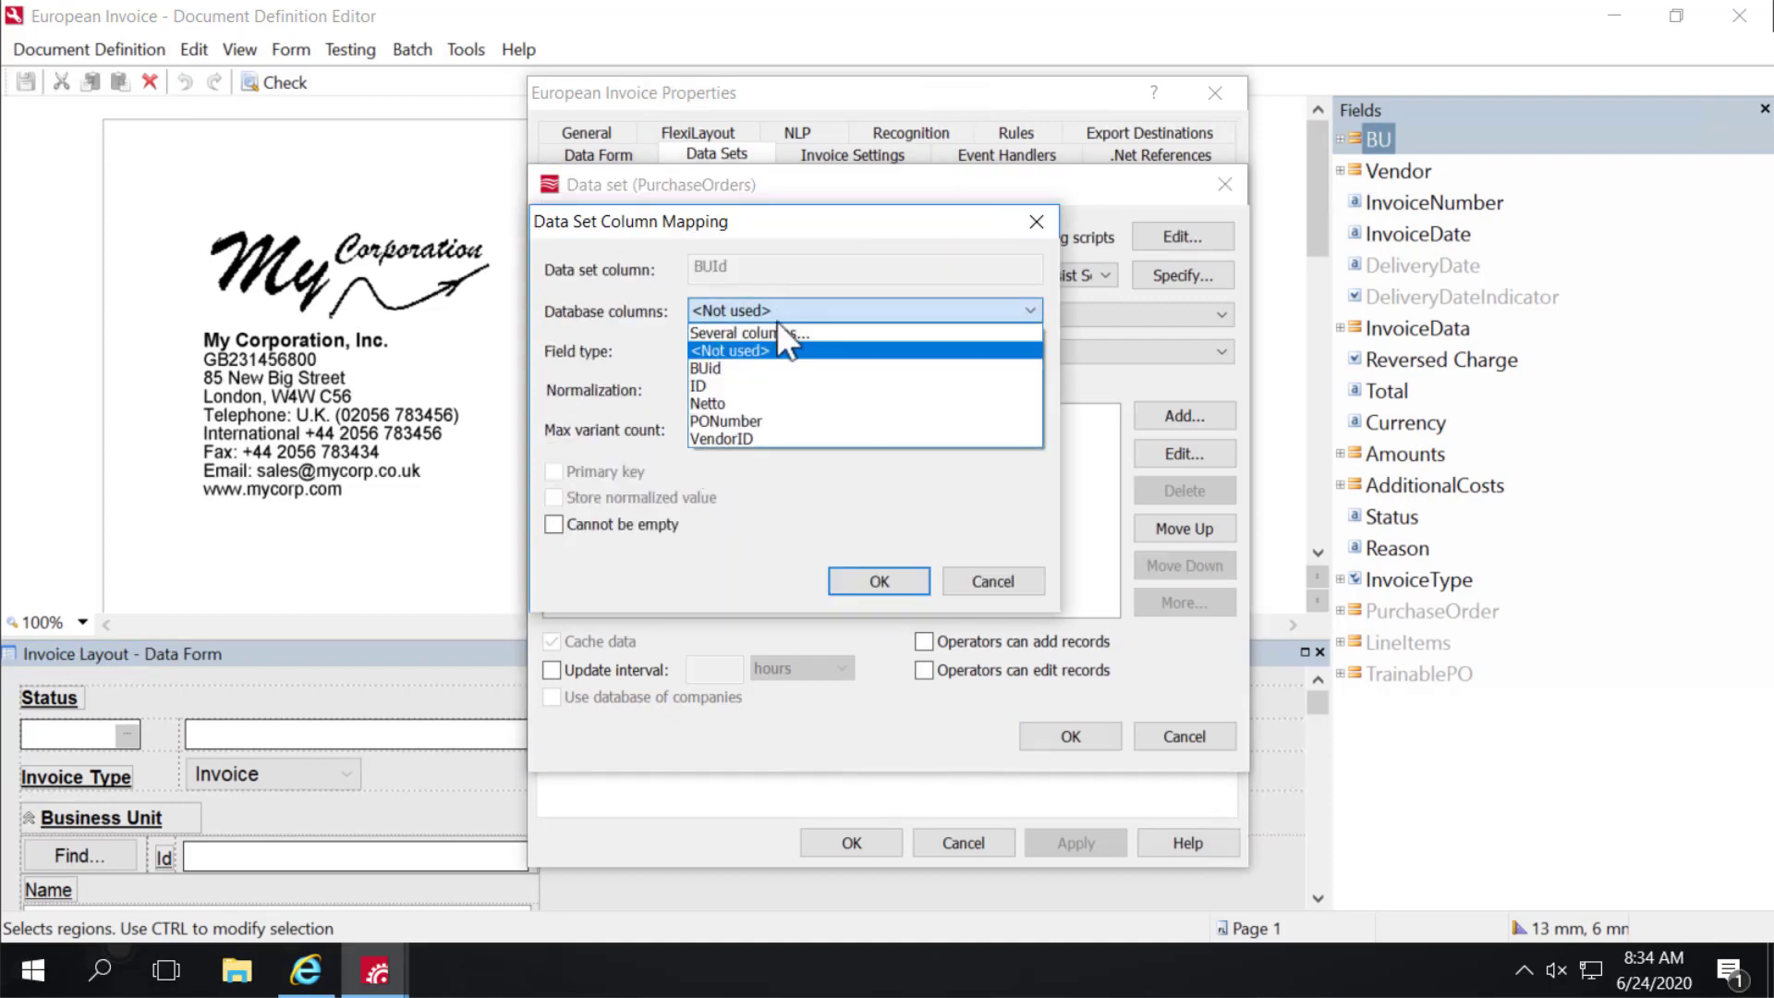
left_click(751, 369)
left_click(863, 579)
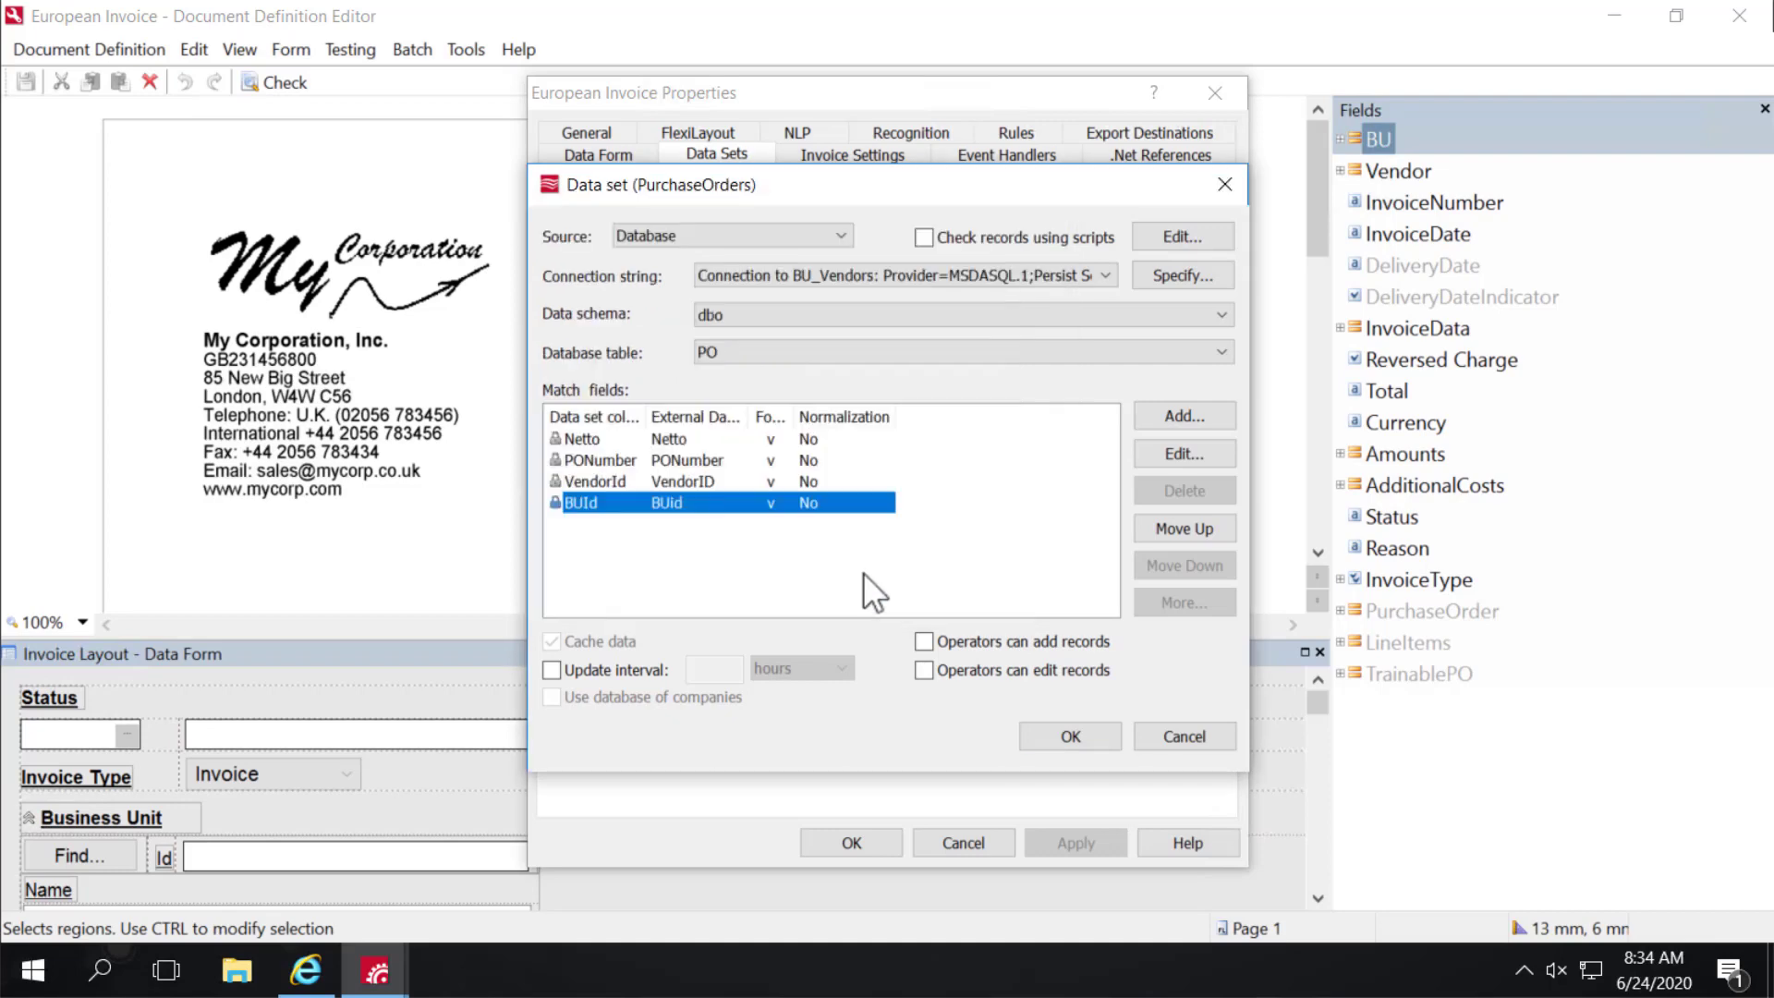
left_click(1068, 736)
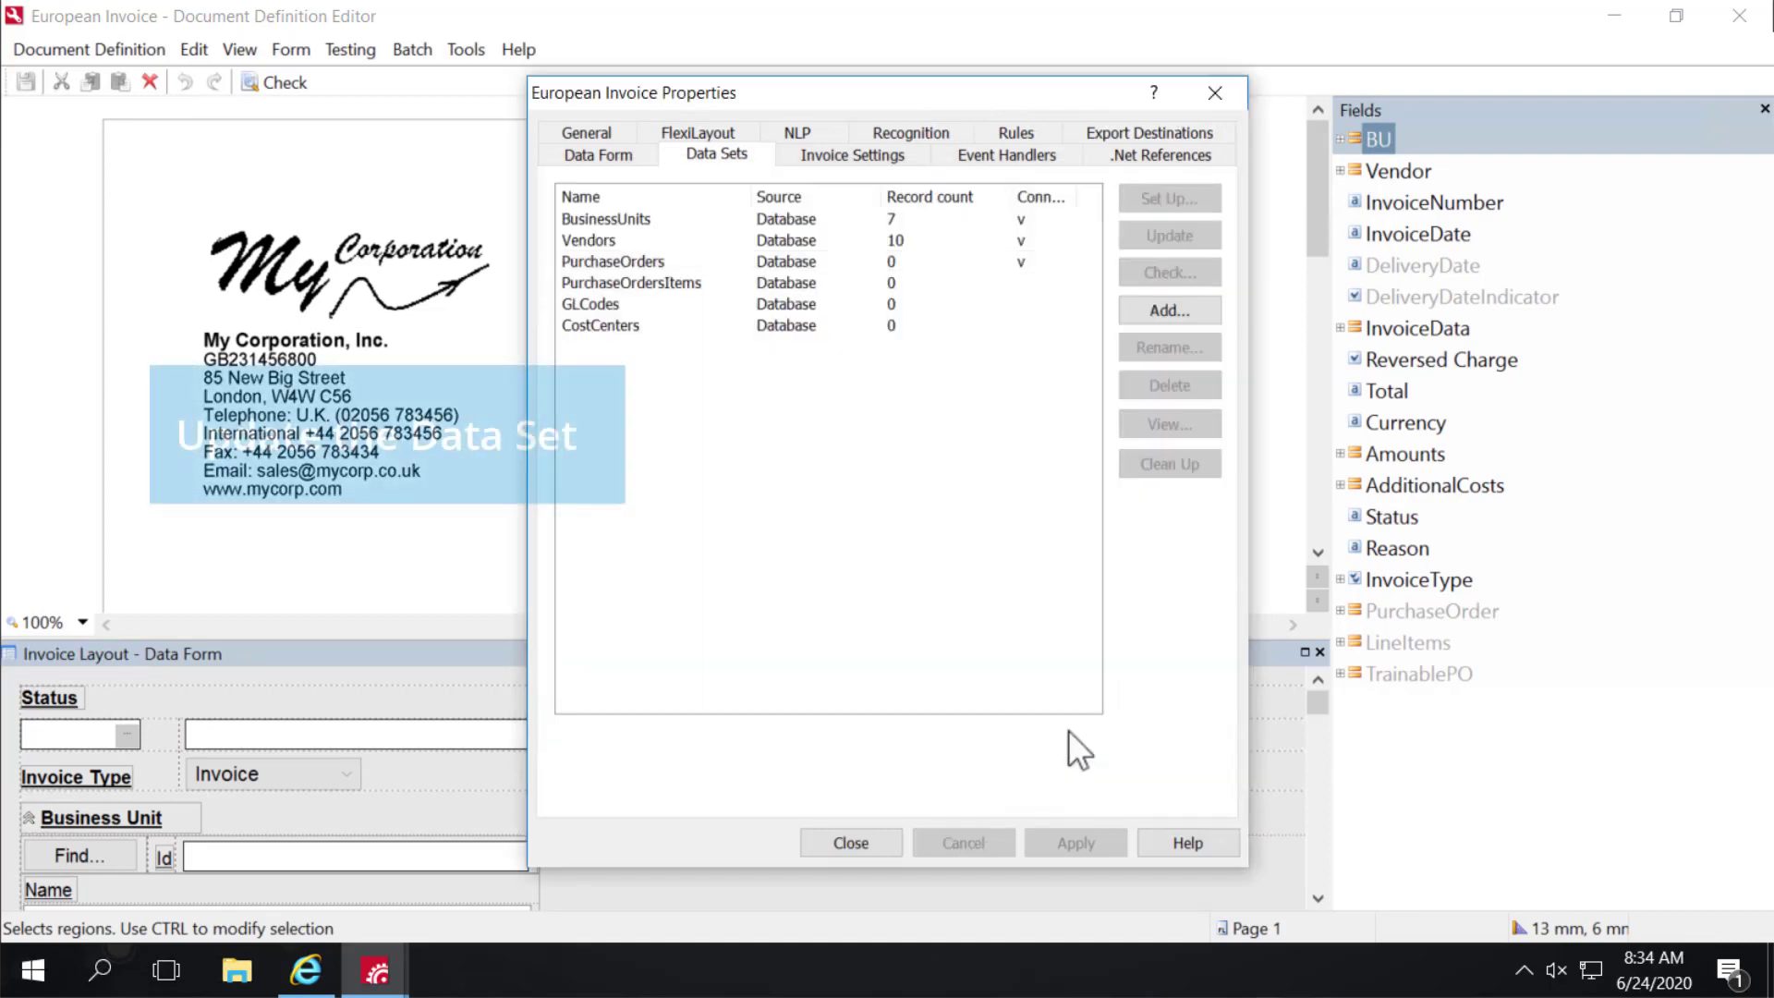
Step: Update the records of the PurchaseOrders data set from the connected database
left_click(942, 268)
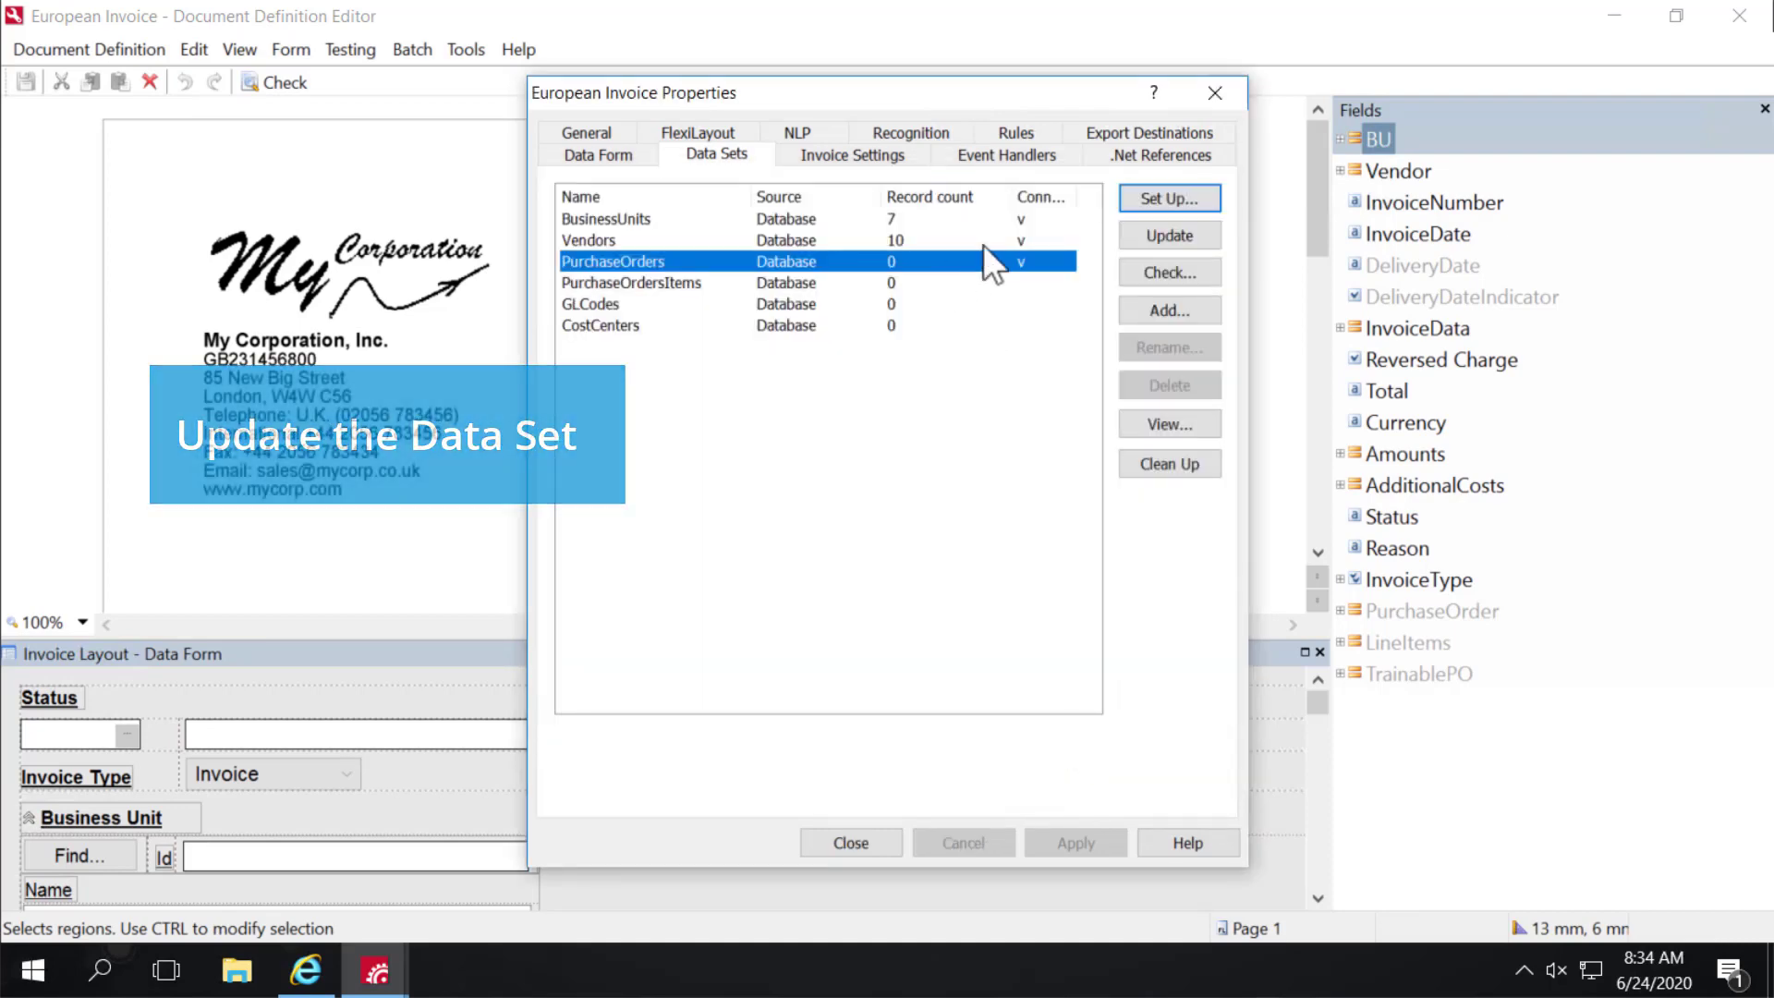
left_click(1151, 235)
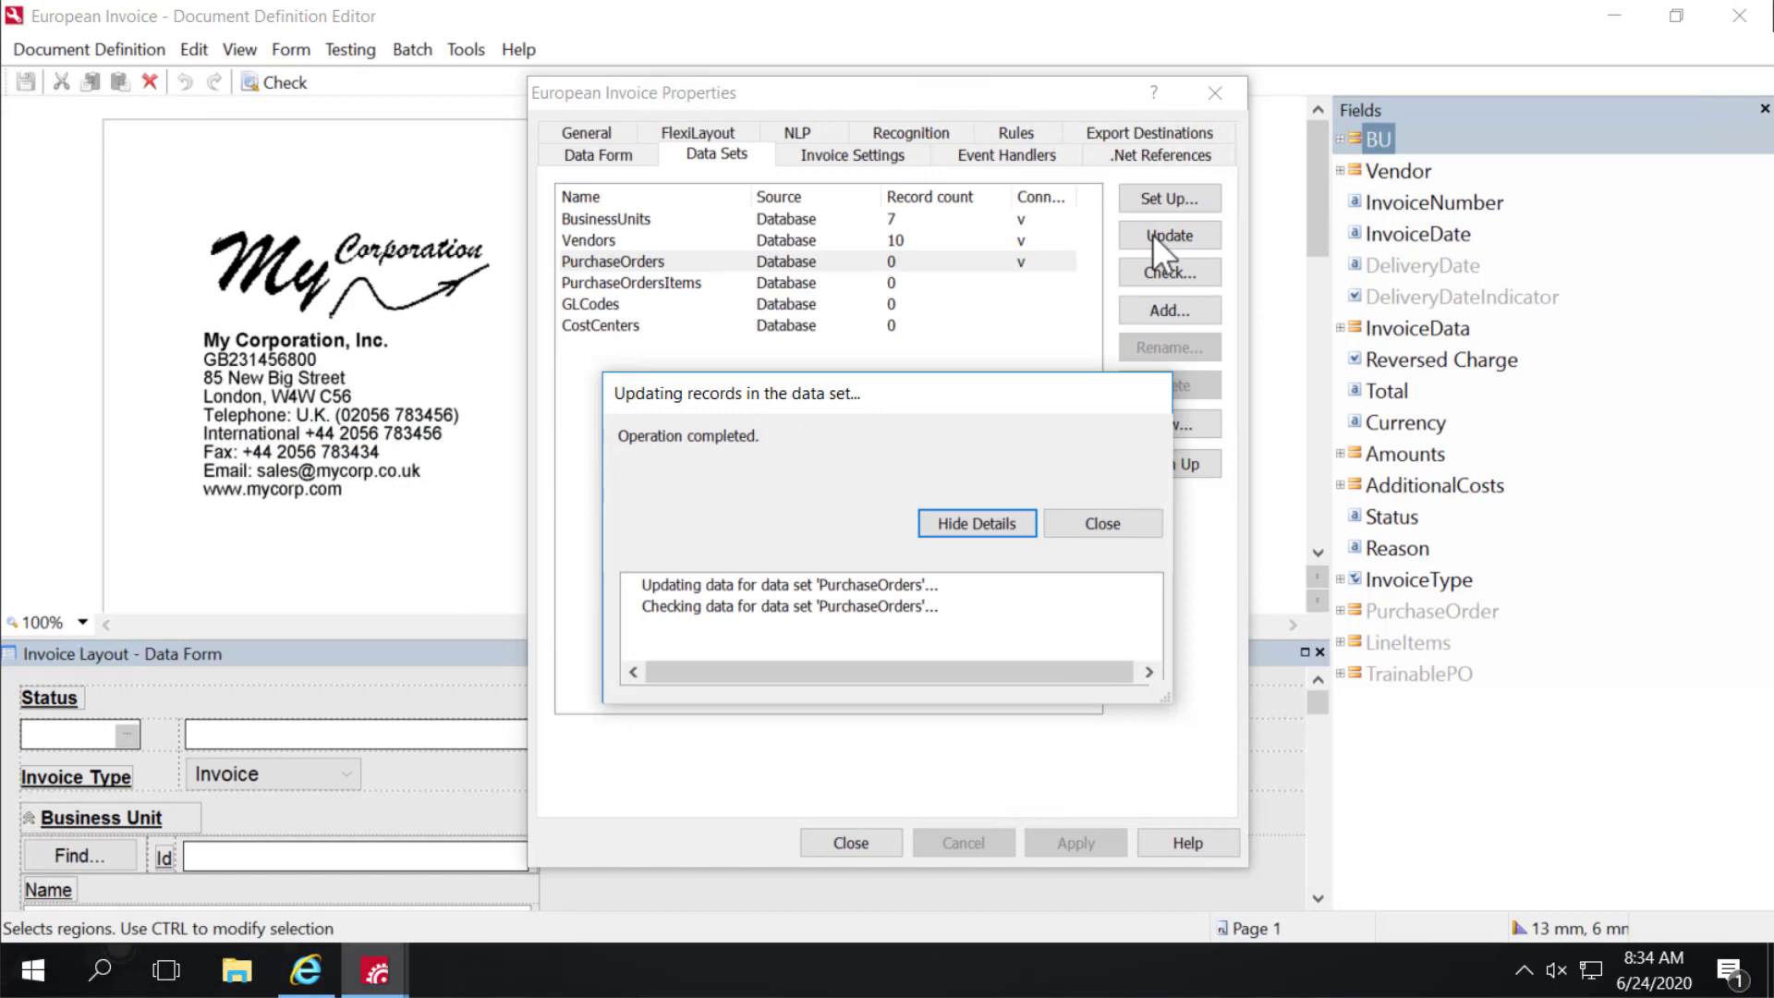
left_click(1099, 525)
Step: Connect the PurchaseOrdersItems data set to the PO_Items table using the existing BU_Vendors connection string and the dbo schema
left_click(836, 285)
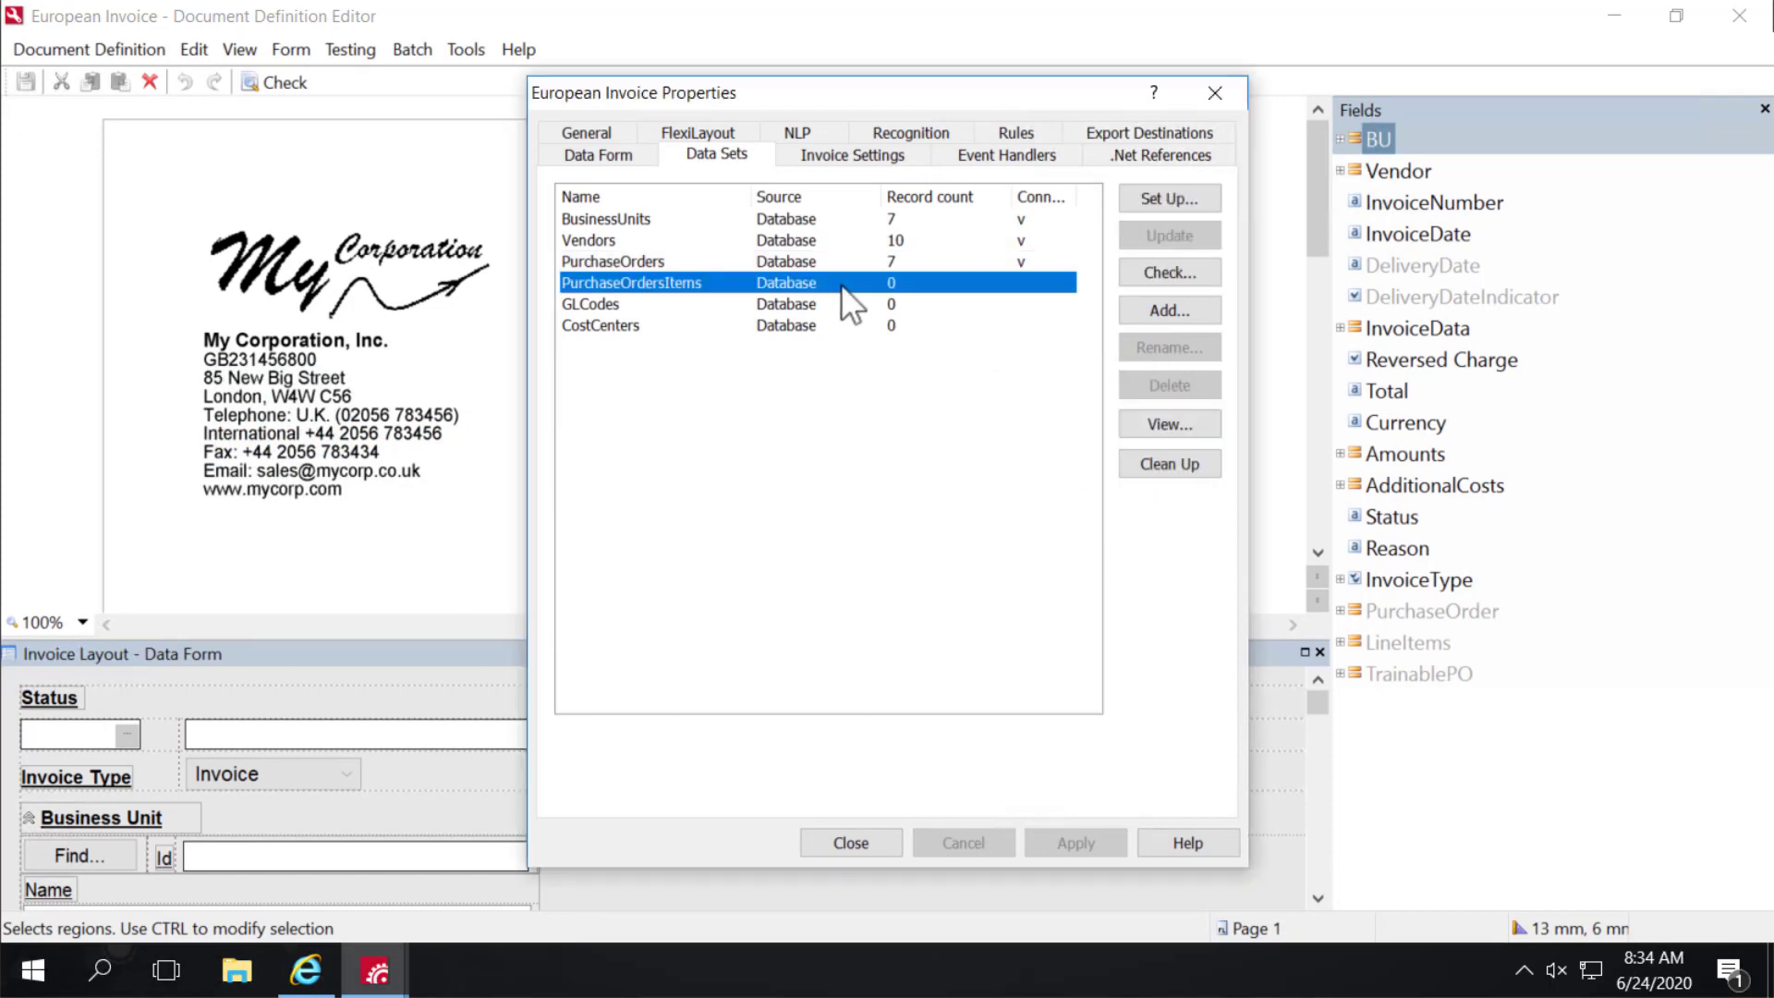
left_click(1158, 198)
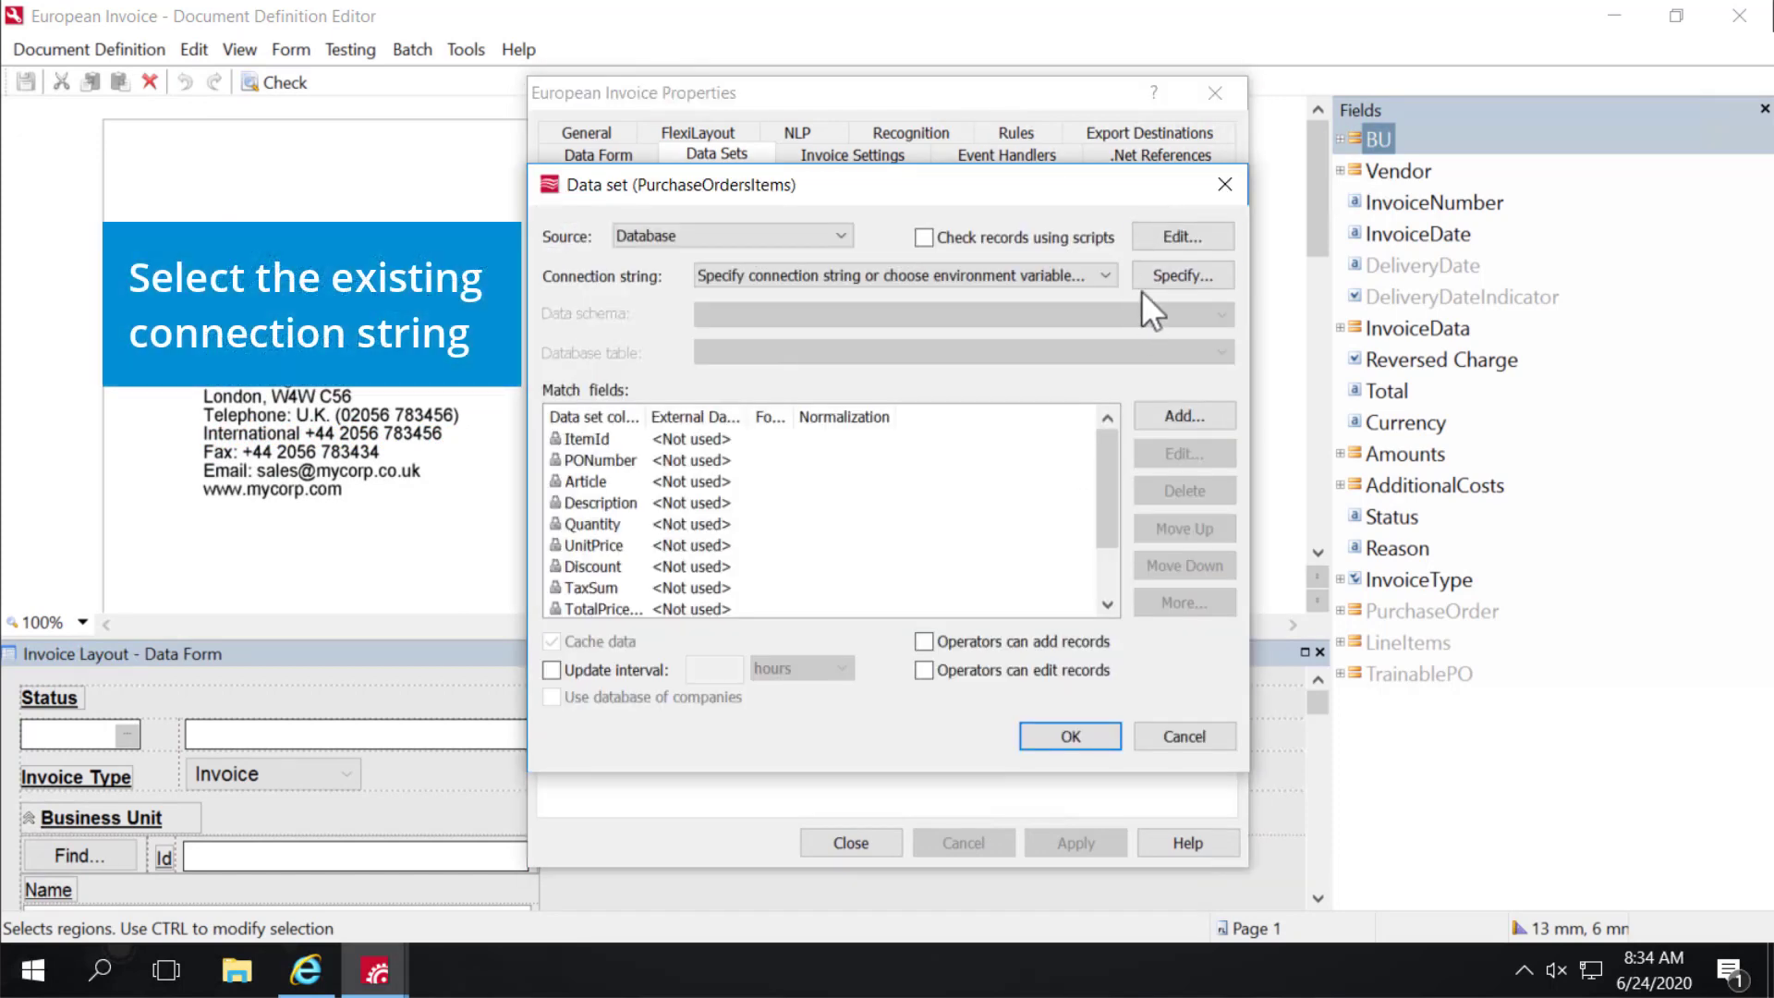
left_click(1100, 275)
left_click(1084, 308)
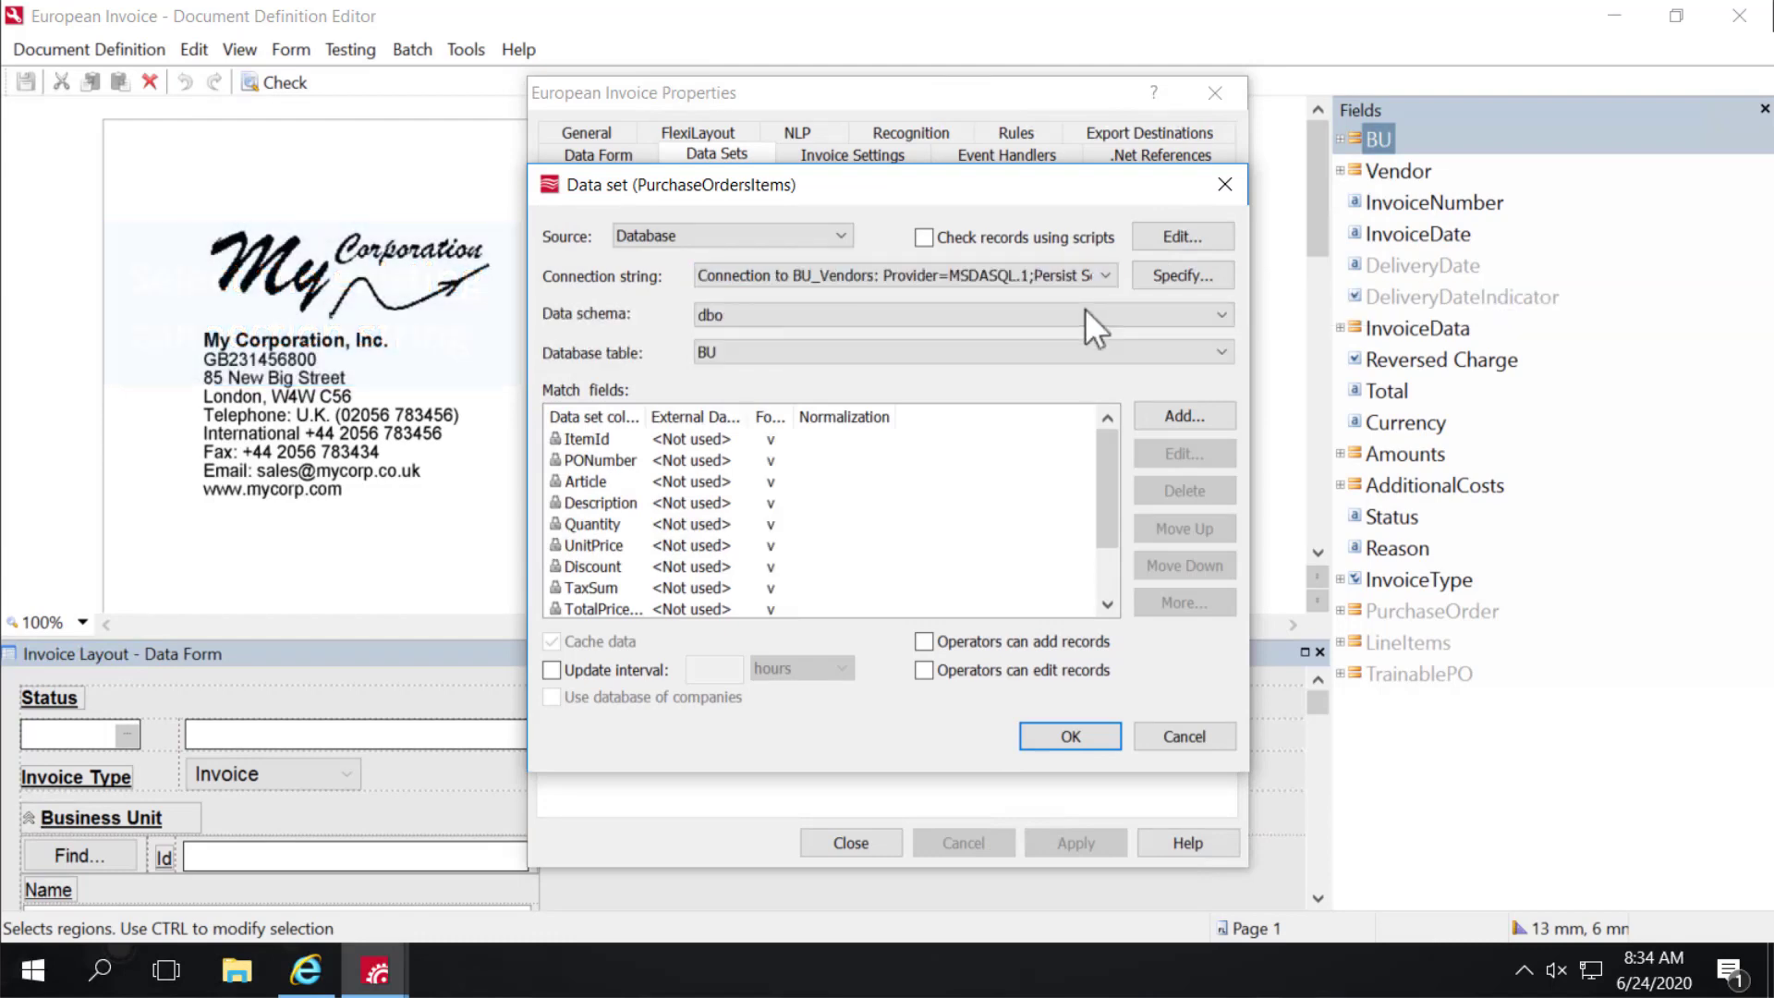
left_click(1085, 311)
left_click(1084, 310)
left_click(1087, 349)
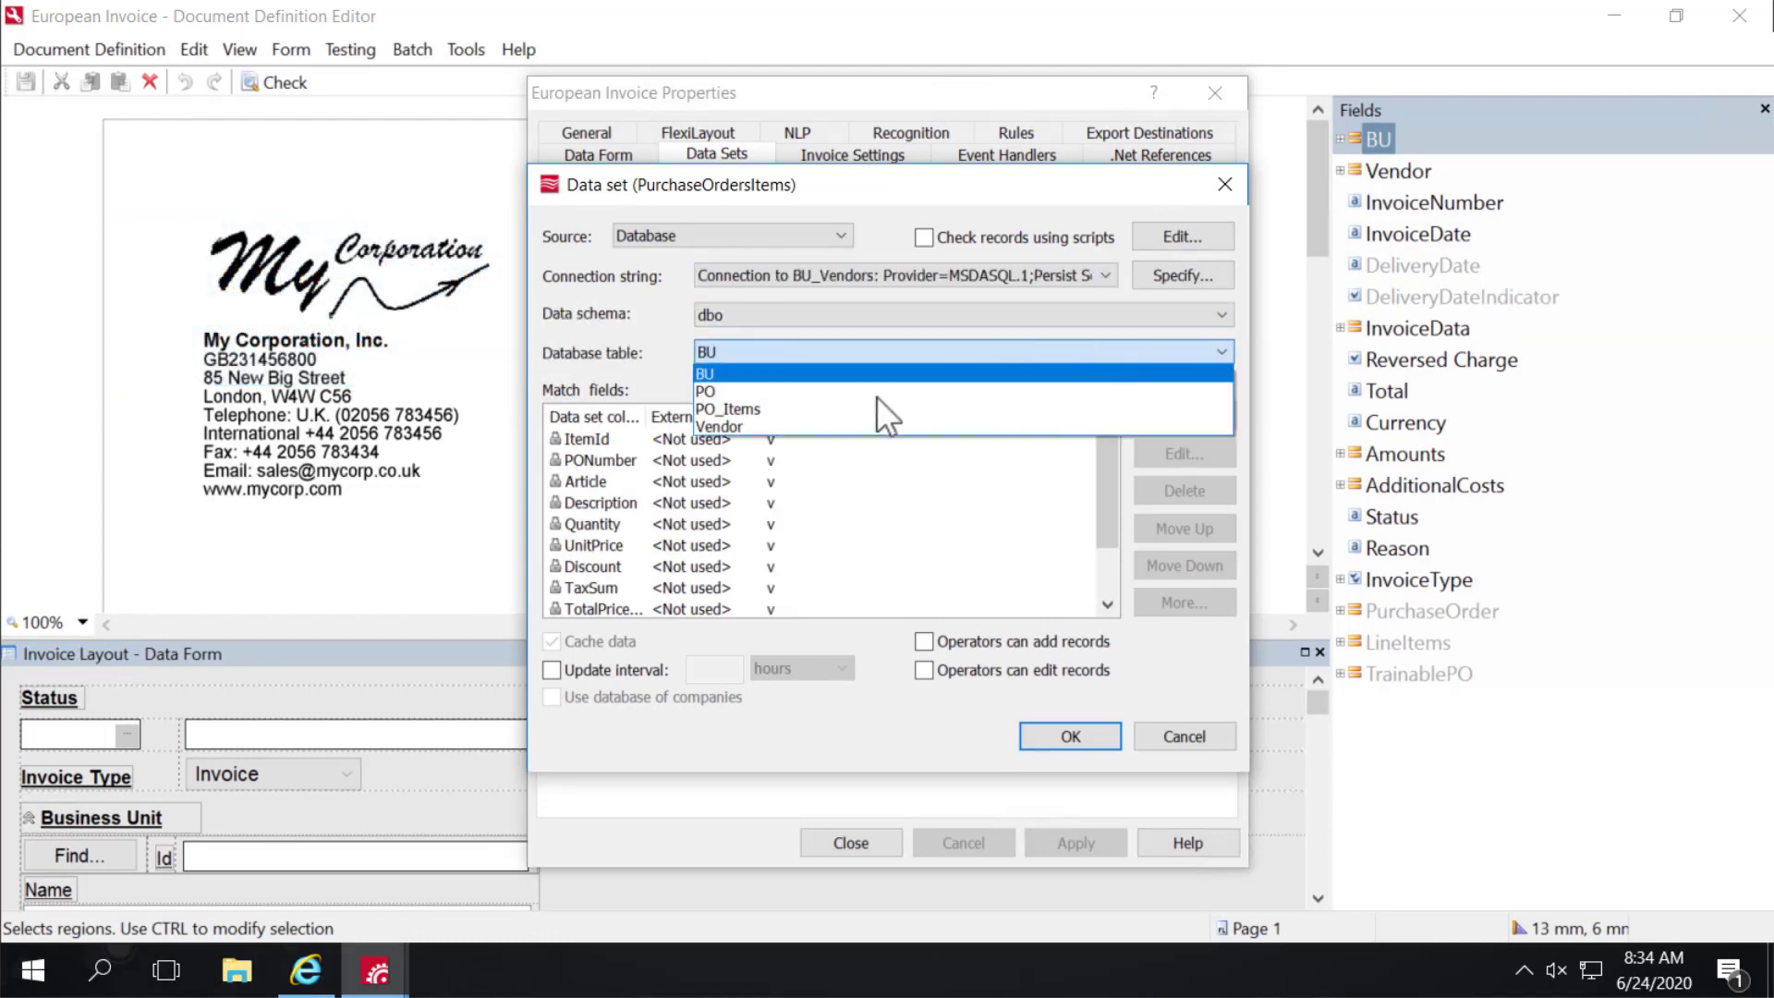
left_click(796, 408)
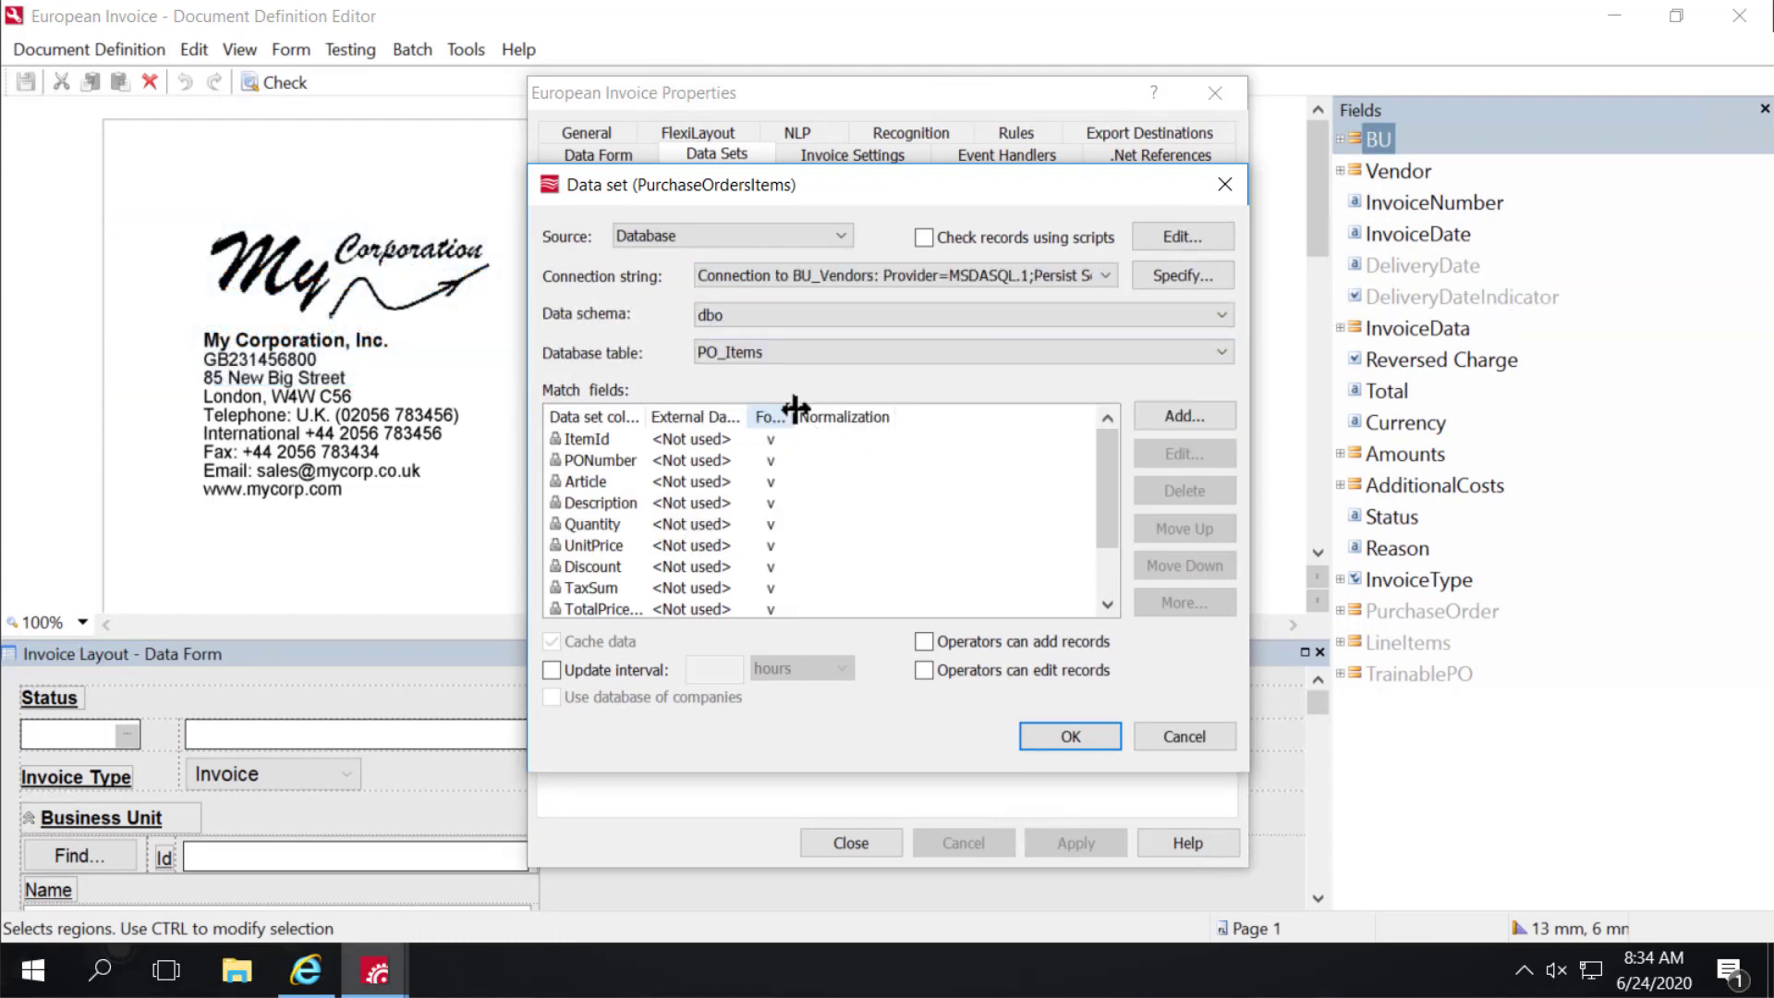
Step: Map the PurchaseOrdersItems columns ItemId and PONumber to the database columns ID and PONumber
double_click(647, 440)
left_click(777, 309)
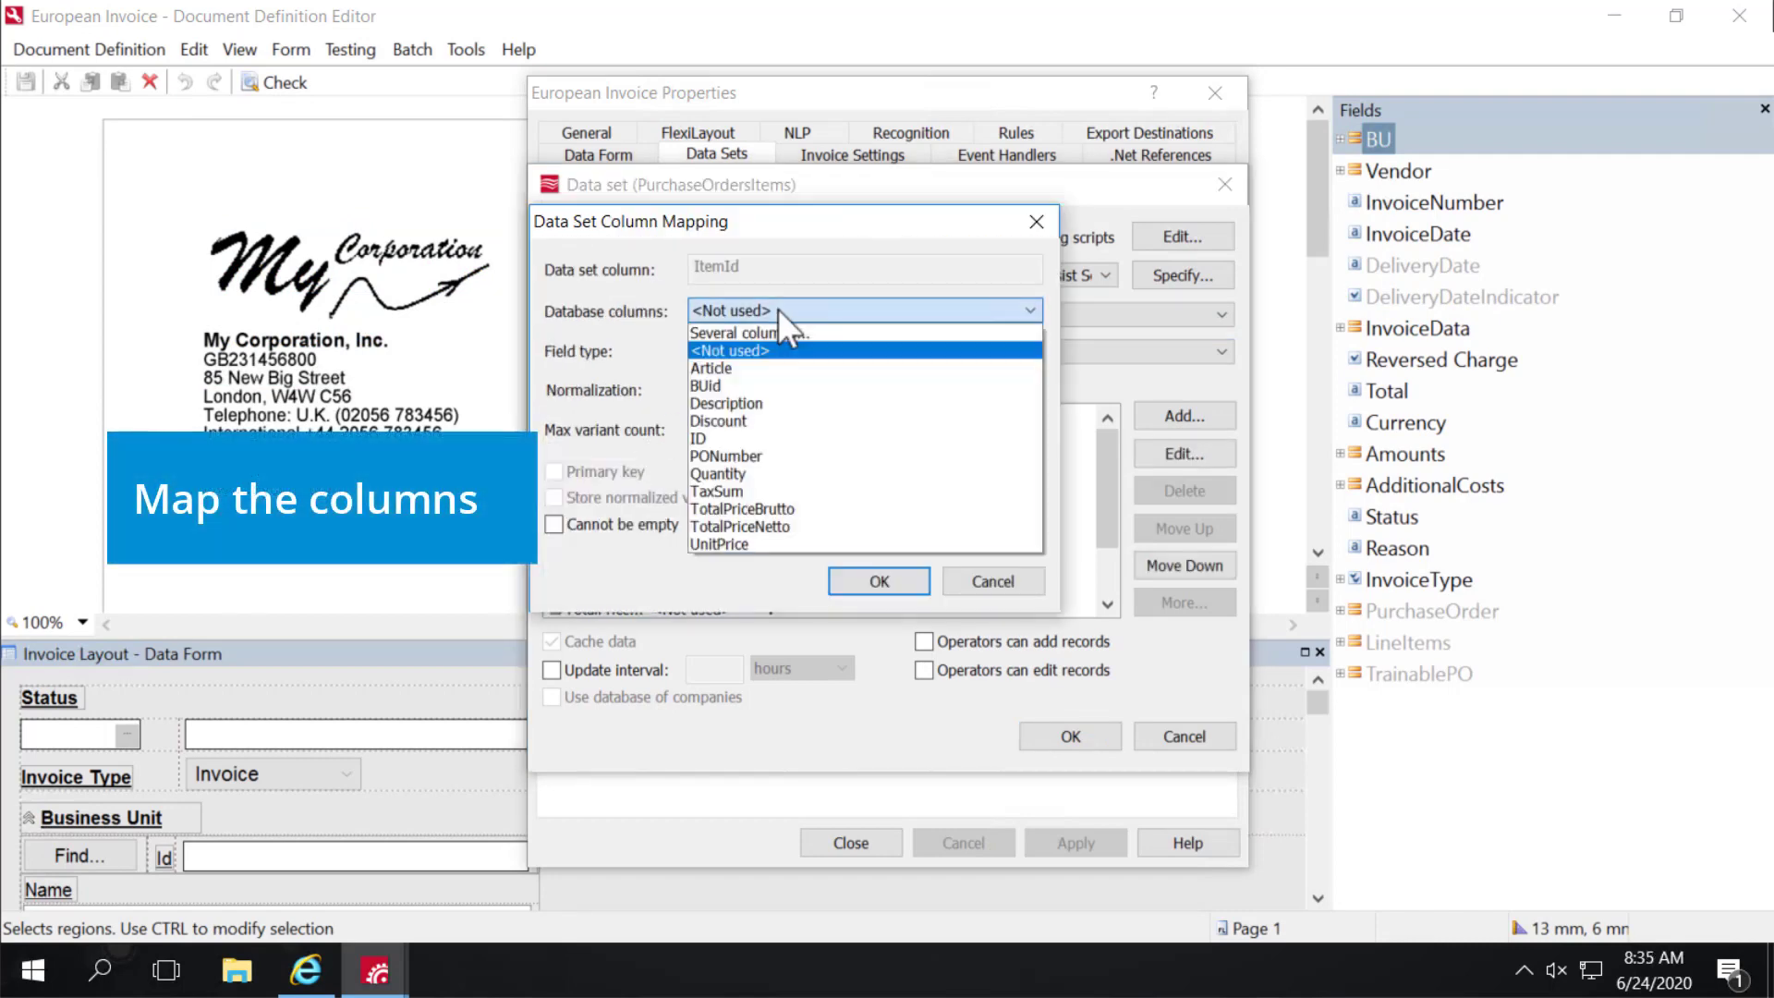
left_click(713, 438)
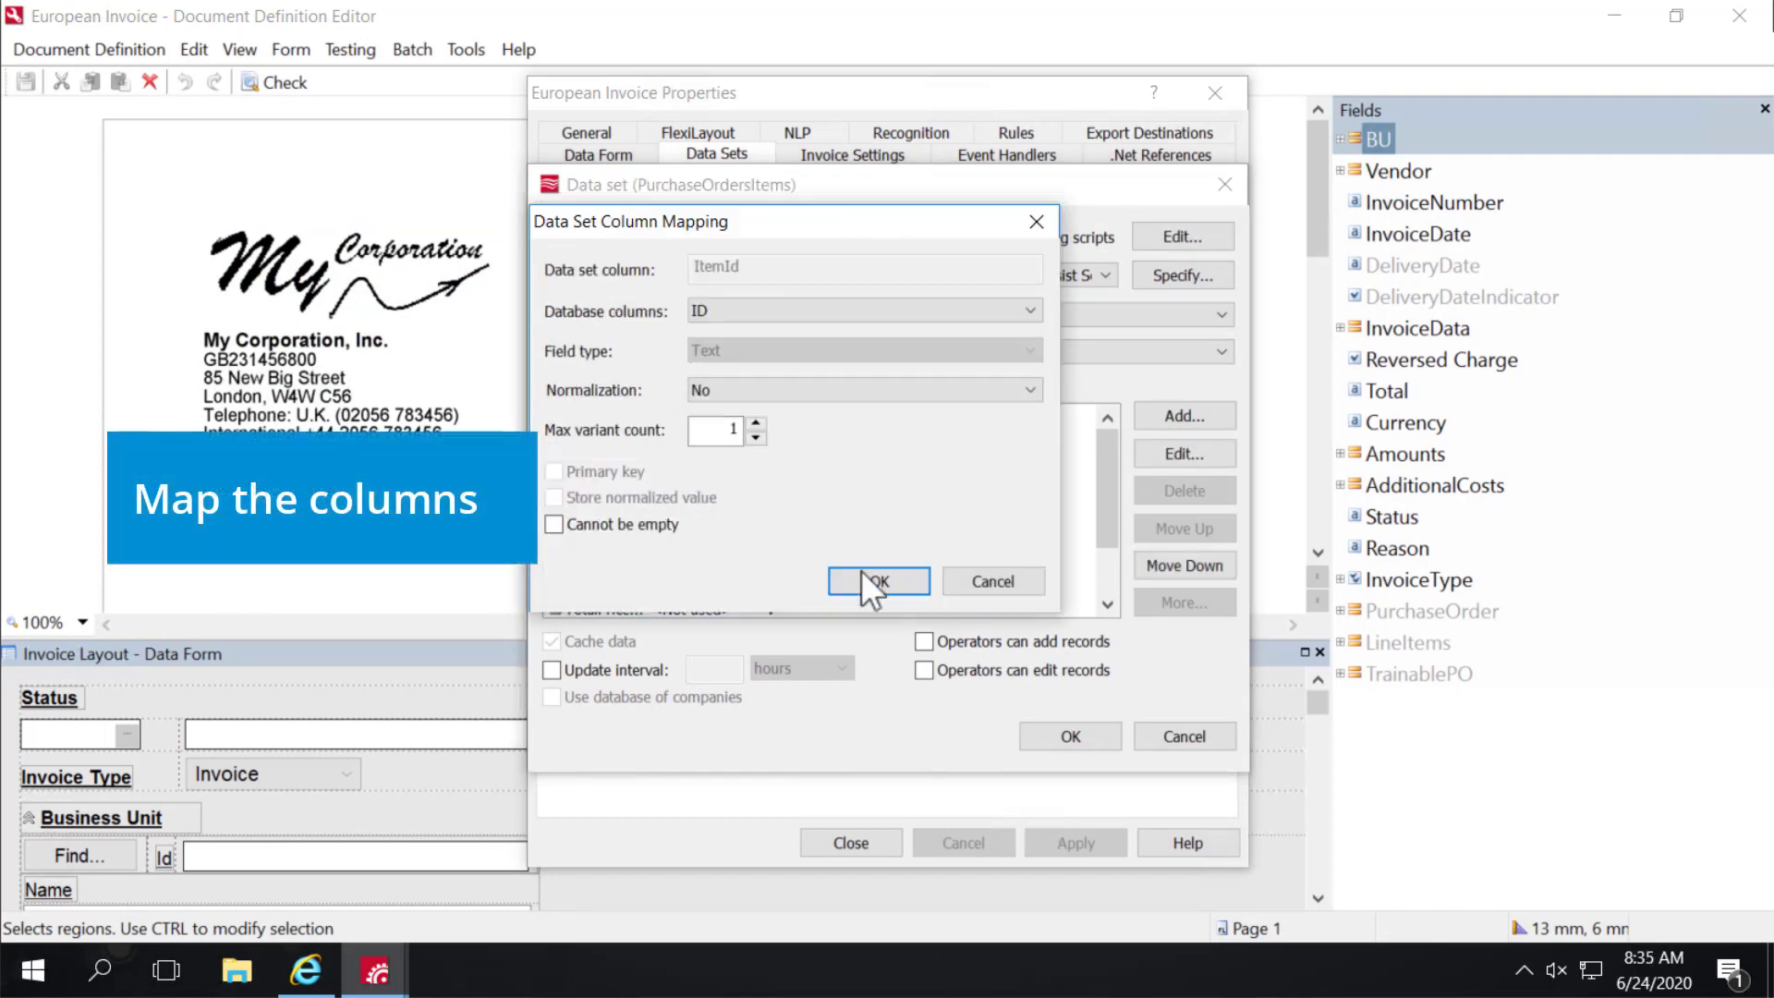
left_click(862, 575)
double_click(660, 458)
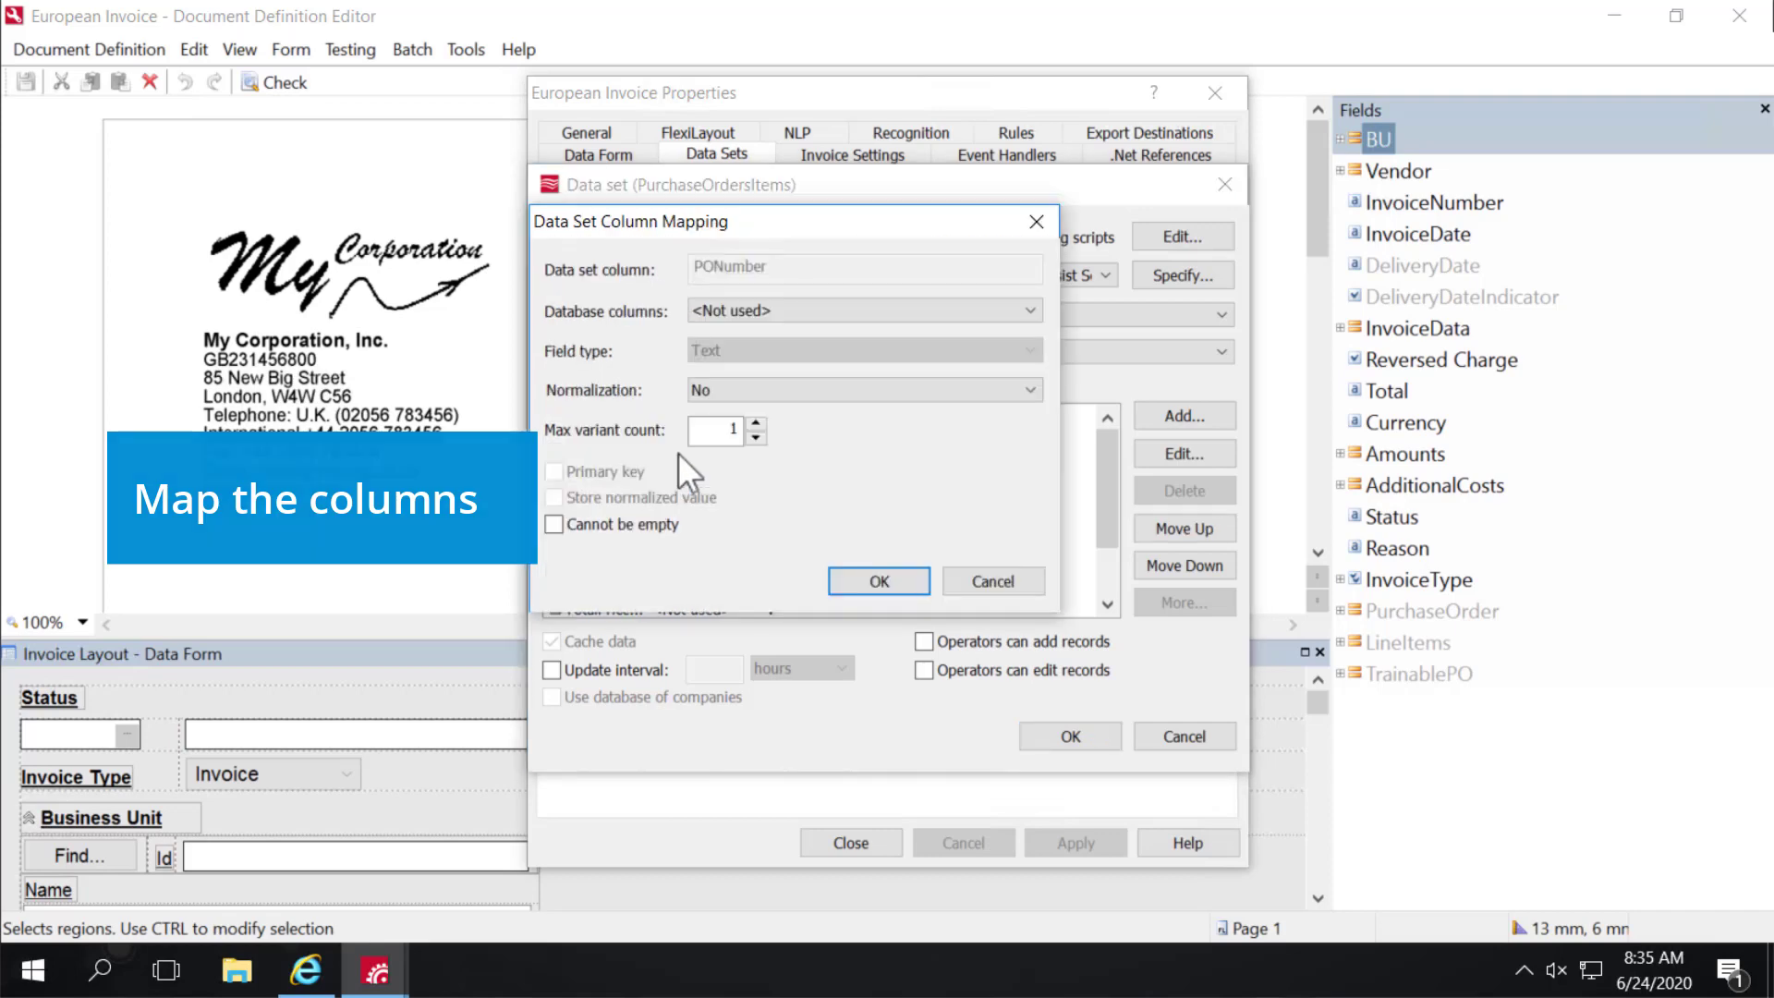
left_click(828, 310)
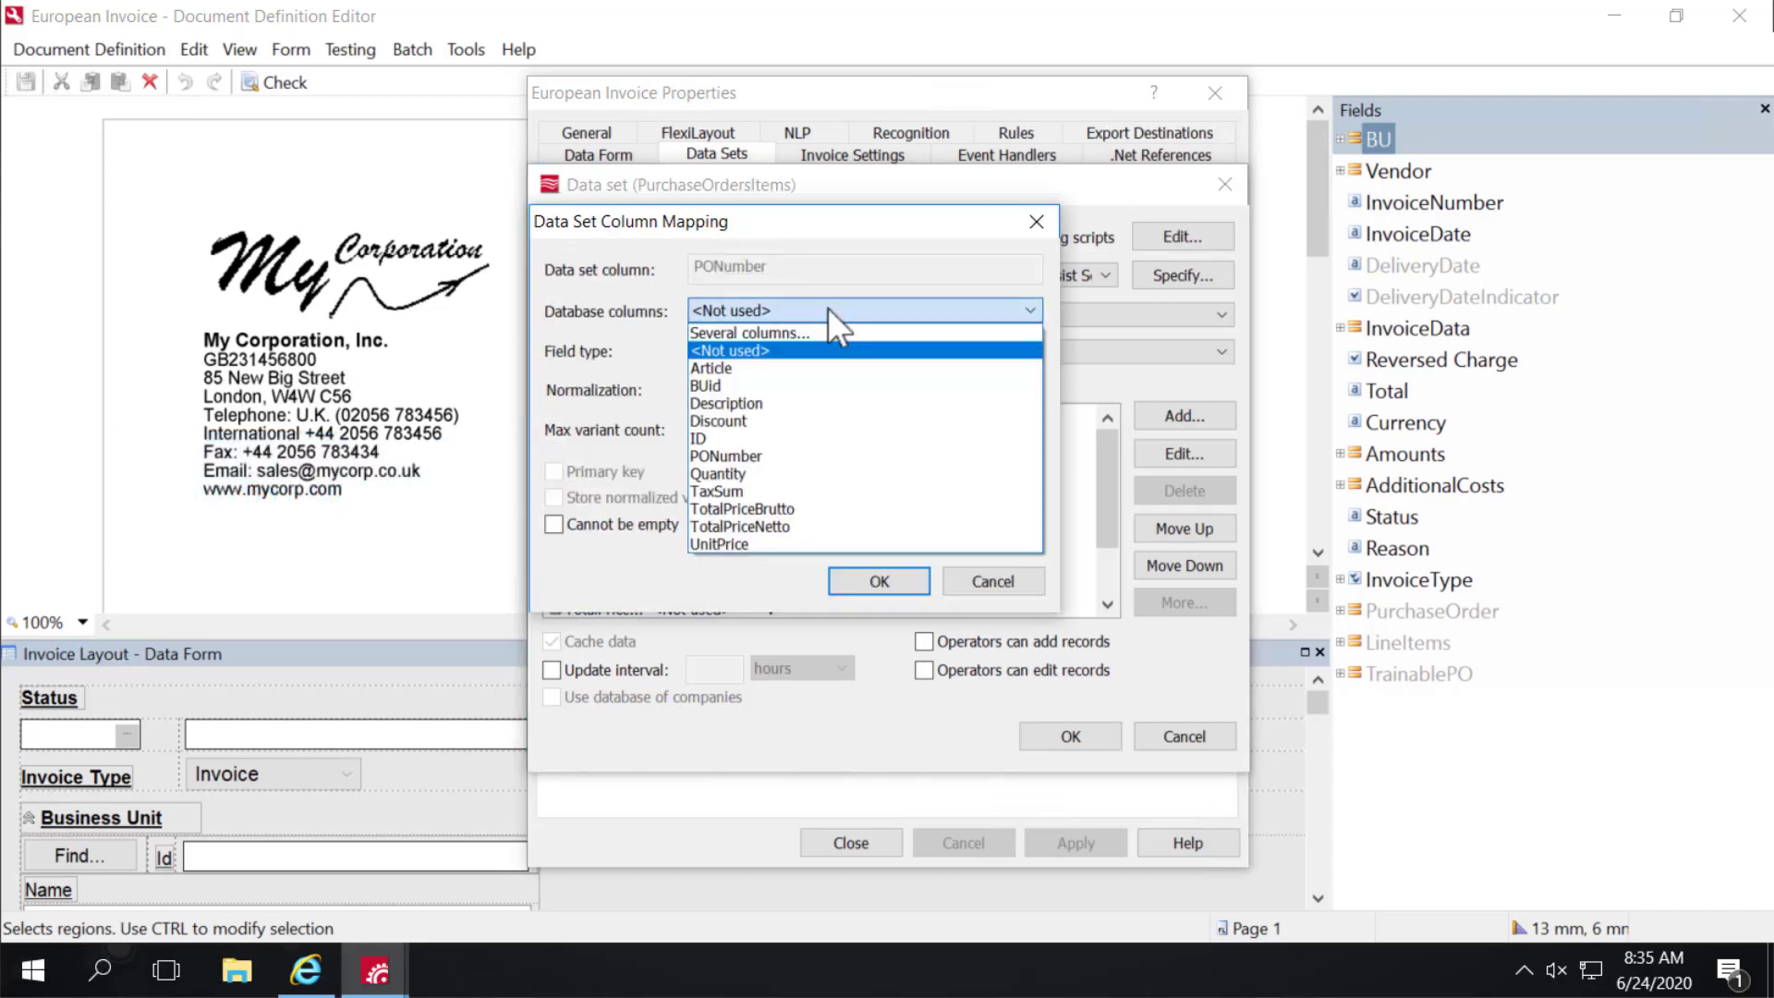
left_click(758, 457)
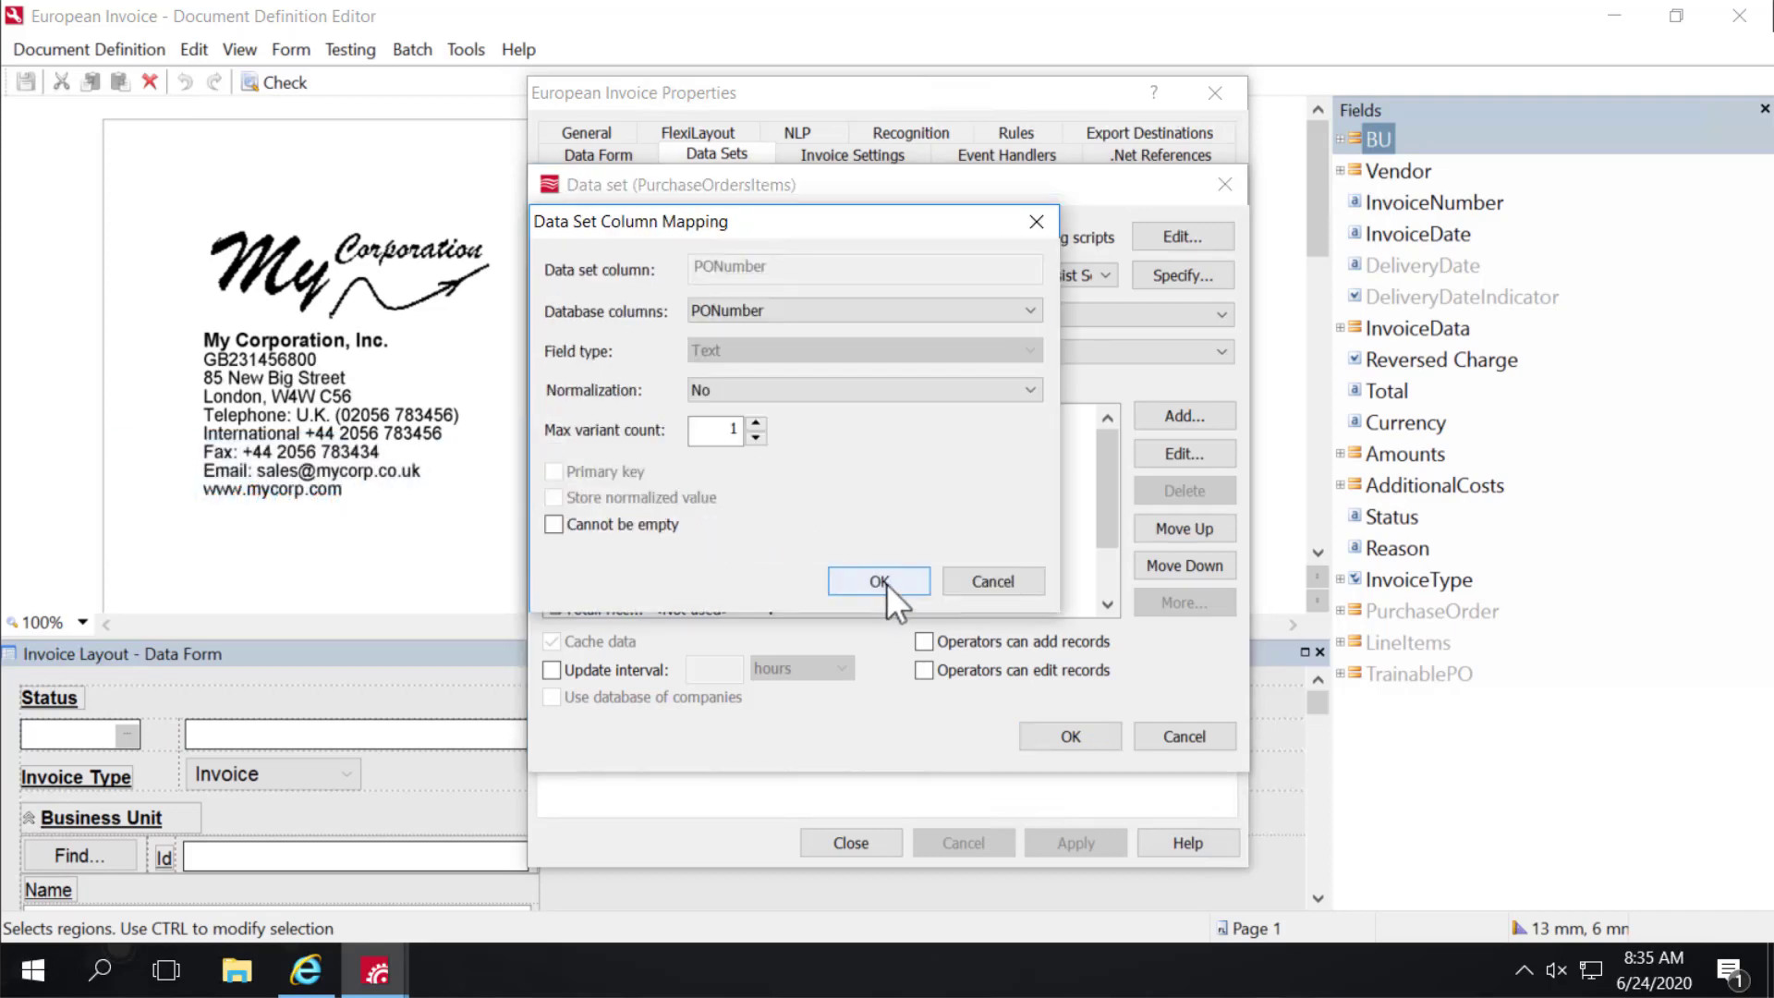
left_click(880, 582)
Step: Map the Article column of the PurchaseOrdersItems data set to the Article database column
double_click(645, 480)
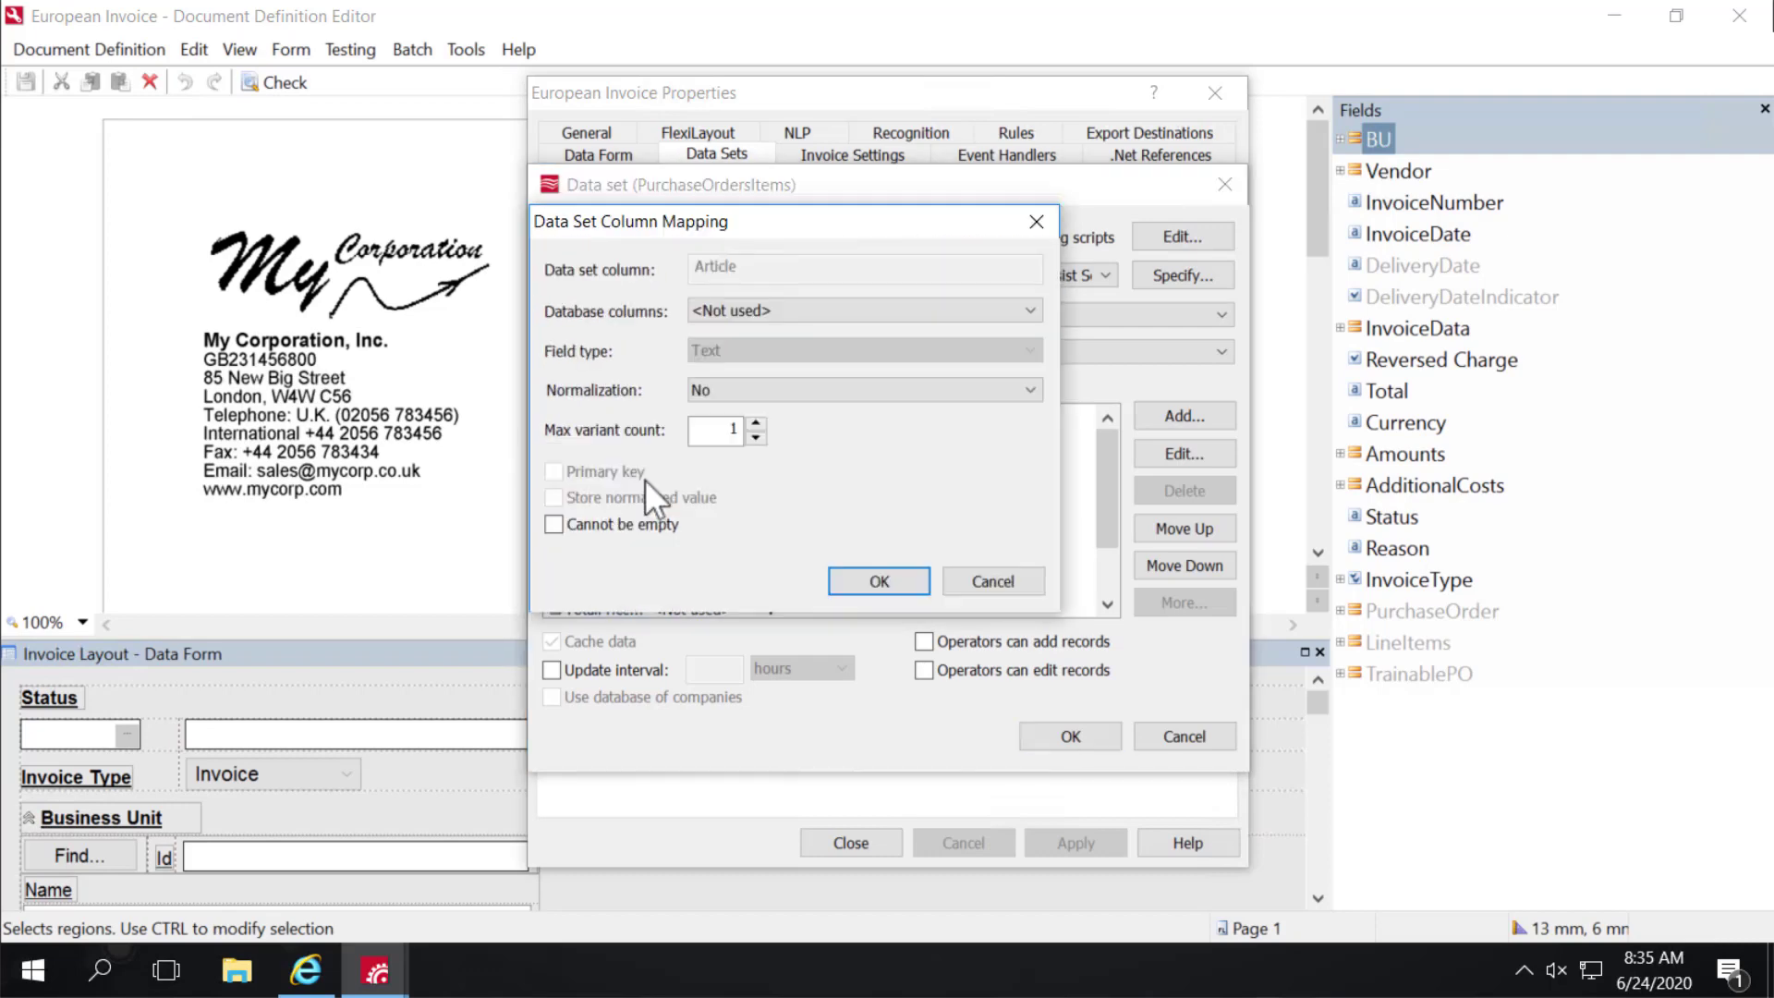
left_click(827, 309)
left_click(764, 370)
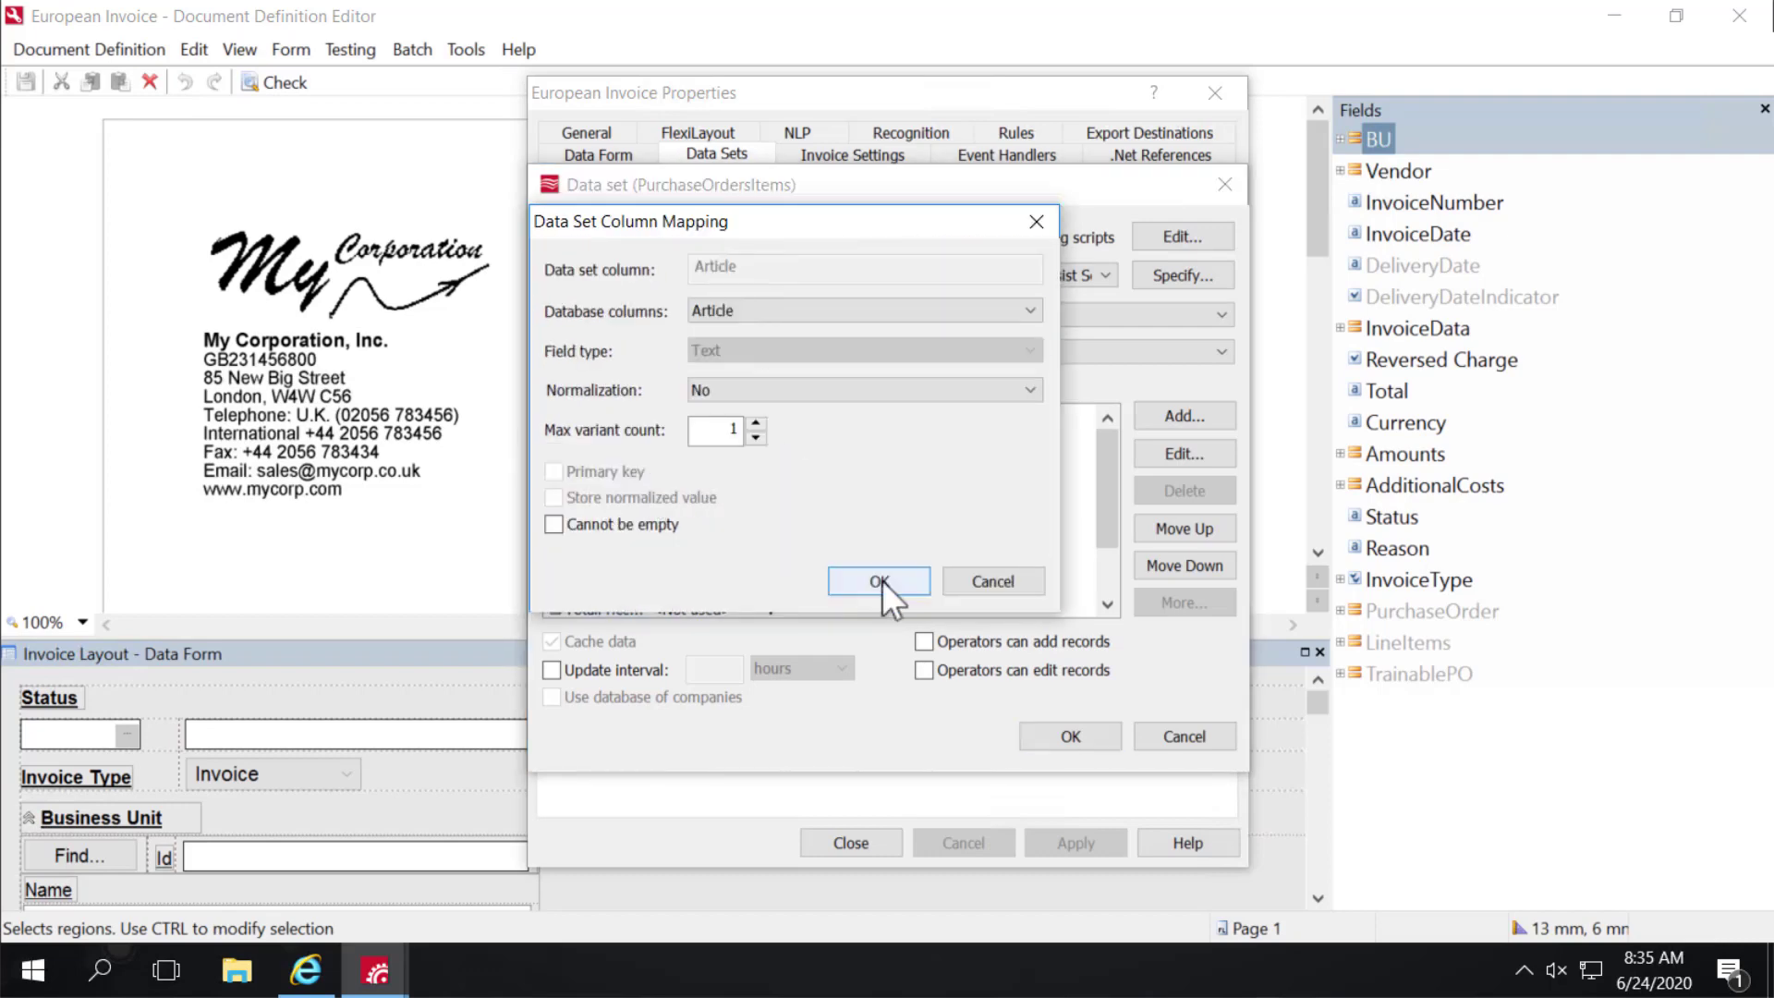
left_click(882, 580)
Step: Map the Description column of the PurchaseOrdersItems data set to the Description database column
double_click(636, 514)
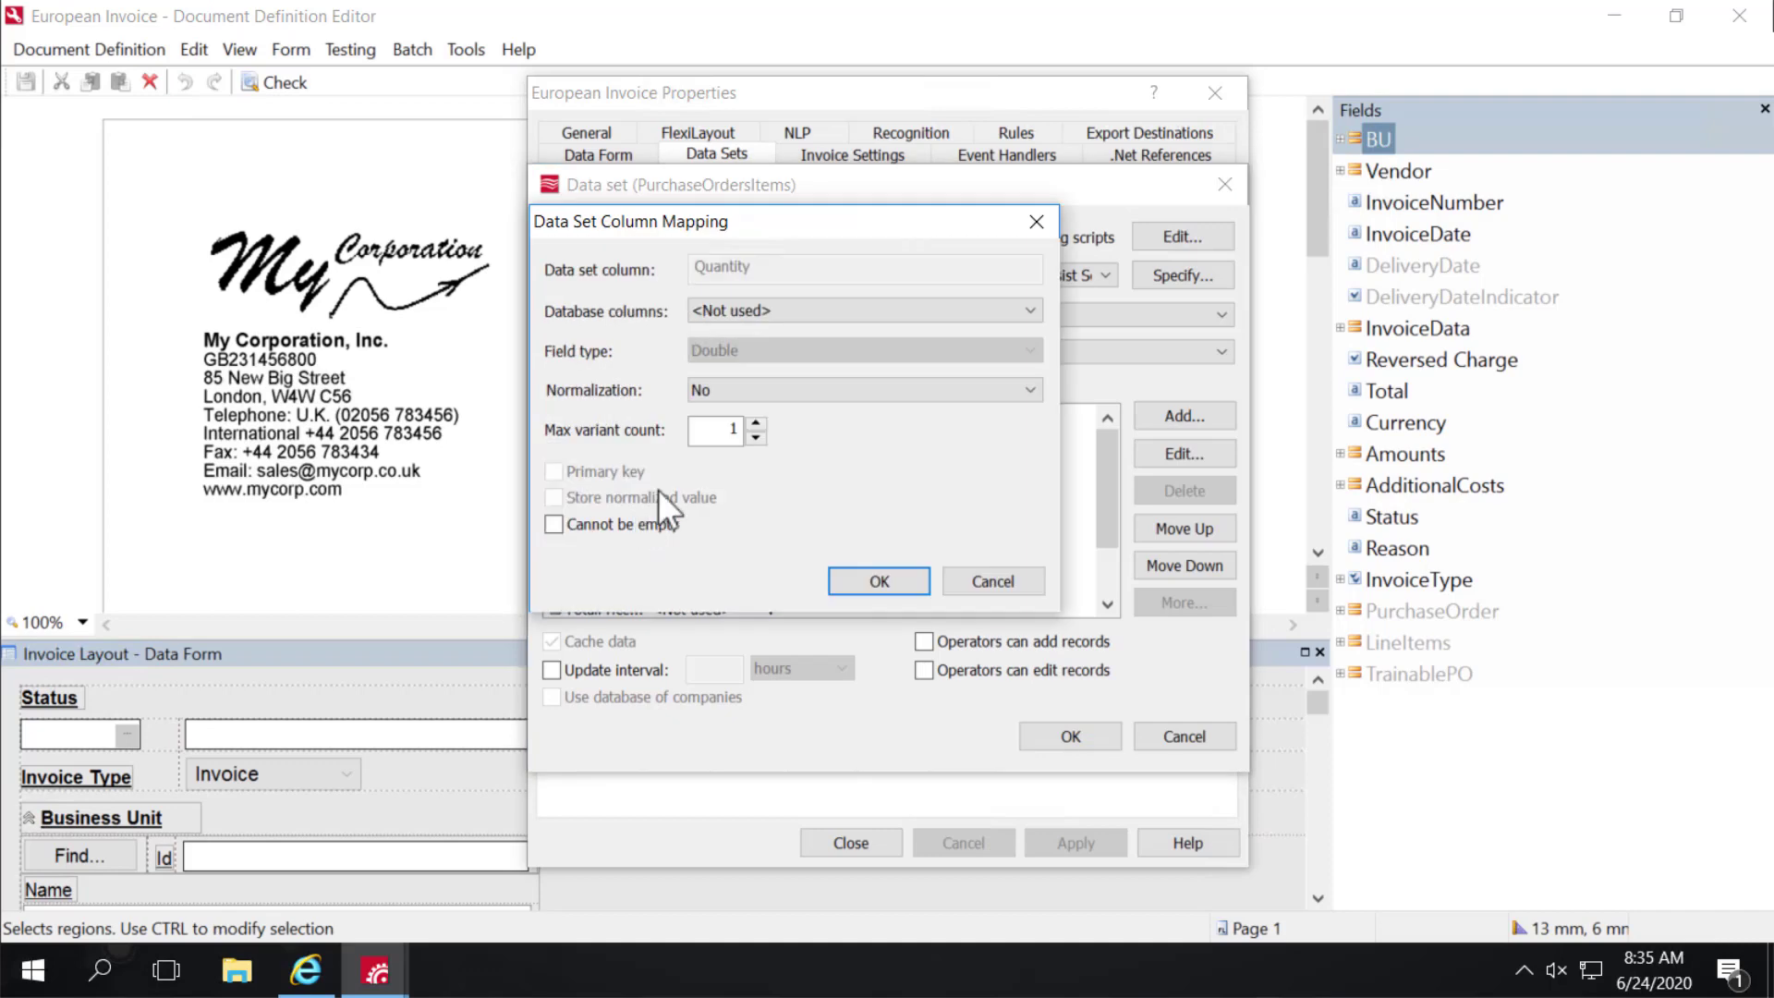
left_click(985, 580)
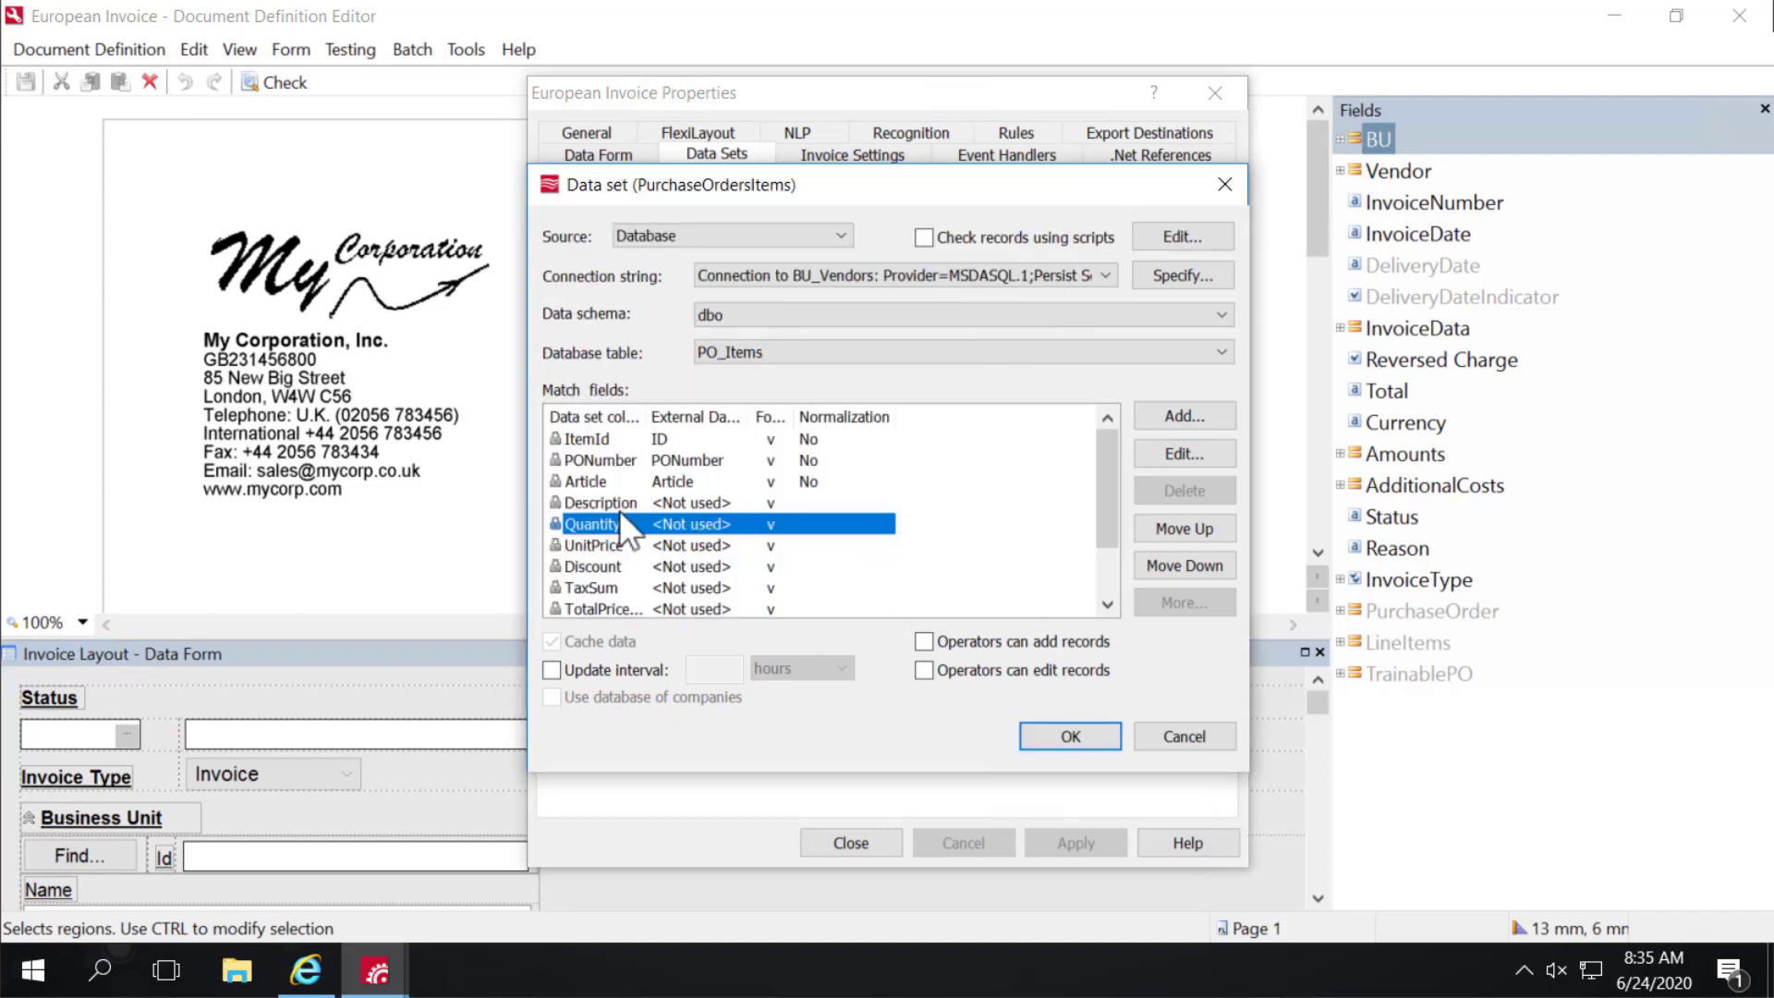
double_click(625, 501)
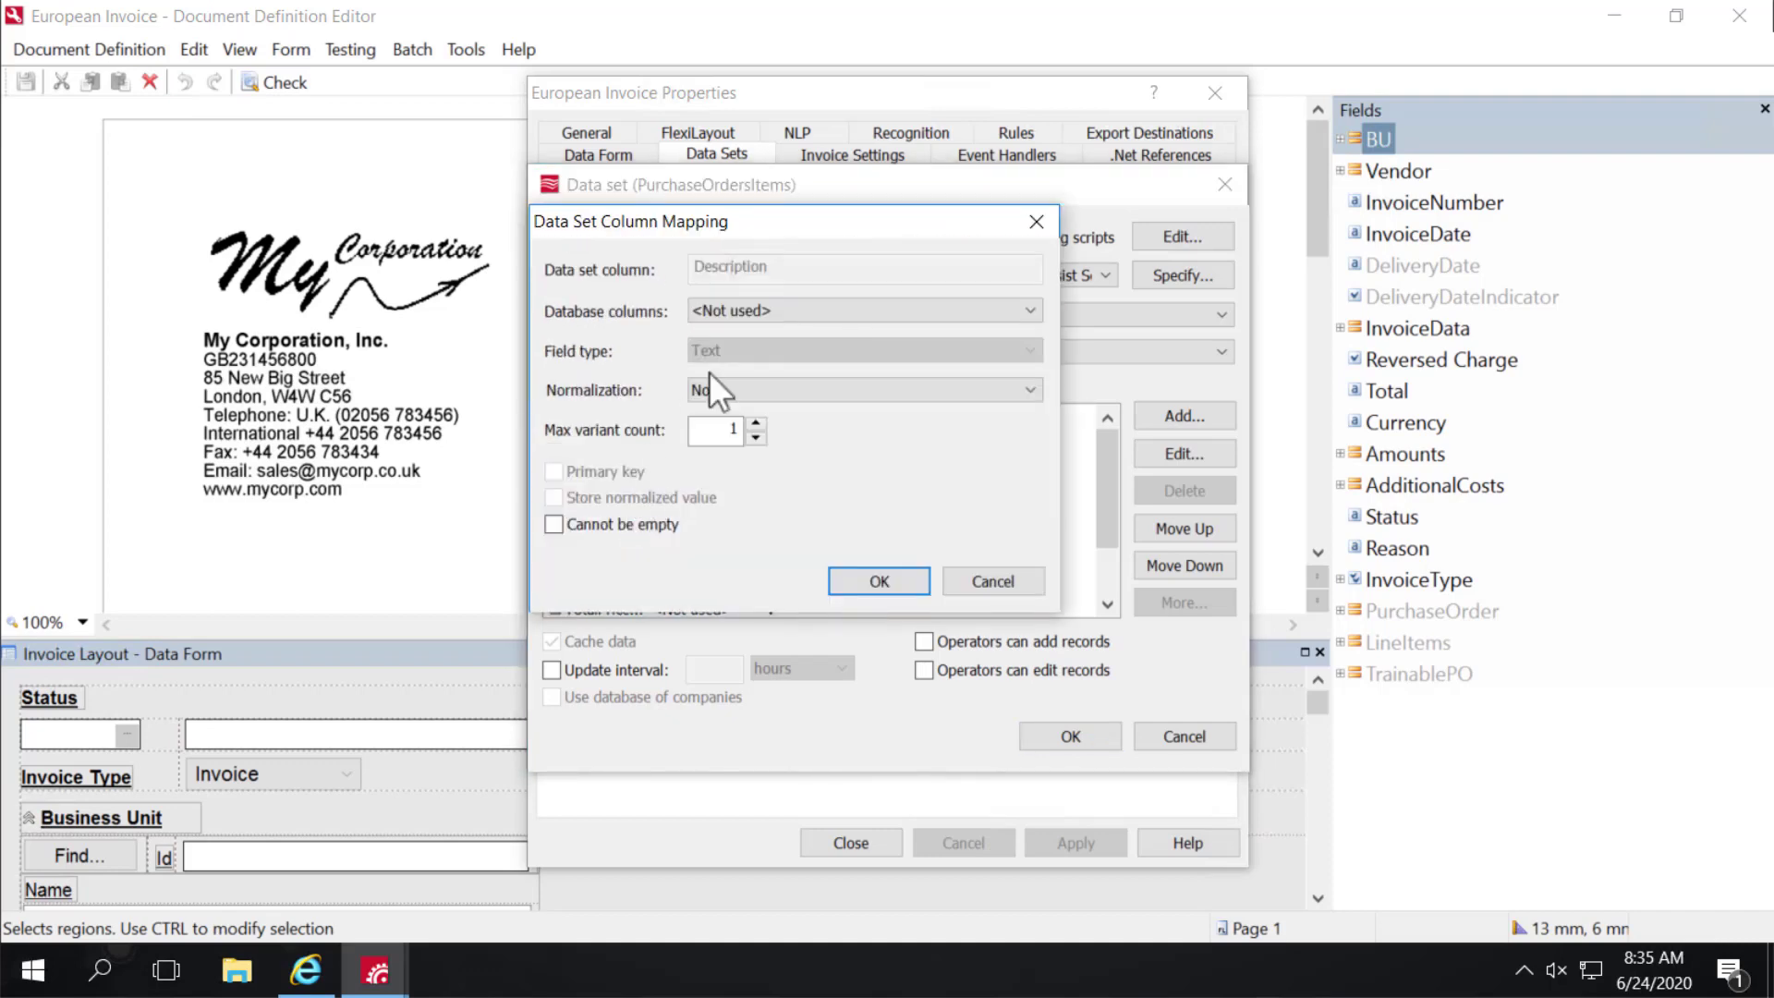
left_click(763, 310)
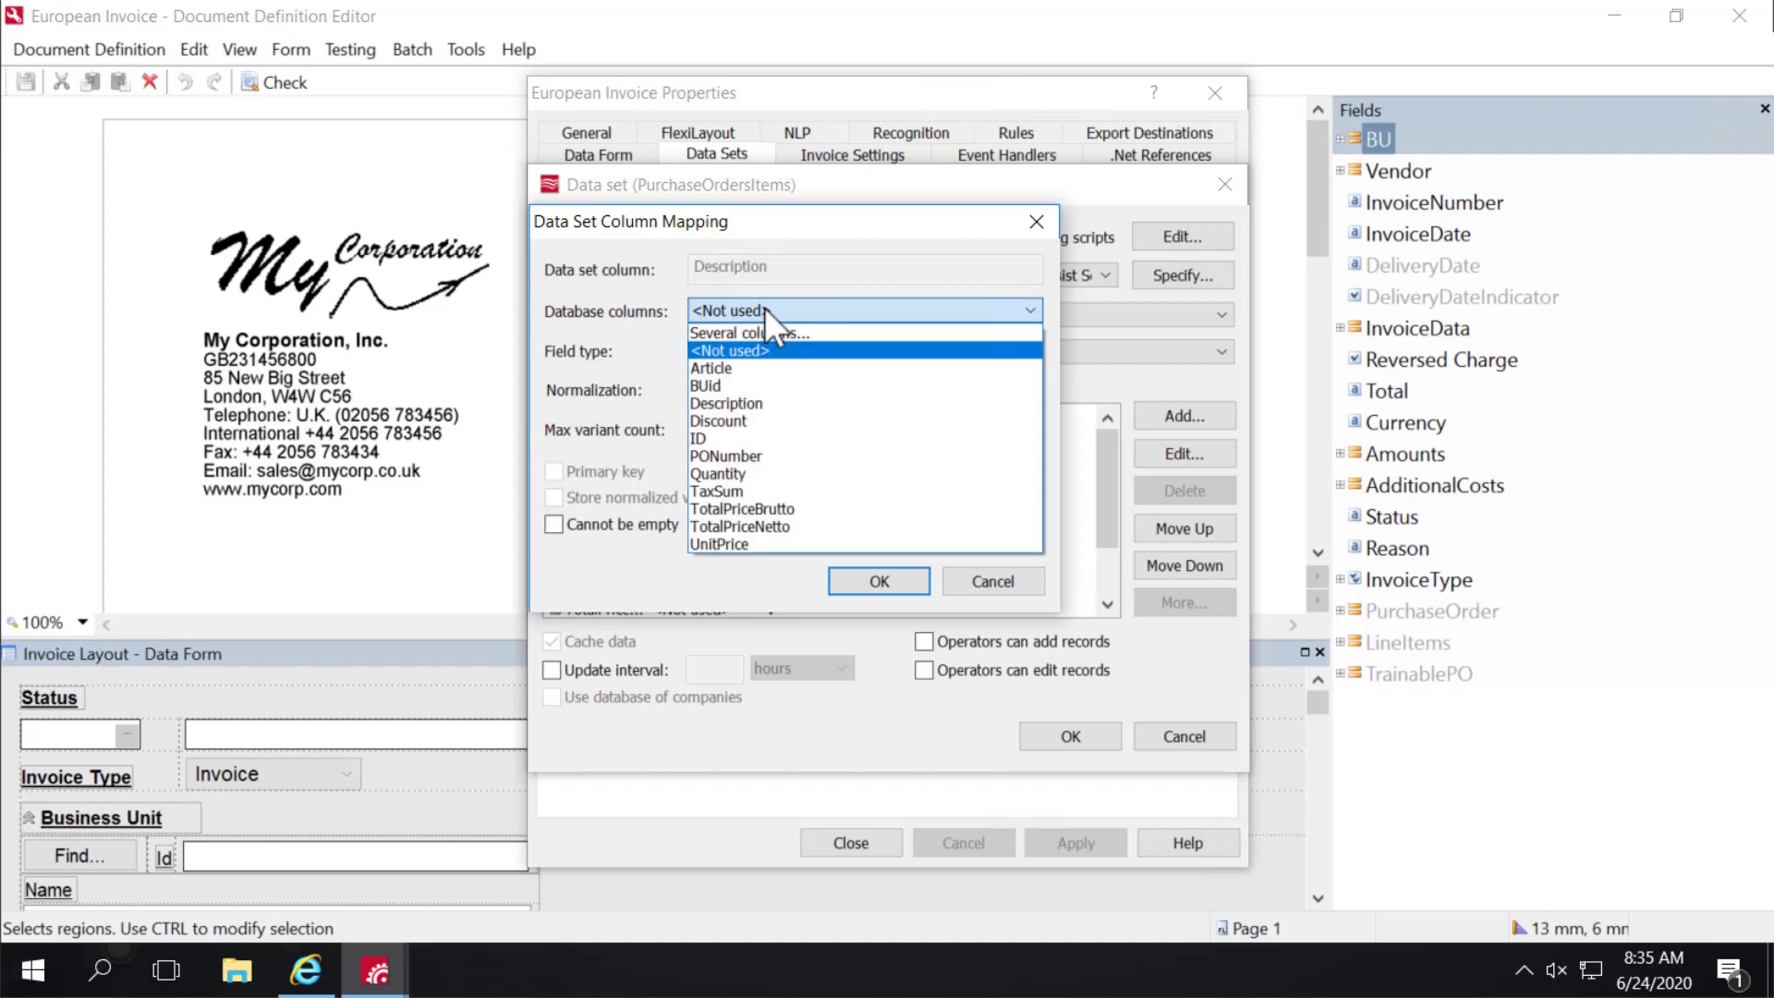
left_click(747, 403)
left_click(863, 579)
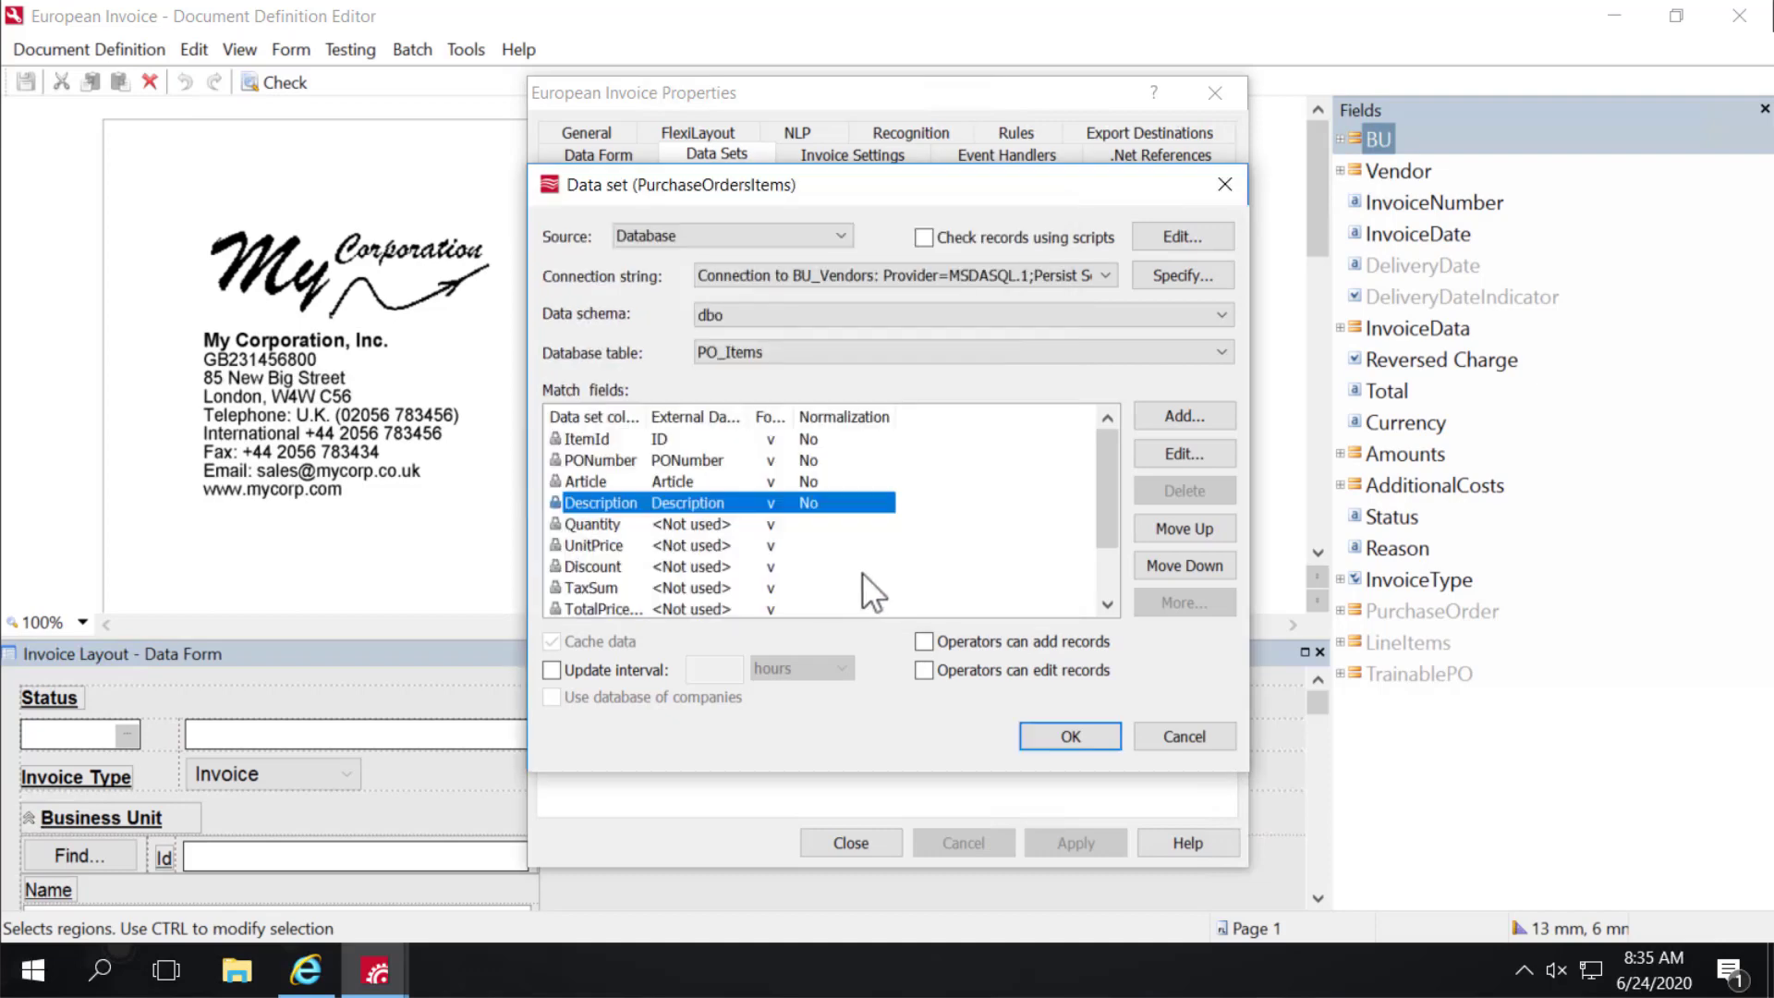
Step: Map the Quantity and UnitPrice columns of the PurchaseOrdersItems data set to the Quantity and UnitPrice database columns
left_click(612, 522)
double_click(612, 522)
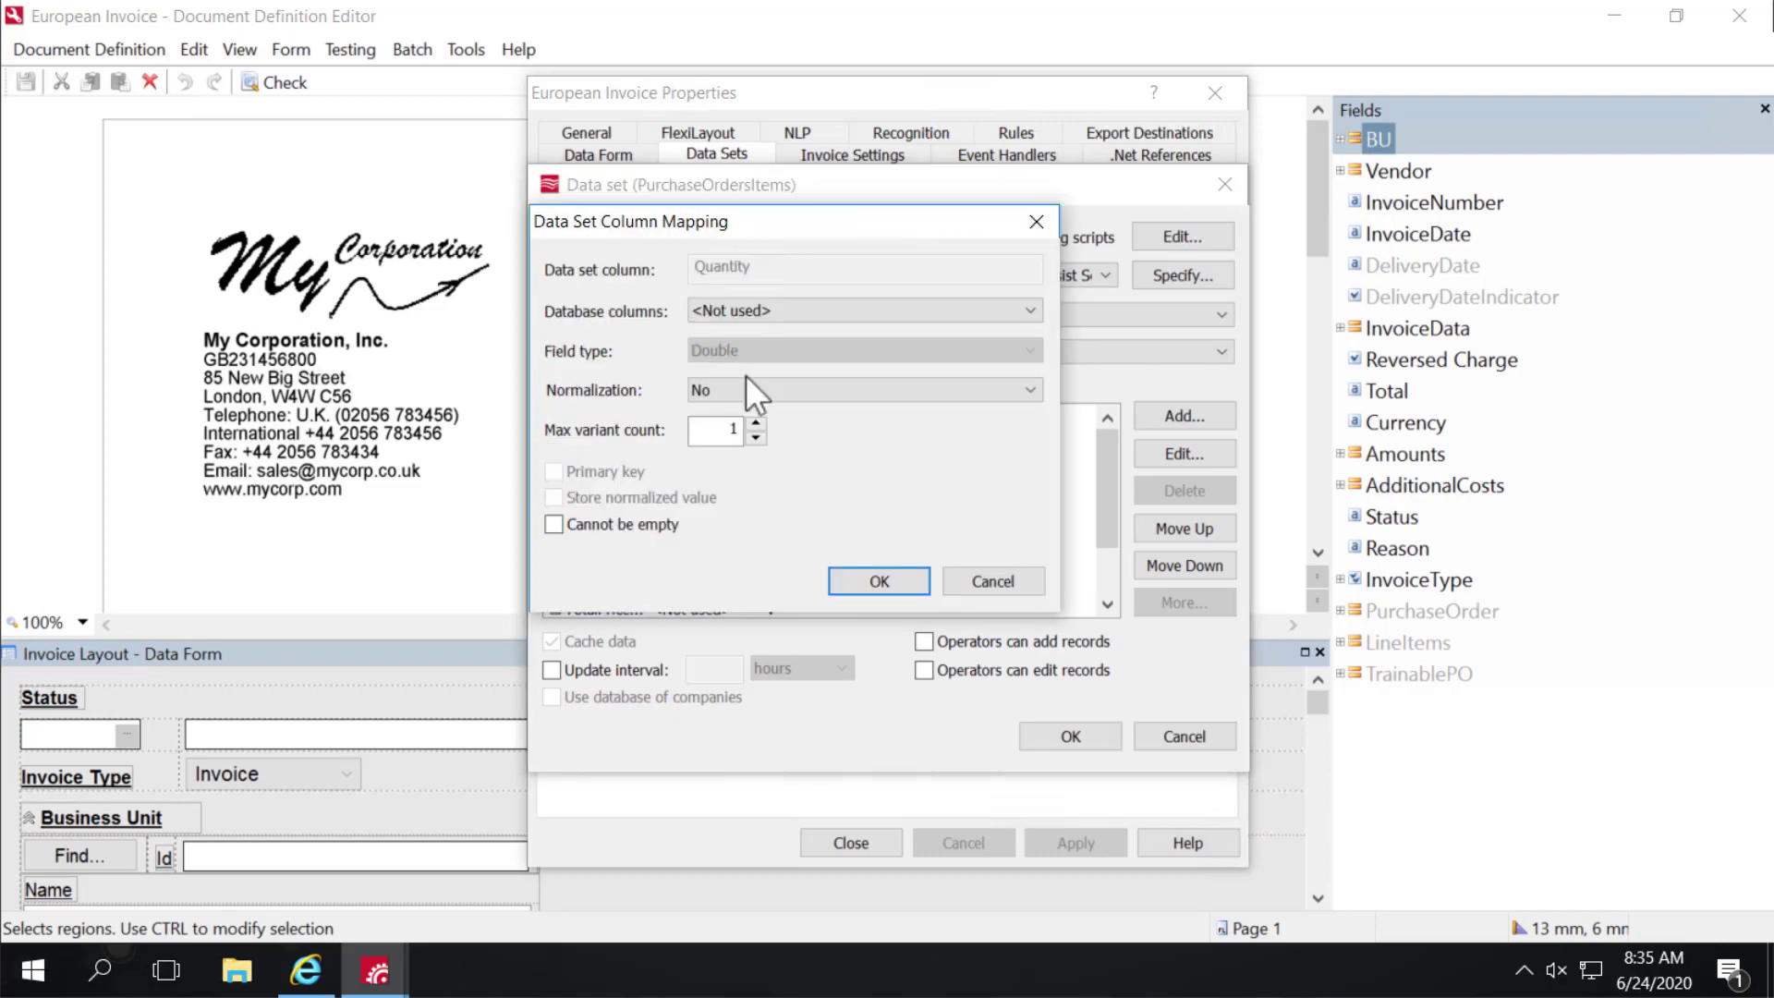
left_click(790, 308)
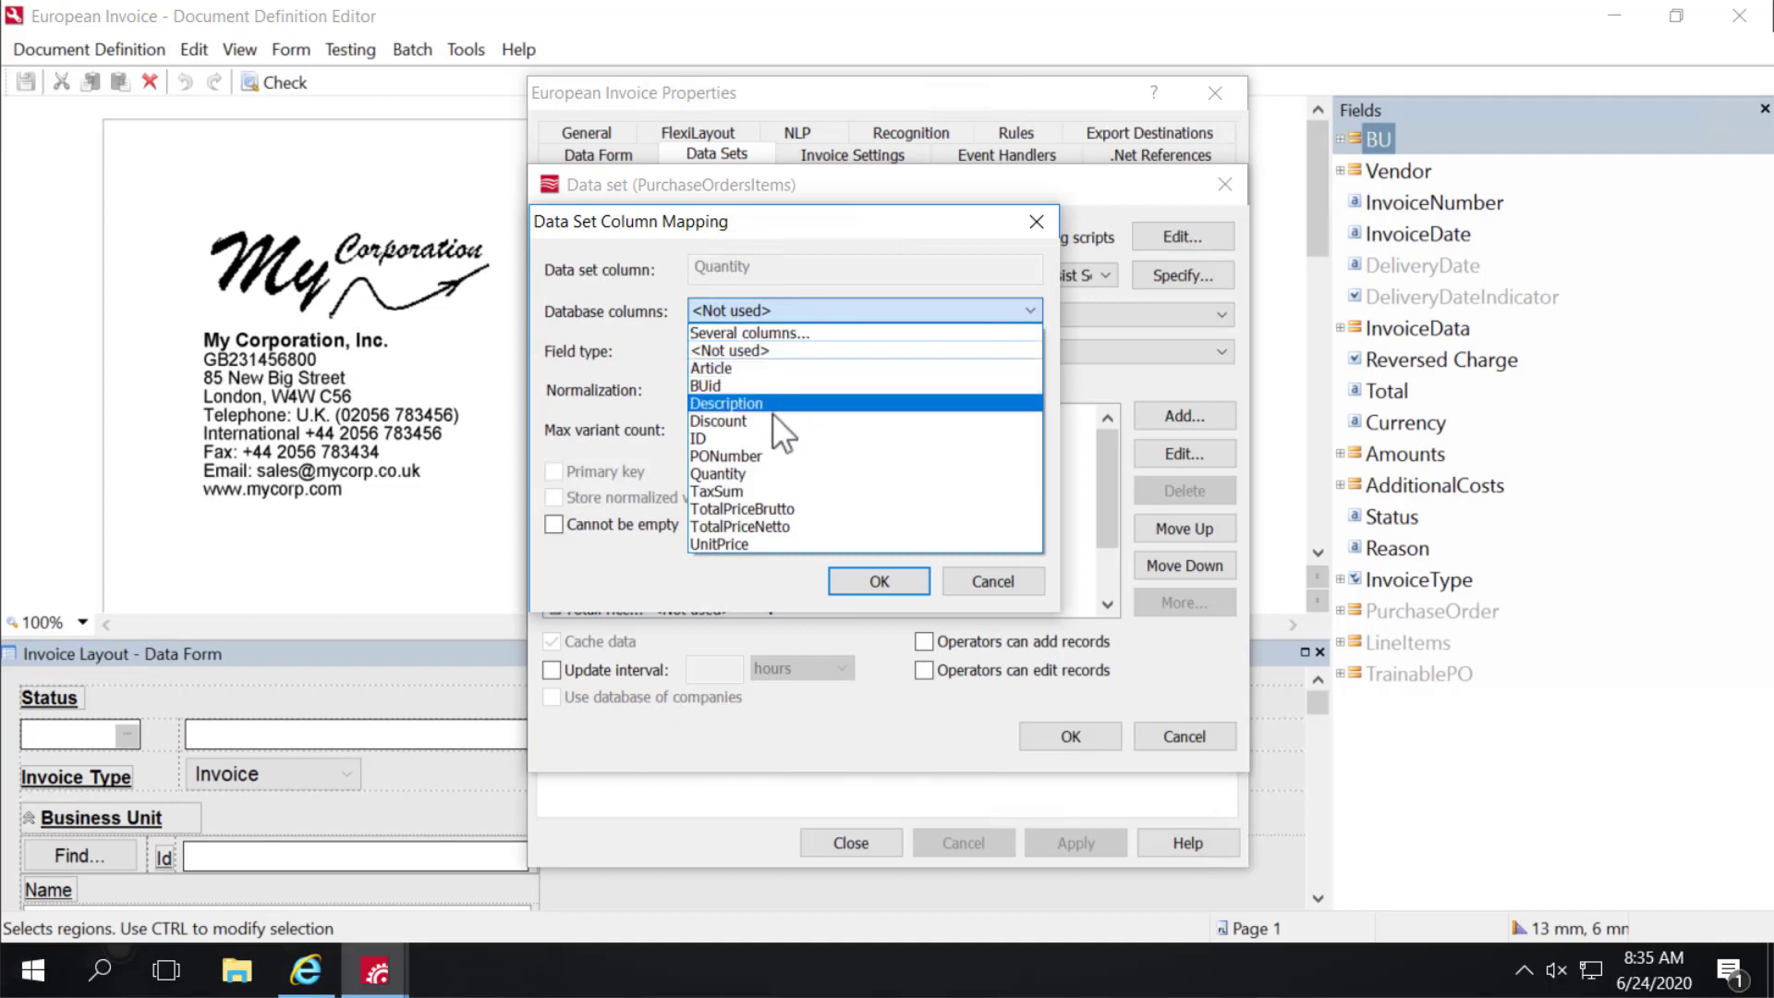
left_click(763, 471)
left_click(875, 578)
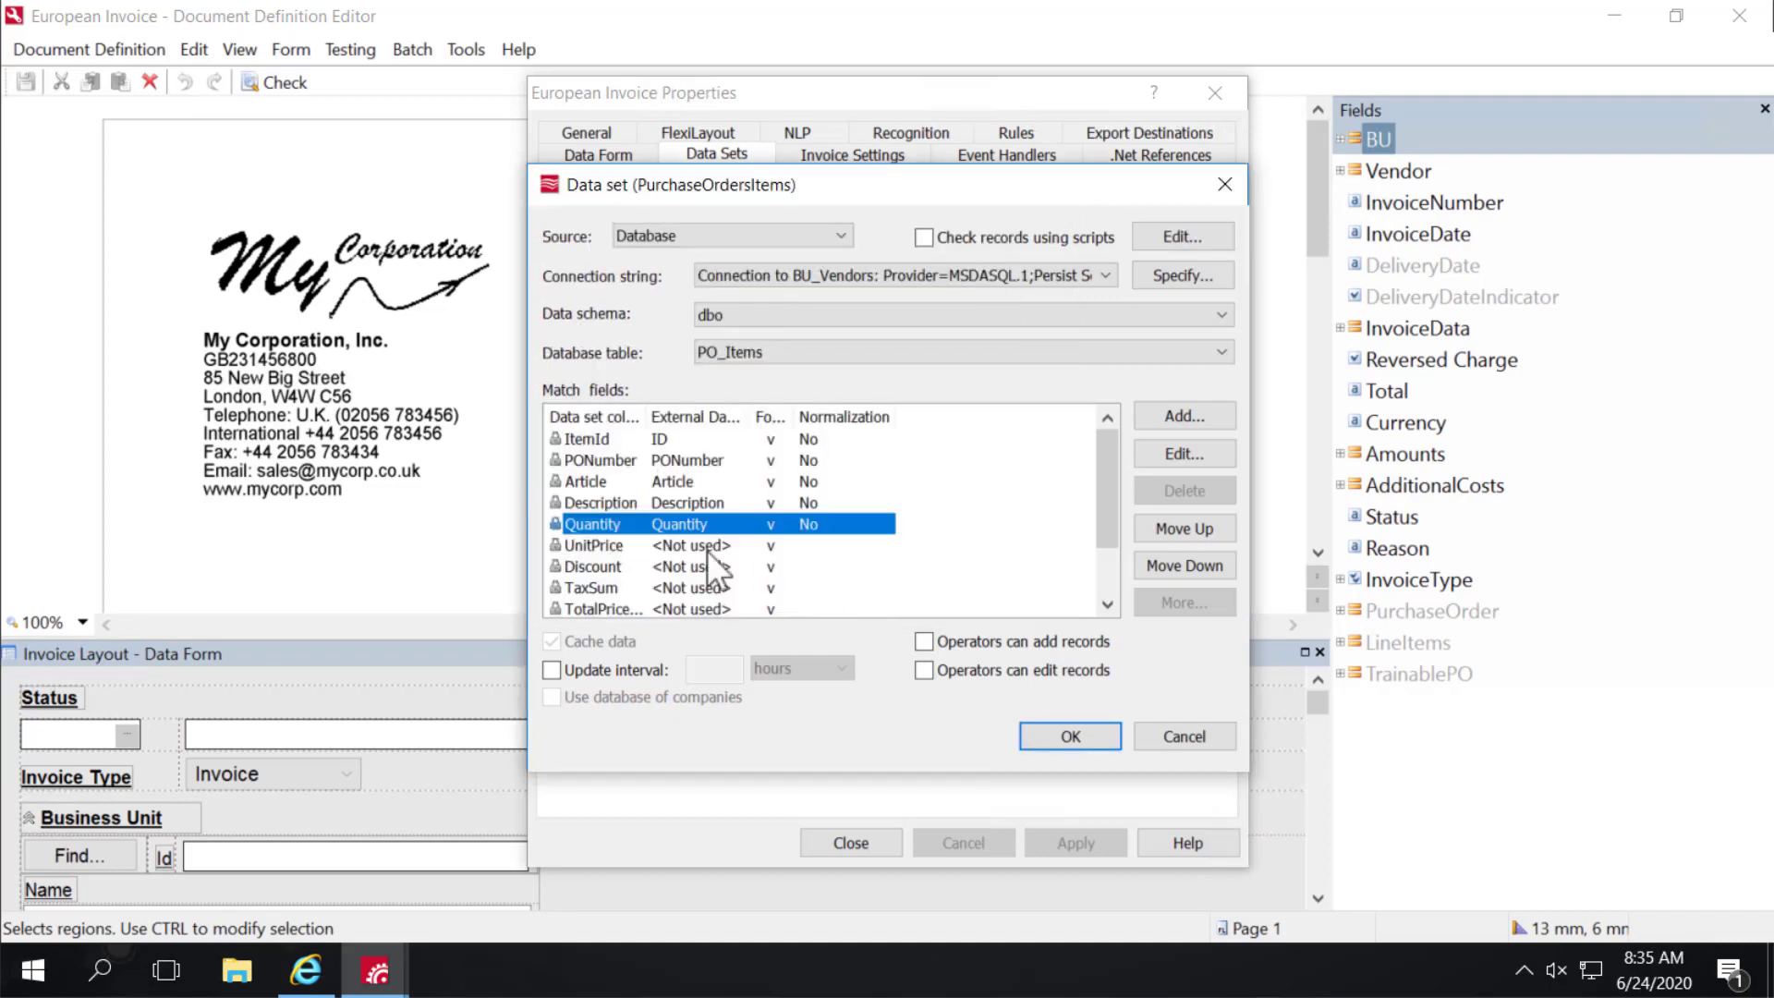
double_click(614, 542)
left_click(811, 308)
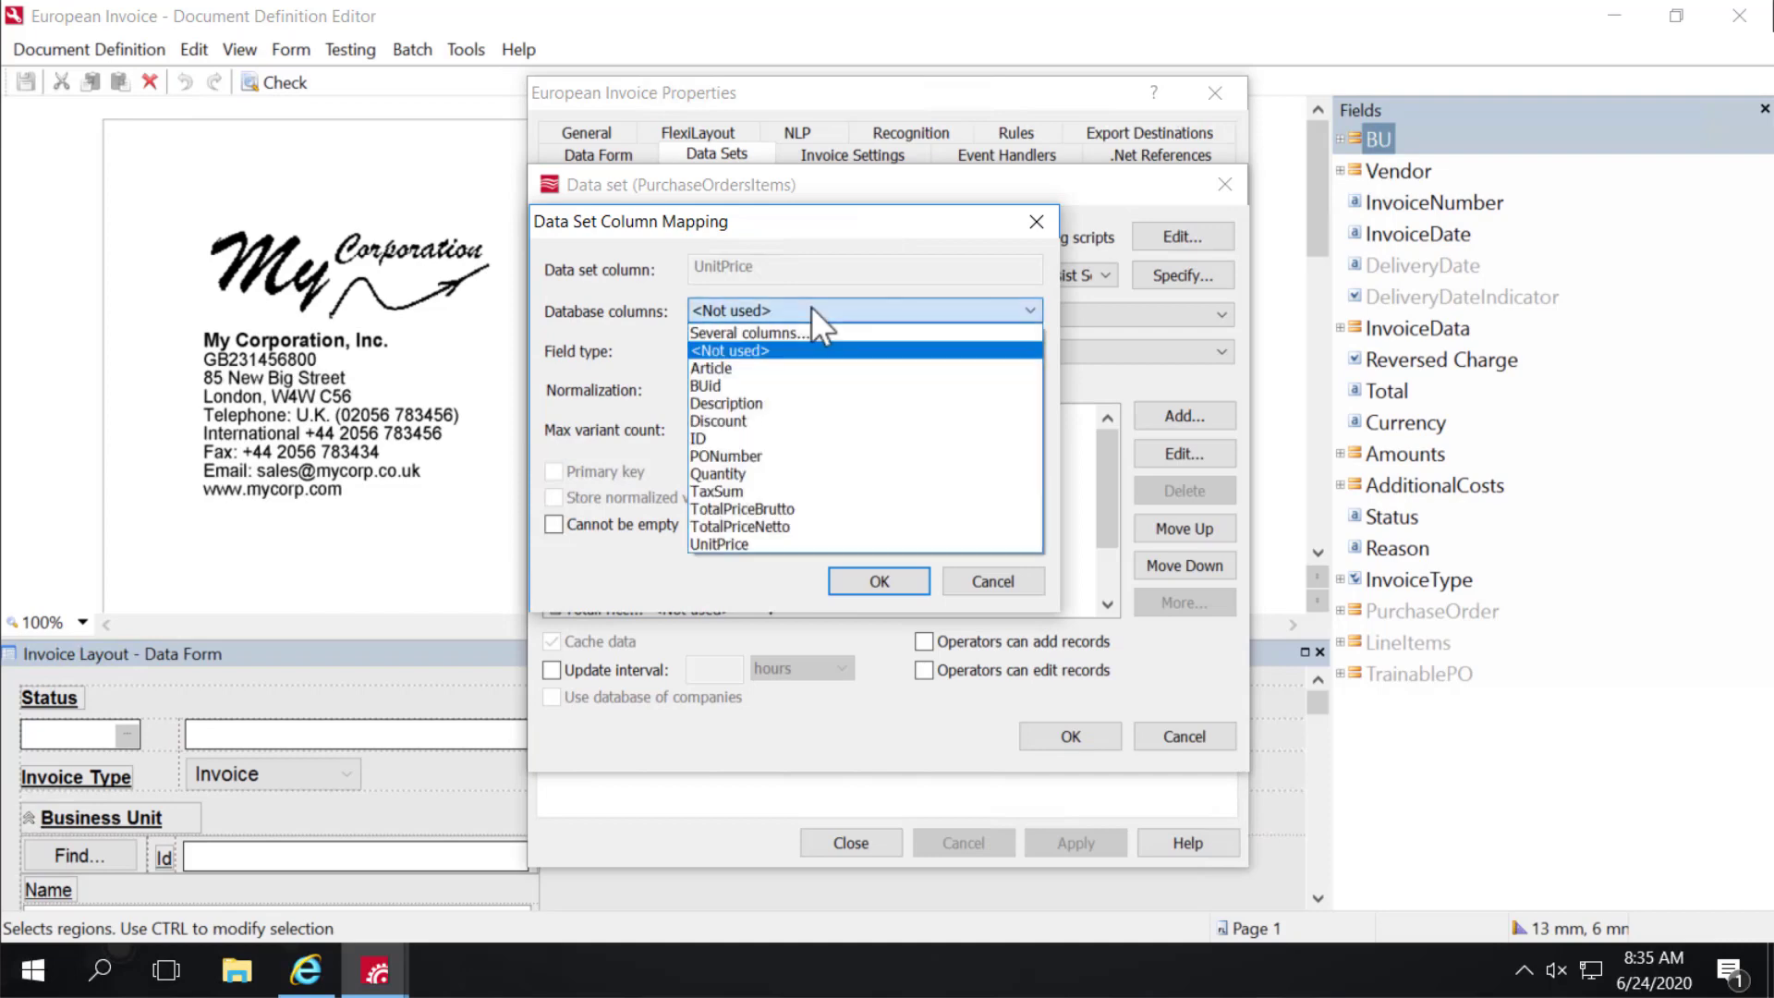
left_click(736, 542)
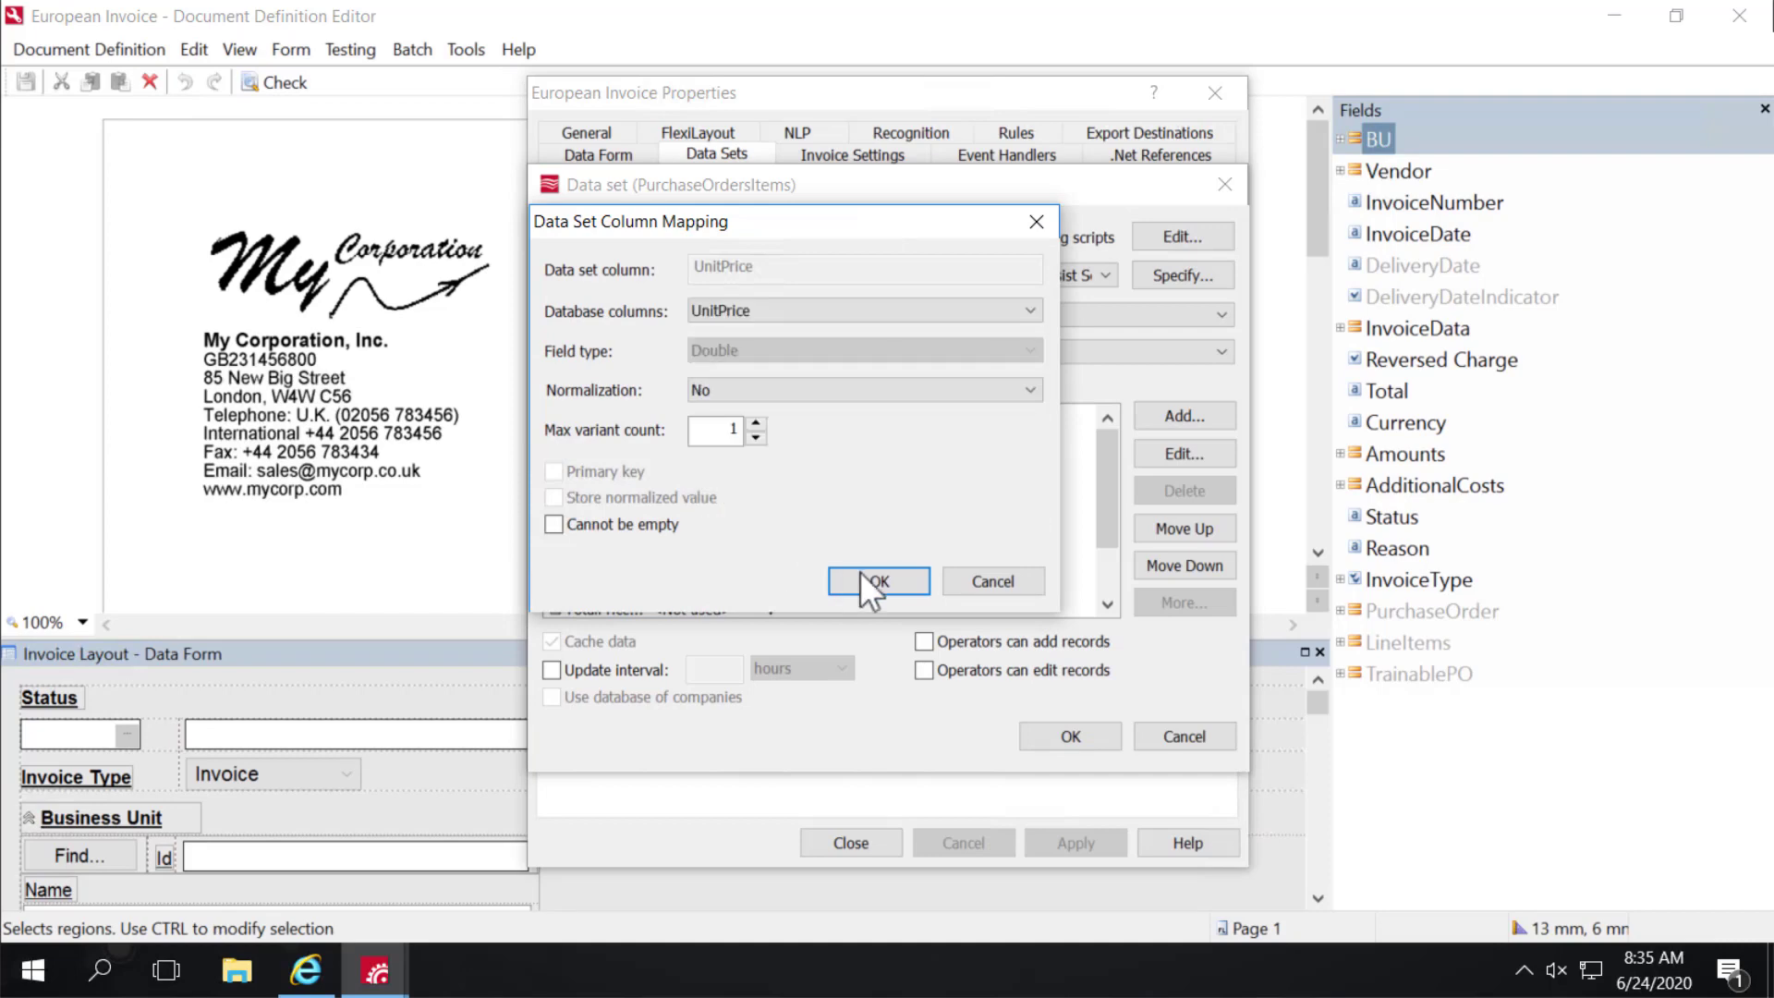
left_click(861, 574)
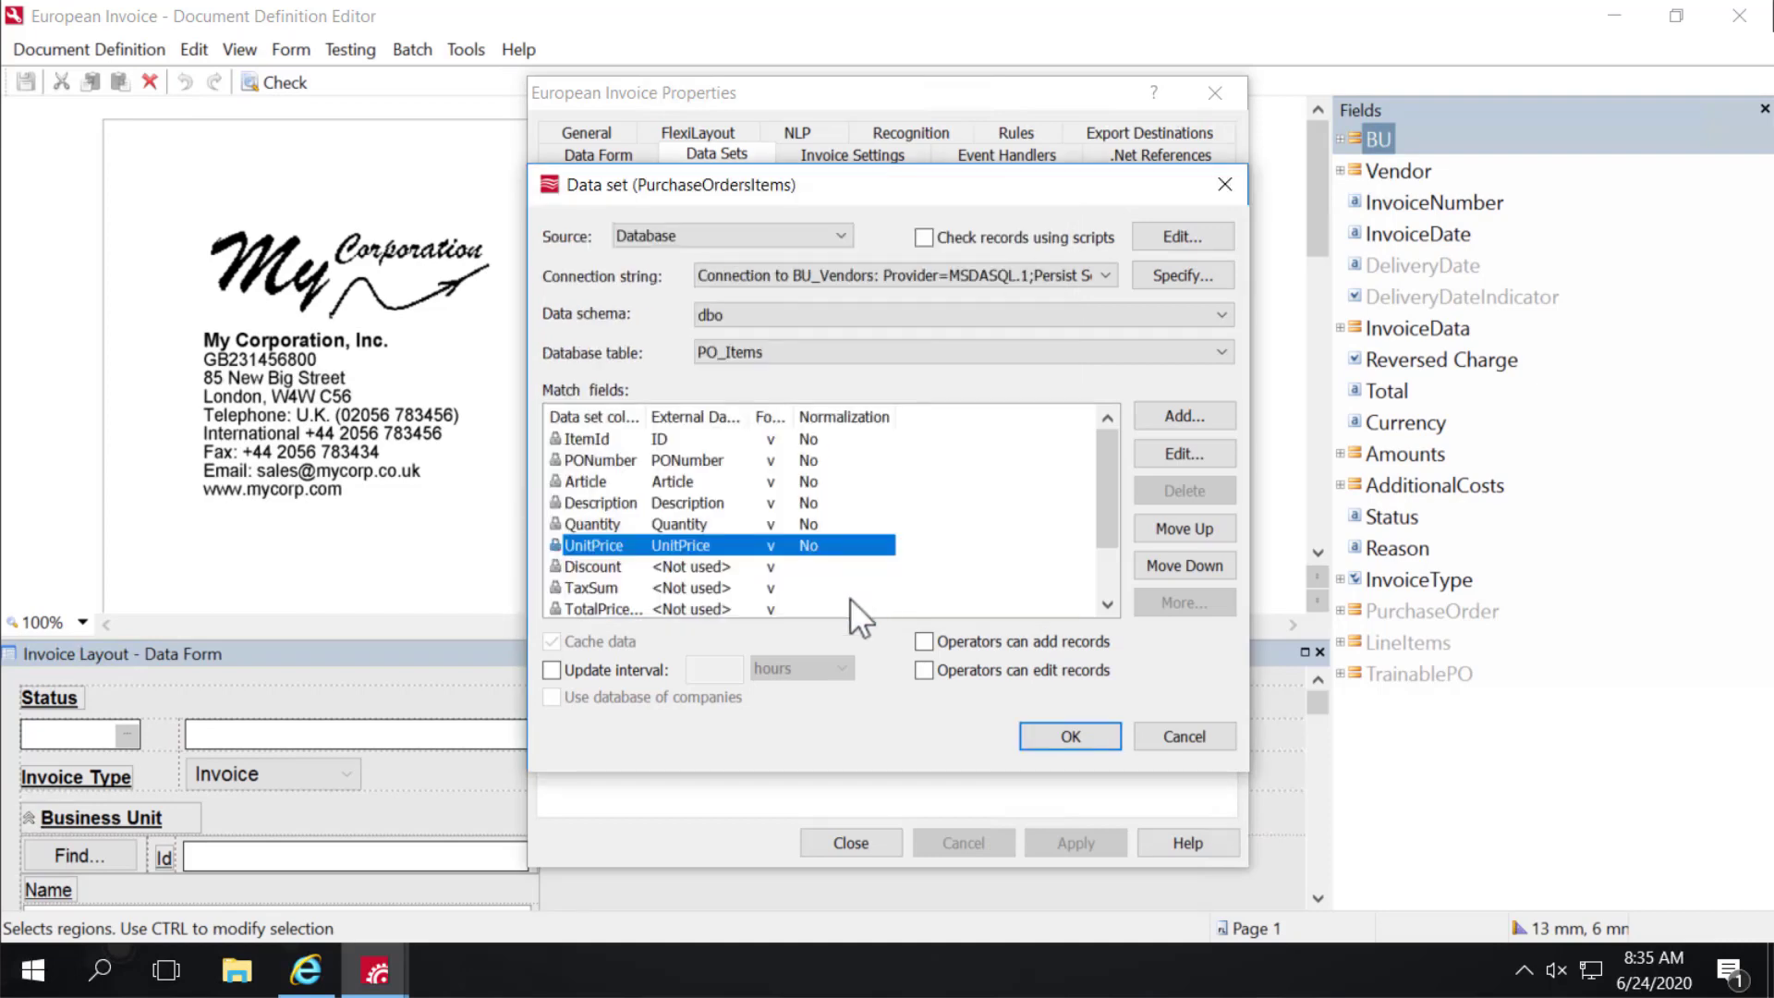
Step: Map the Discount and TaxSum columns of the PurchaseOrdersItems data set to the database columns Discount and TaxSum
double_click(607, 568)
left_click(790, 312)
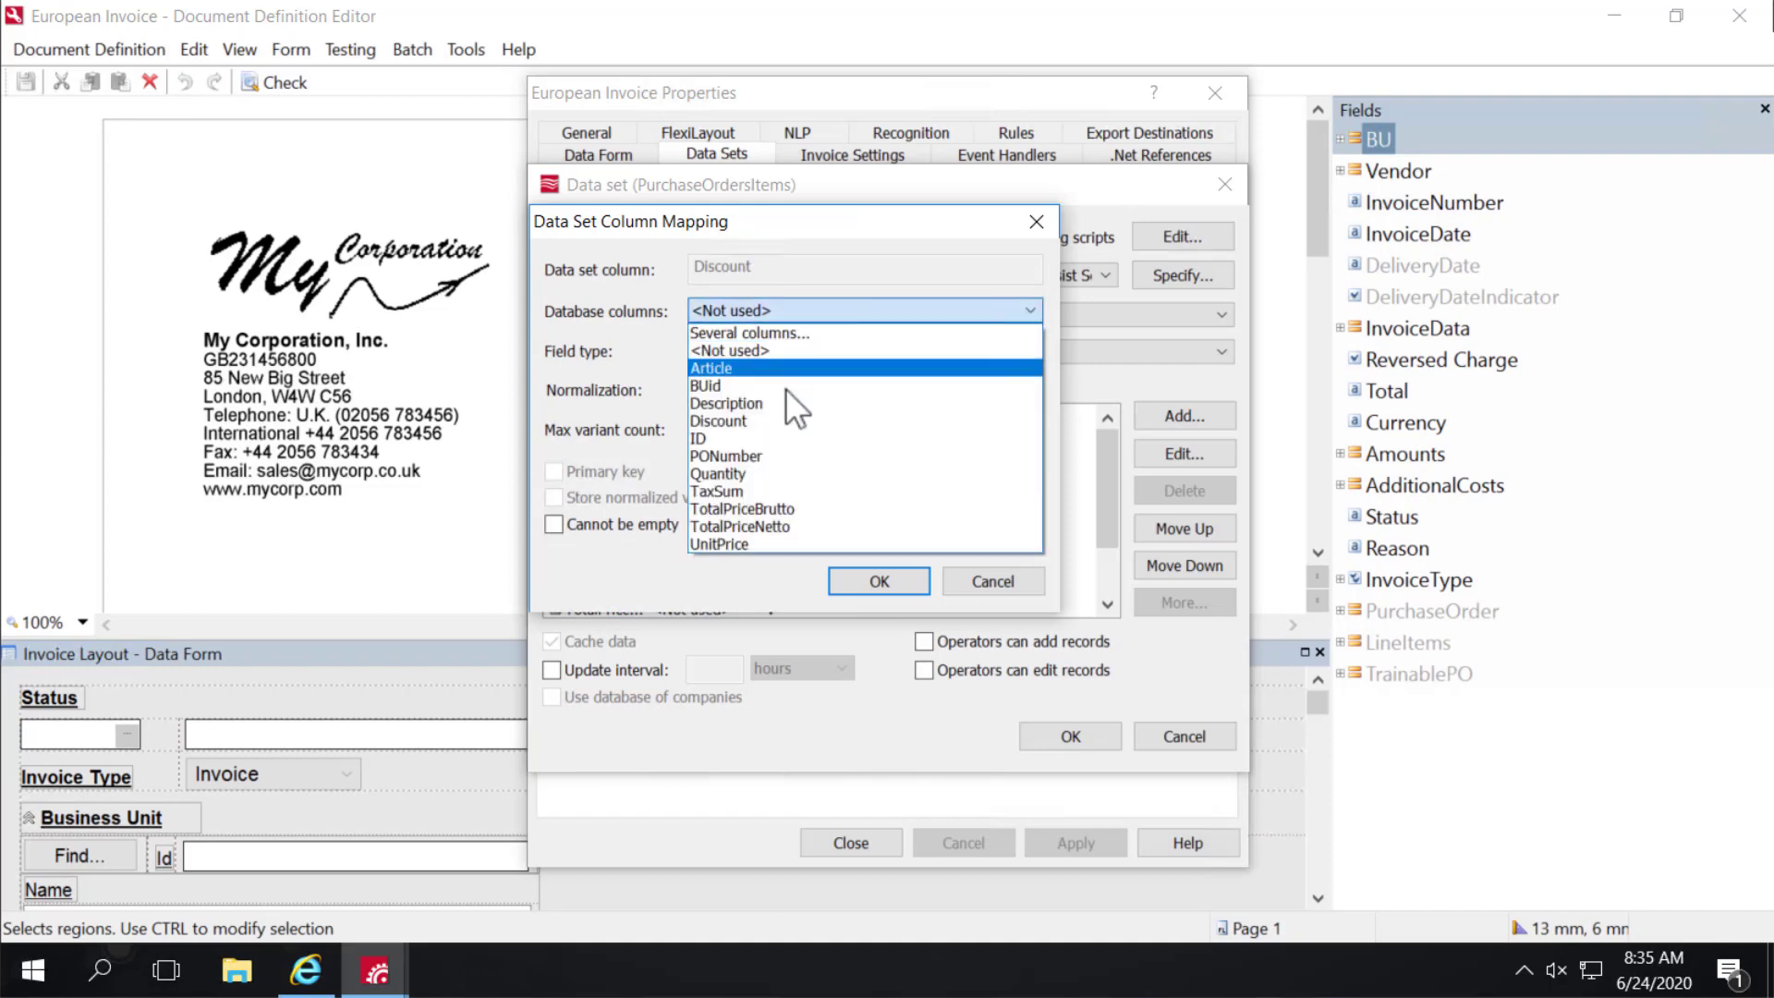
left_click(769, 418)
left_click(879, 582)
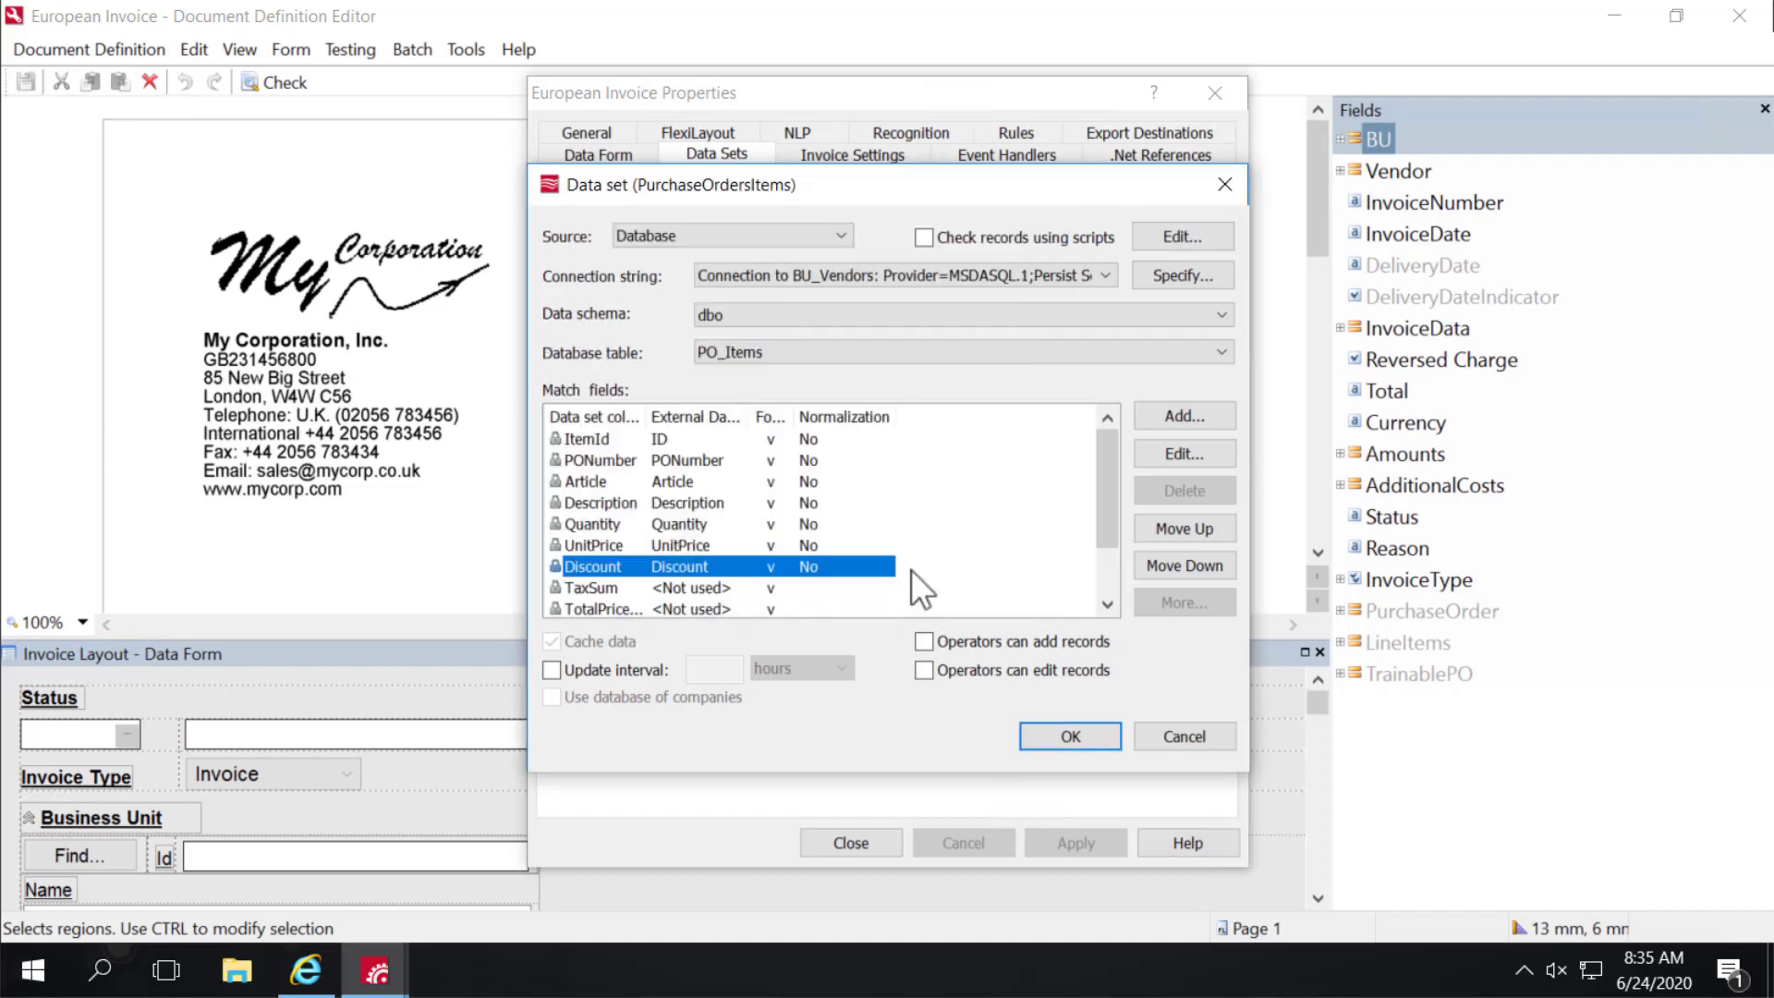
double_click(605, 587)
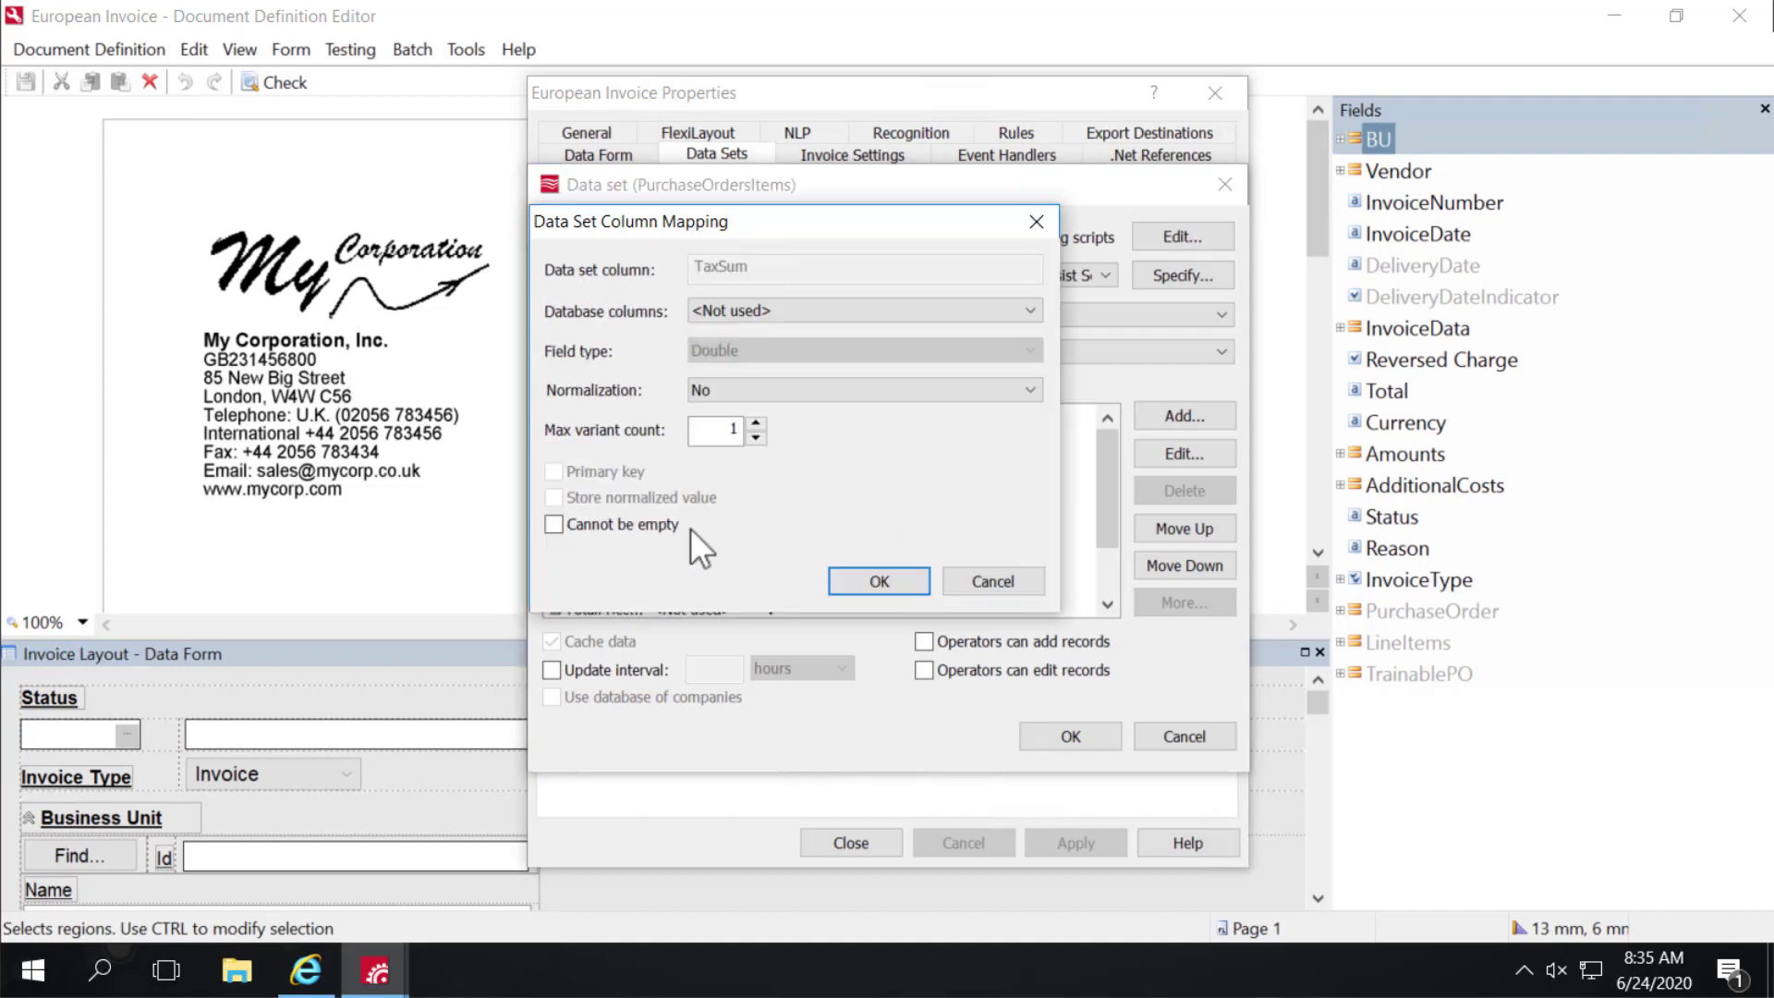
left_click(852, 314)
left_click(741, 486)
left_click(872, 591)
Step: Map the TotalPriceNetto and TotalPriceBrutto columns to the database columns TotalPriceNetto and TotalPriceBrutto
double_click(616, 608)
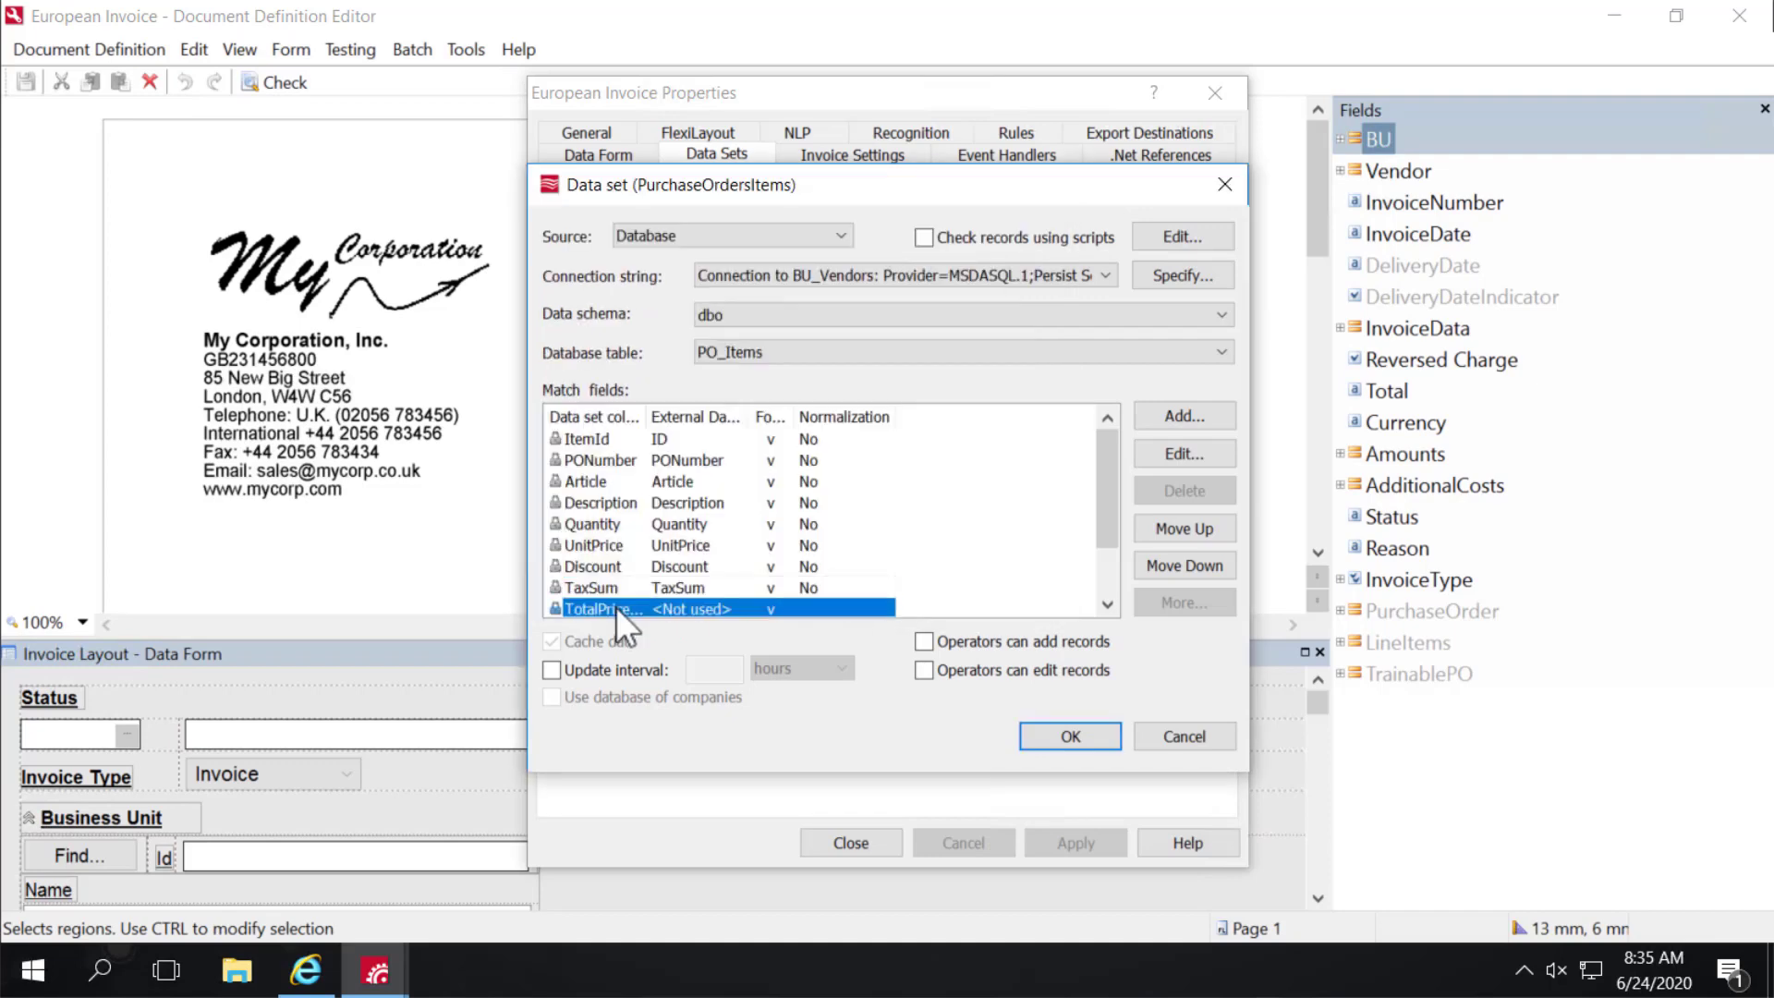
left_click(840, 312)
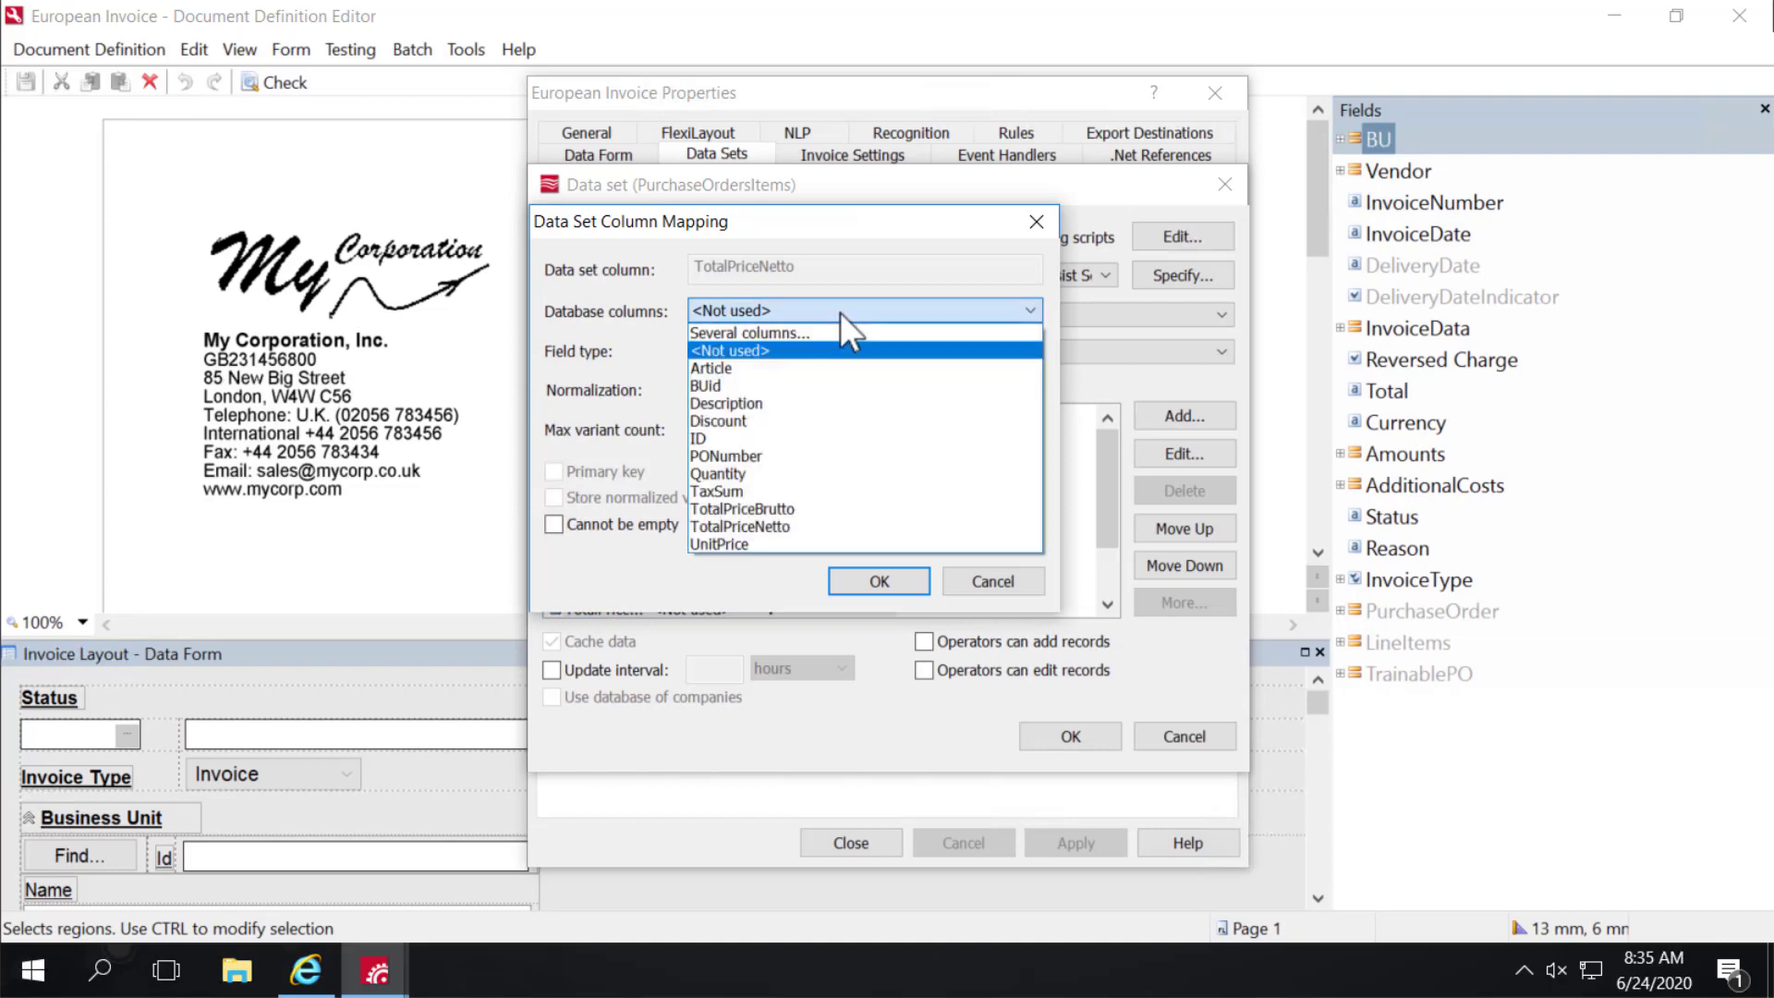
left_click(800, 523)
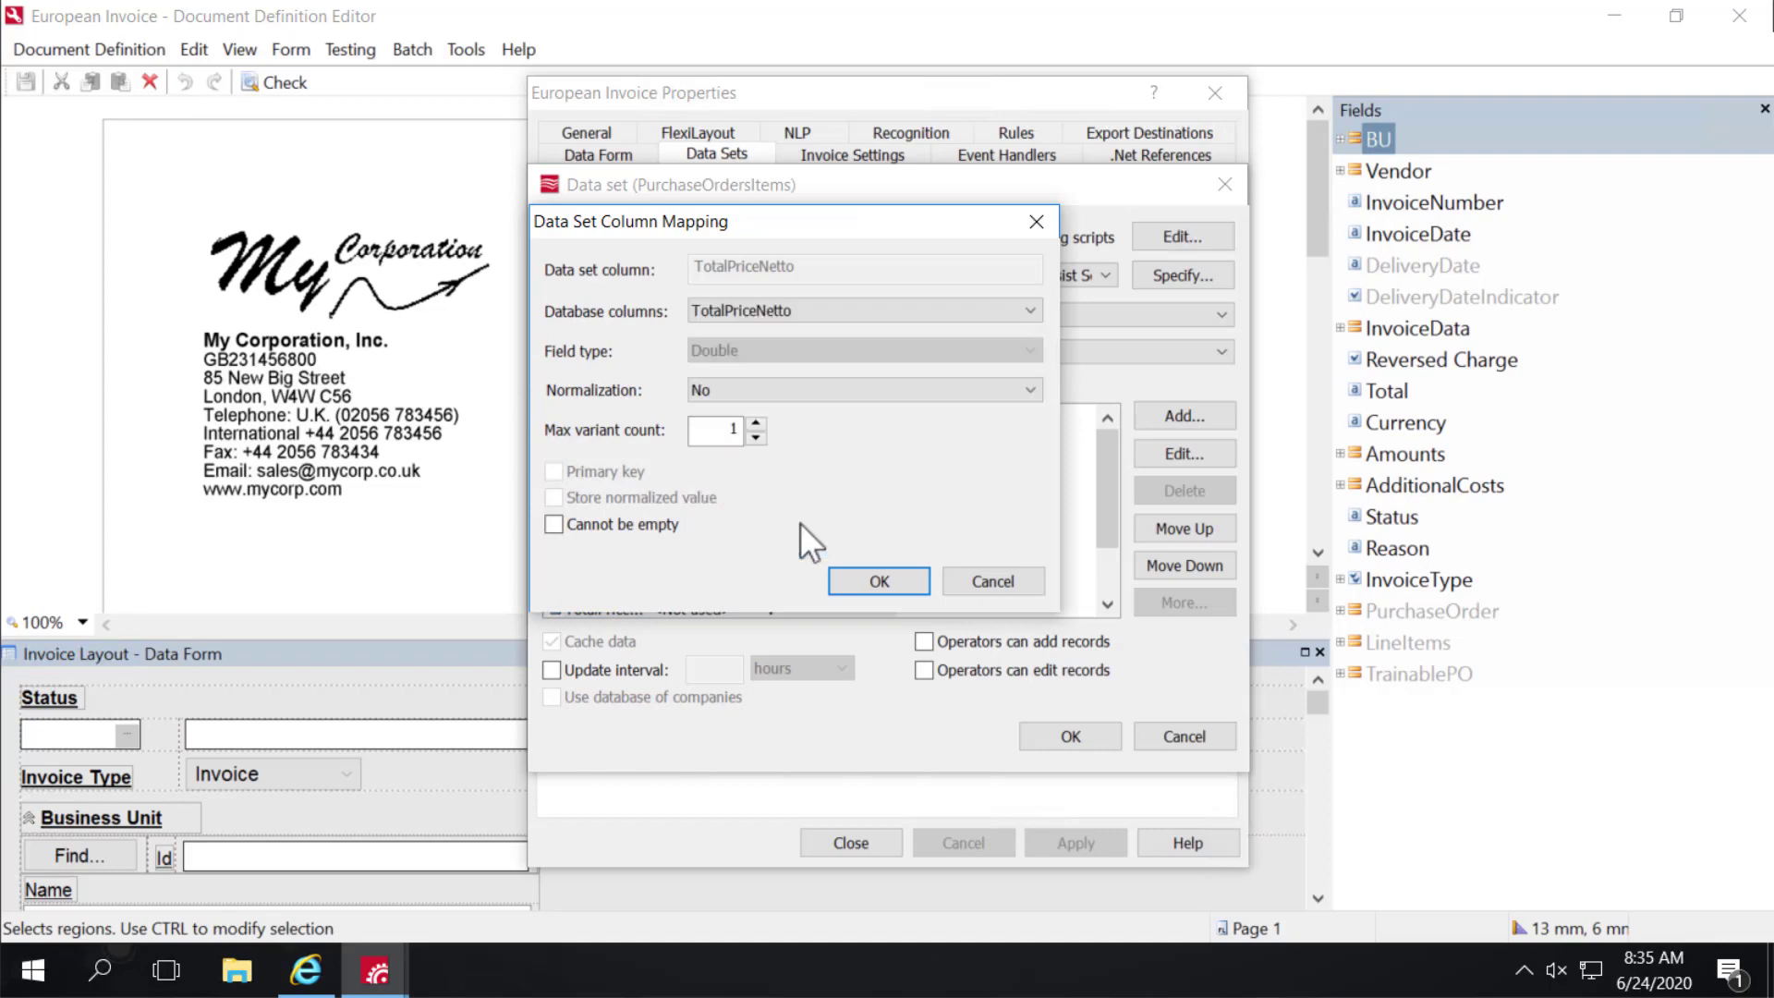
left_click(878, 582)
left_click(1106, 599)
left_click(1106, 599)
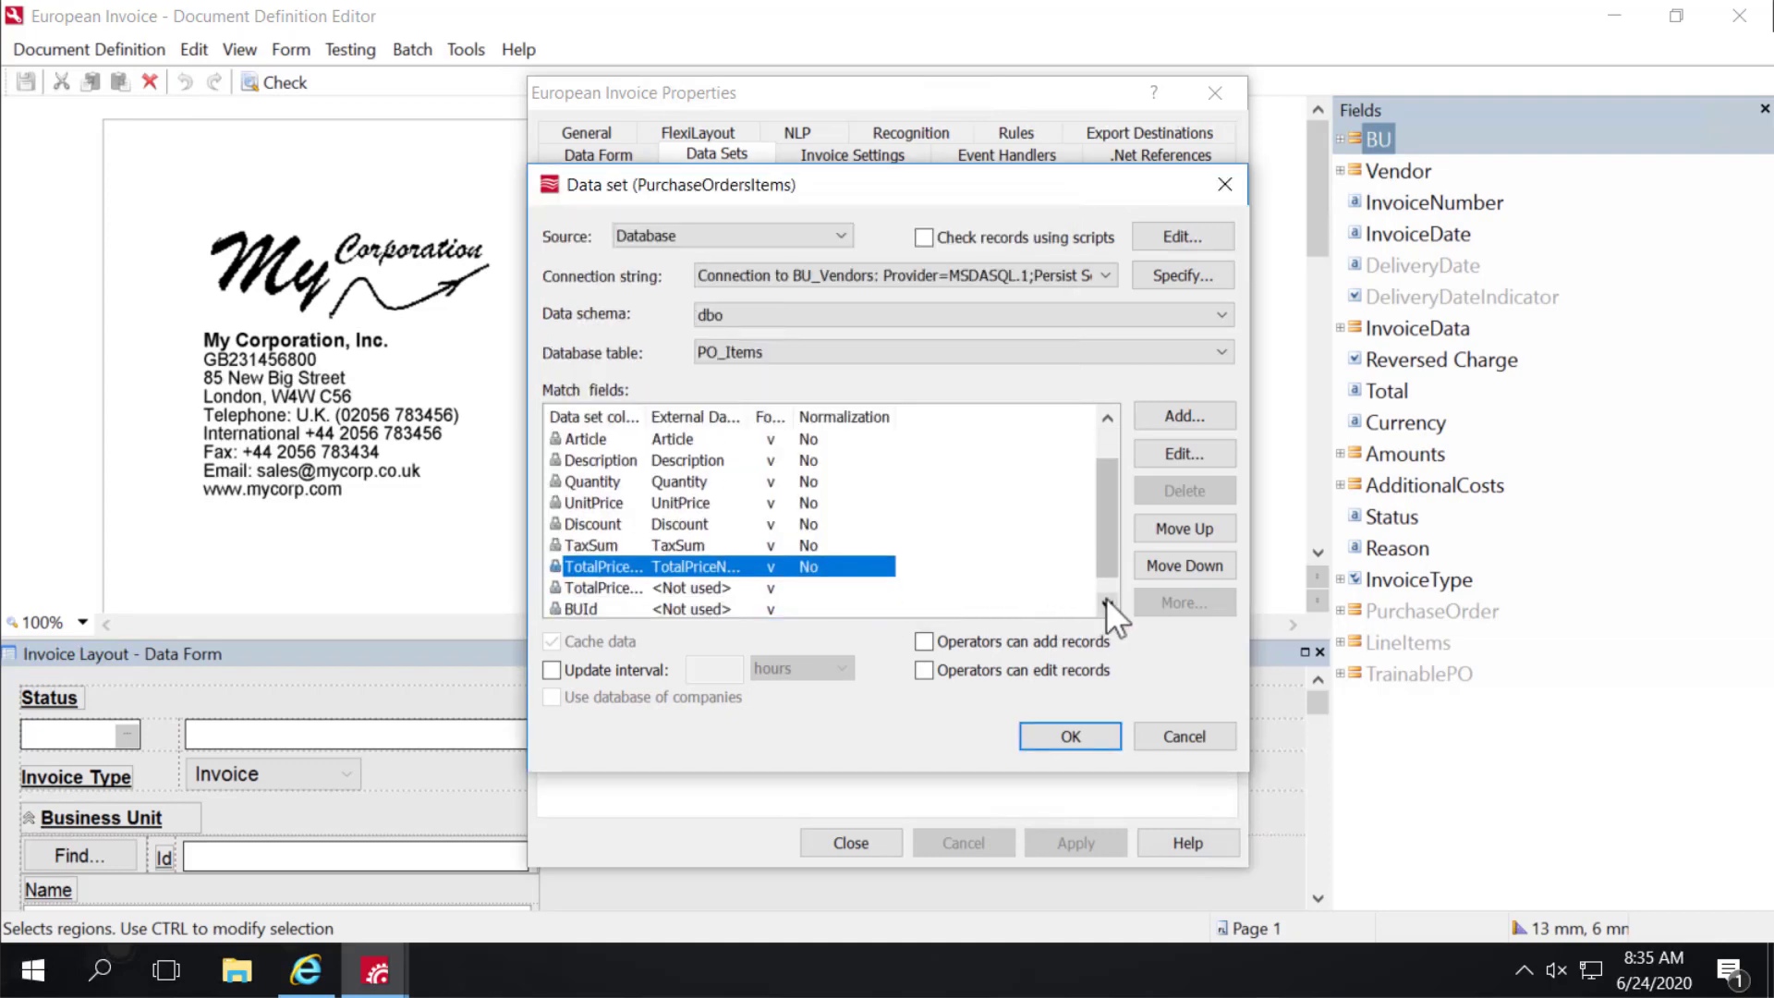
left_click(1106, 599)
double_click(618, 566)
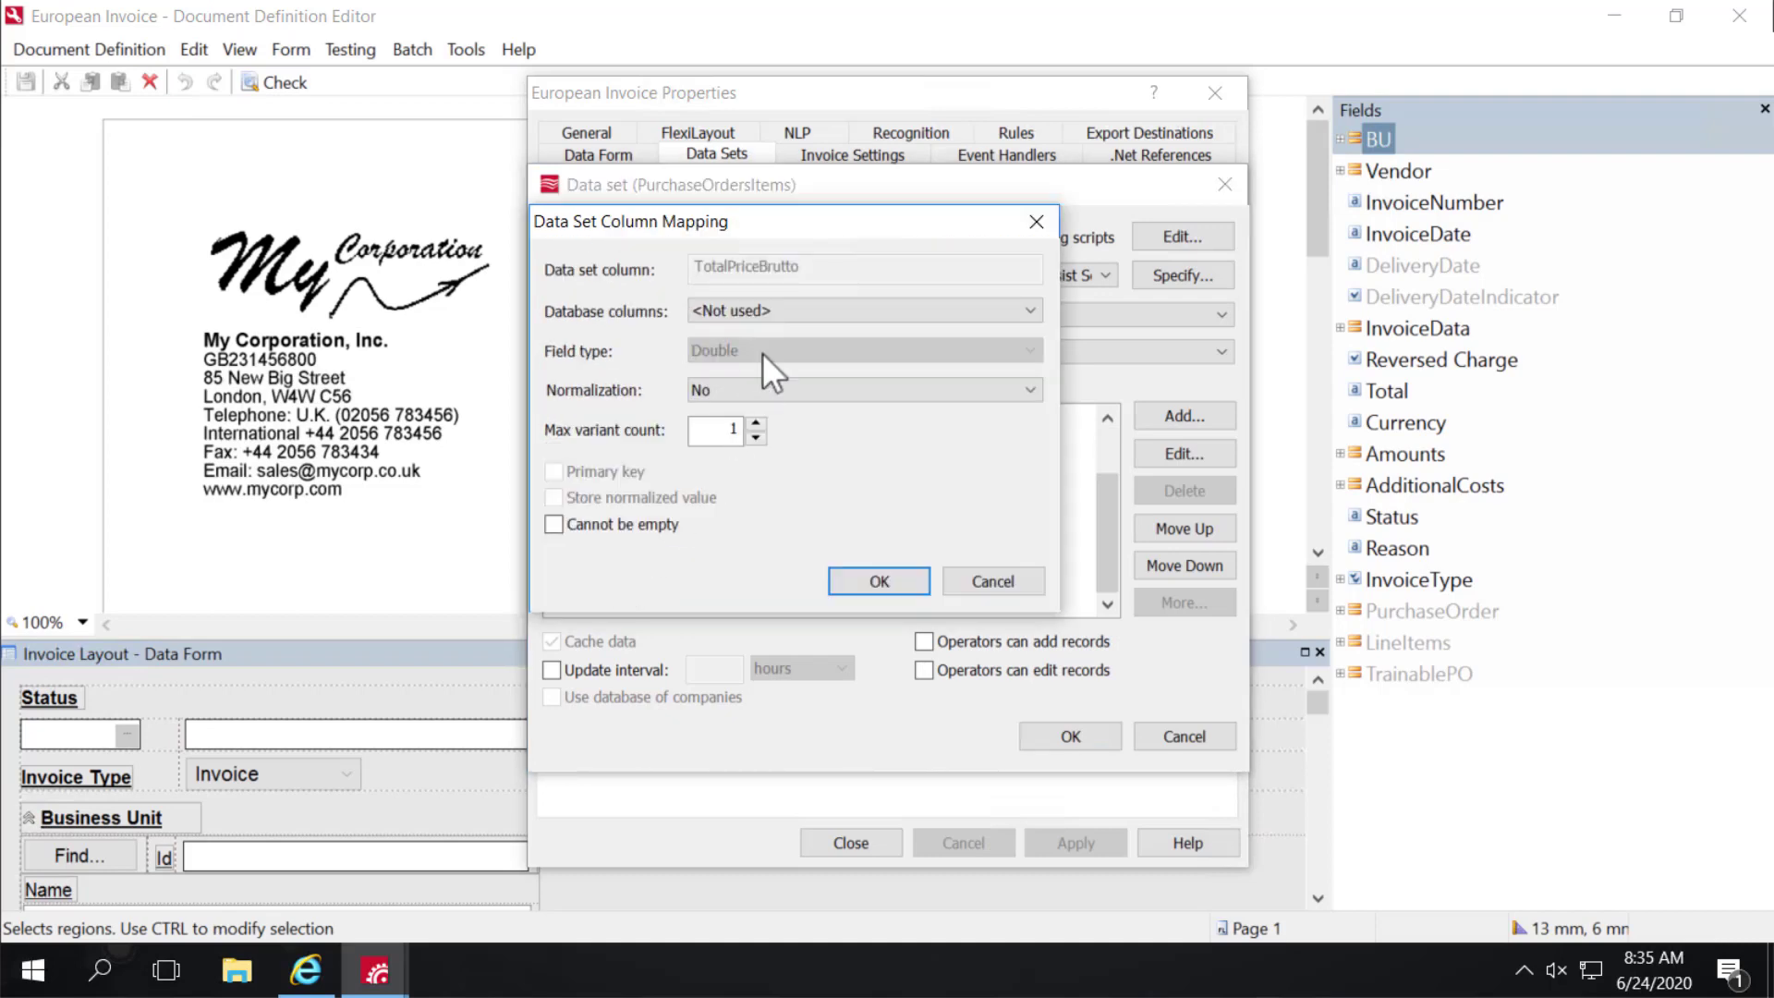
left_click(797, 312)
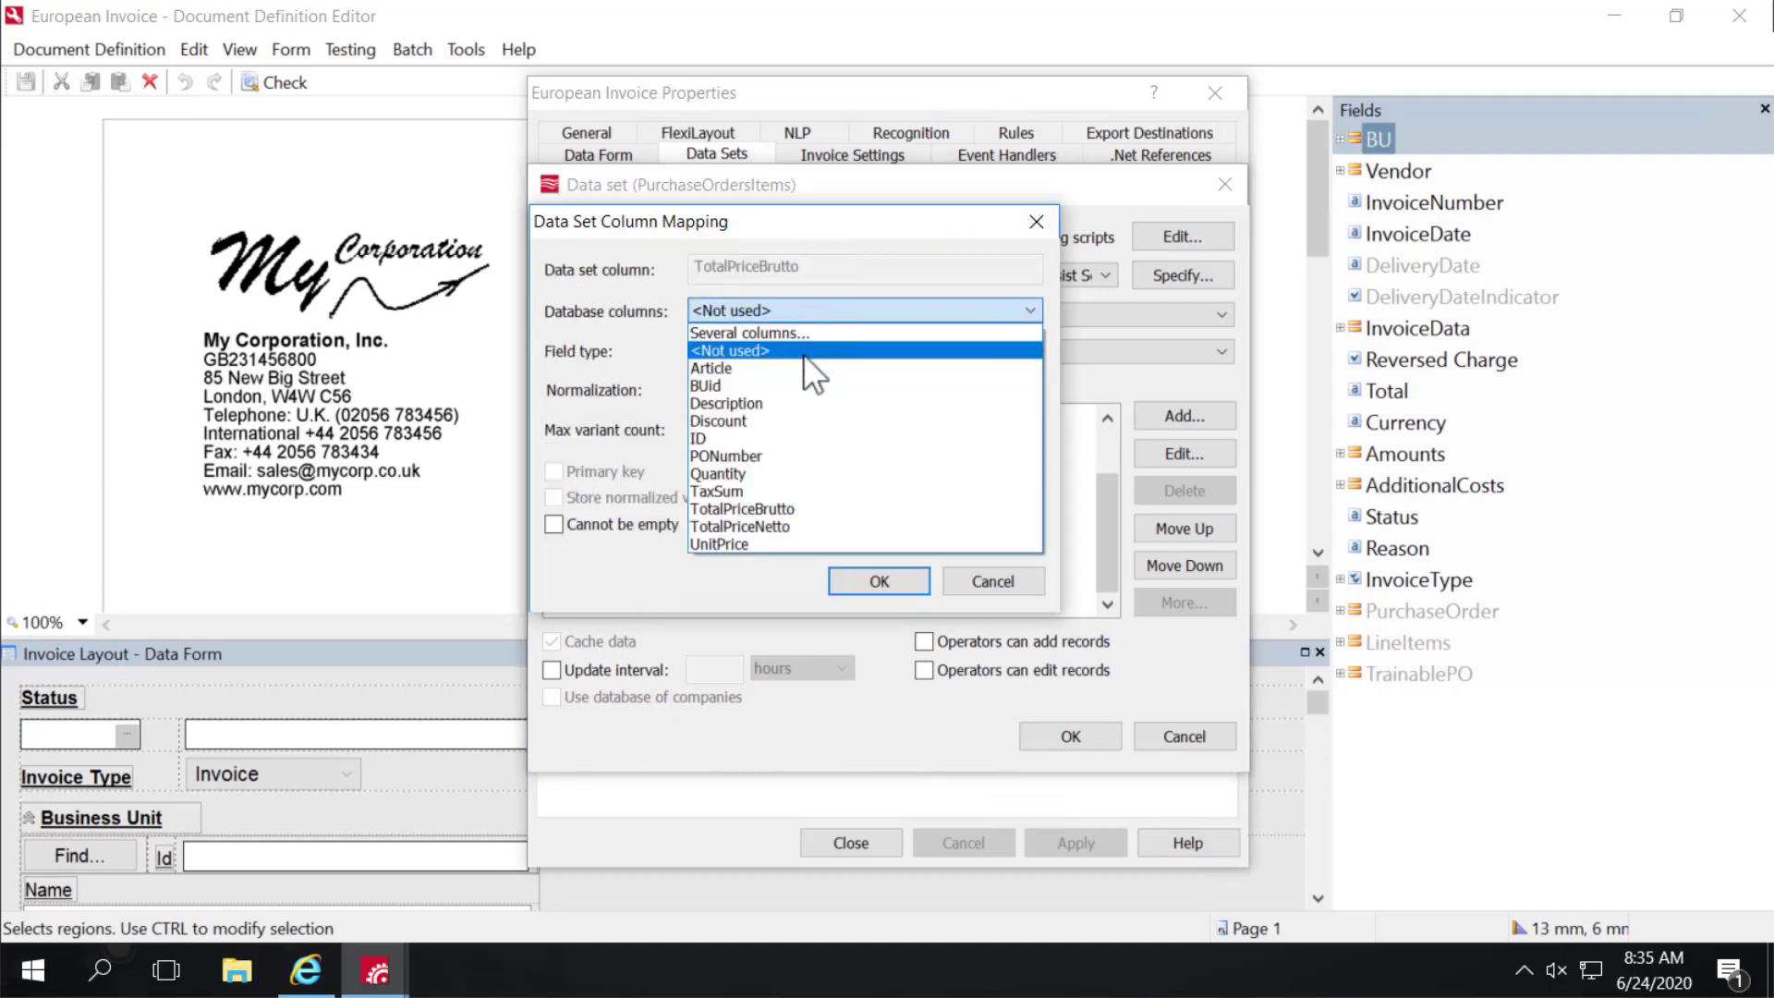
left_click(784, 508)
left_click(882, 580)
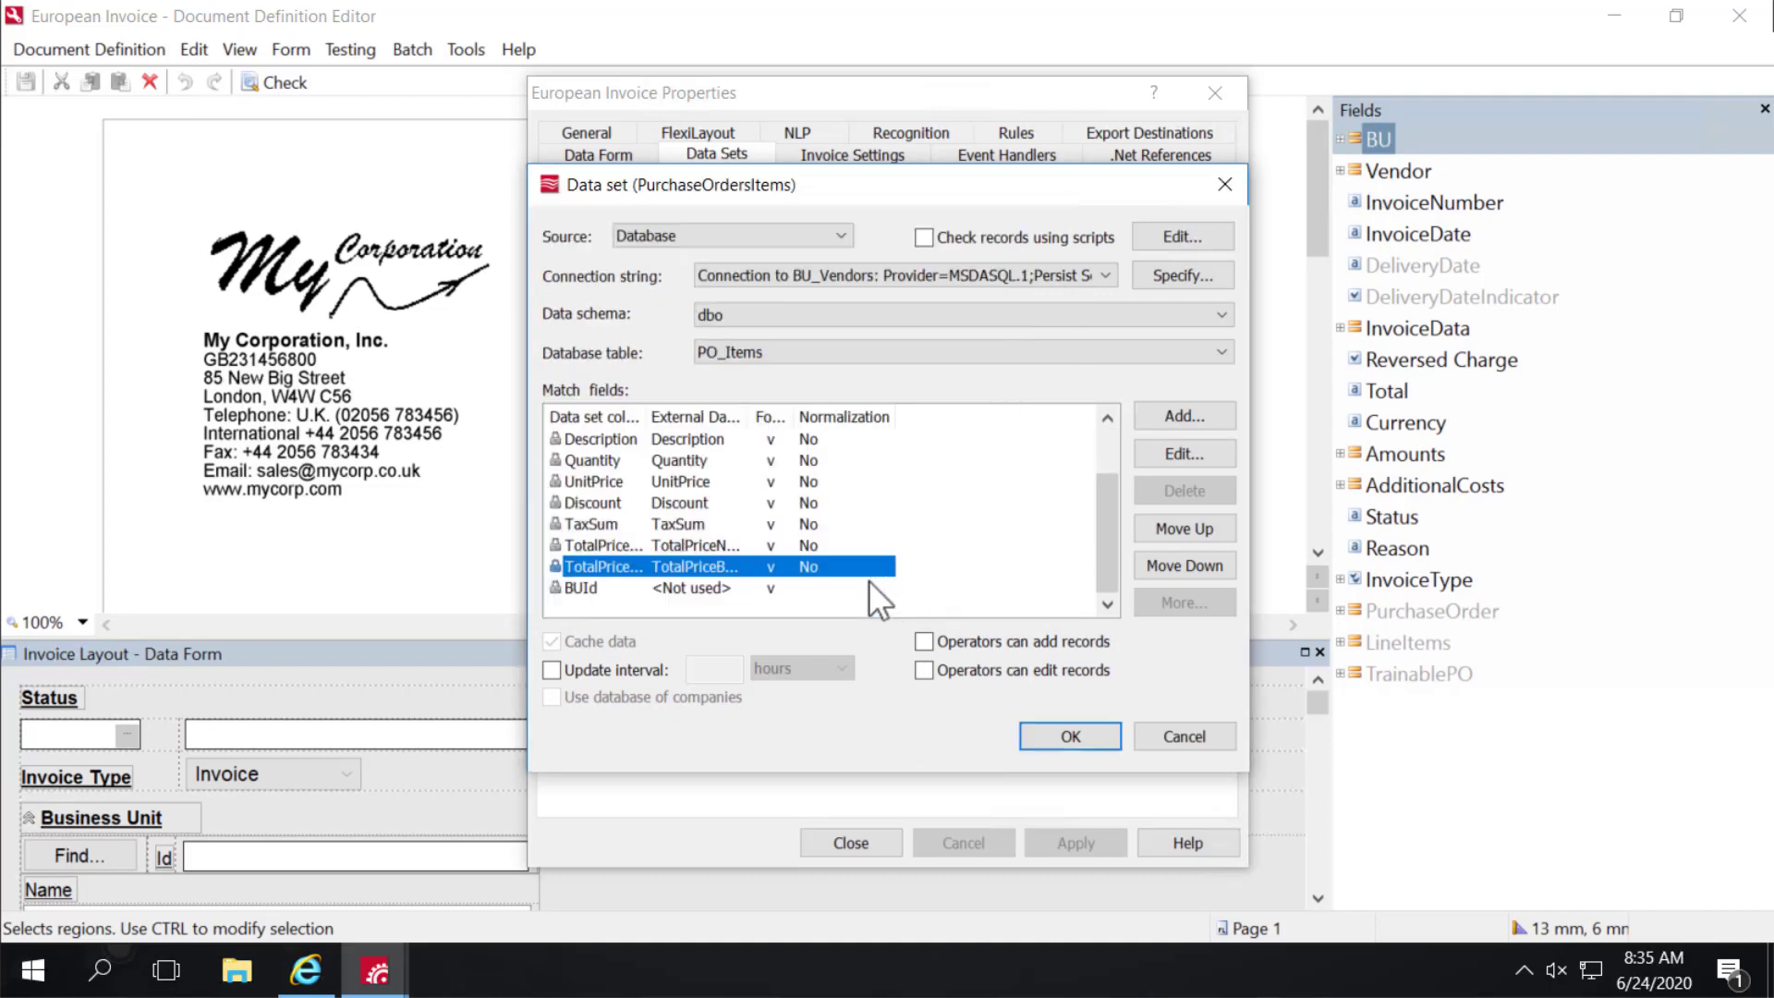
Step: Map the BUId column to the BUid database column and accept the PurchaseOrdersItems data set setup
double_click(719, 589)
left_click(782, 312)
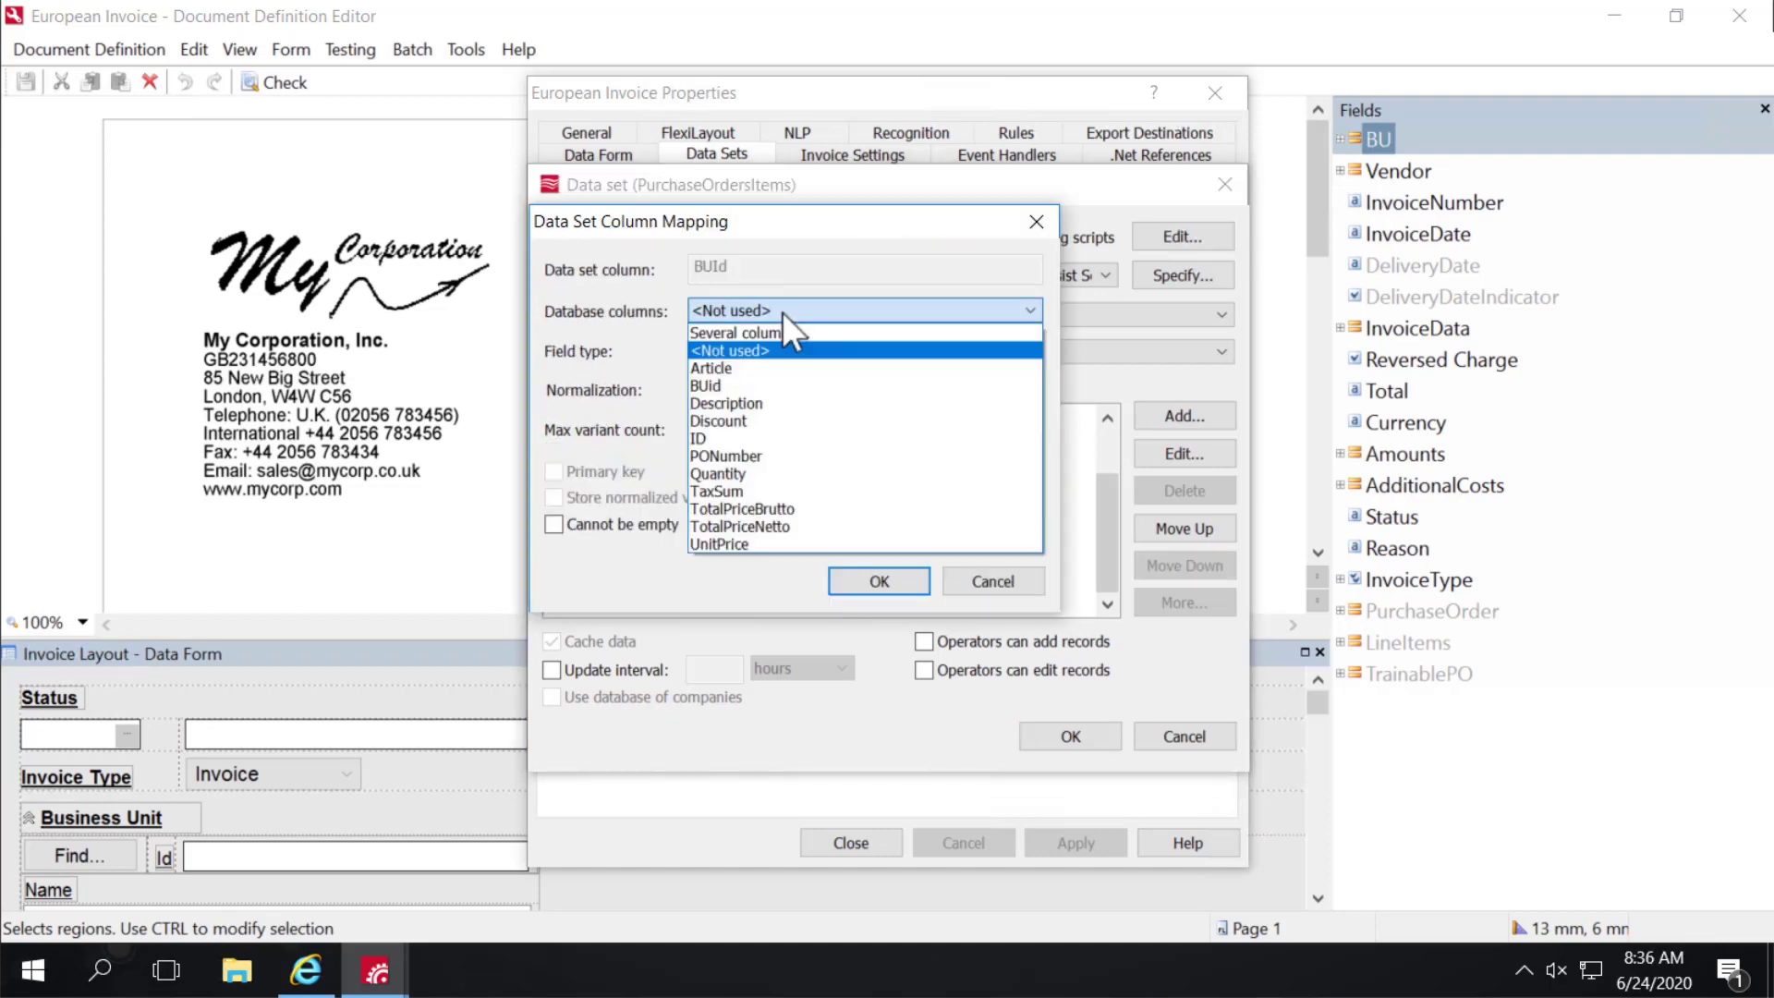
left_click(757, 385)
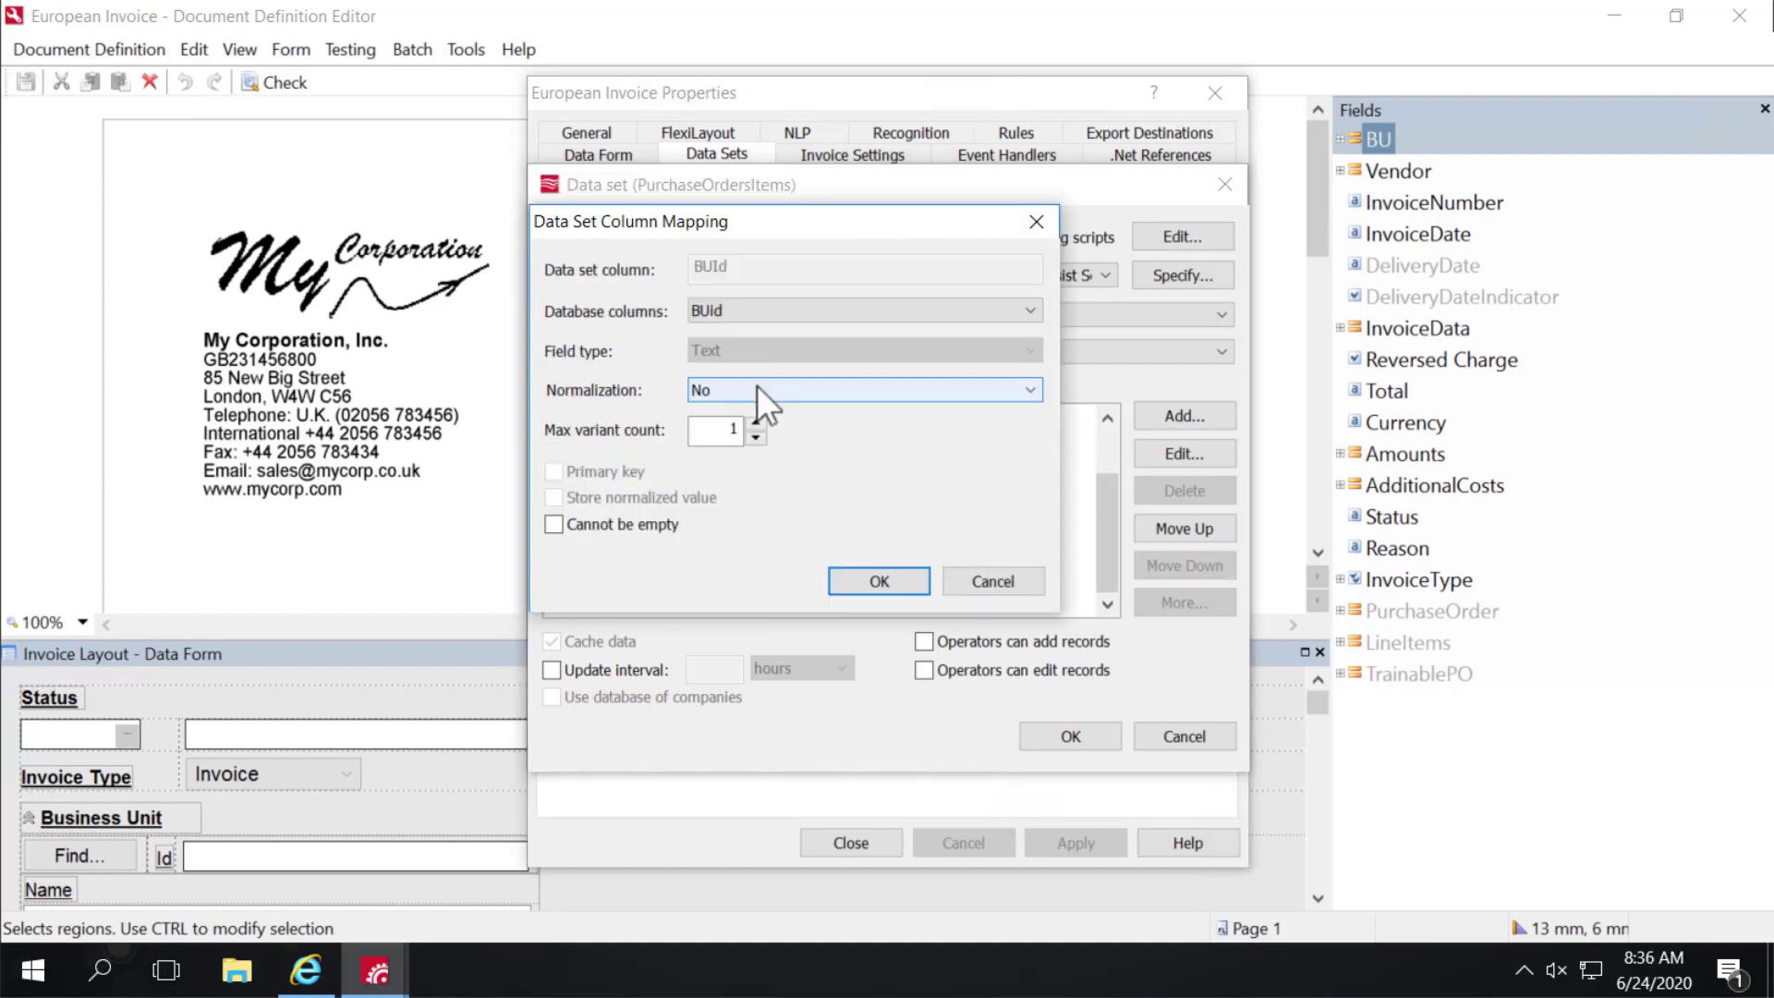
left_click(879, 582)
left_click(1084, 745)
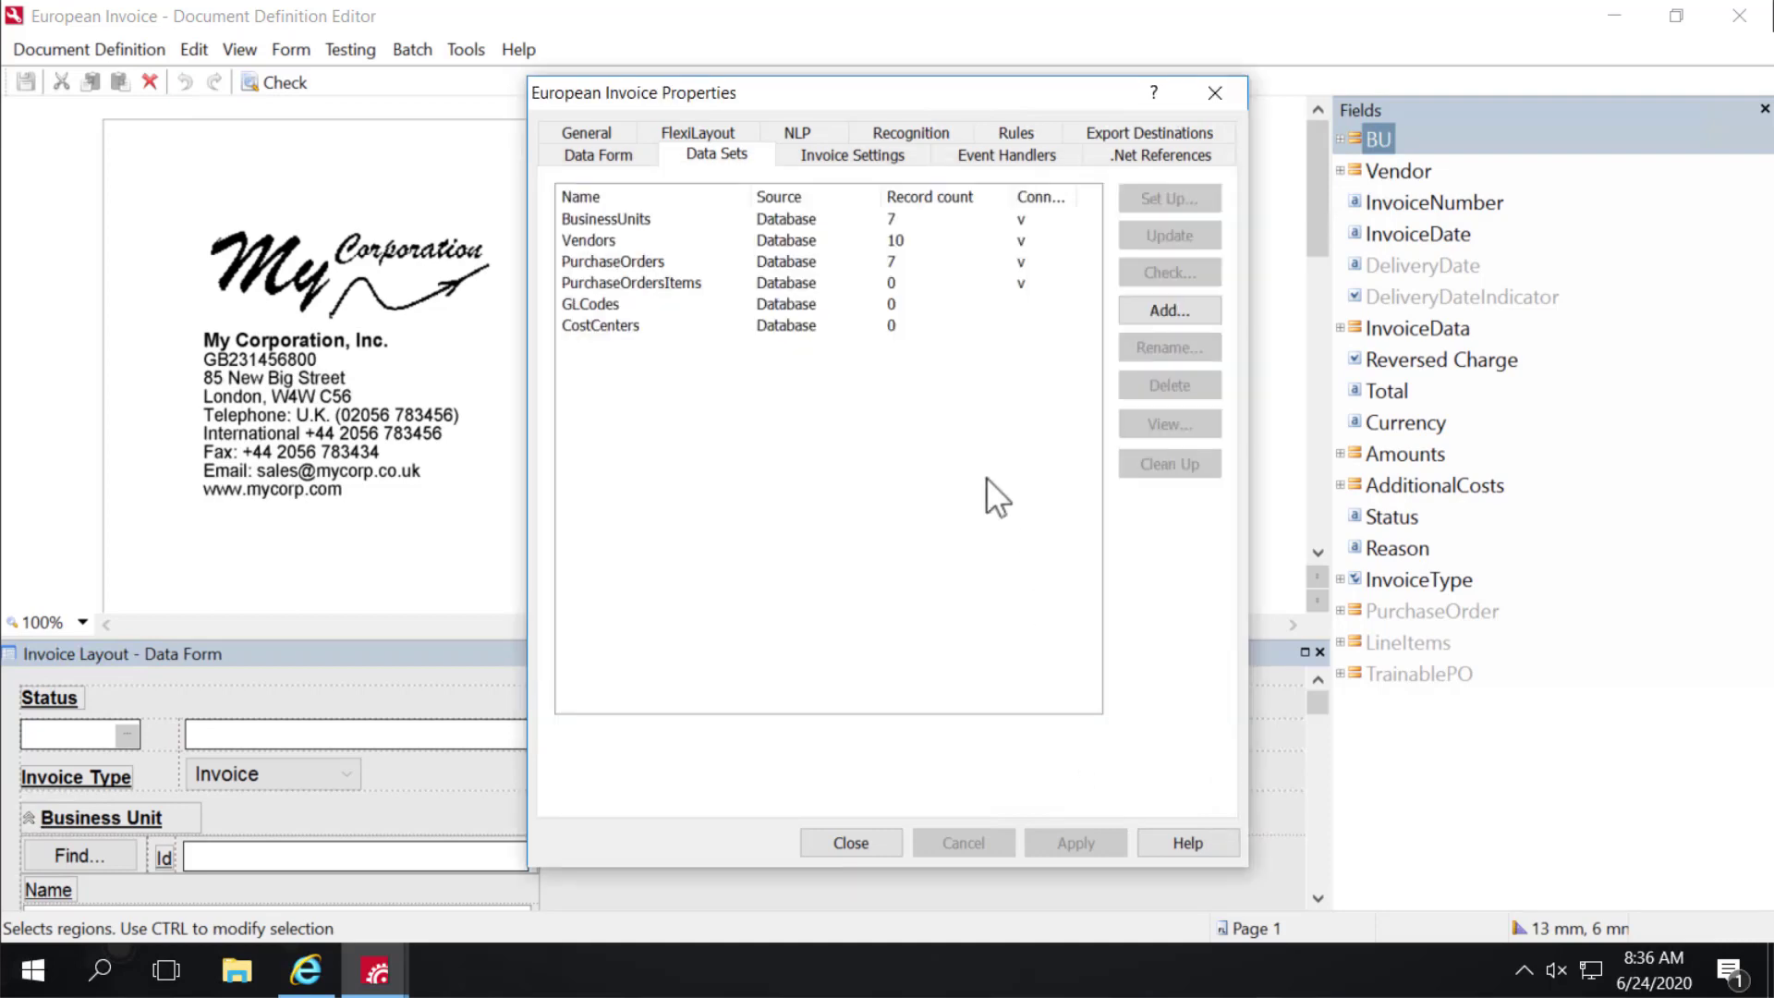
Step: Update the records of the PurchaseOrdersItems data set from the connected database
left_click(856, 279)
left_click(1155, 239)
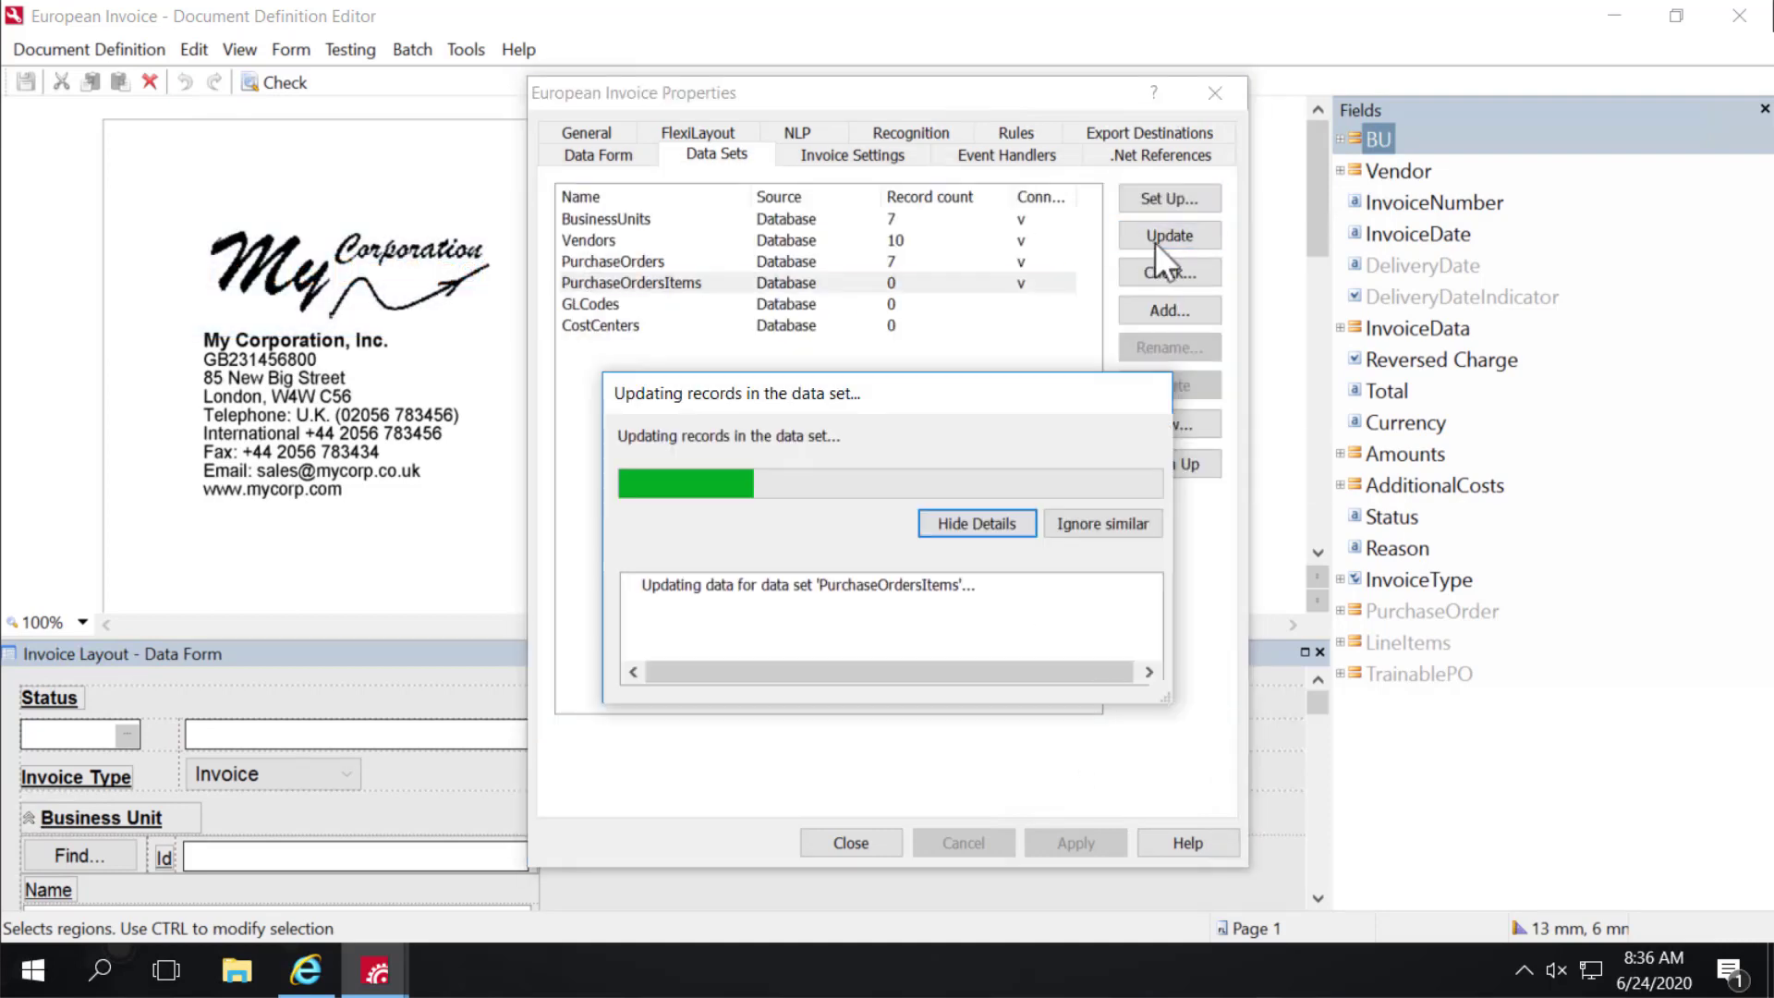
left_click(1095, 523)
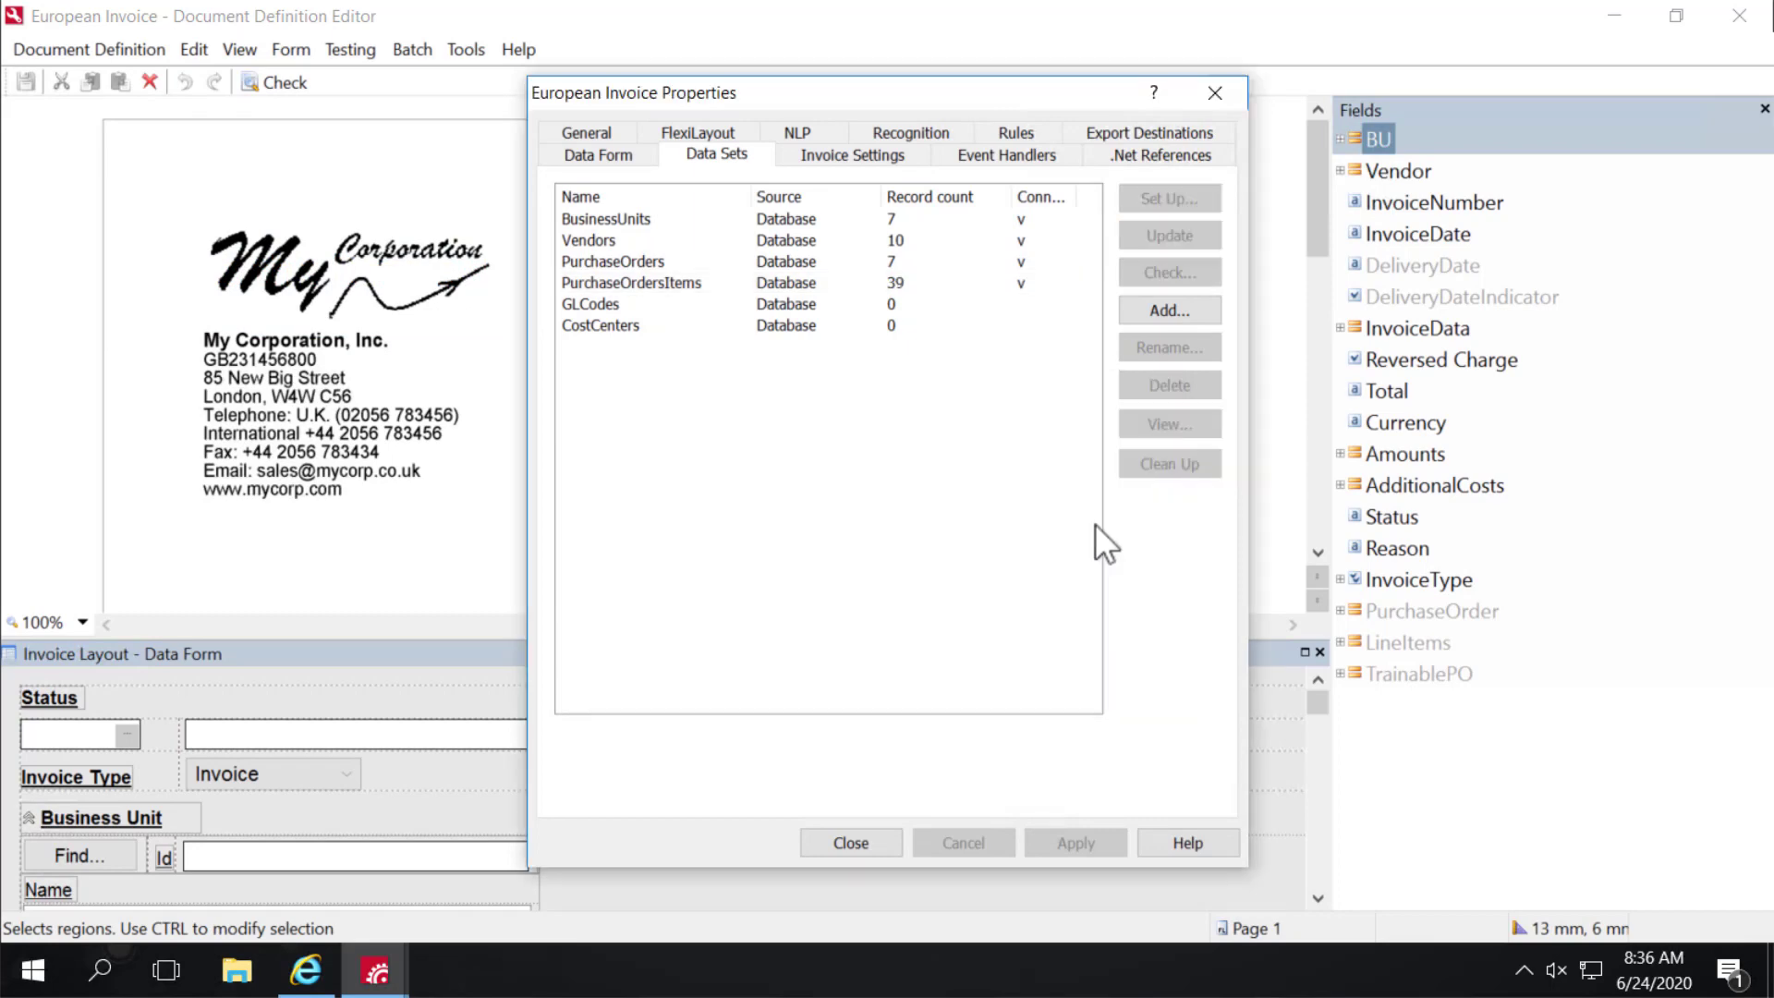
Step: Close the European Invoice properties, then save and close the document definition
left_click(871, 841)
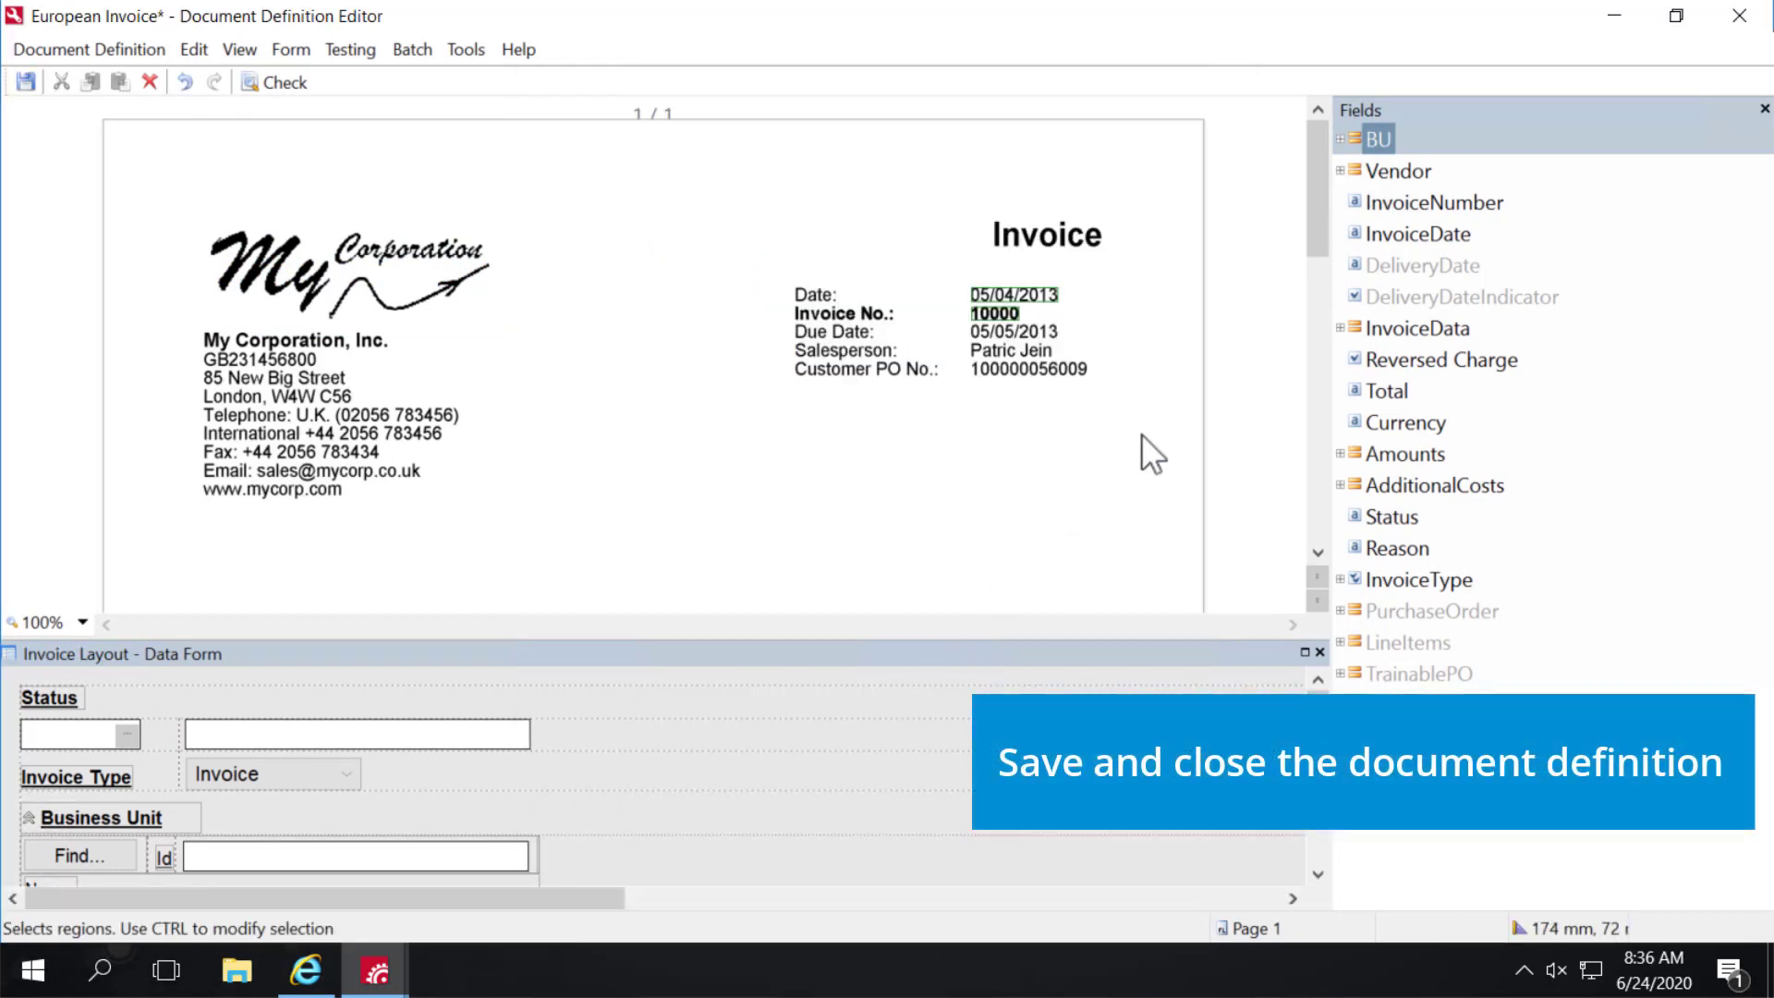
left_click(1749, 25)
left_click(781, 553)
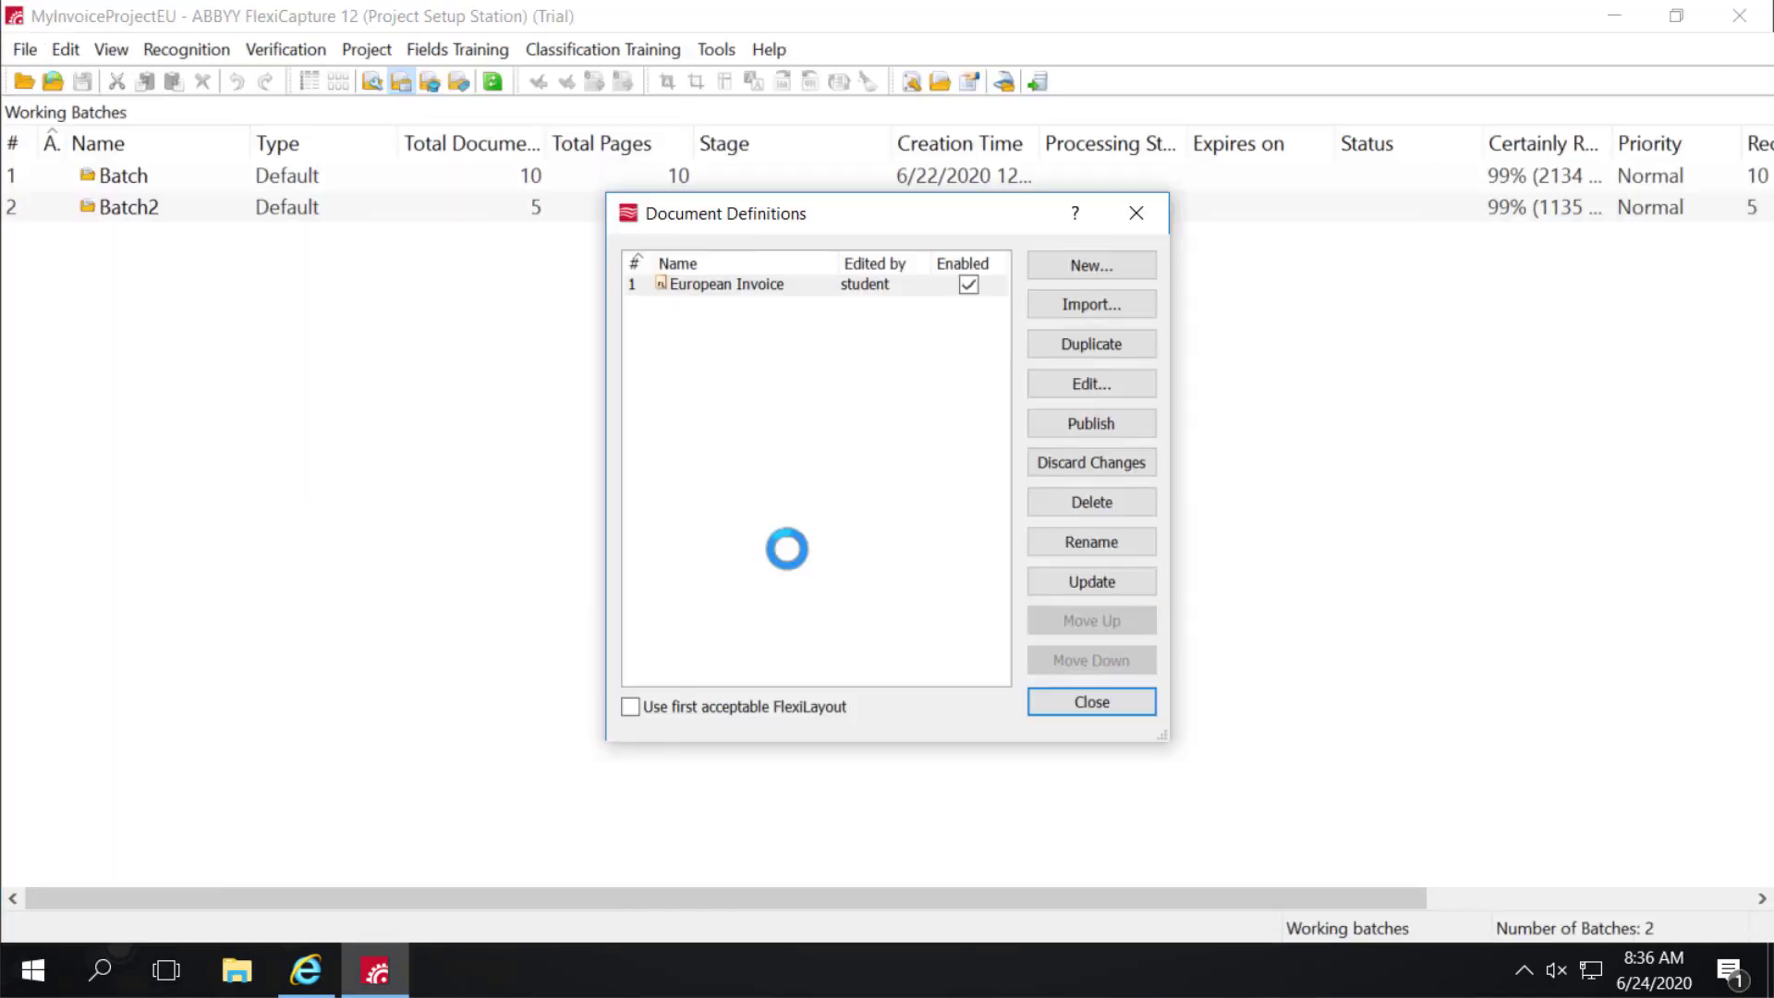
Step: Publish the European Invoice document definition and close the list of document definitions
left_click(1088, 430)
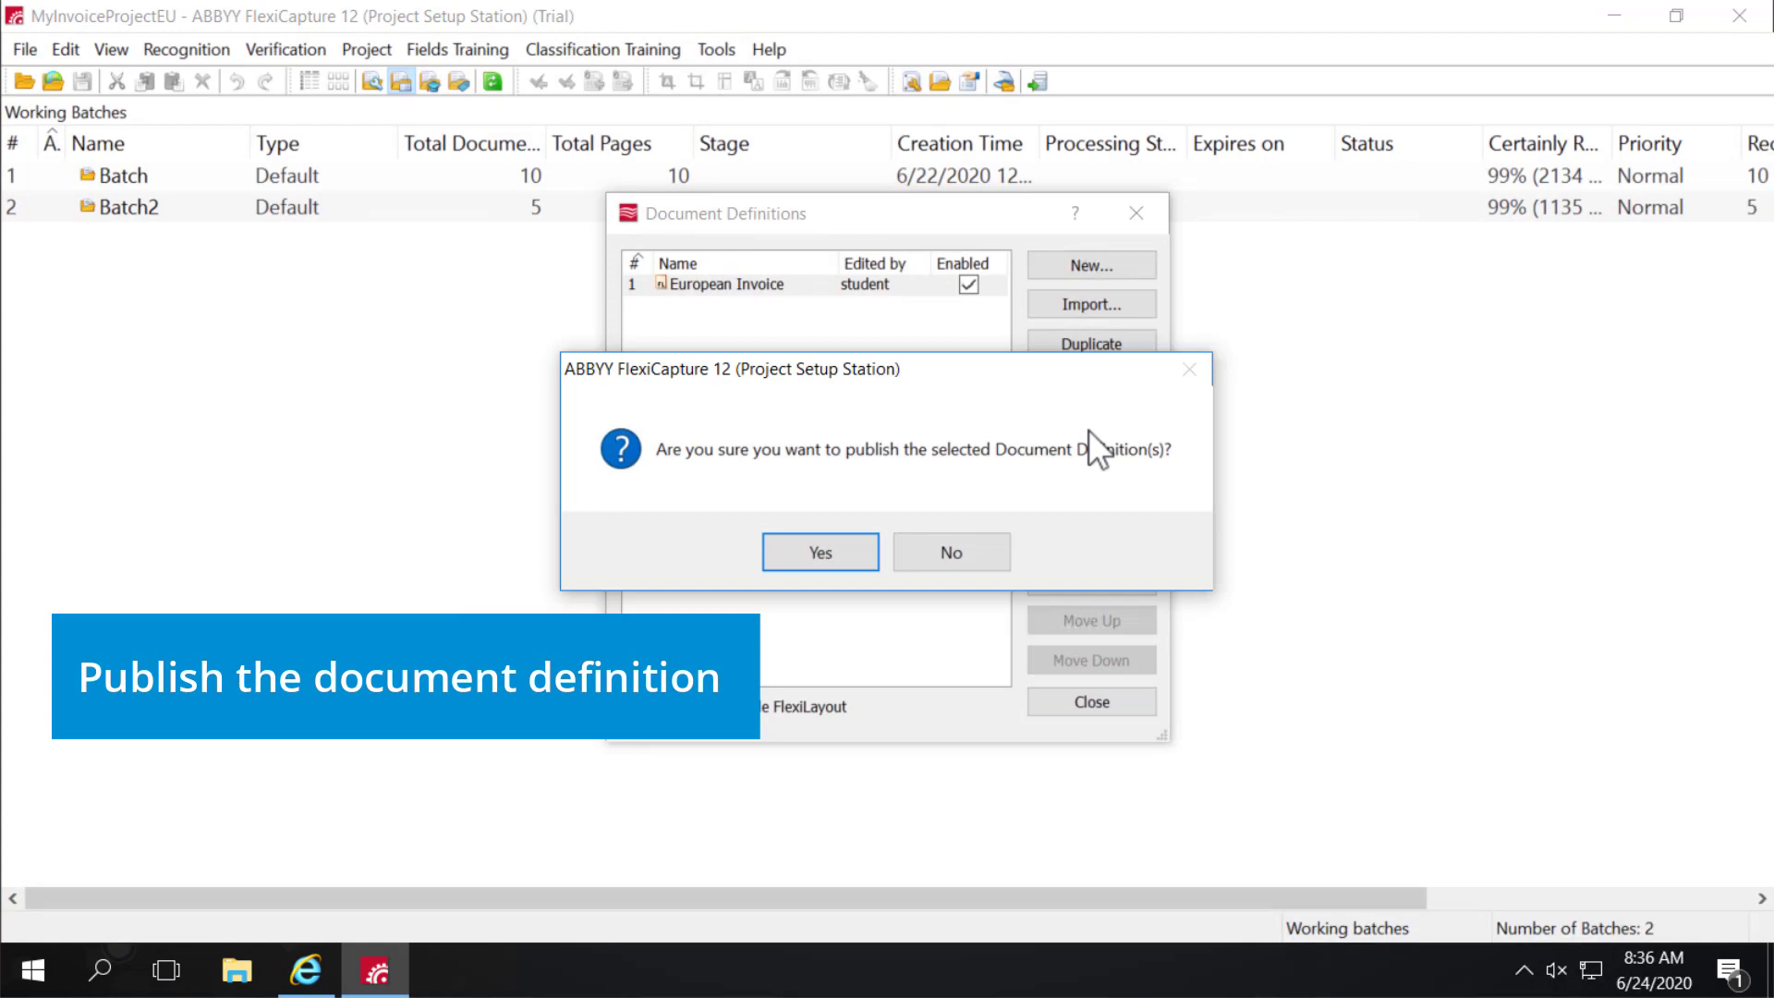
left_click(832, 556)
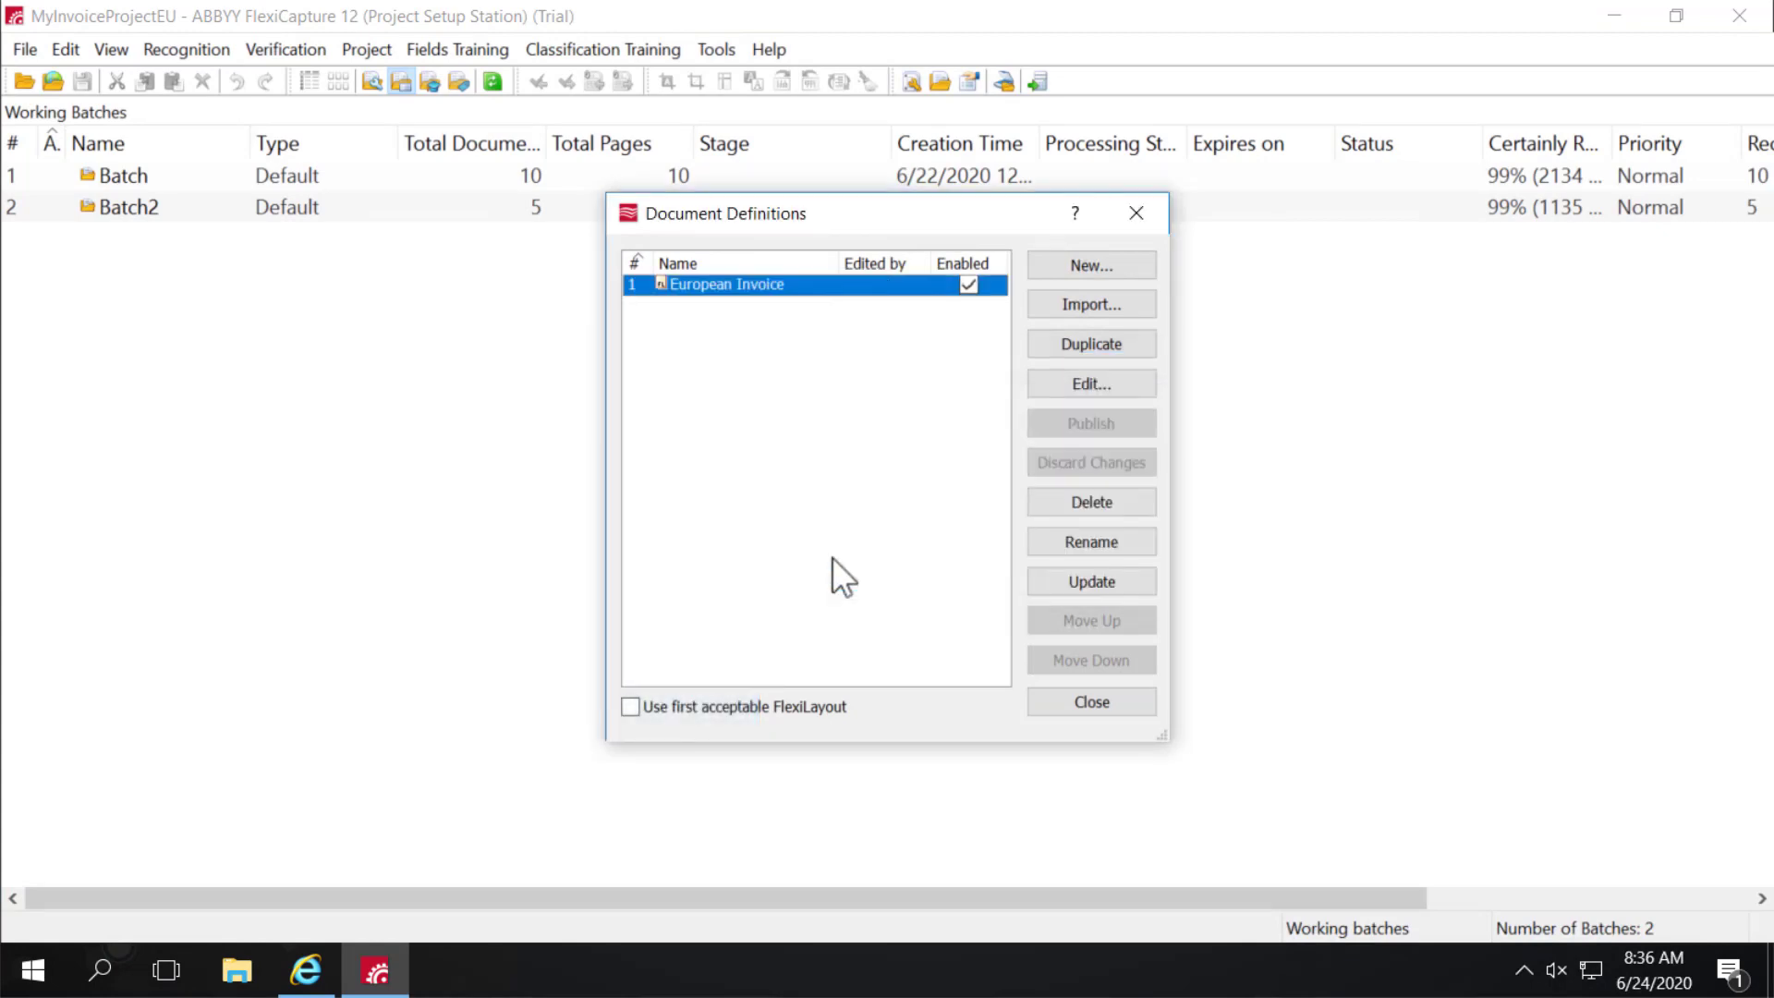
left_click(1134, 216)
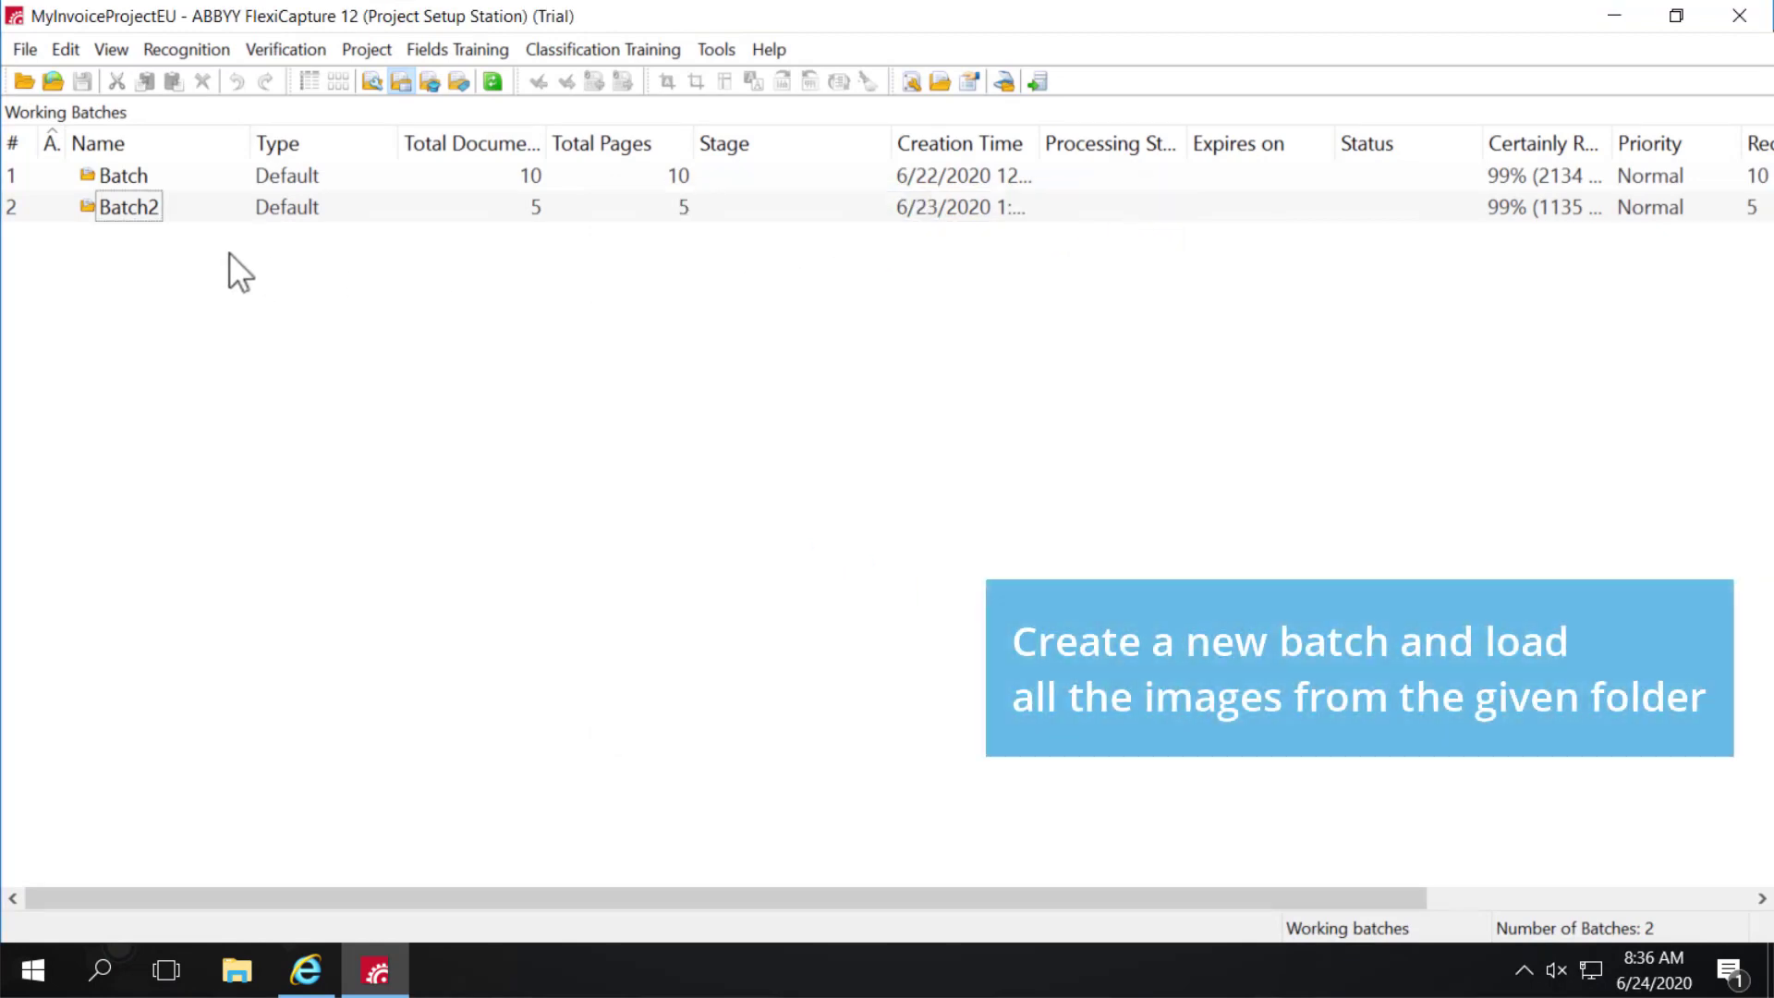
Step: Create a new batch and load all the invoice images from the Images folder into it
right_click(150, 249)
left_click(173, 263)
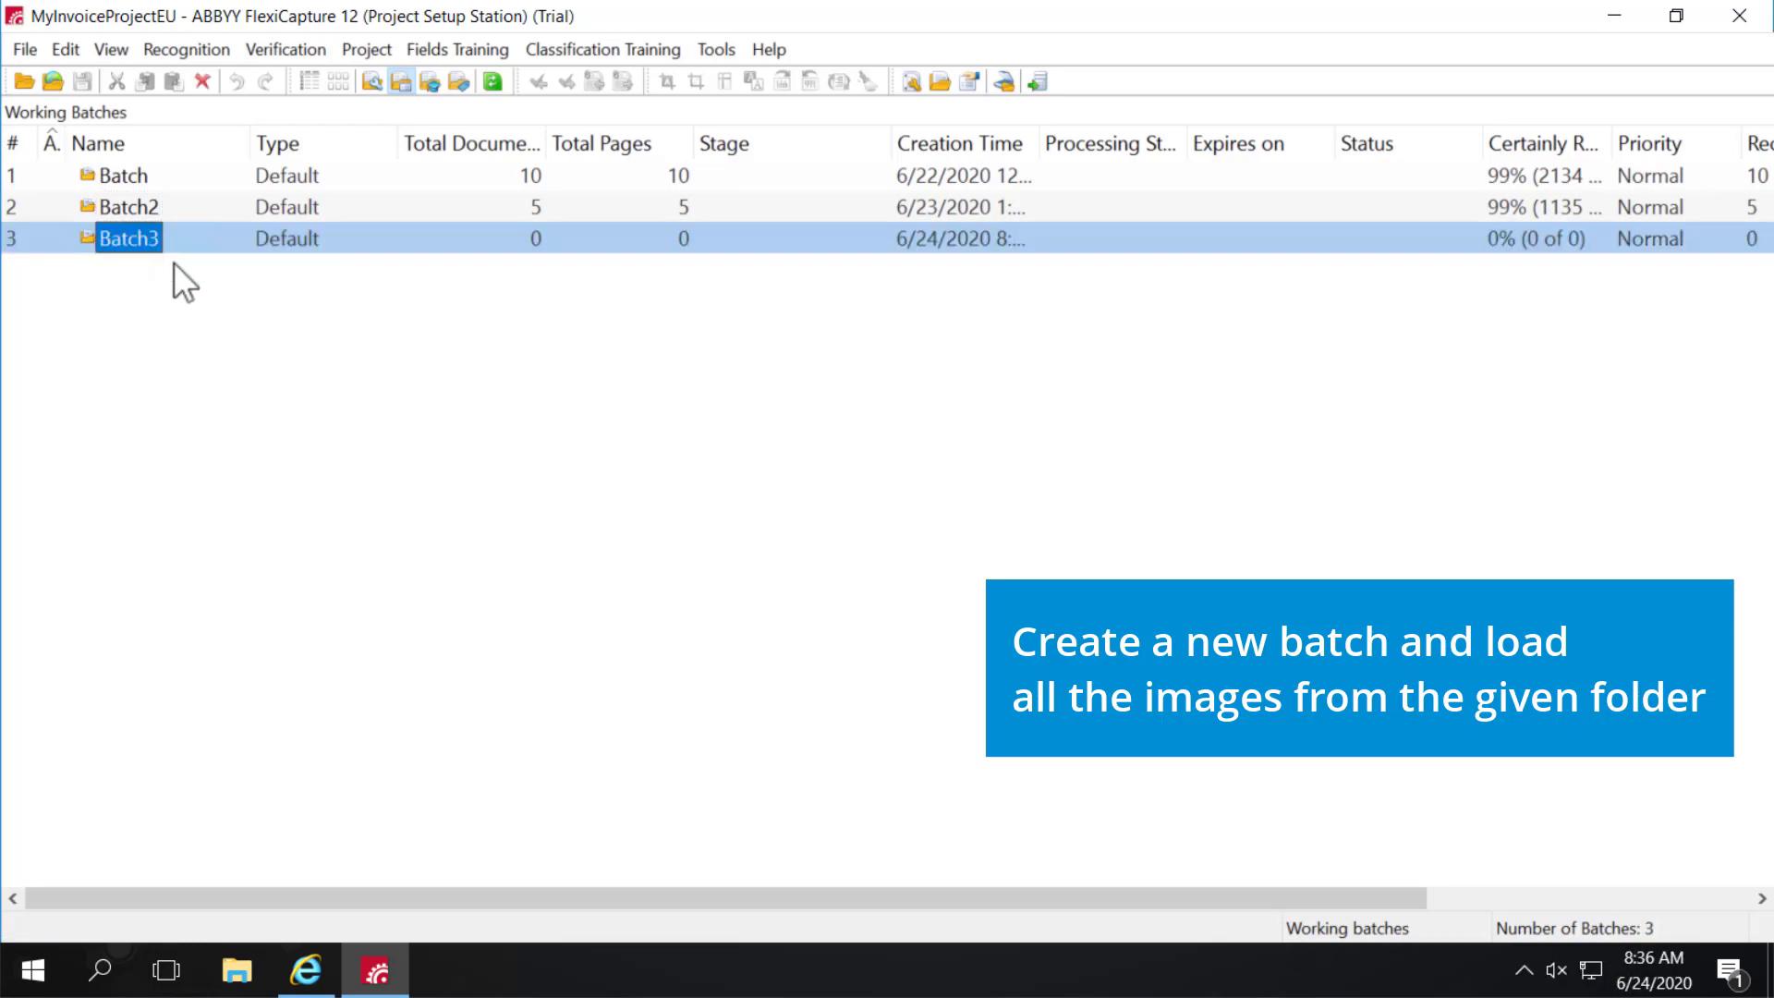
right_click(137, 241)
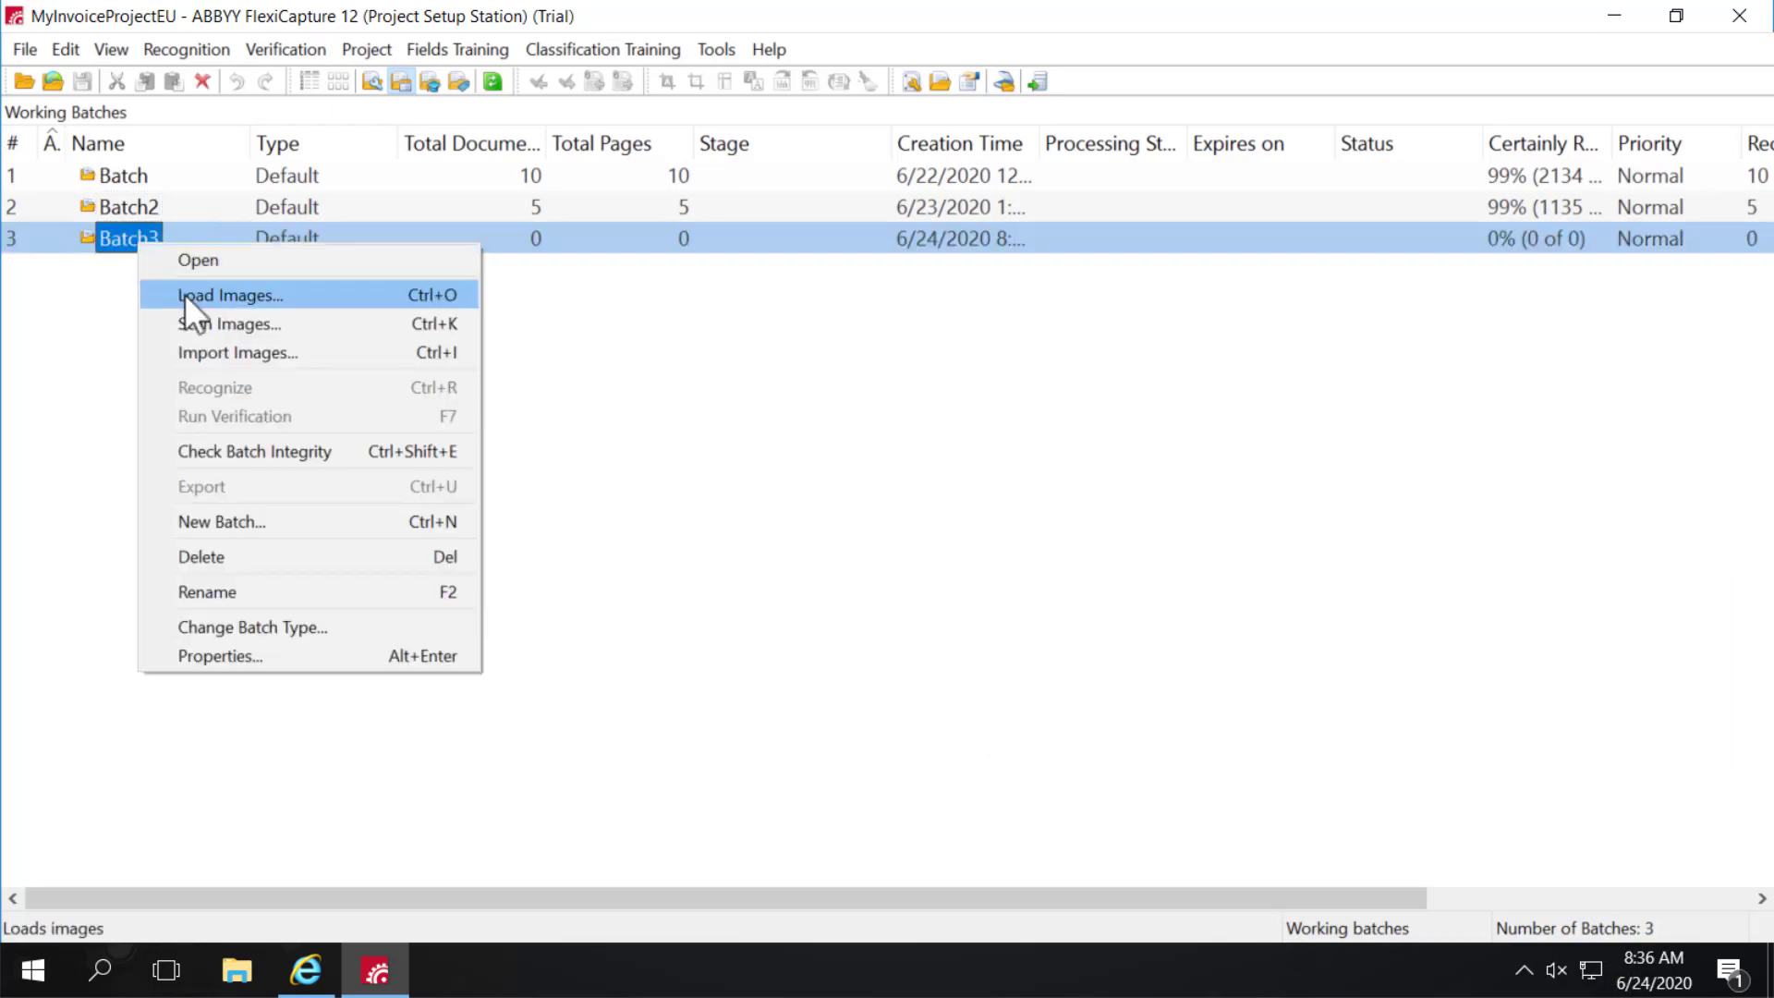
left_click(185, 293)
left_click(719, 302)
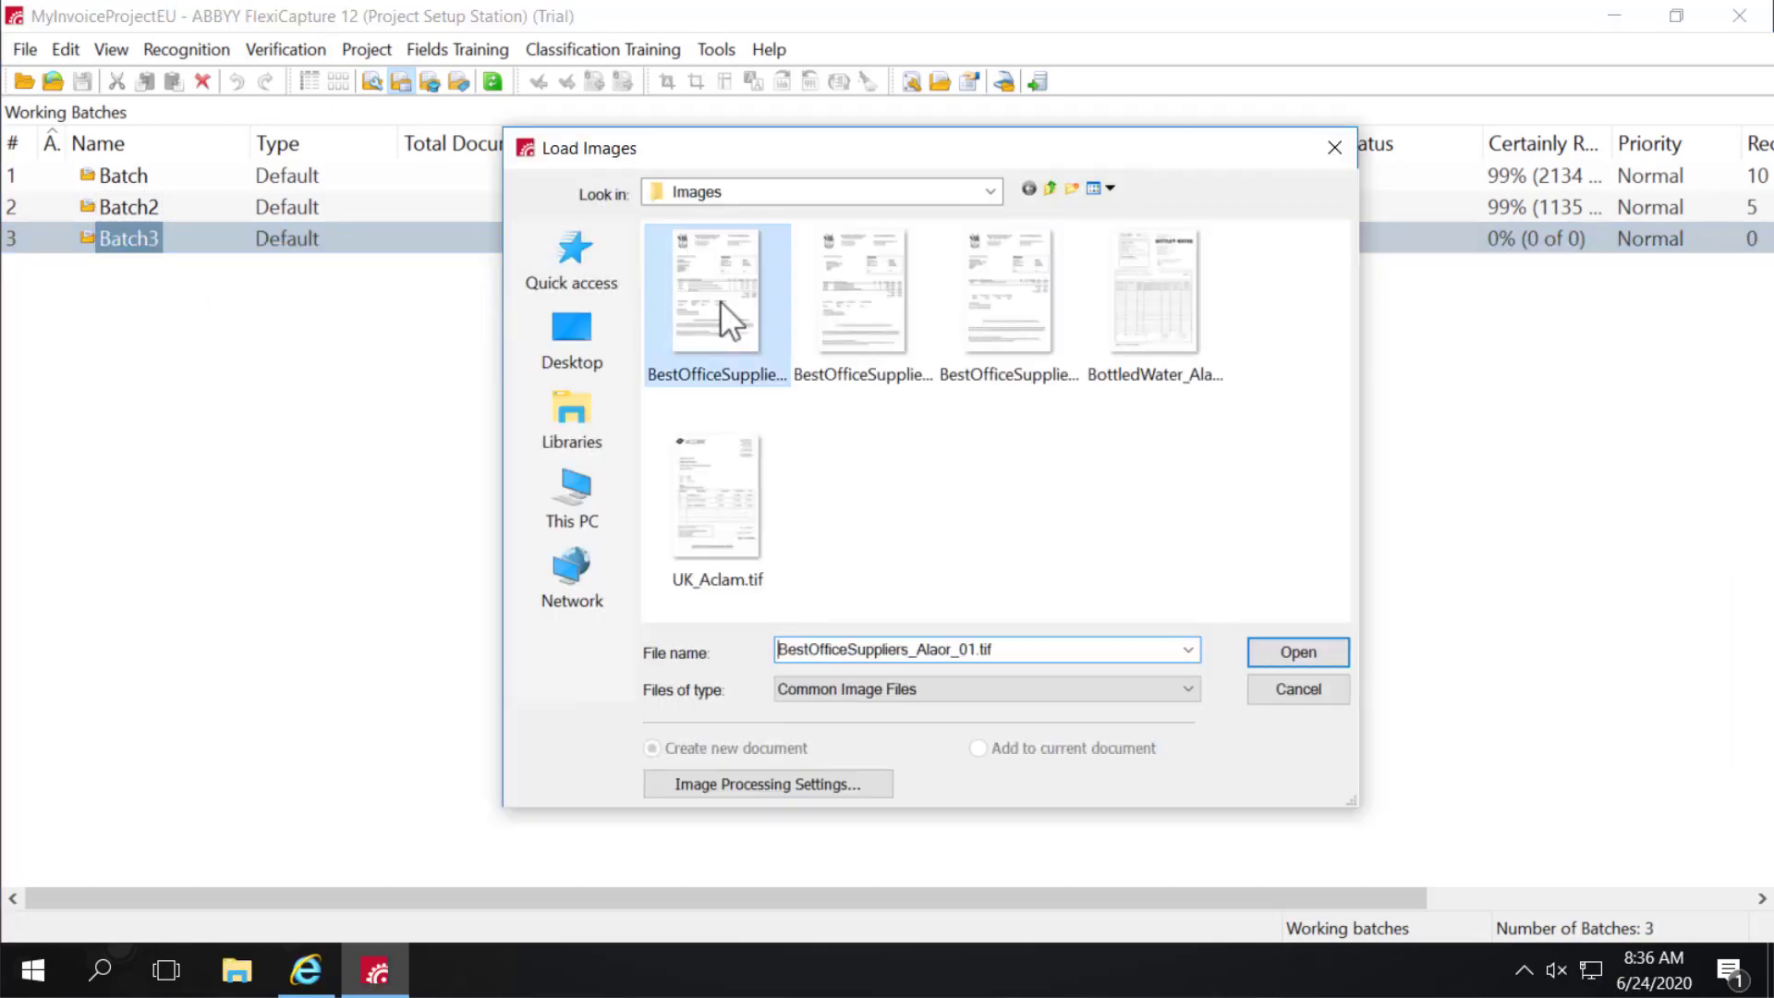
left_click(713, 530)
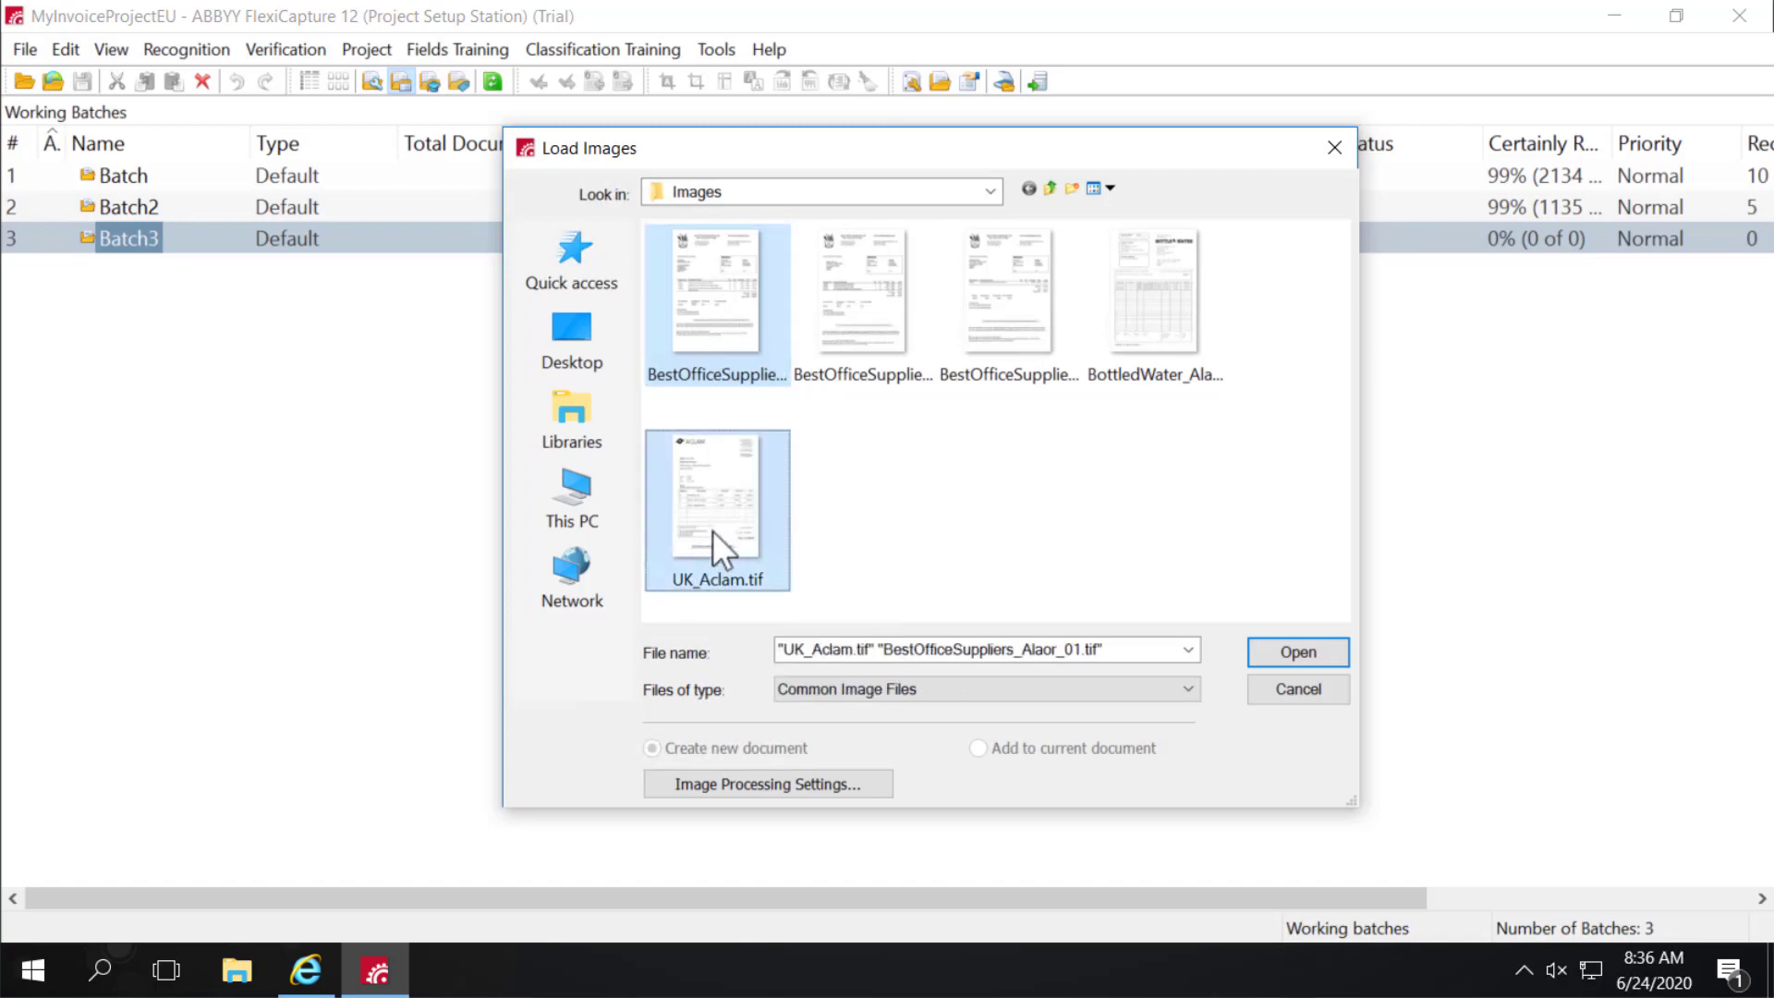
left_click(723, 313, "shift")
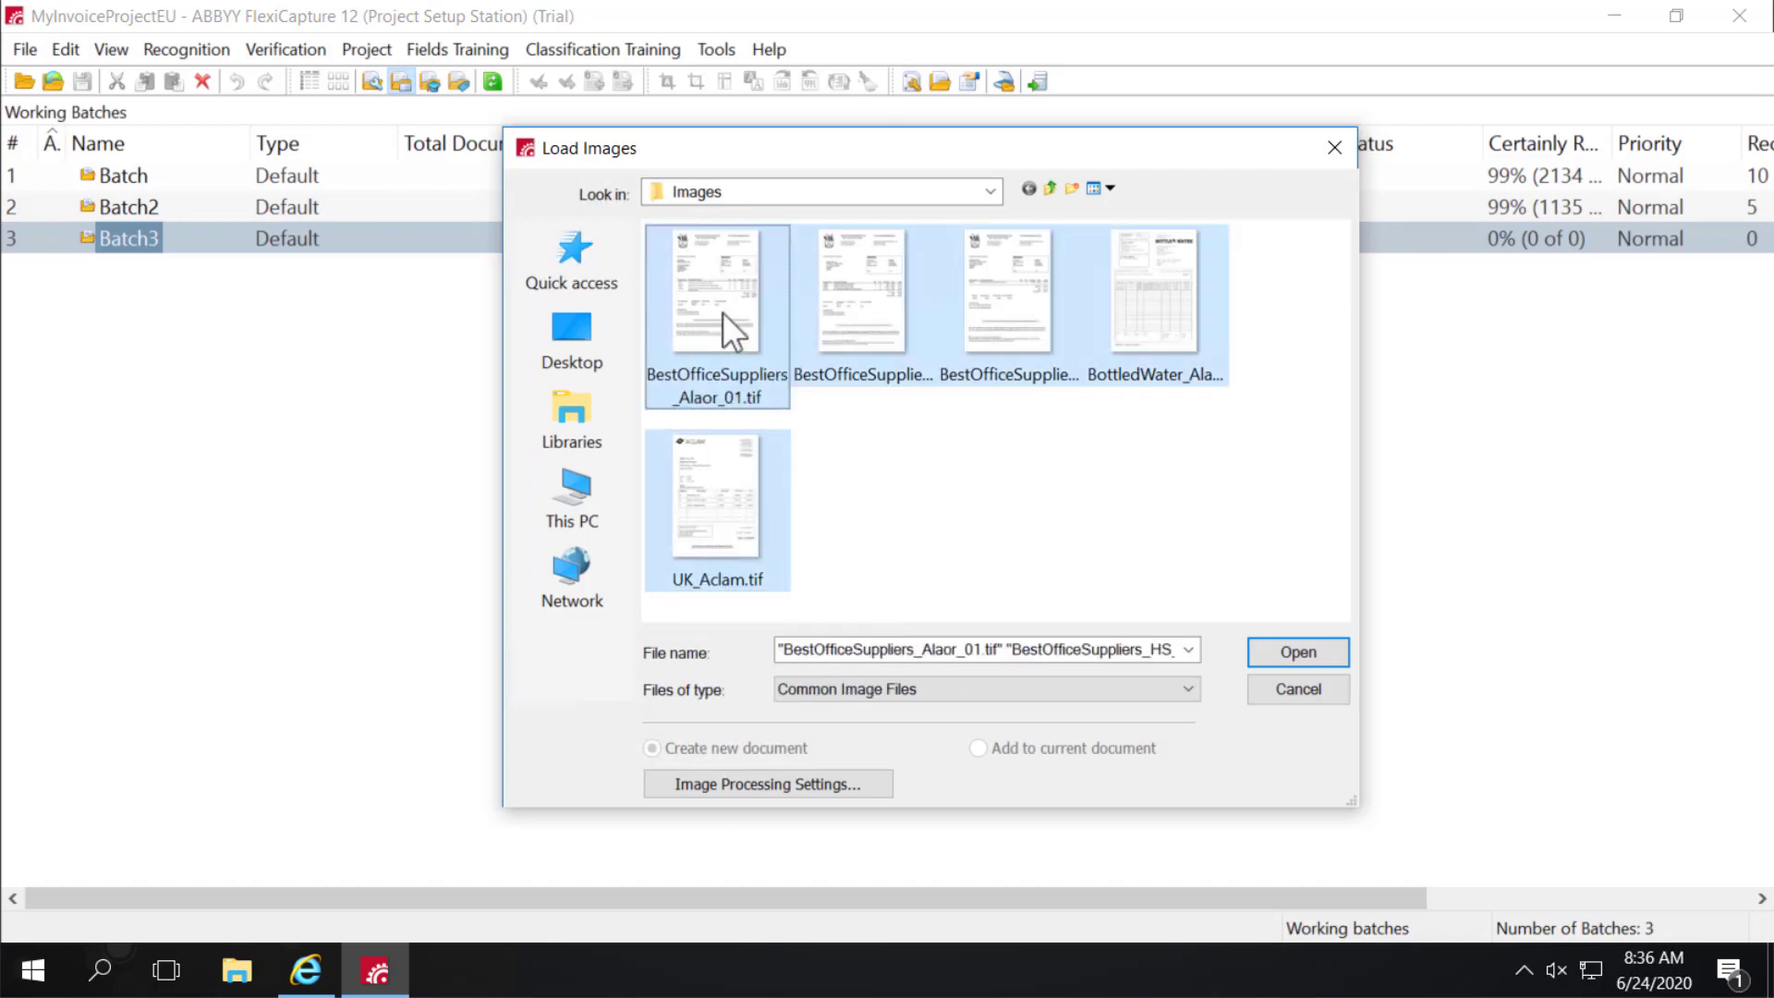
left_click(1264, 651)
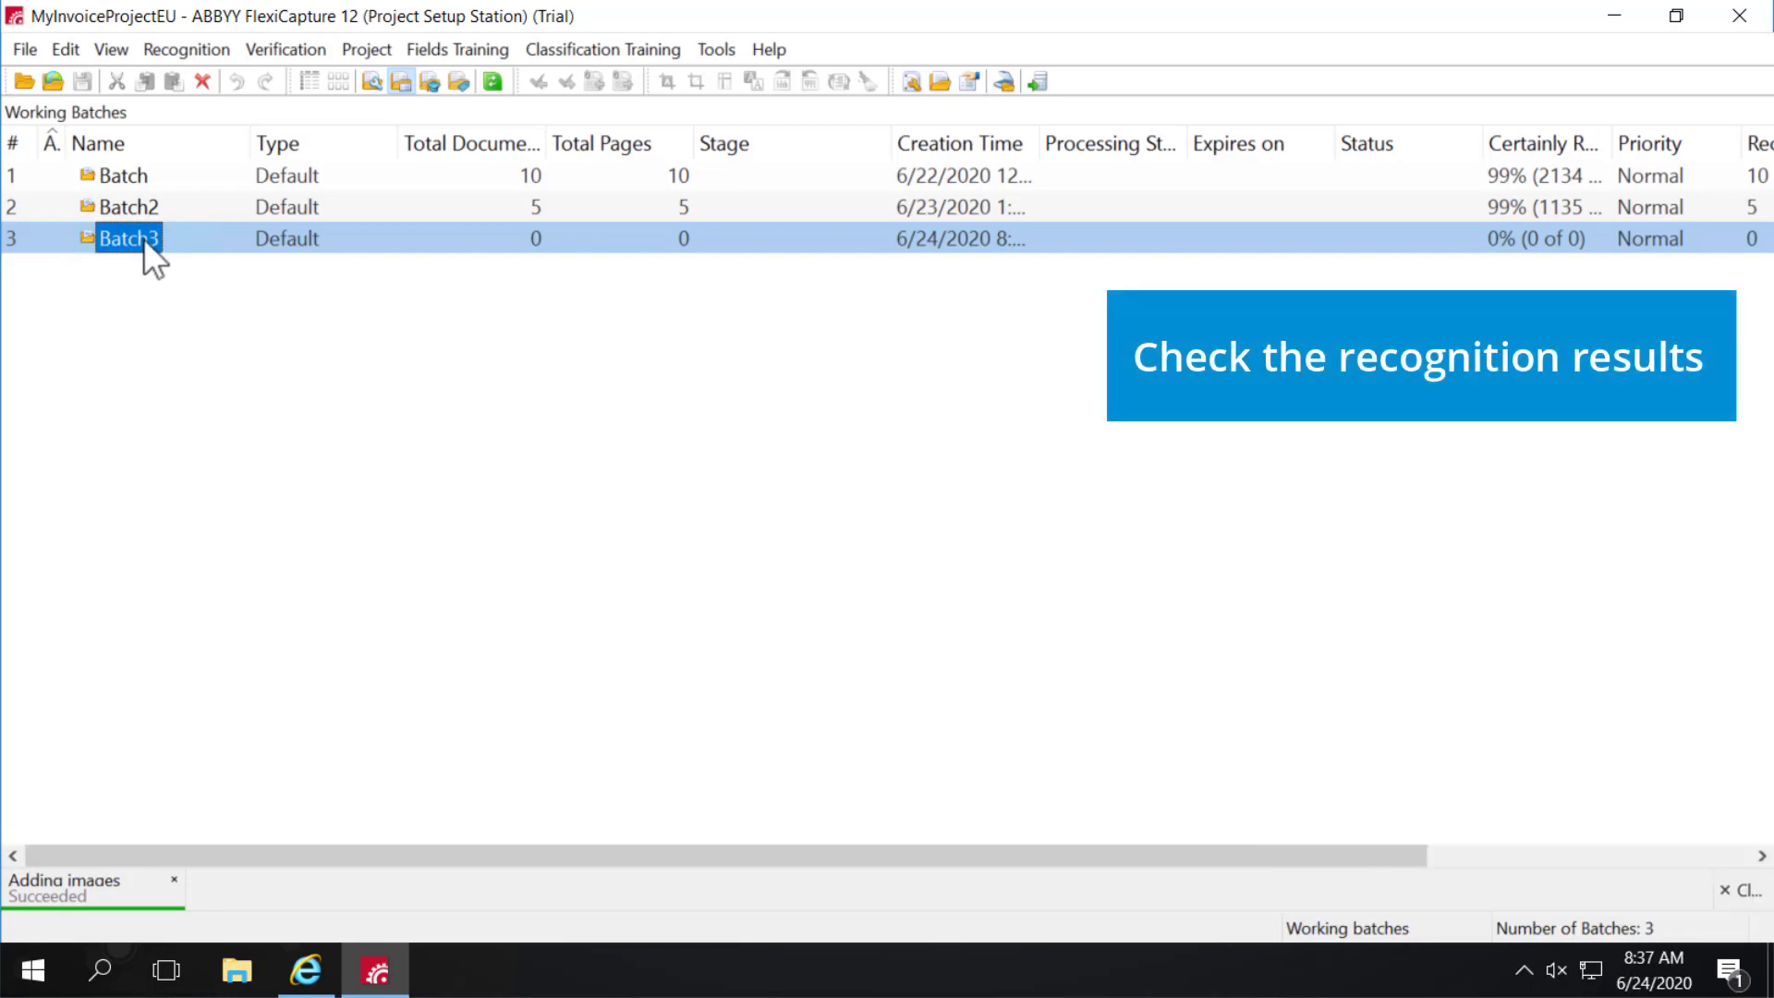
Step: Open Batch3 and check the first invoice's line item fields against the regions found on its image
double_click(142, 238)
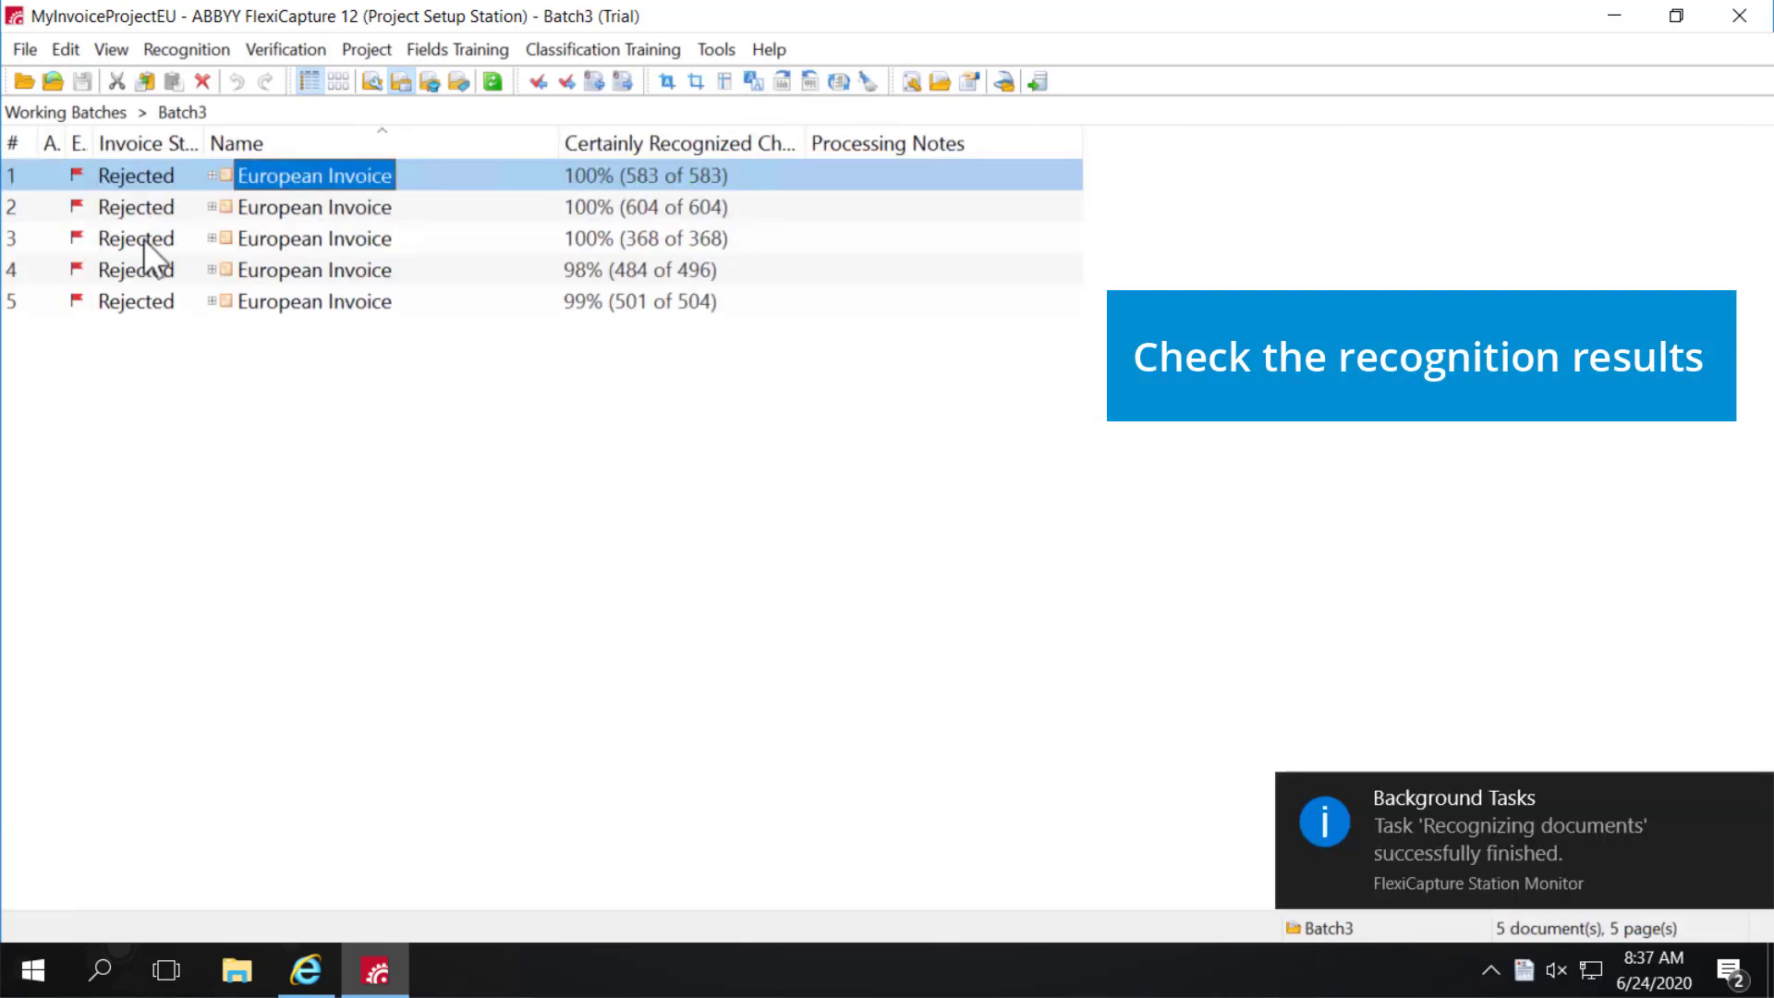
double_click(308, 176)
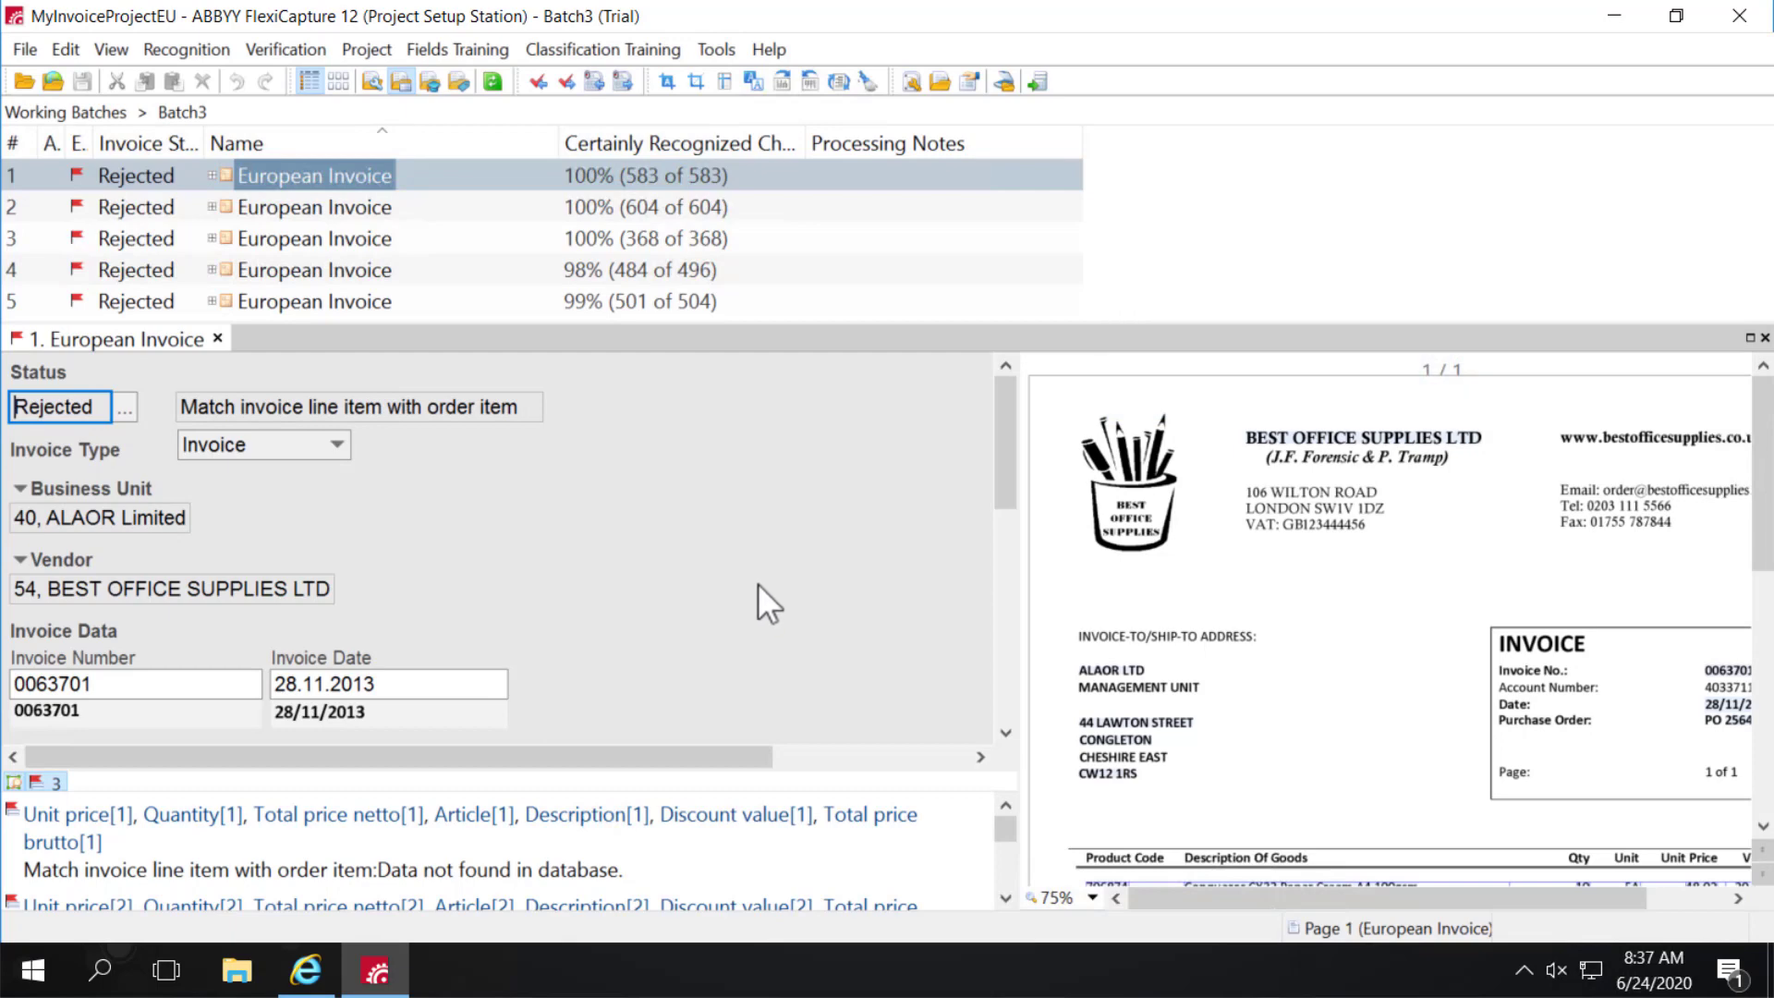
scroll(776, 592, "down", 3)
scroll(619, 609, "down", 3)
scroll(610, 602, "down", 3)
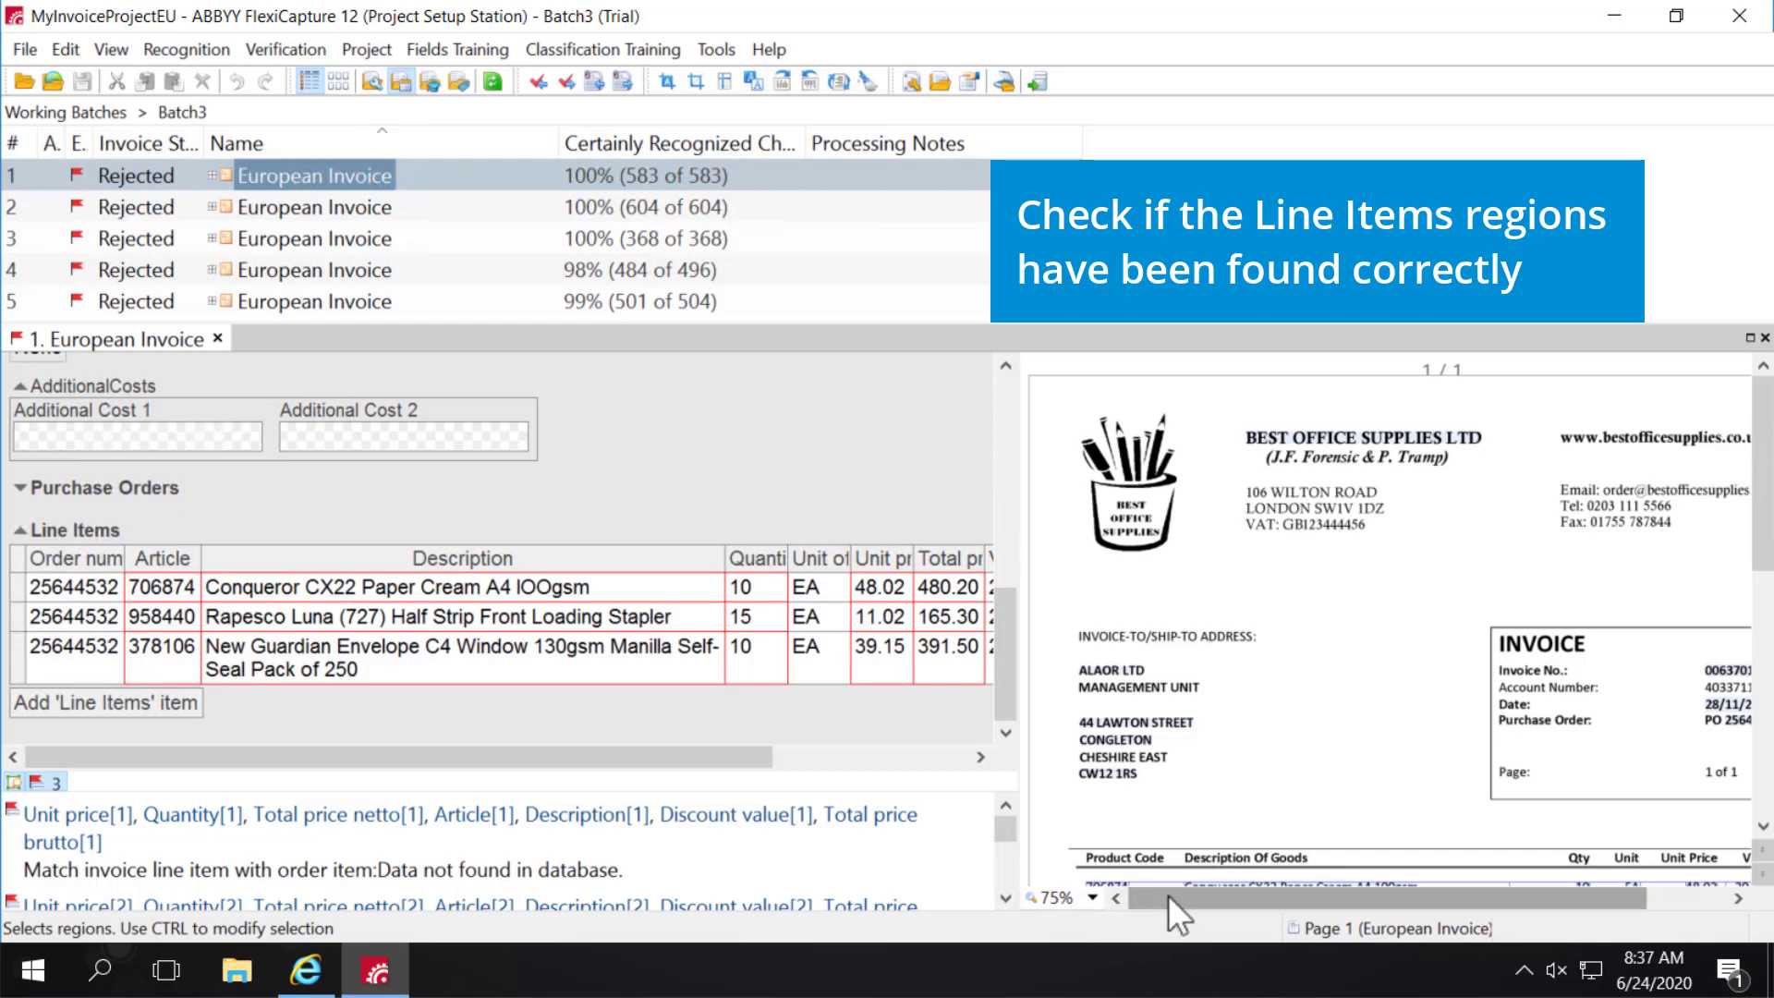
left_click_drag(1208, 895, 1290, 894)
scroll(1362, 780, "down", 5)
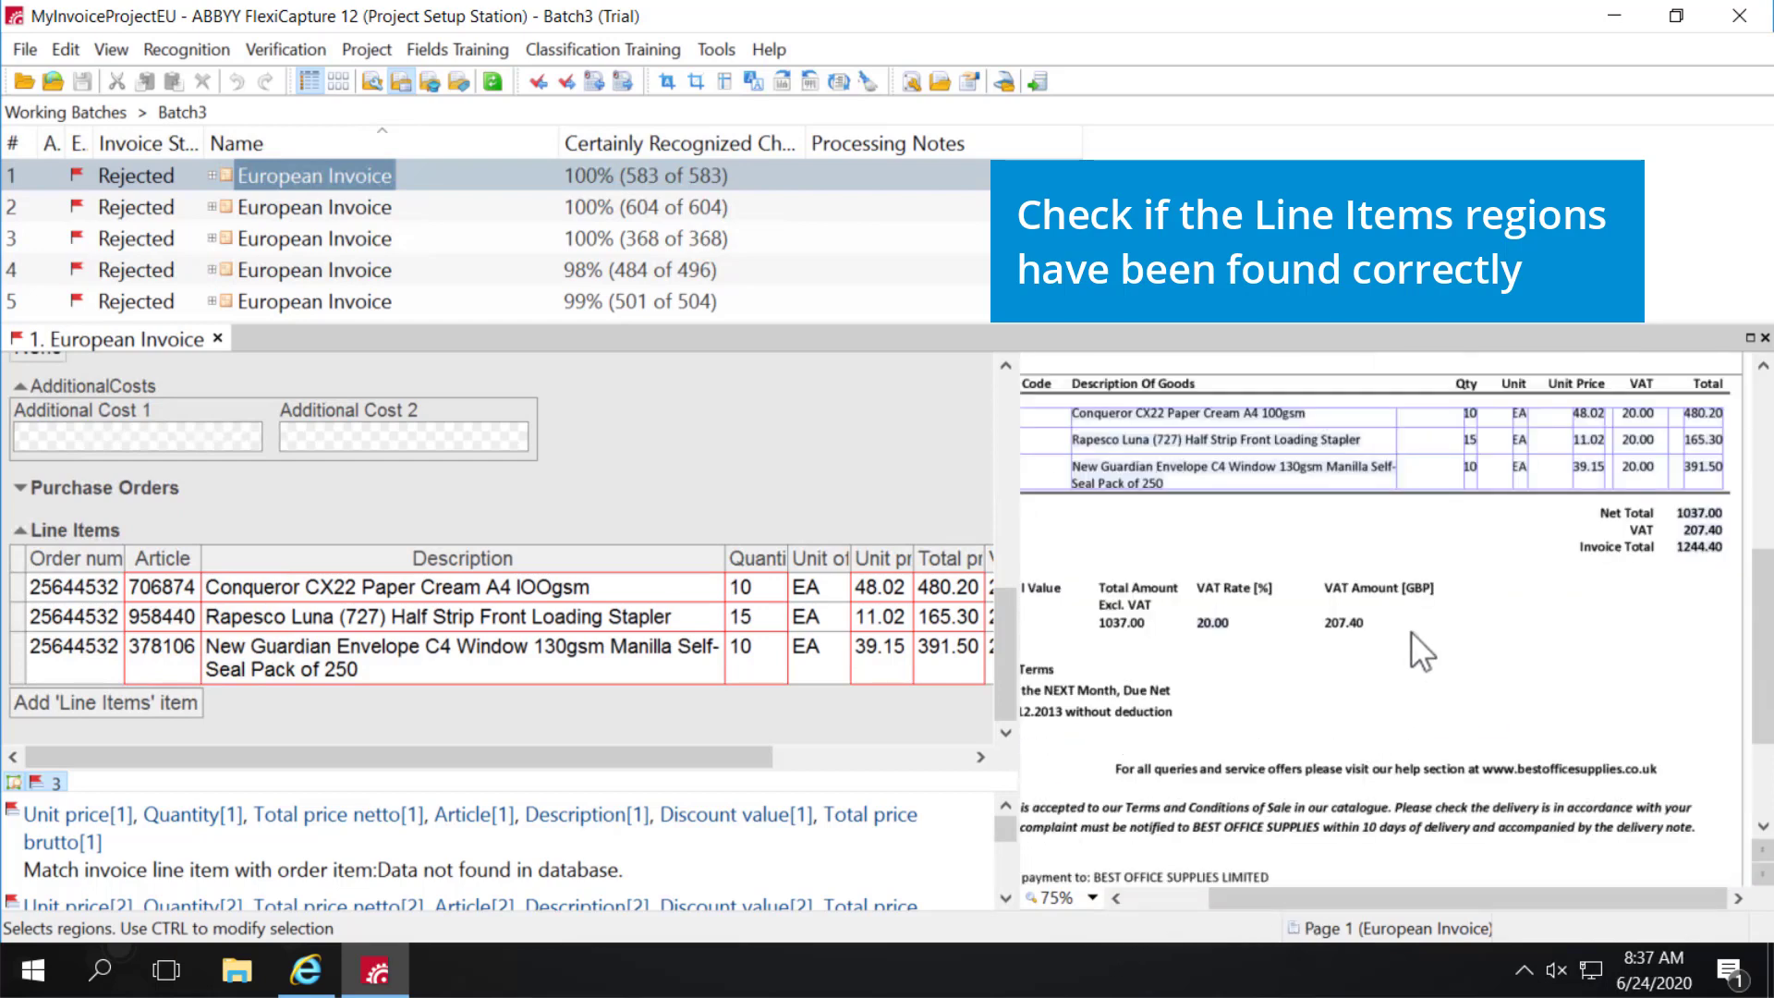
left_click_drag(1442, 898, 1360, 900)
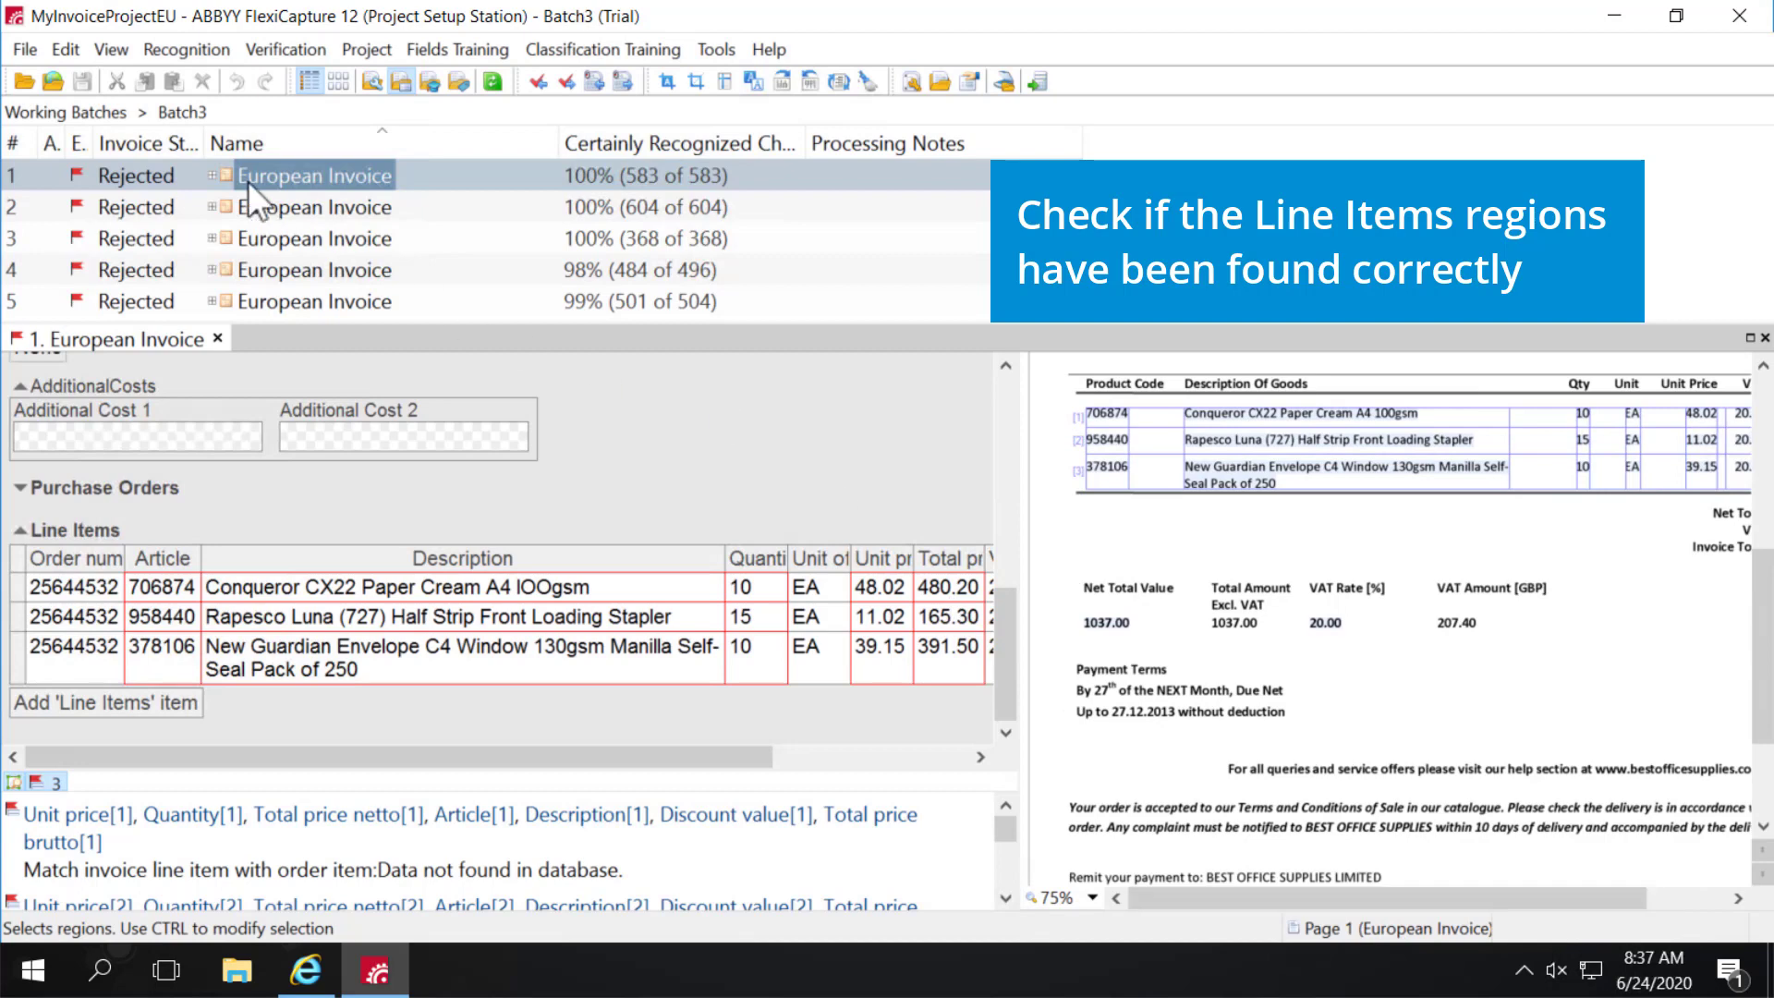
Step: Open the second invoice and compare its line items with the regions detected on the page image
left_click(307, 209)
double_click(305, 209)
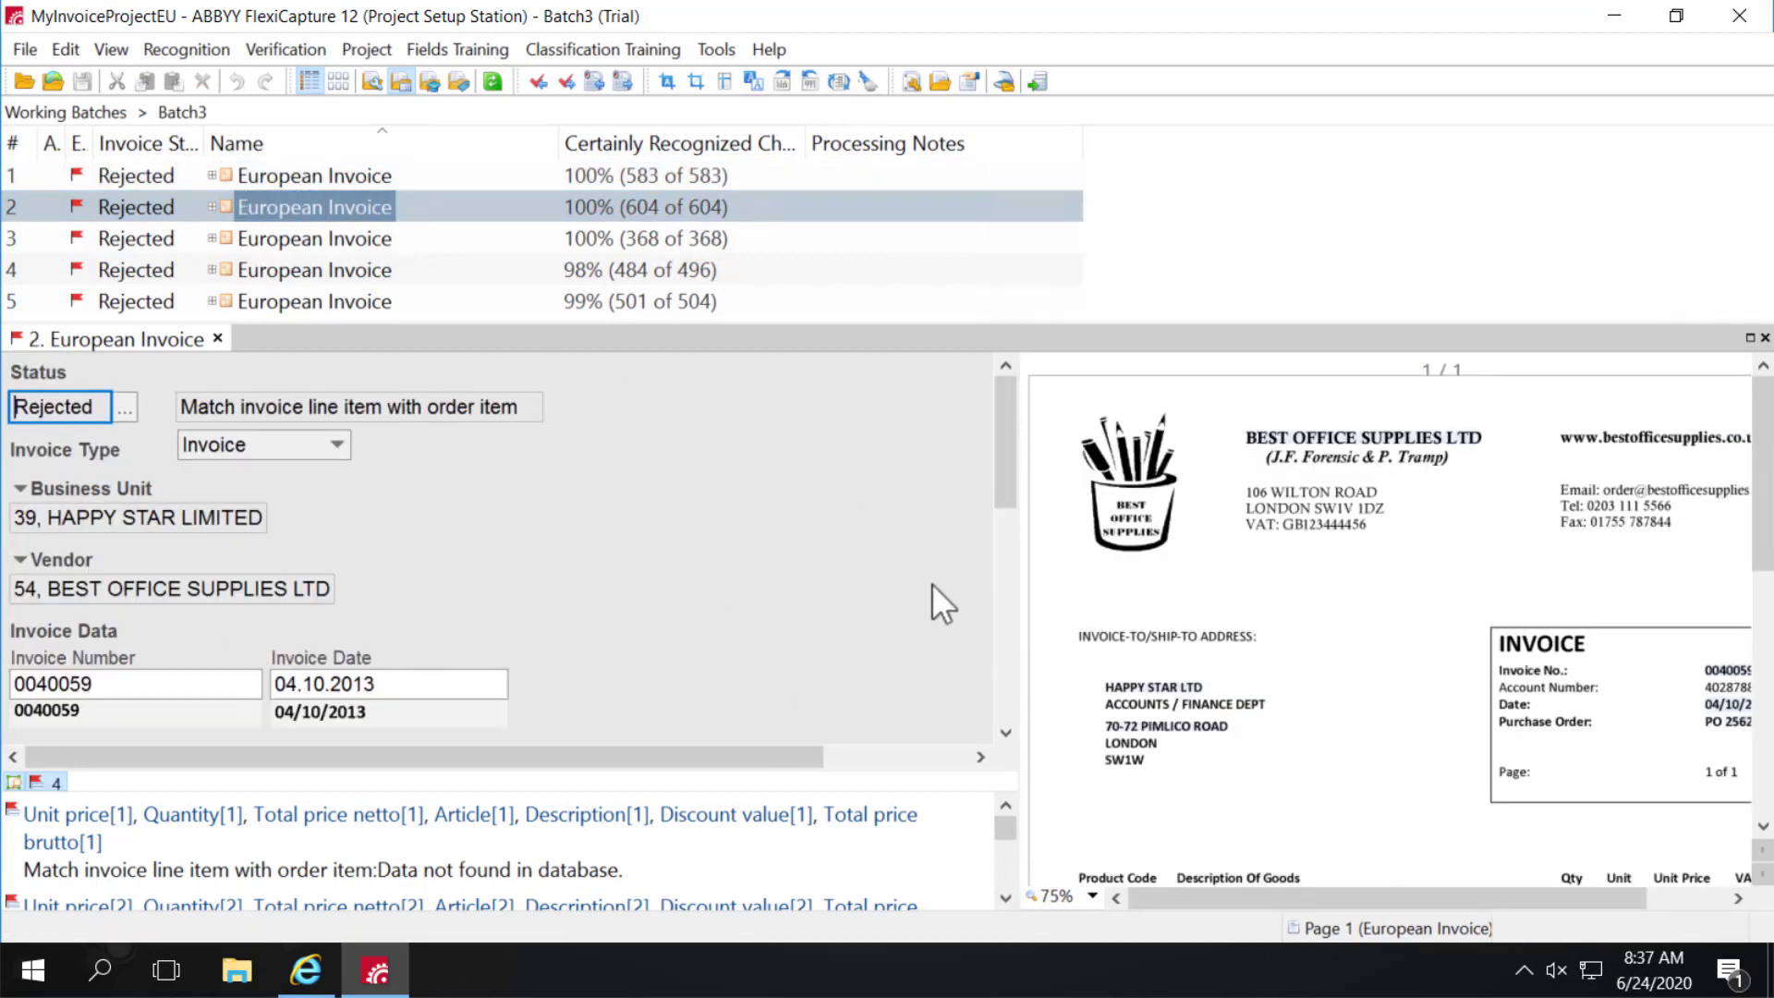
left_click_drag(1006, 486, 1007, 796)
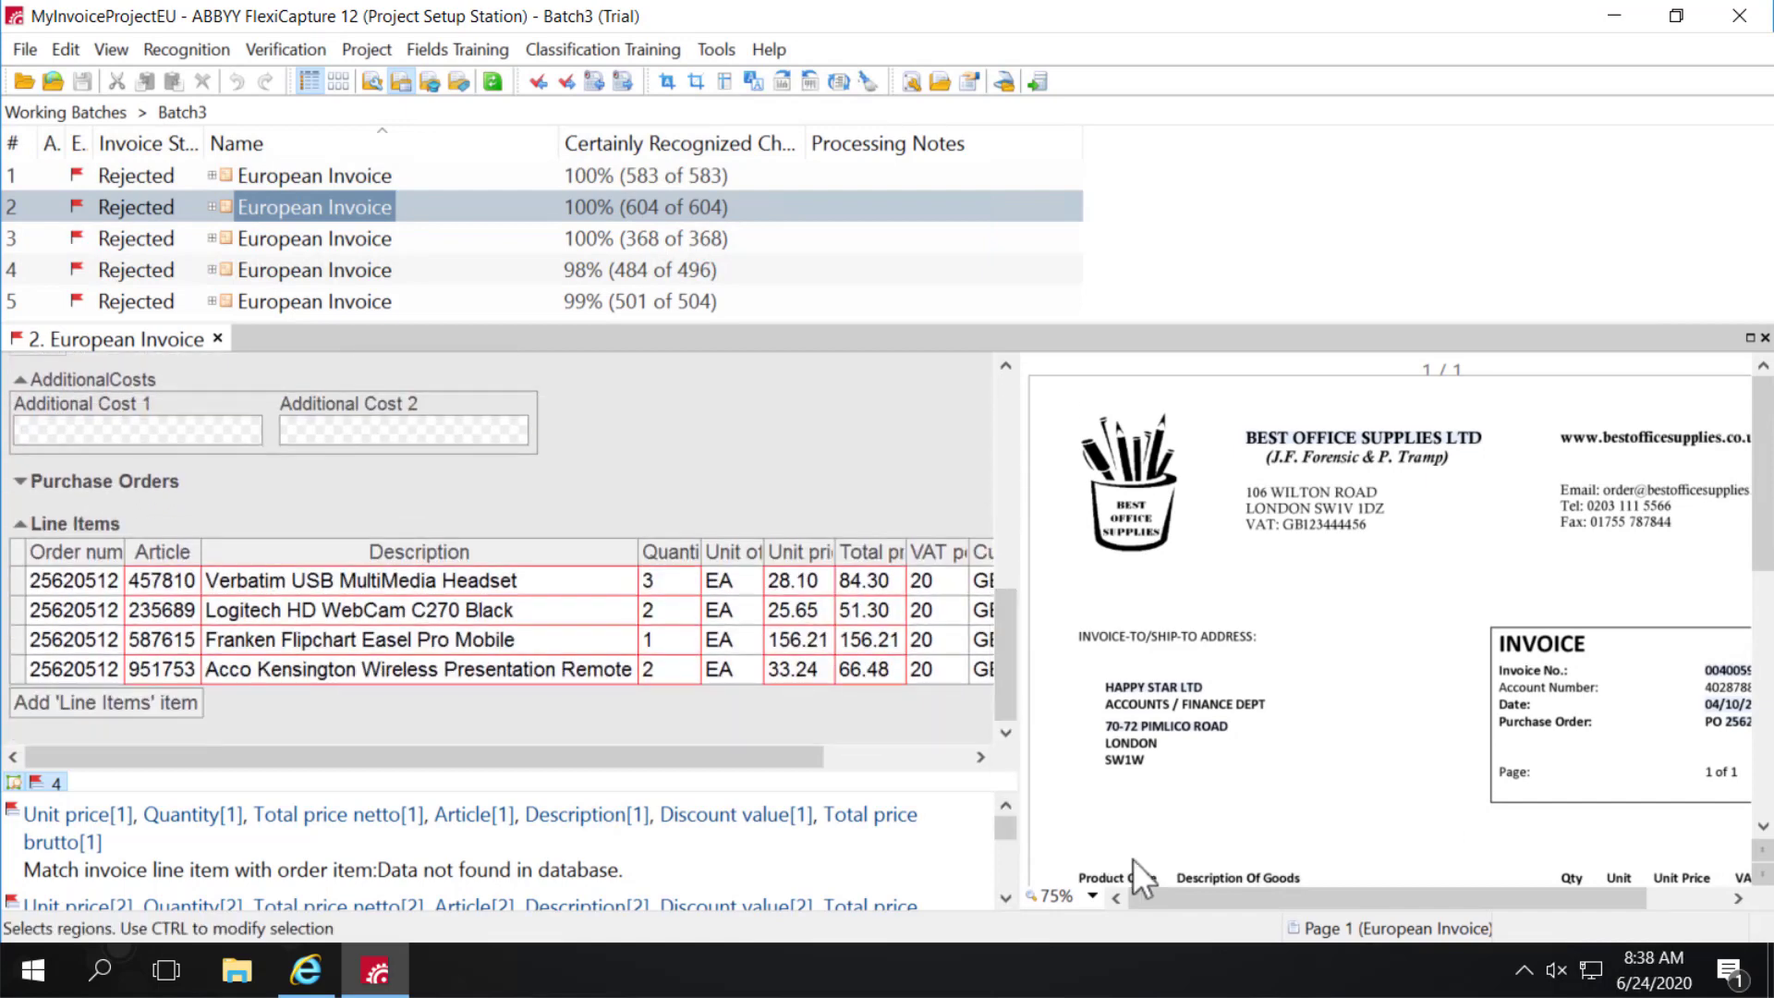
scroll(1288, 780, "down", 3)
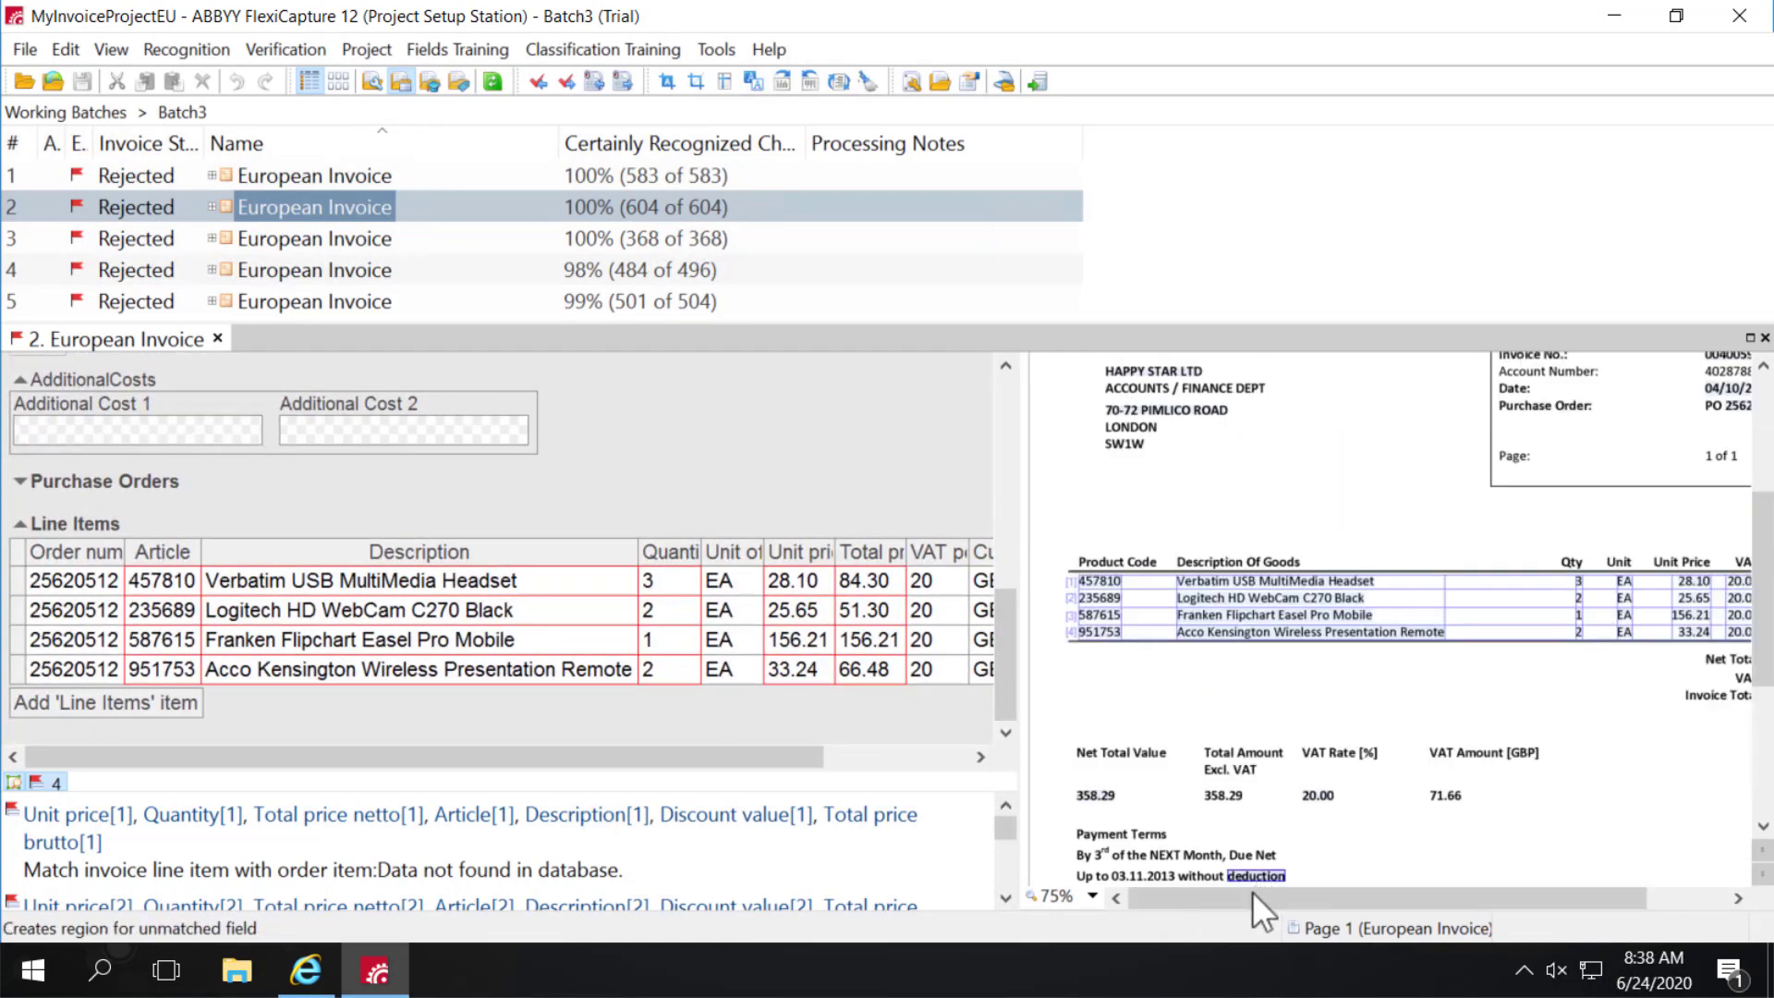
left_click_drag(1250, 891, 1536, 890)
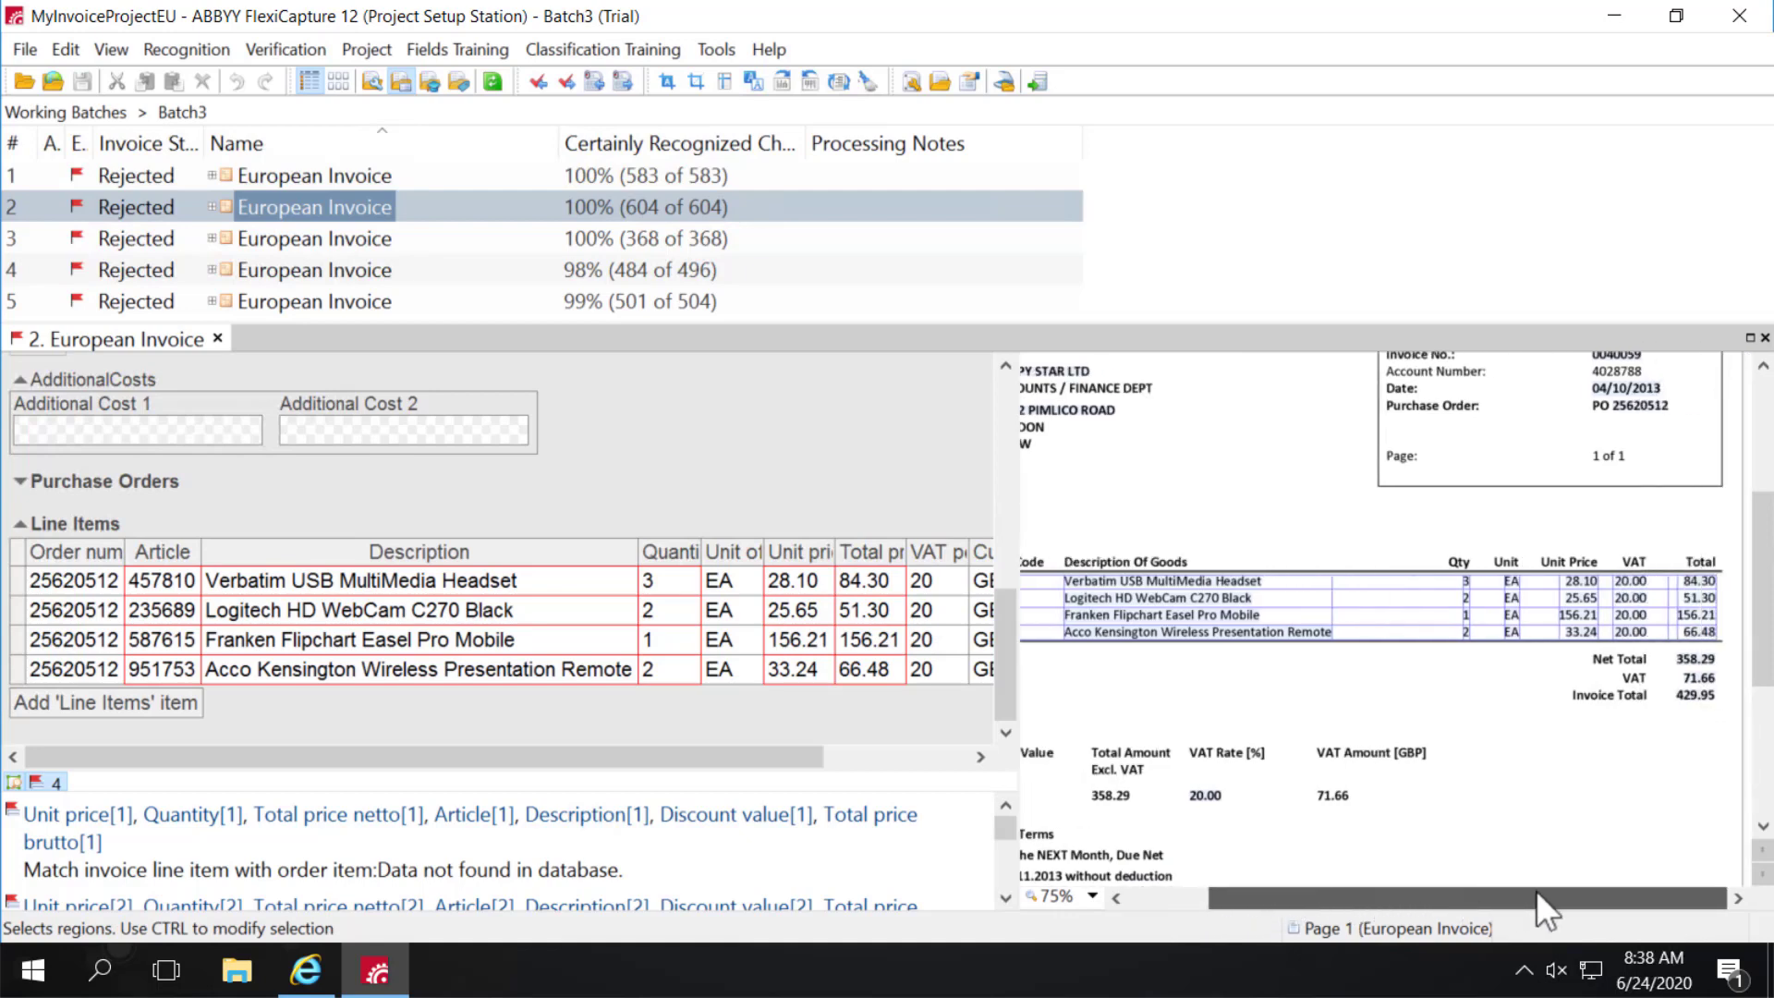
Step: Check the third invoice's line items and their regions on the image
left_click(310, 240)
scroll(654, 539, "down", 3)
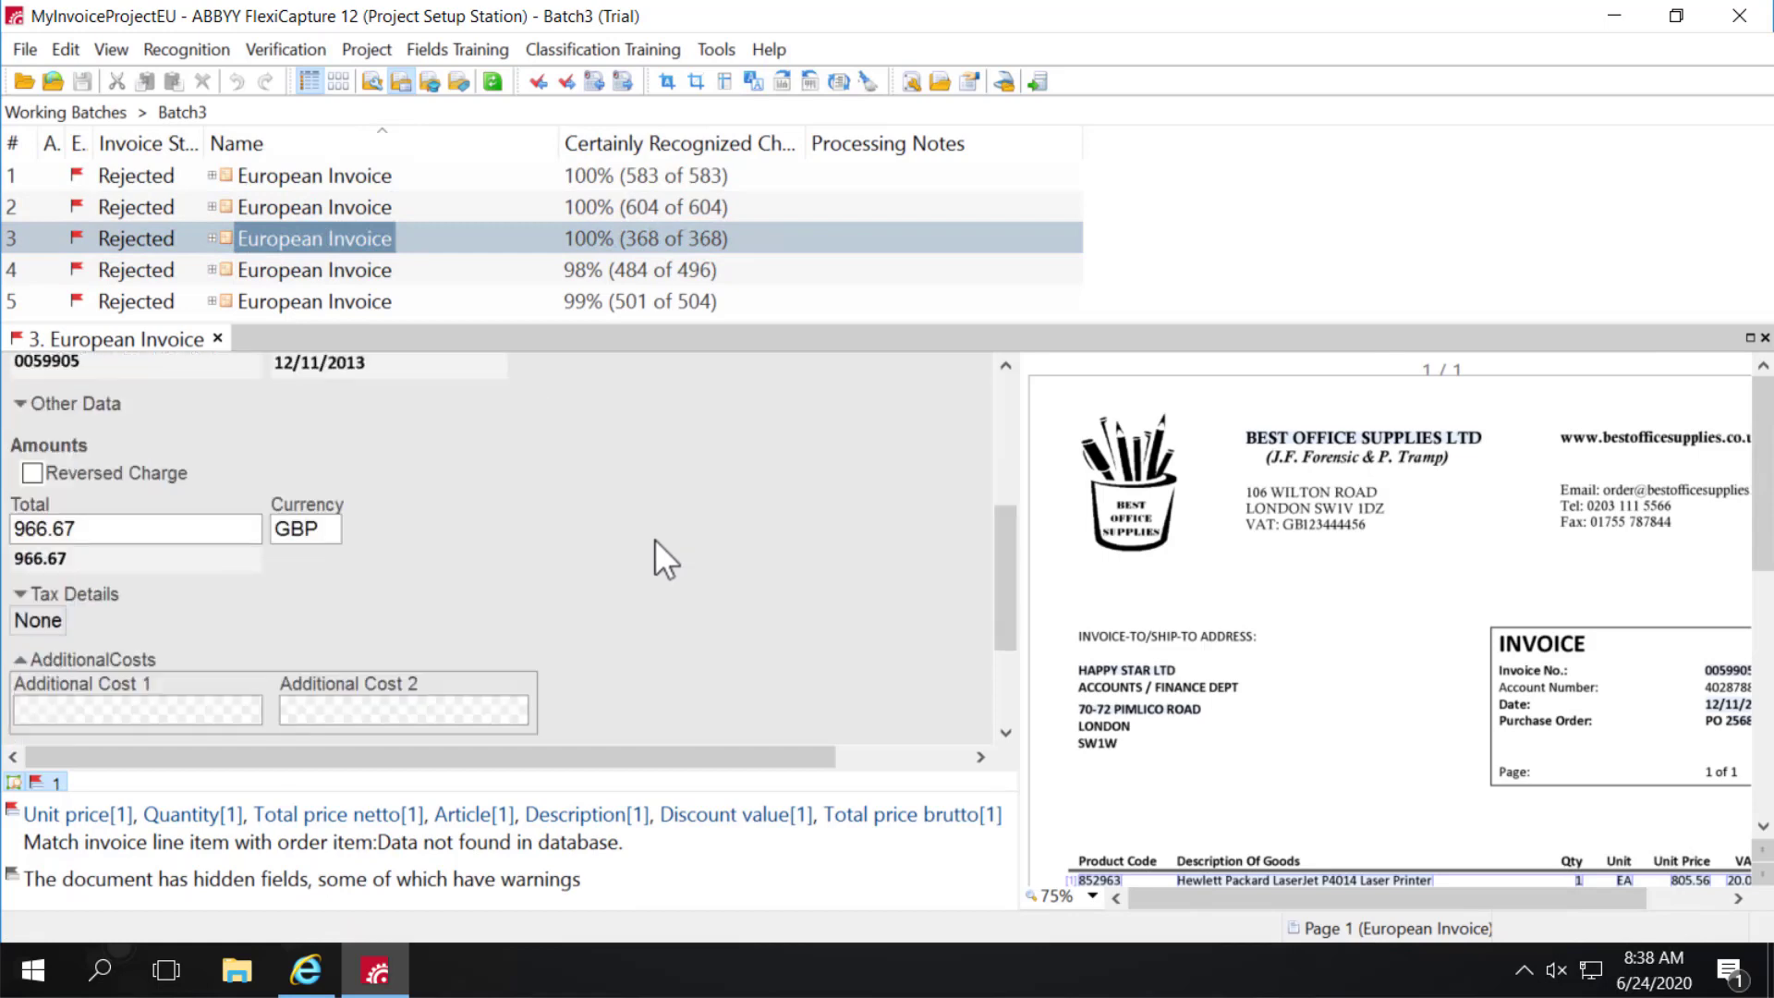
scroll(655, 540, "down", 3)
scroll(1355, 739, "down", 3)
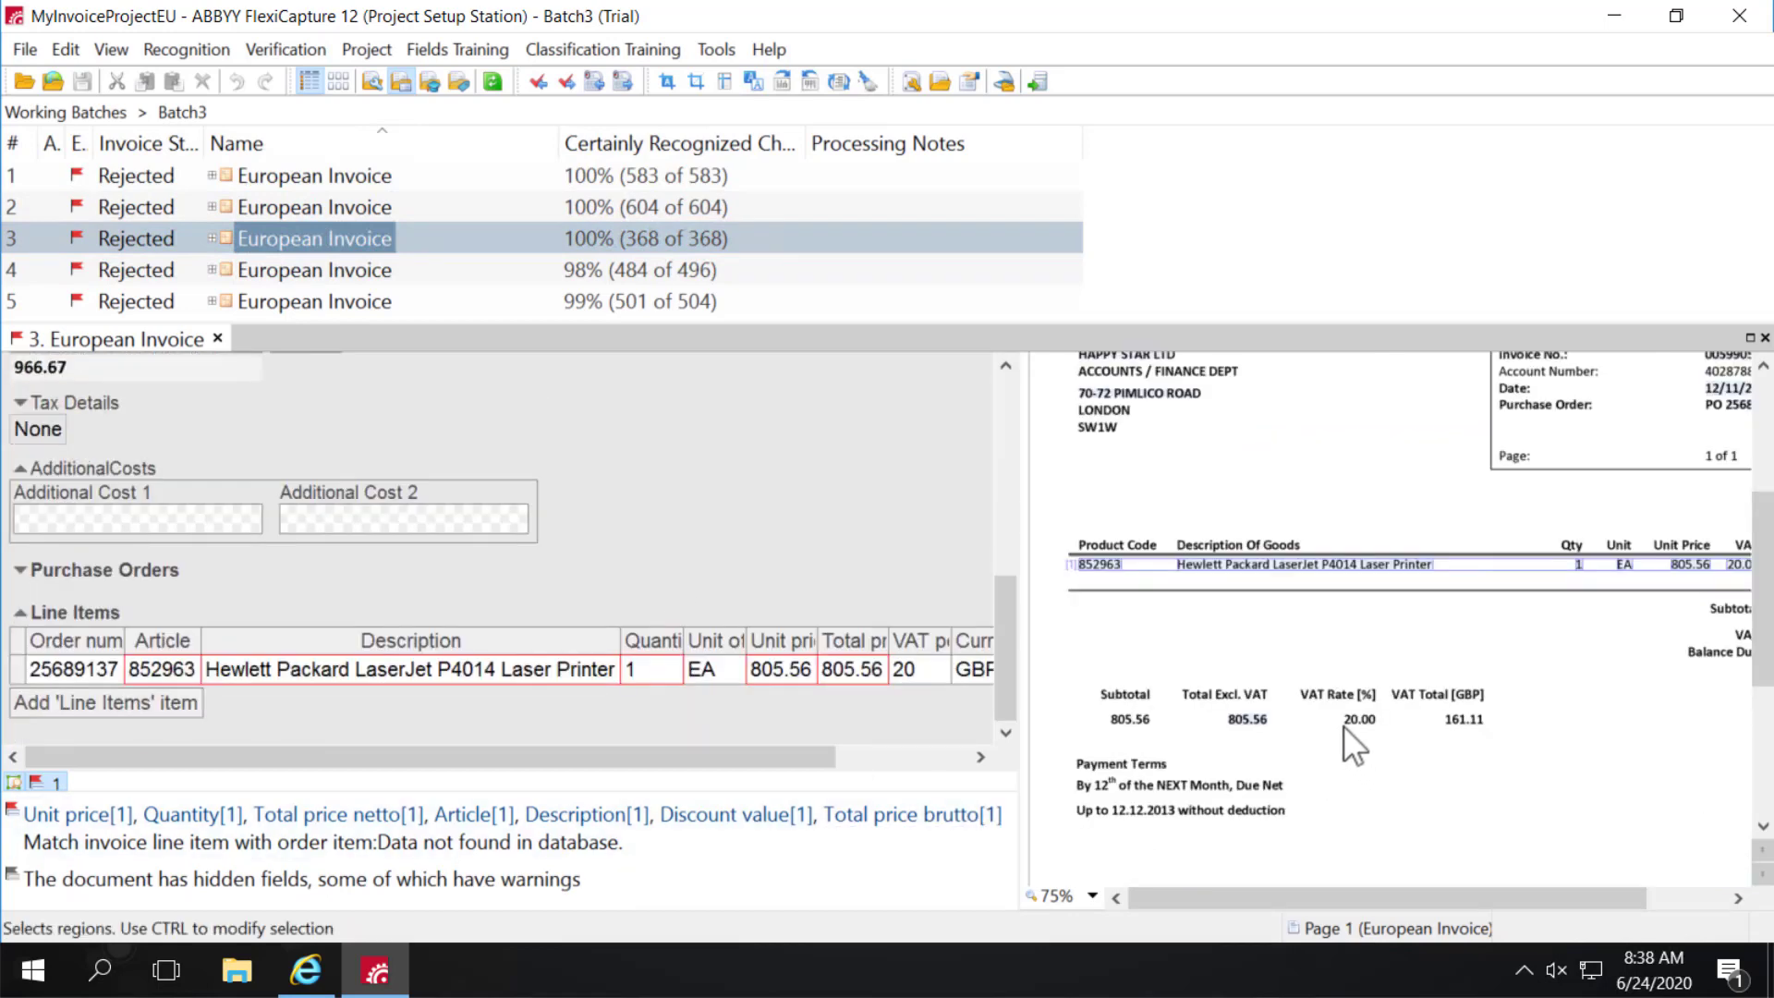
Step: Review the line item regions of the fourth invoice, from Bottled Water Ltd, across the full table width
left_click(305, 269)
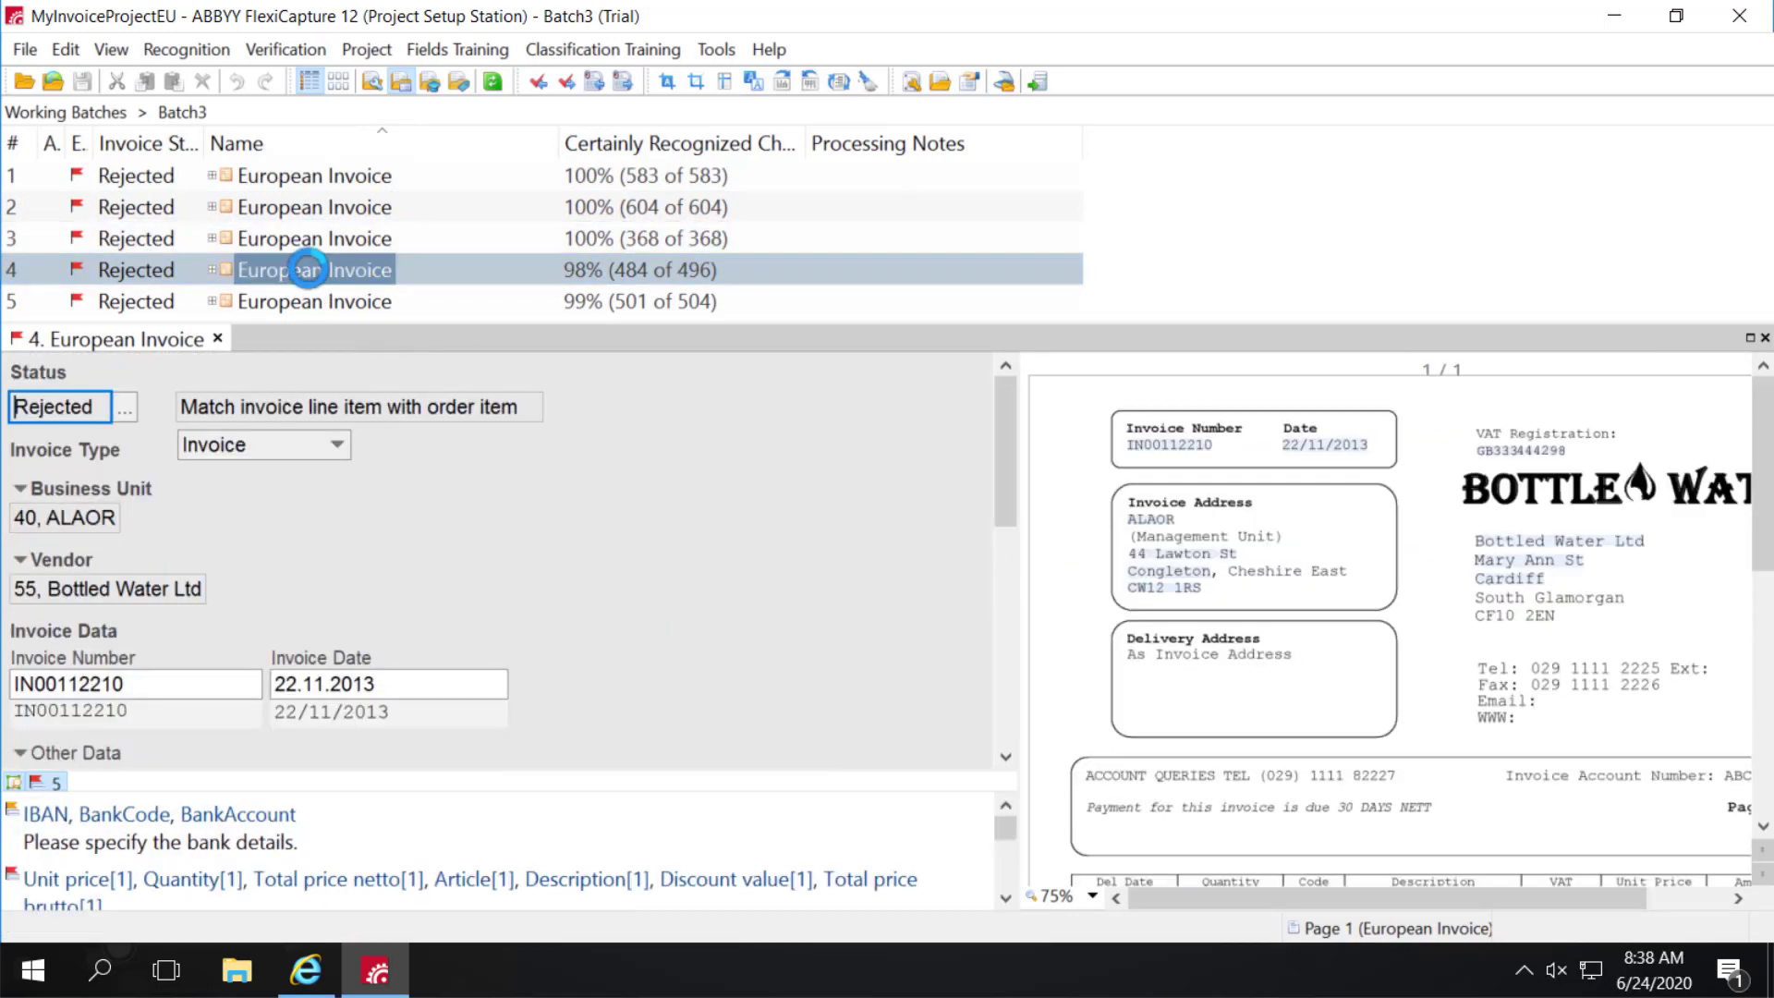
scroll(636, 519, "down", 3)
scroll(636, 519, "down", 5)
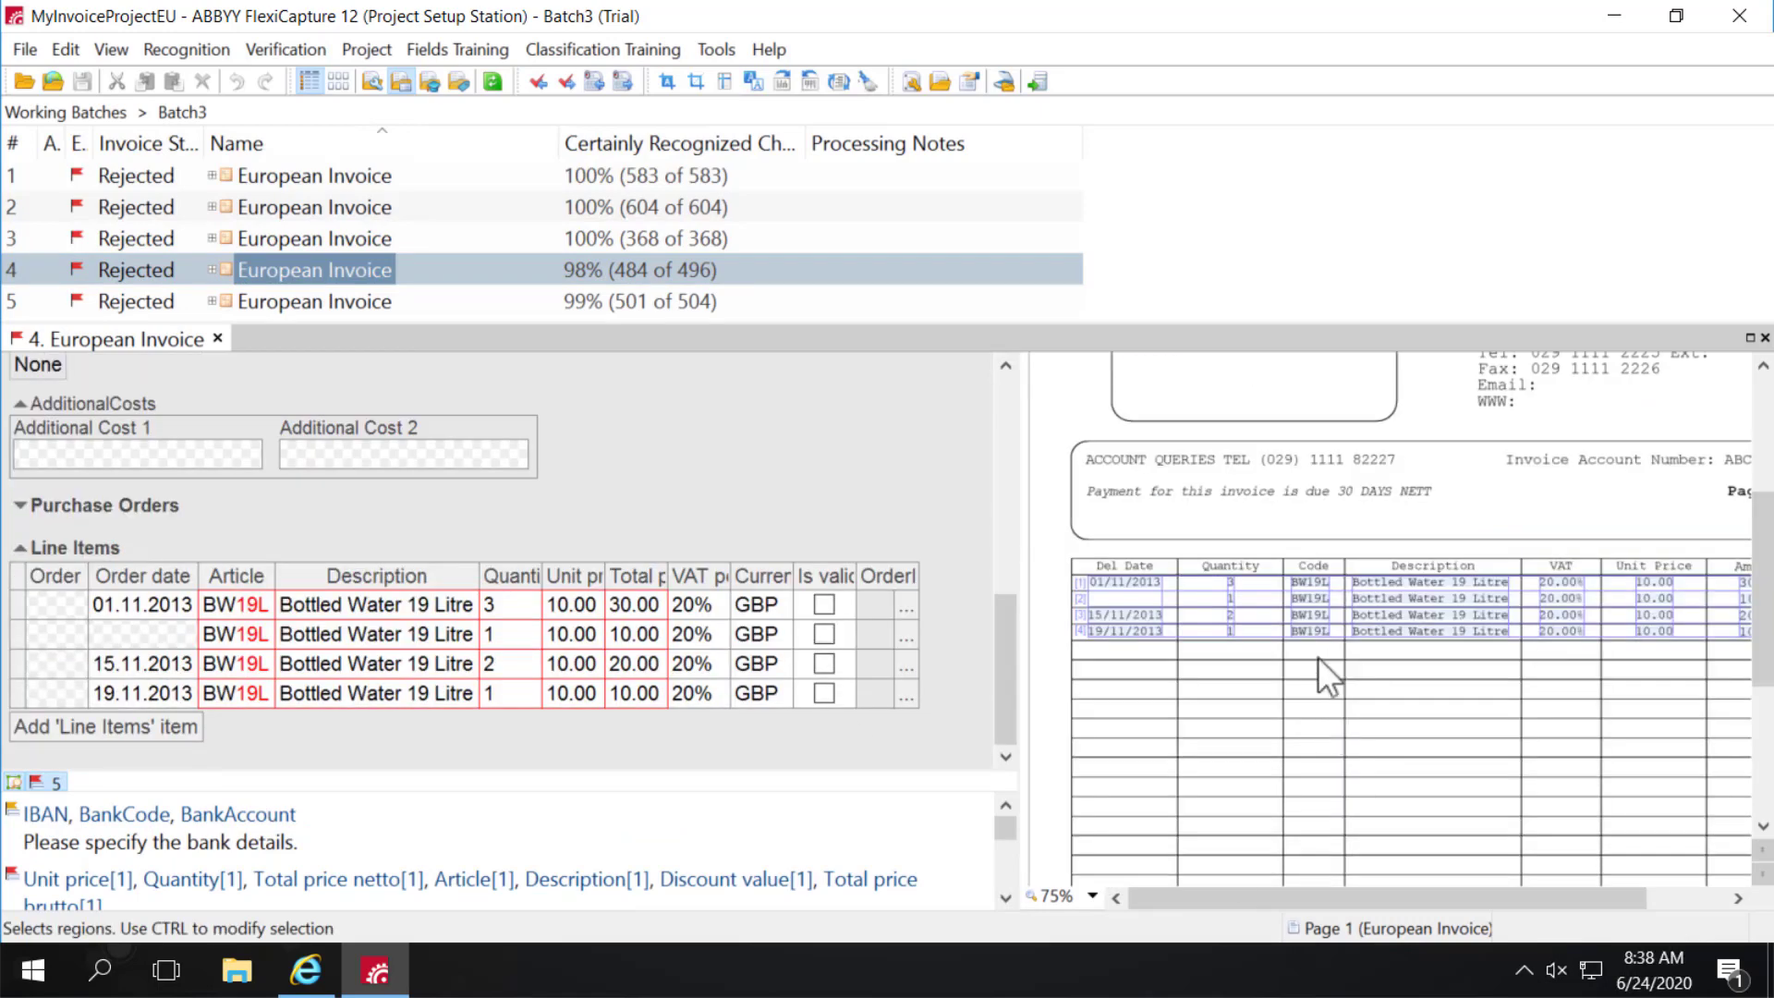
left_click_drag(1307, 894, 1527, 902)
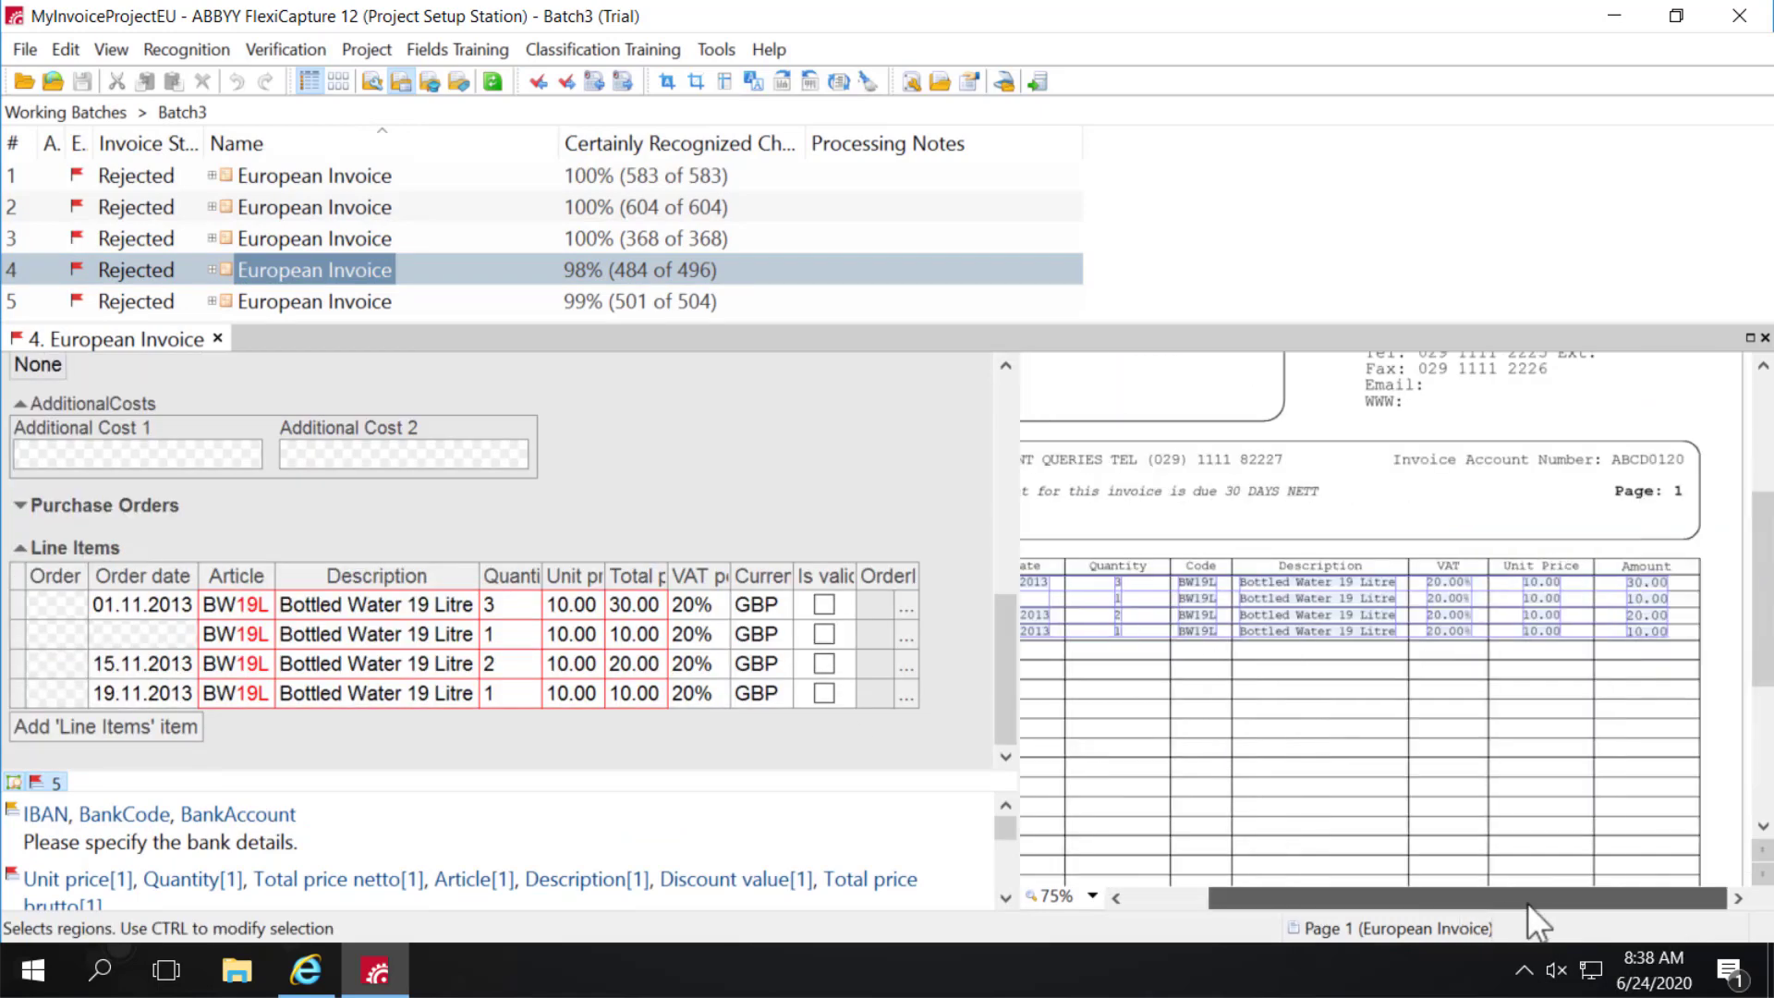
Step: Inspect the fifth invoice's line items and table regions, then close the document
left_click(352, 303)
scroll(659, 611, "down", 4)
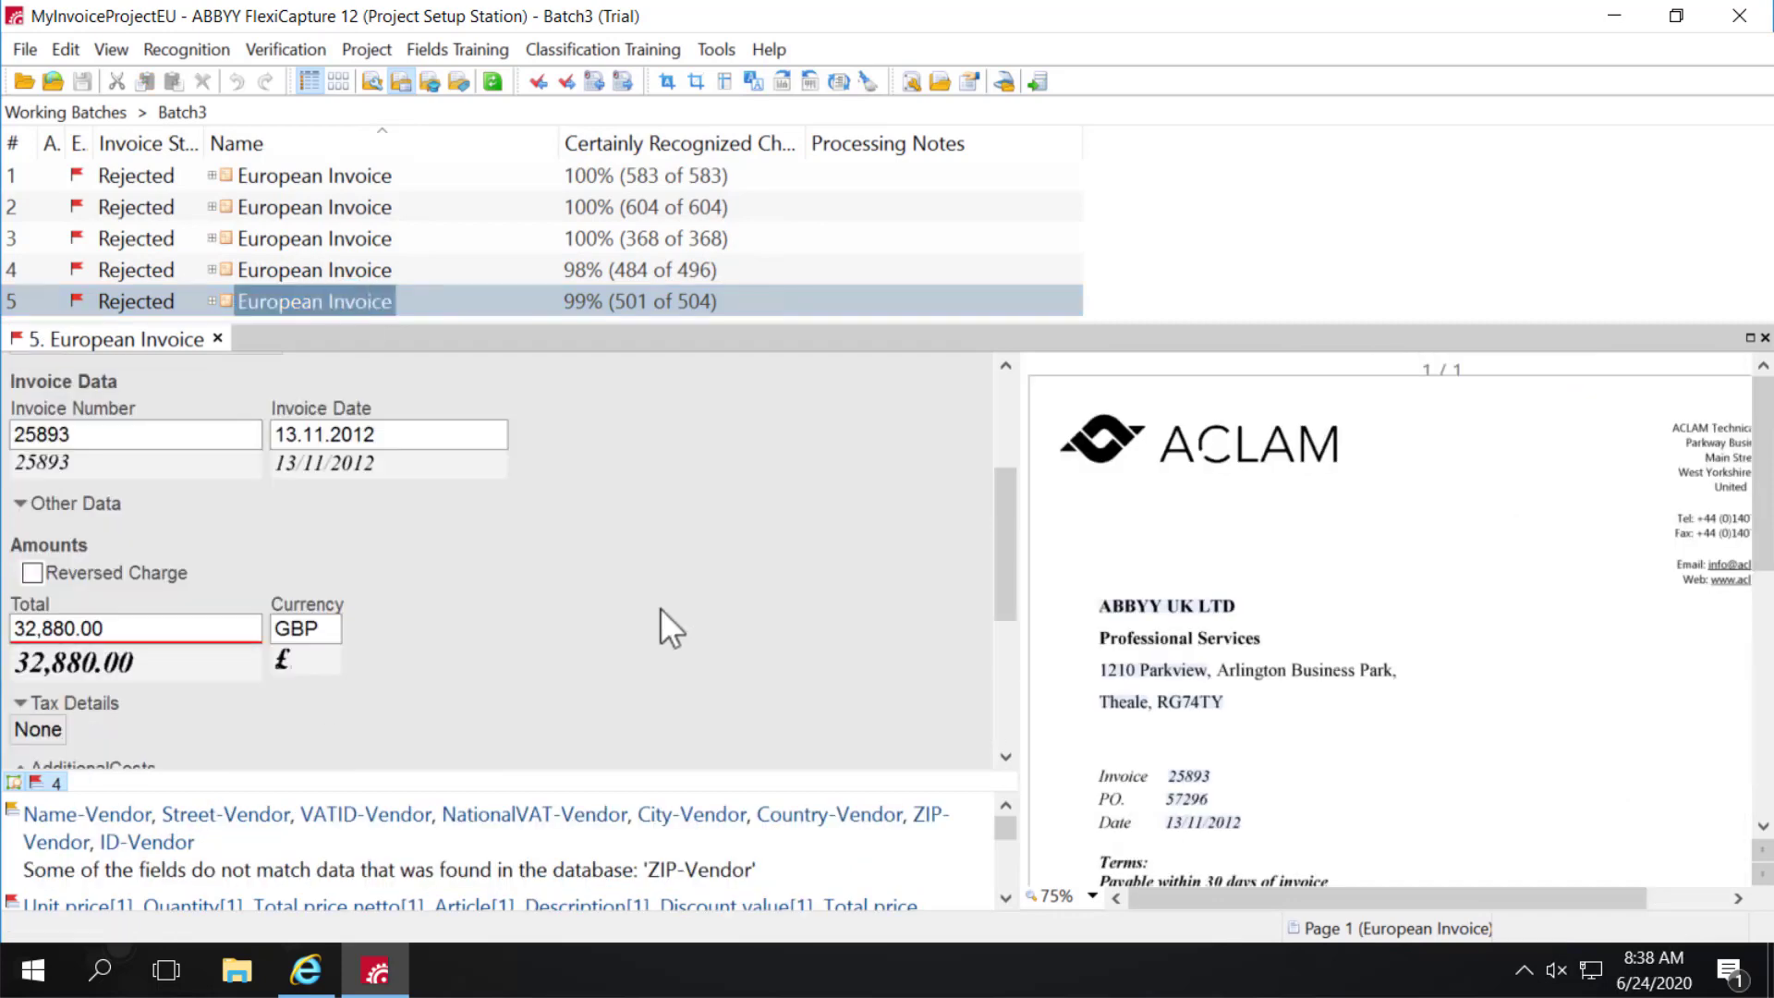
scroll(660, 628, "down", 4)
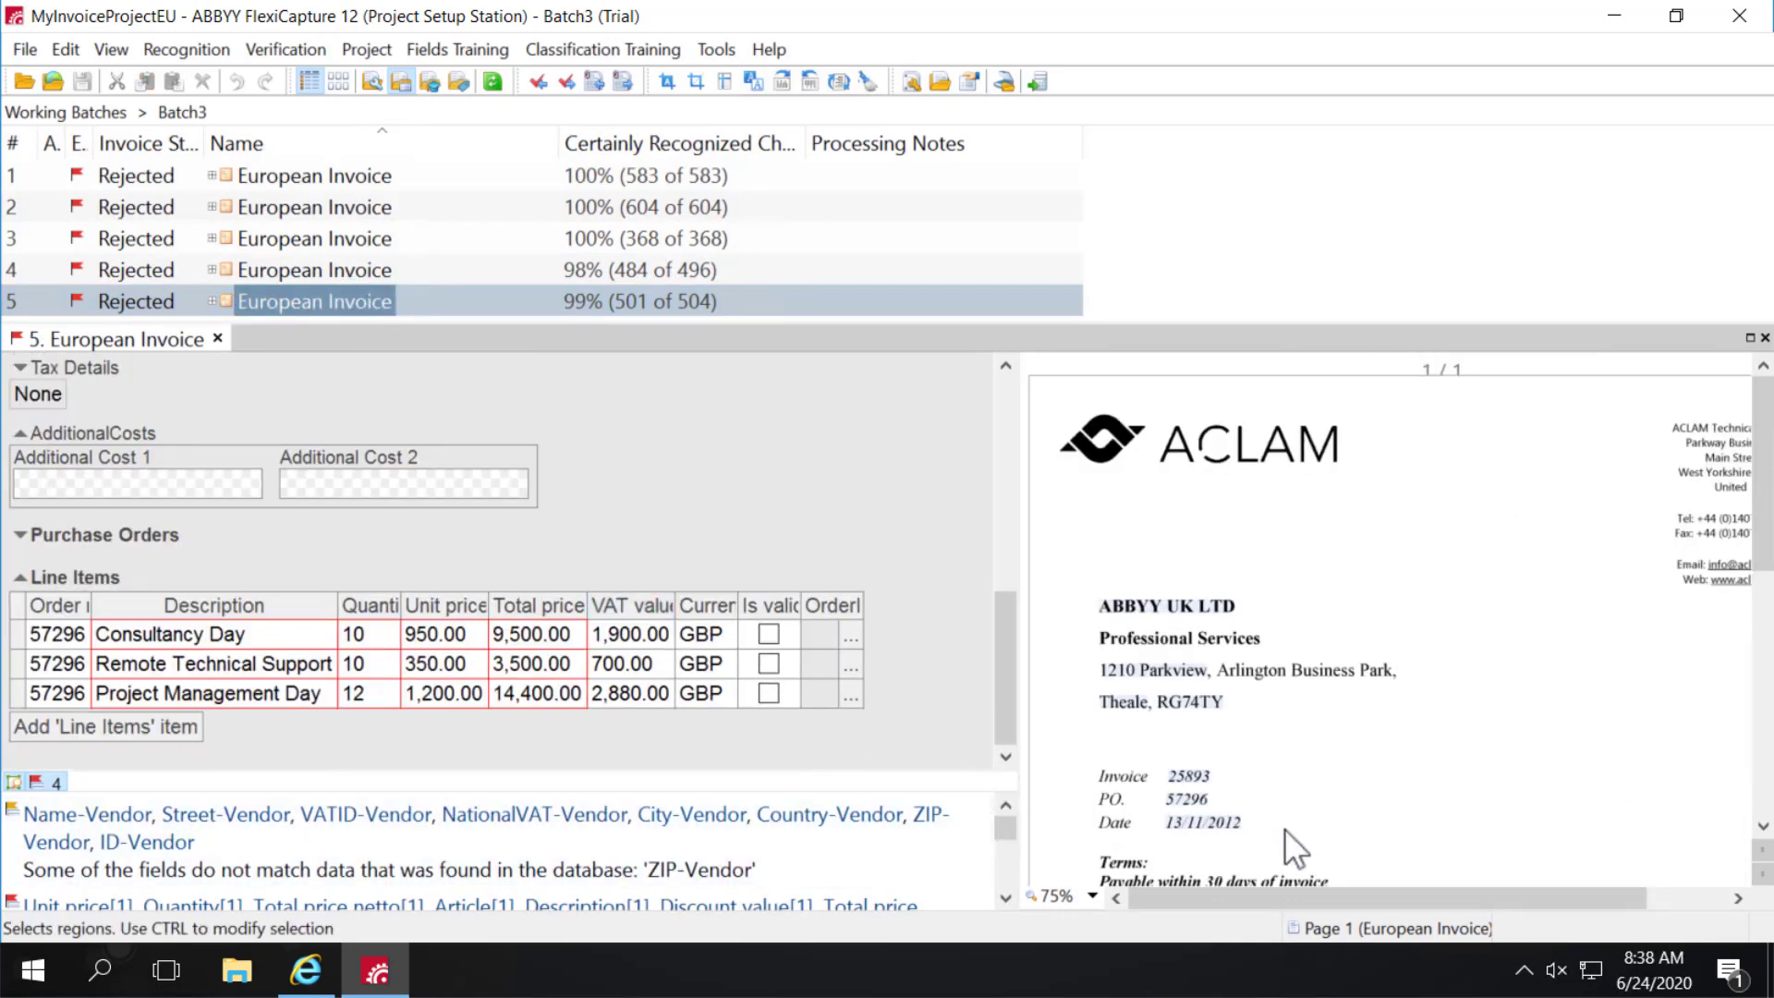
scroll(1301, 720, "down", 5)
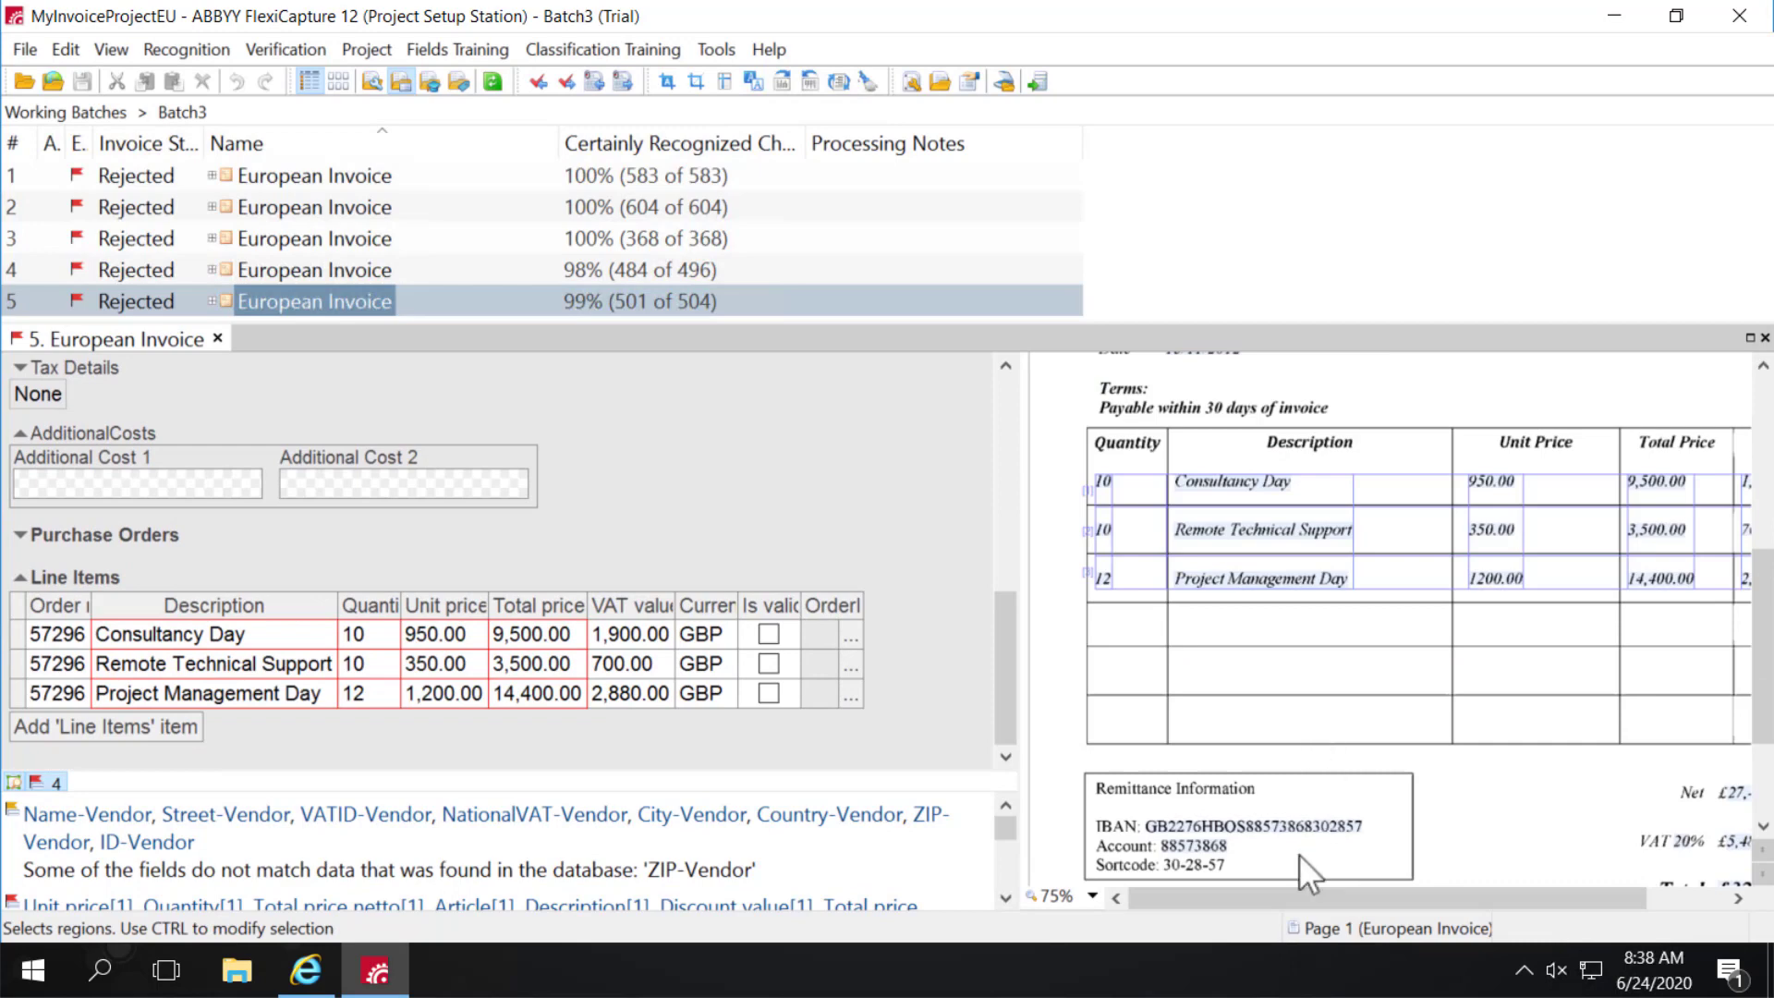
left_click_drag(1278, 902, 1528, 917)
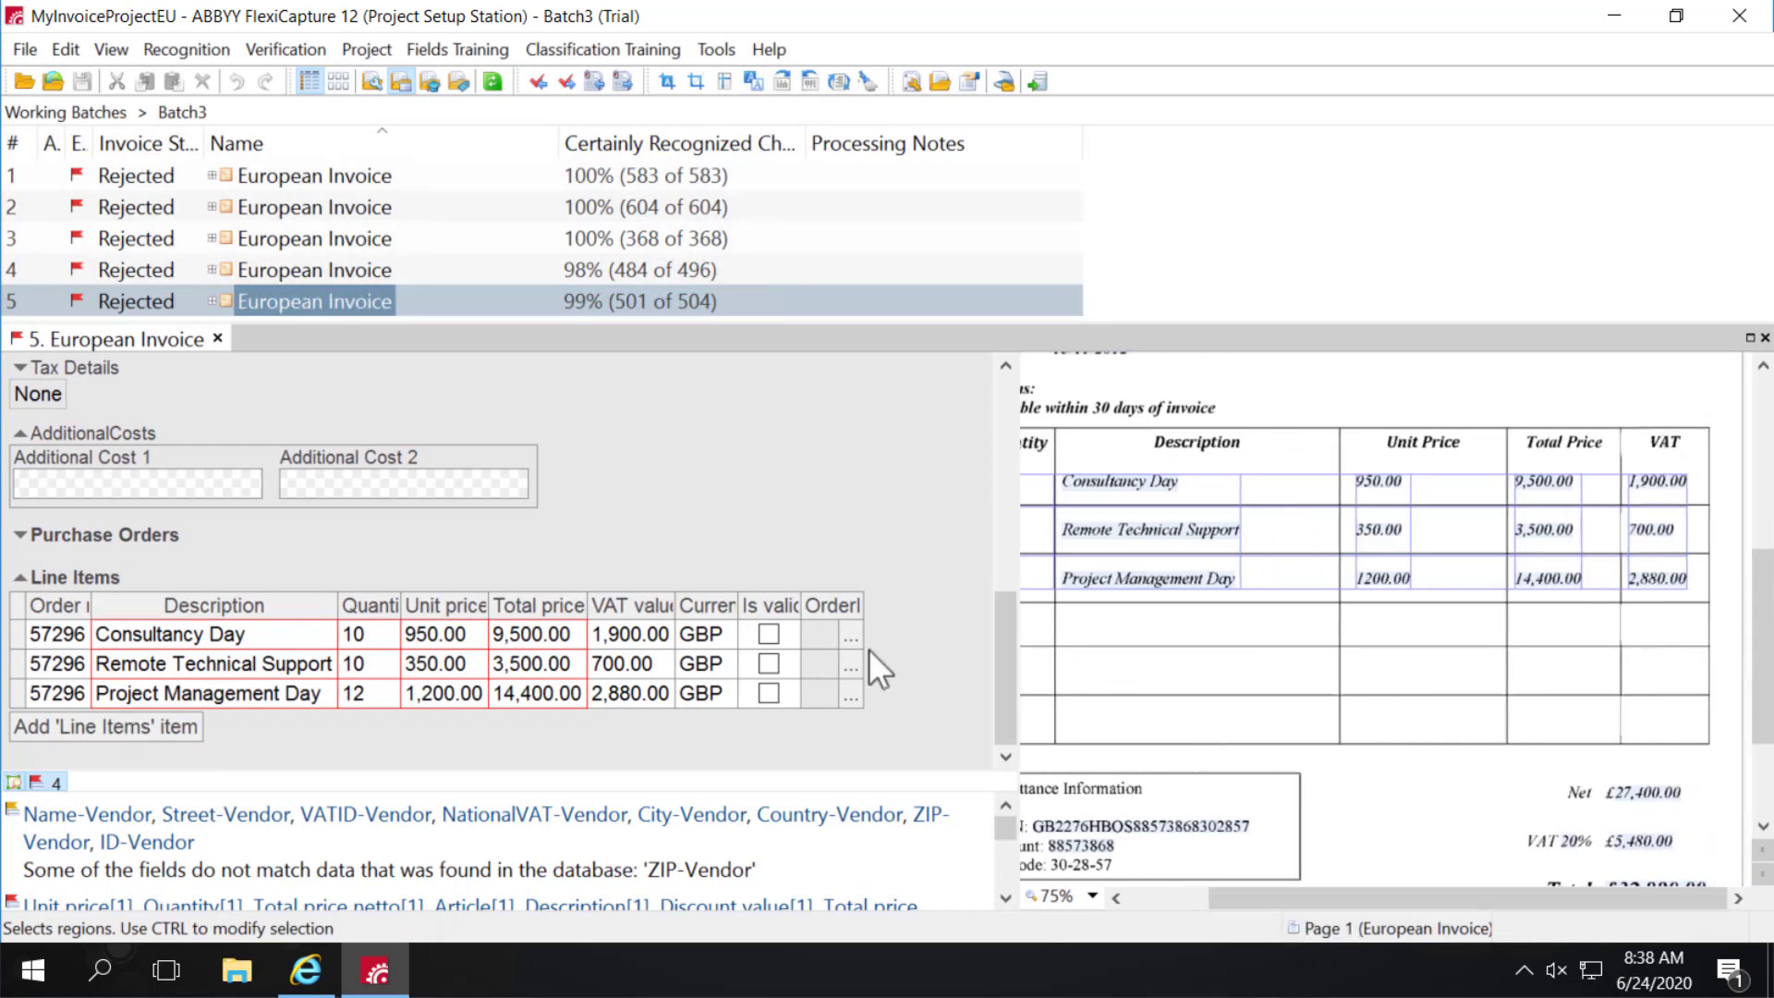
left_click(218, 337)
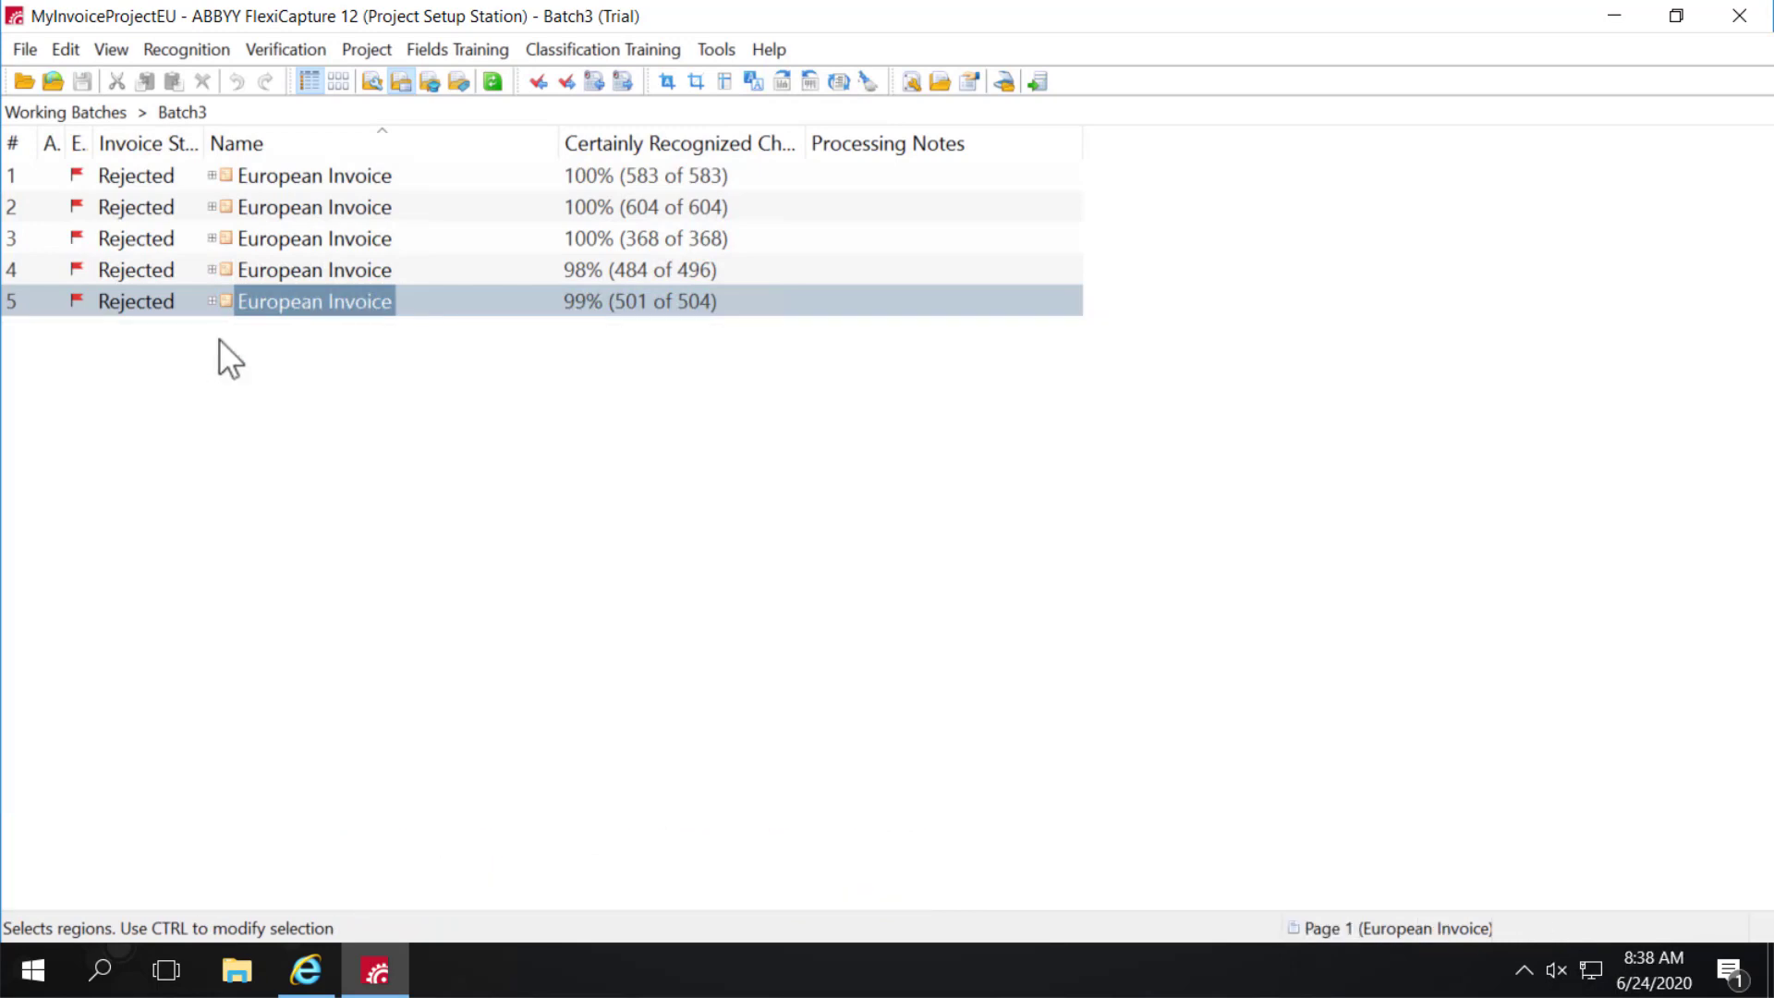
Step: Open the European Invoice document definition for editing and bring up its properties
left_click(369, 48)
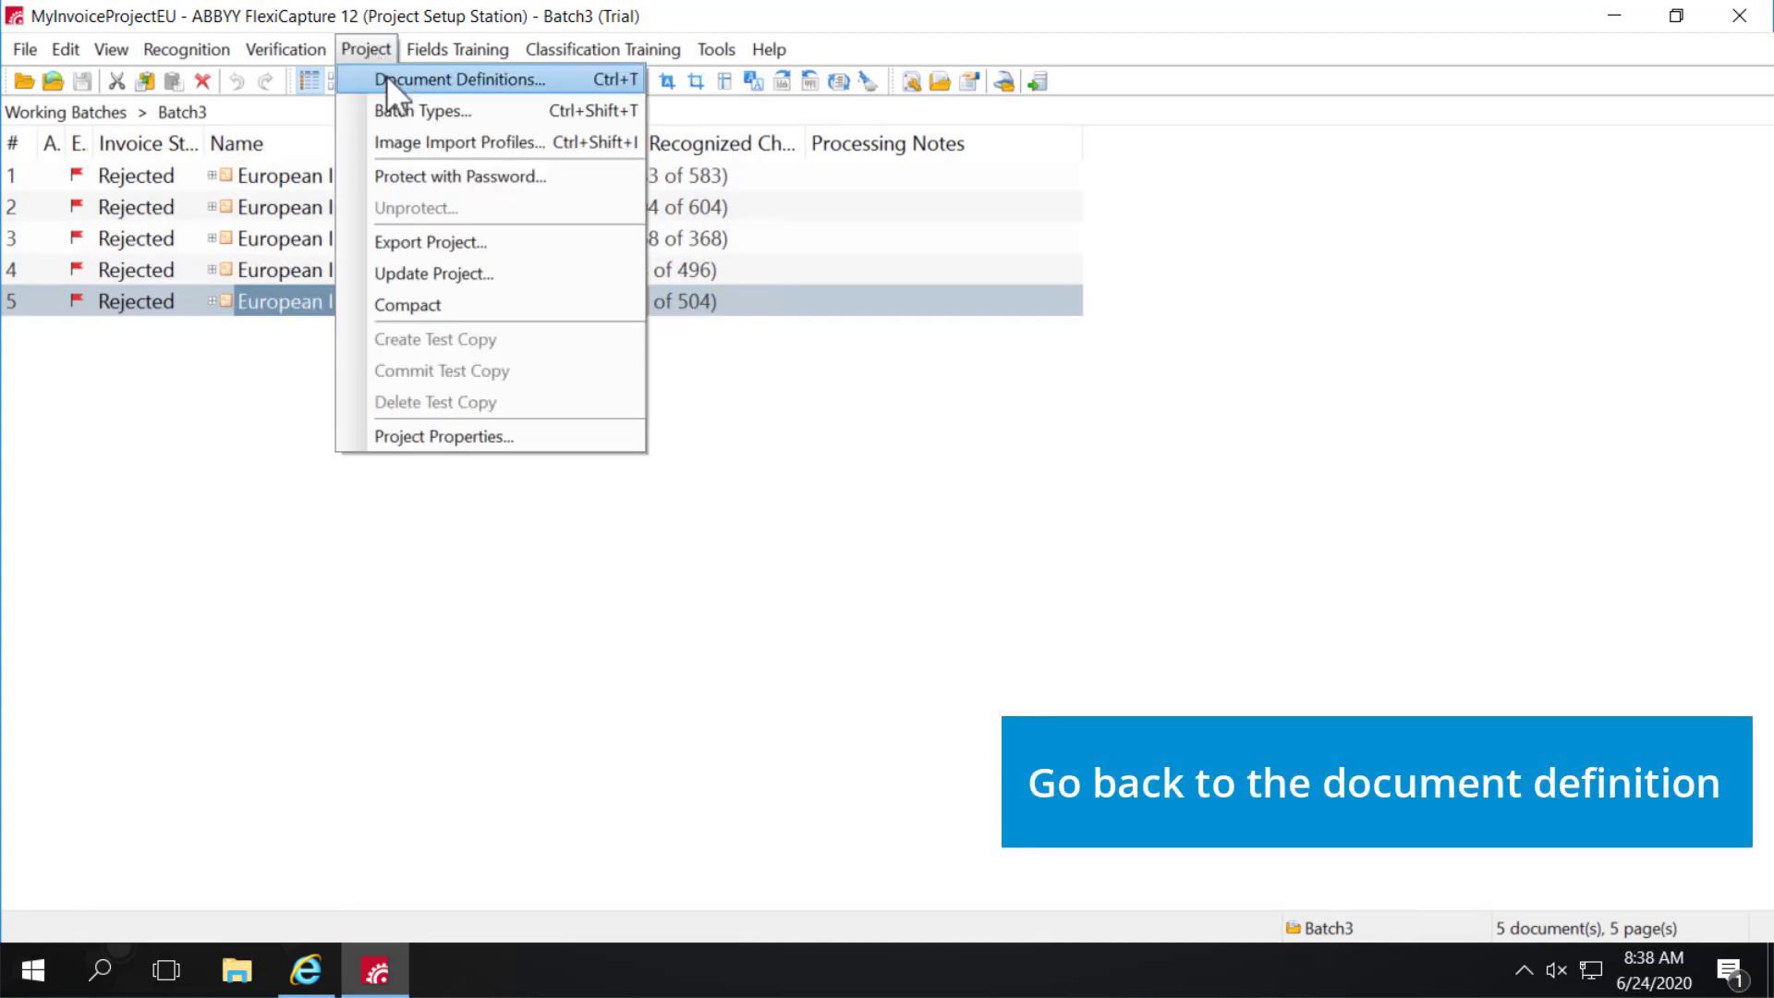
left_click(387, 78)
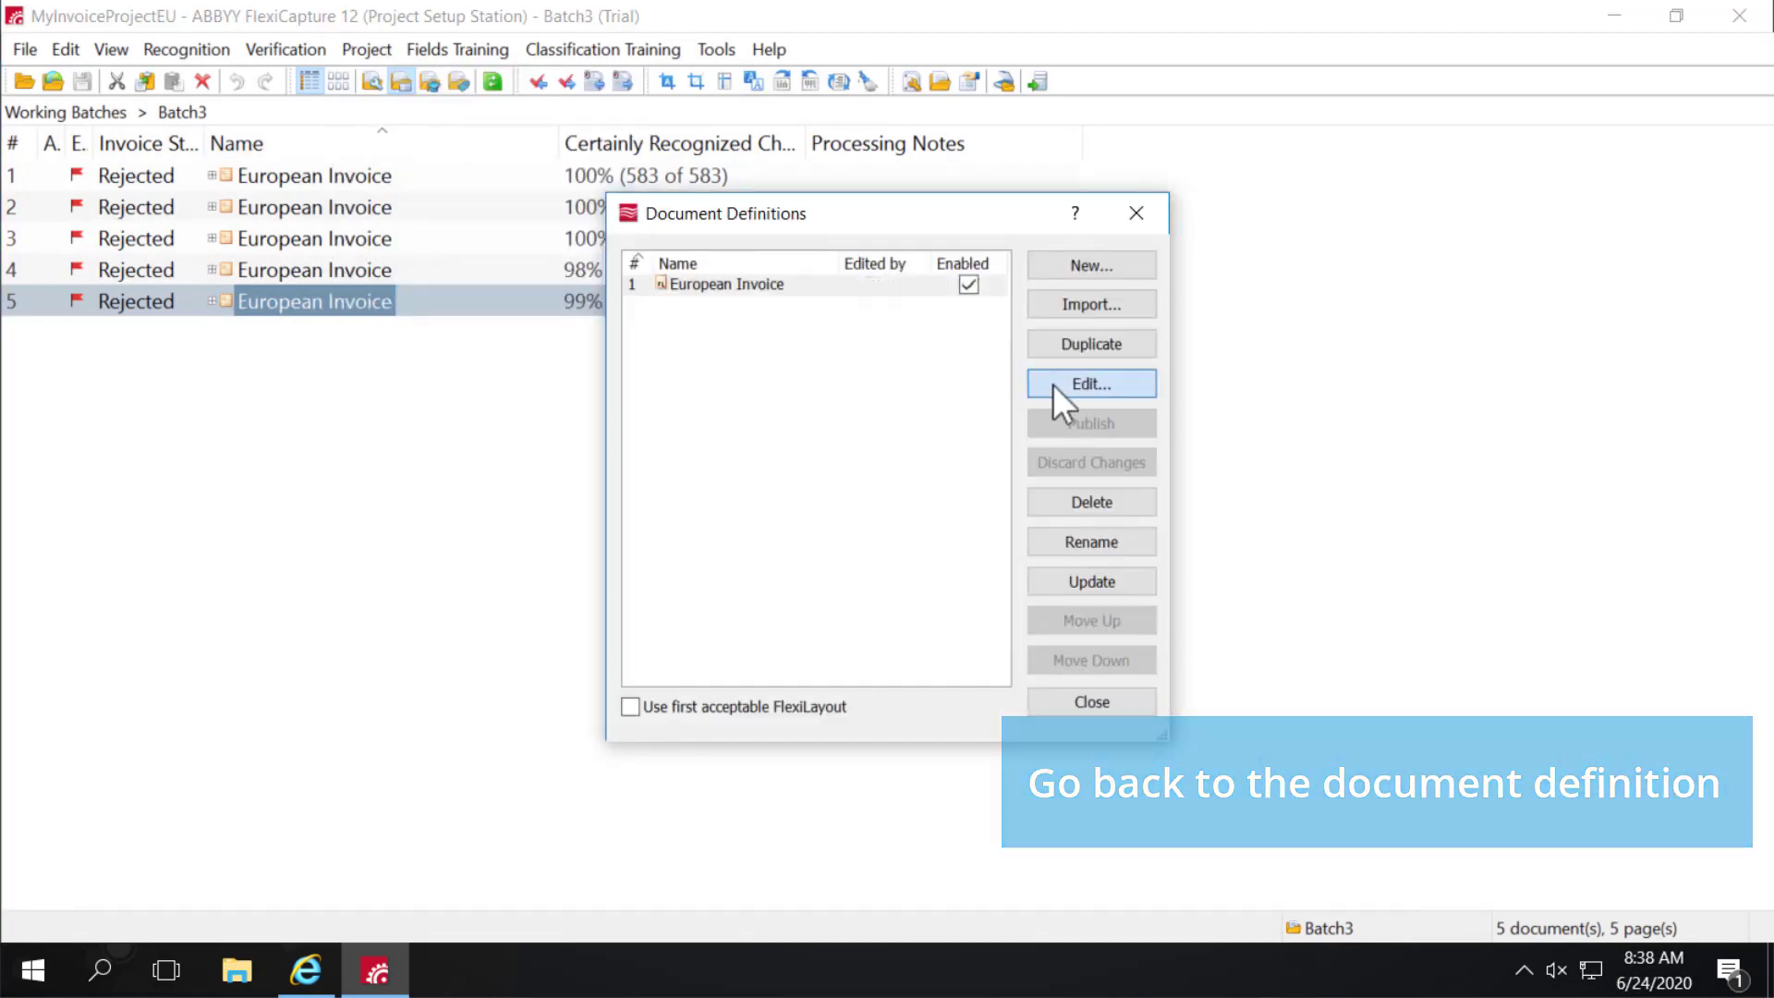
left_click(1051, 384)
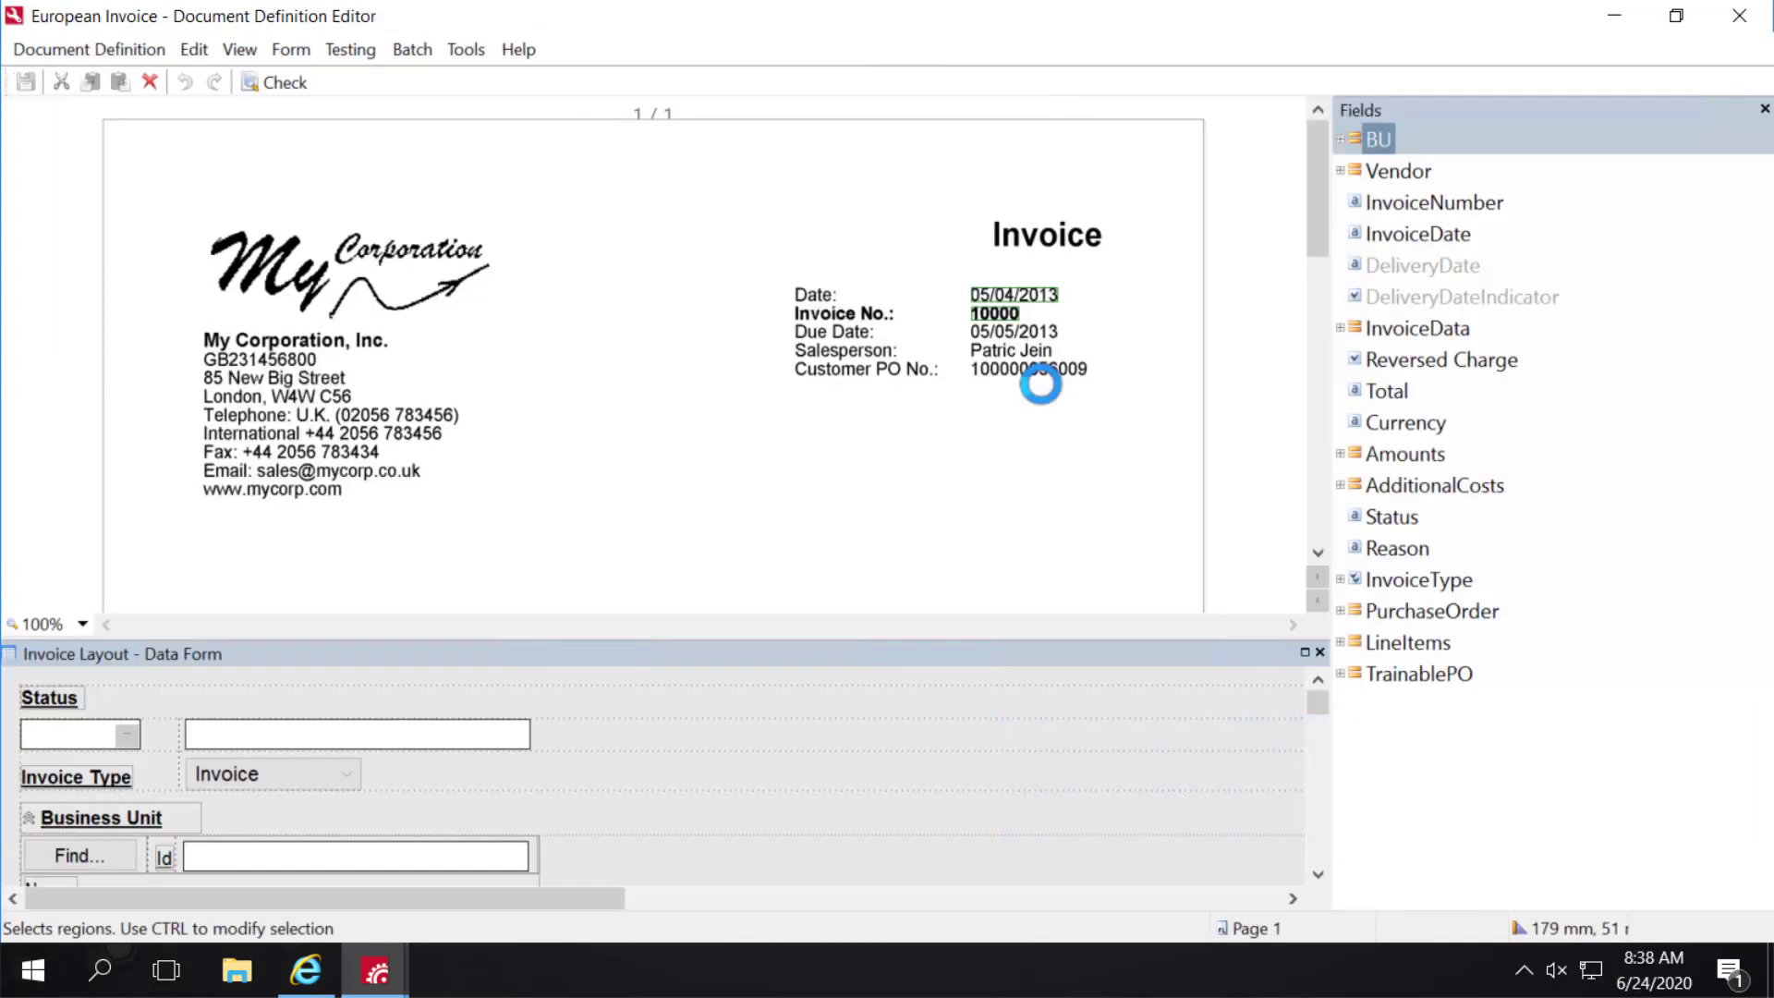
left_click(113, 48)
left_click(174, 148)
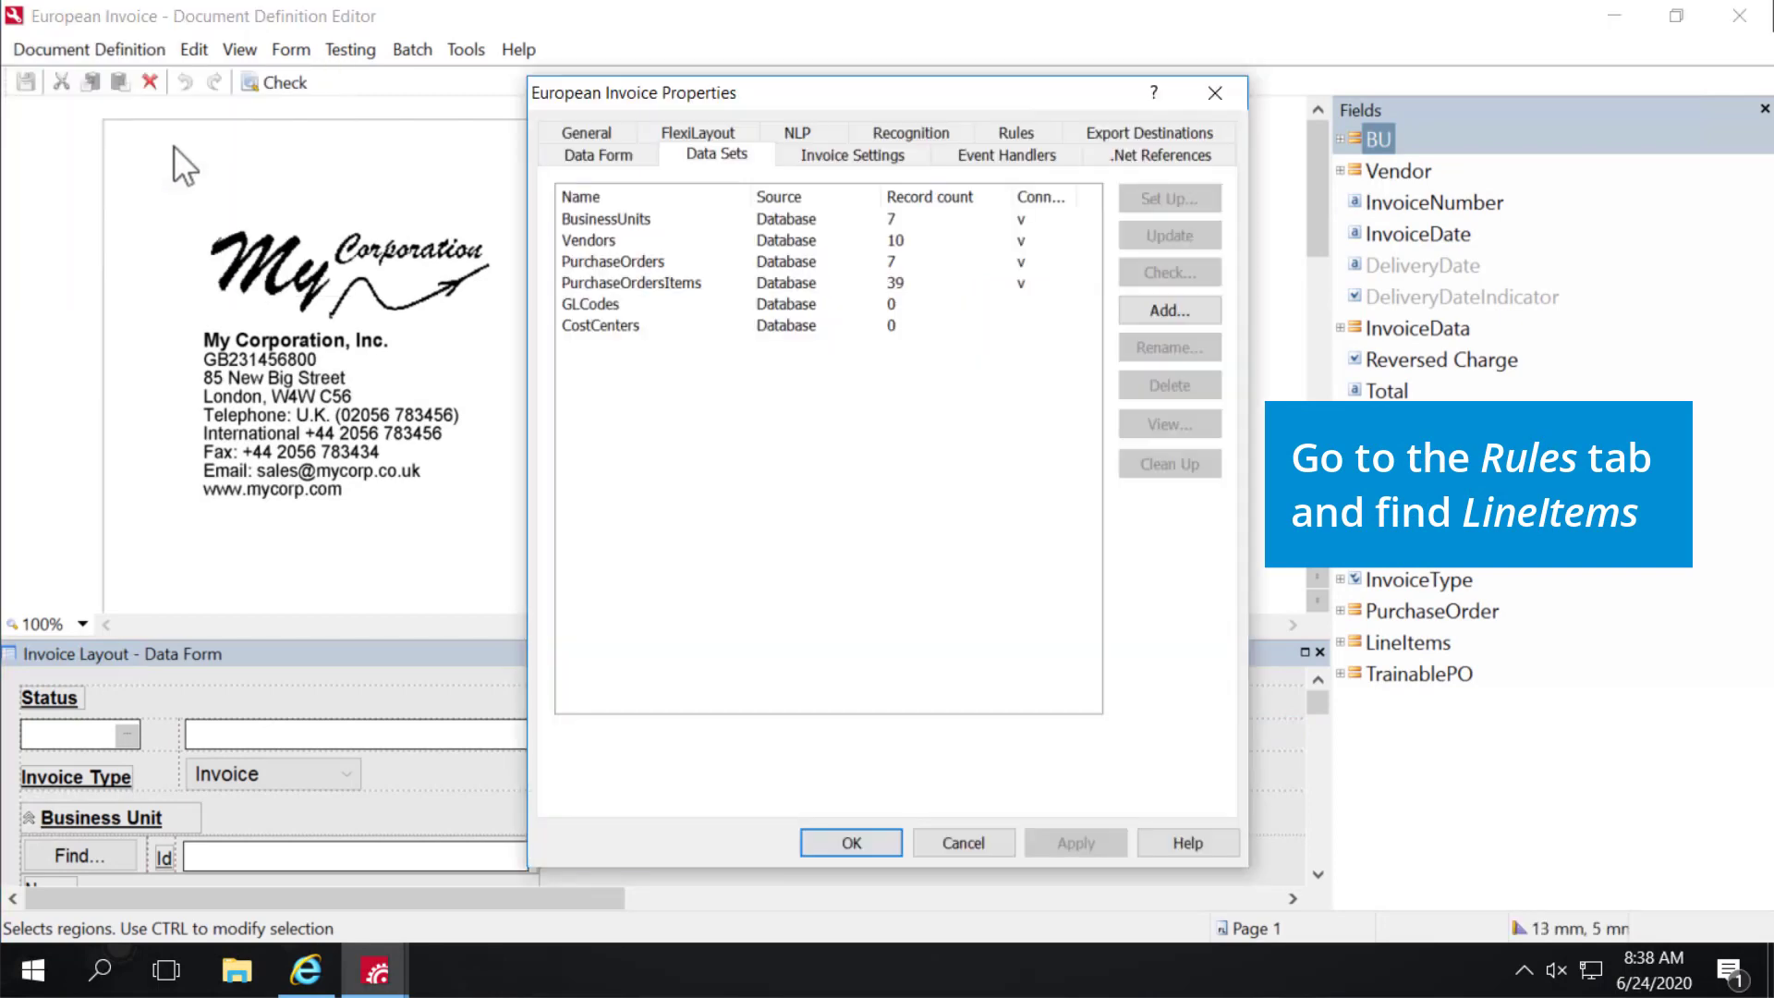
Step: Open the settings of the LineItems rule that matches invoice line items with order items
left_click(1009, 130)
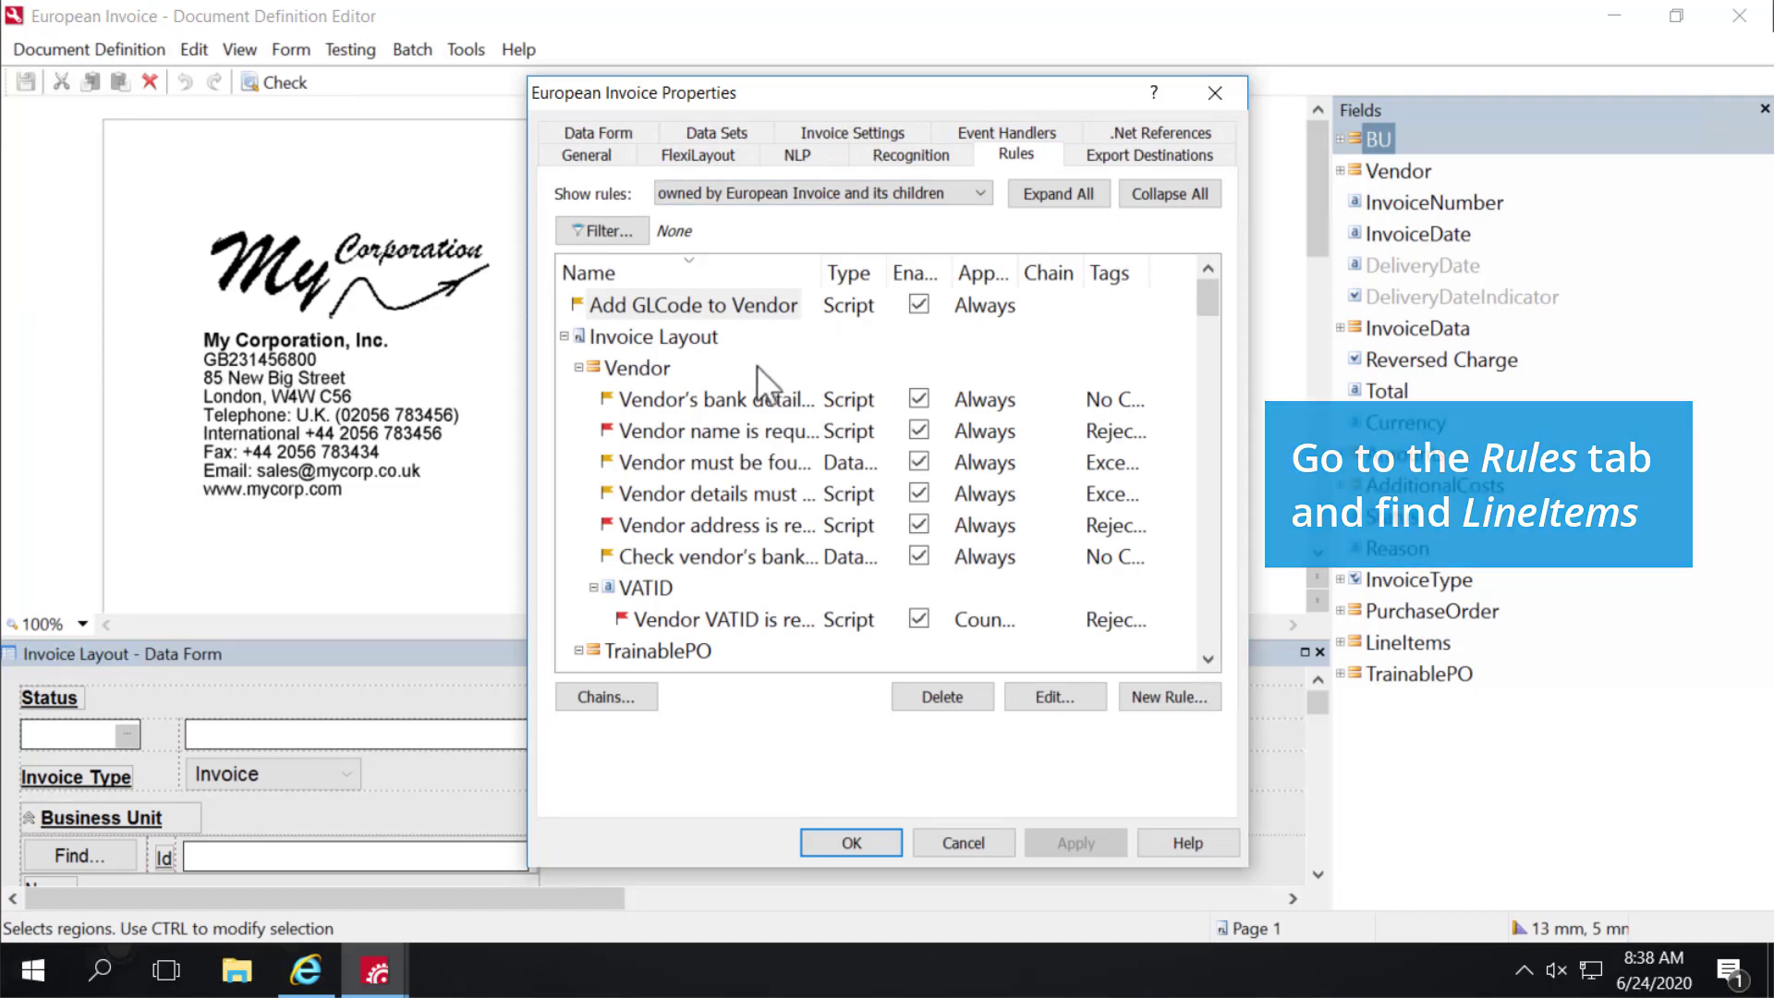
scroll(754, 360, "down", 2)
scroll(741, 327, "down", 1)
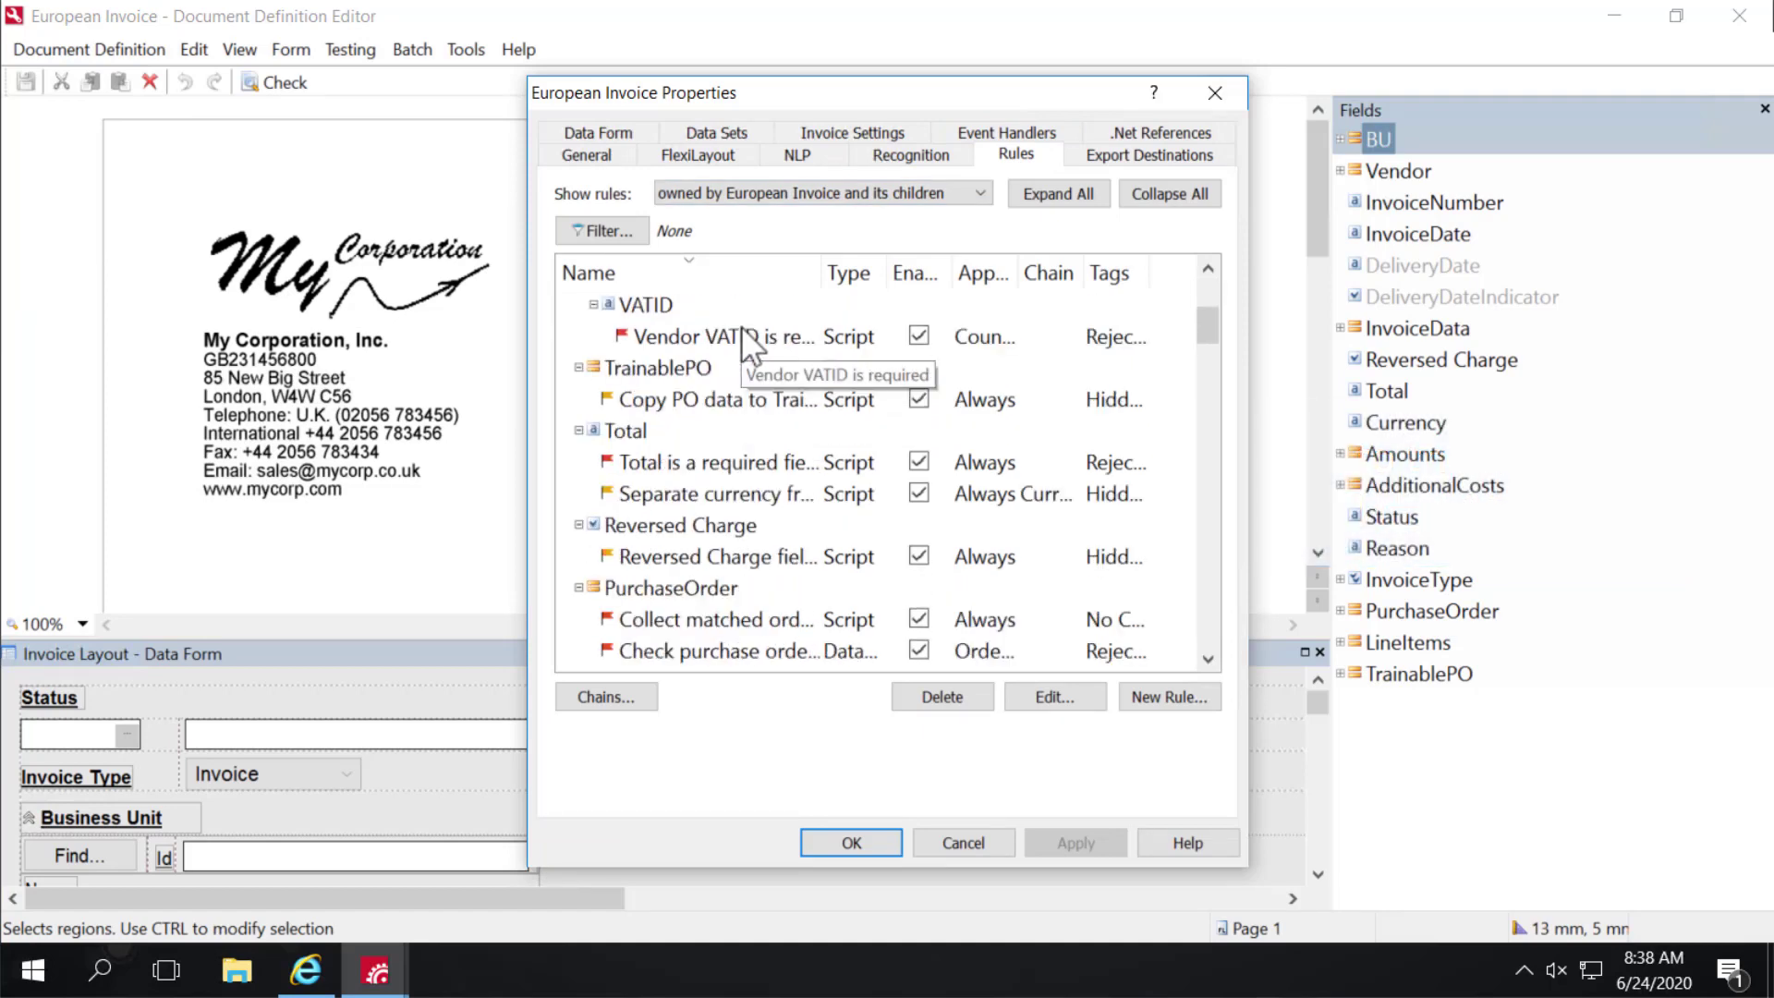
scroll(741, 326, "down", 2)
scroll(741, 325, "down", 1)
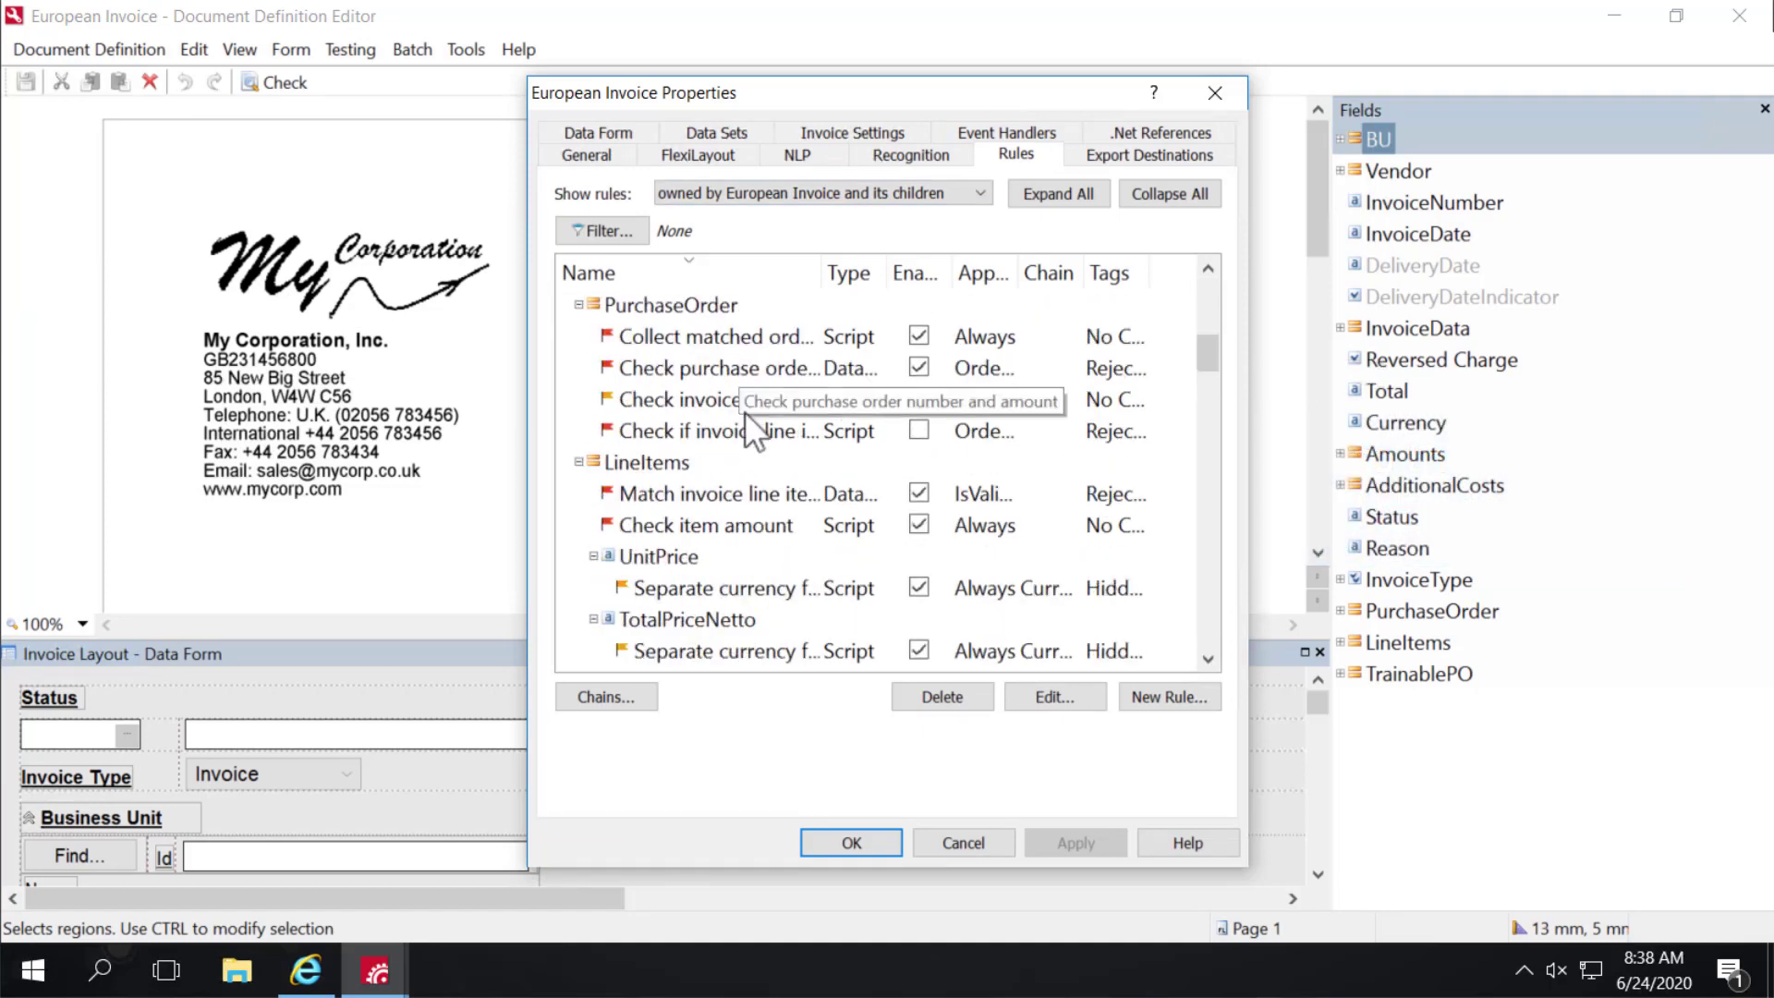
double_click(741, 495)
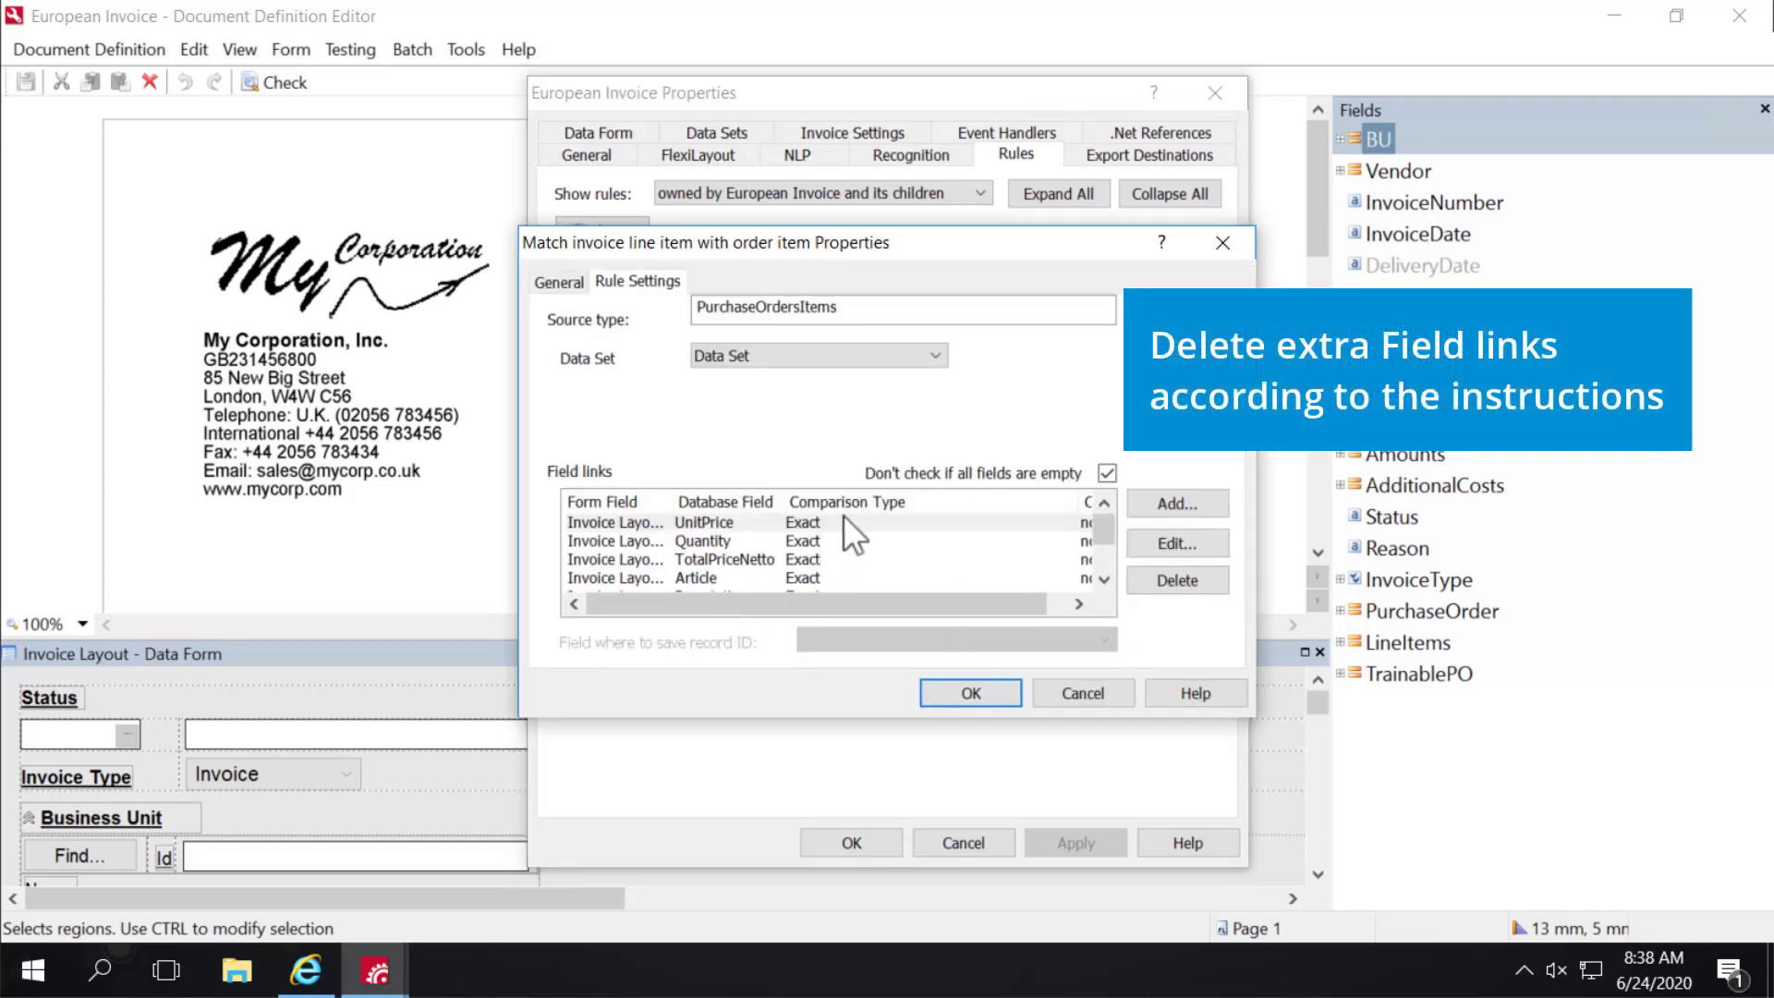
Step: Delete the Description, Discount and TotalPriceBrutto field links from the line item matching rule and confirm the rule settings
left_click(730, 539)
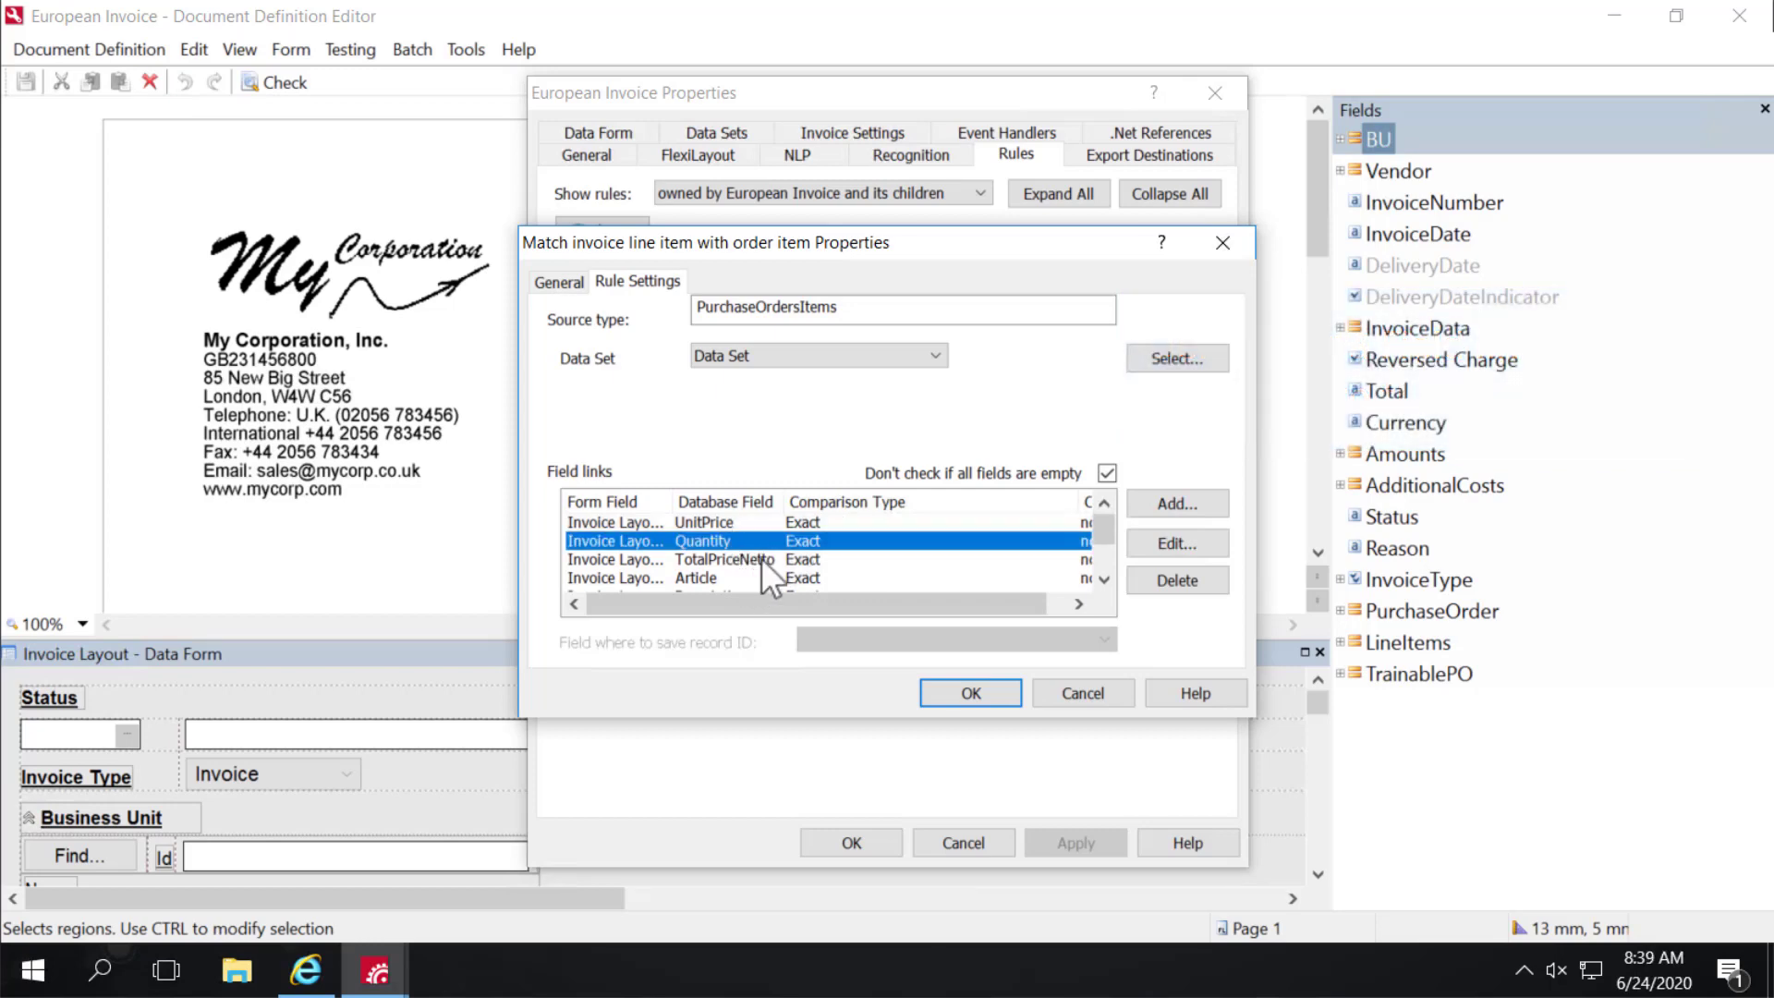
left_click(762, 558)
left_click(735, 577)
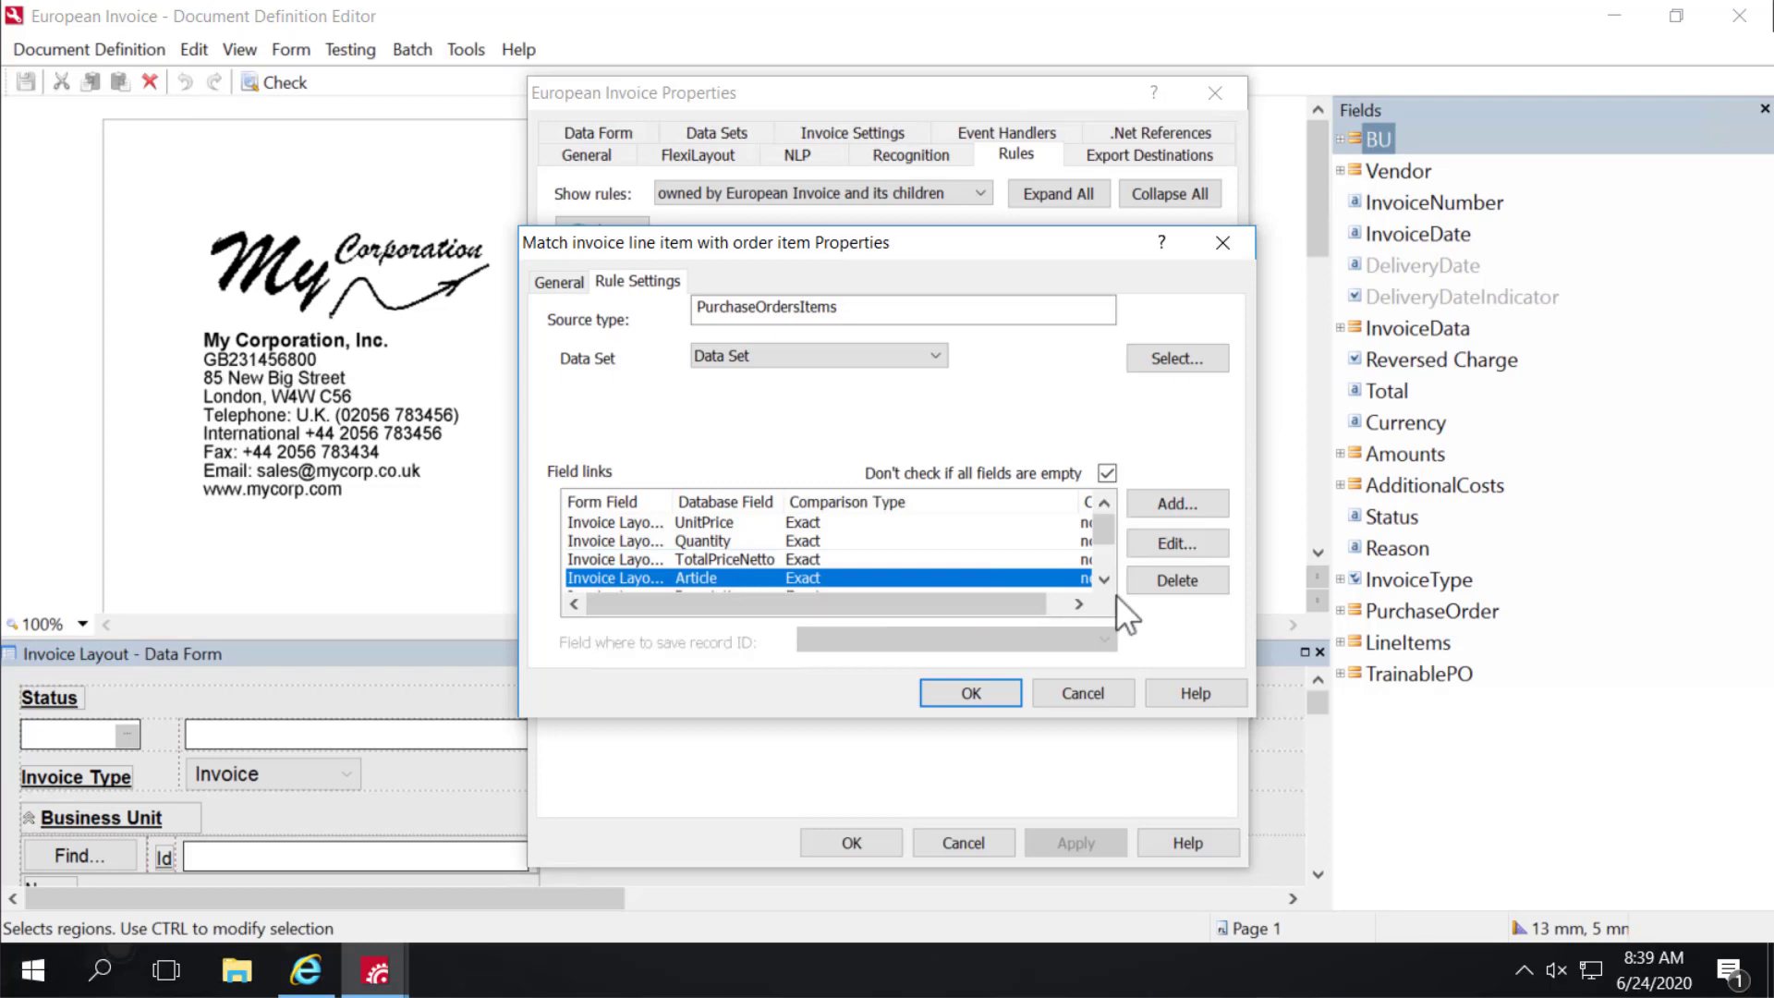
left_click(1102, 580)
left_click(1100, 580)
left_click(1101, 580)
left_click(745, 542)
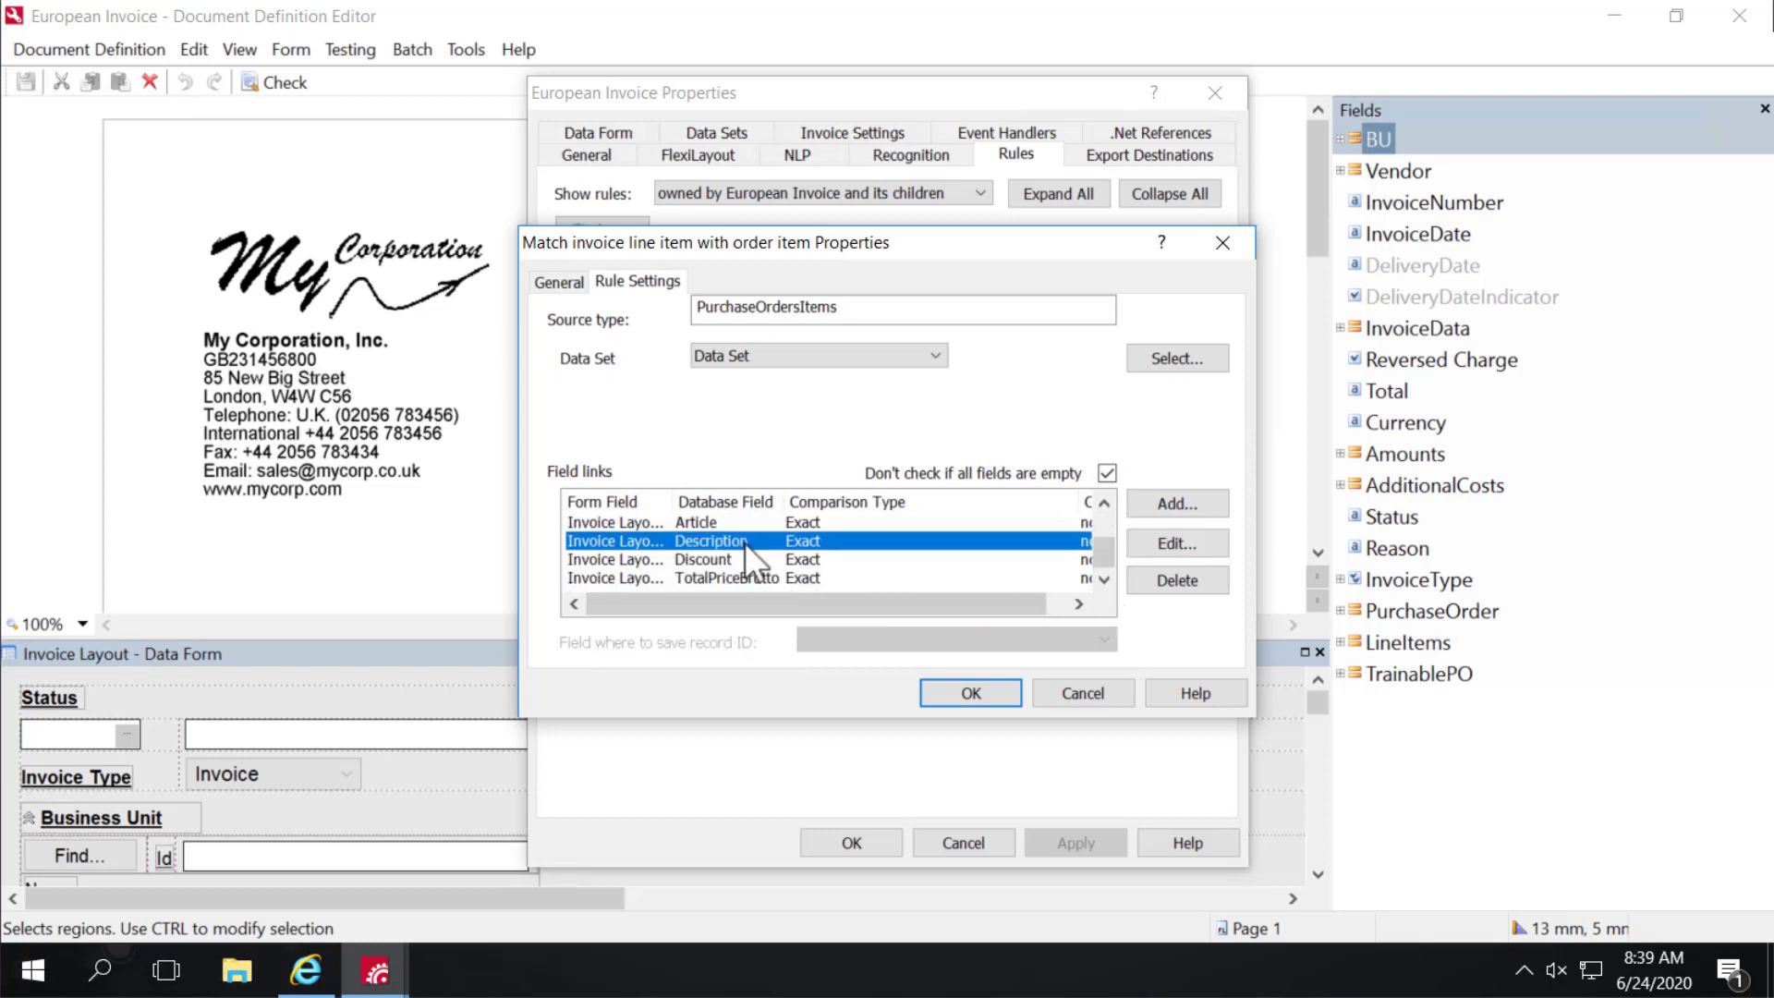
left_click(1184, 580)
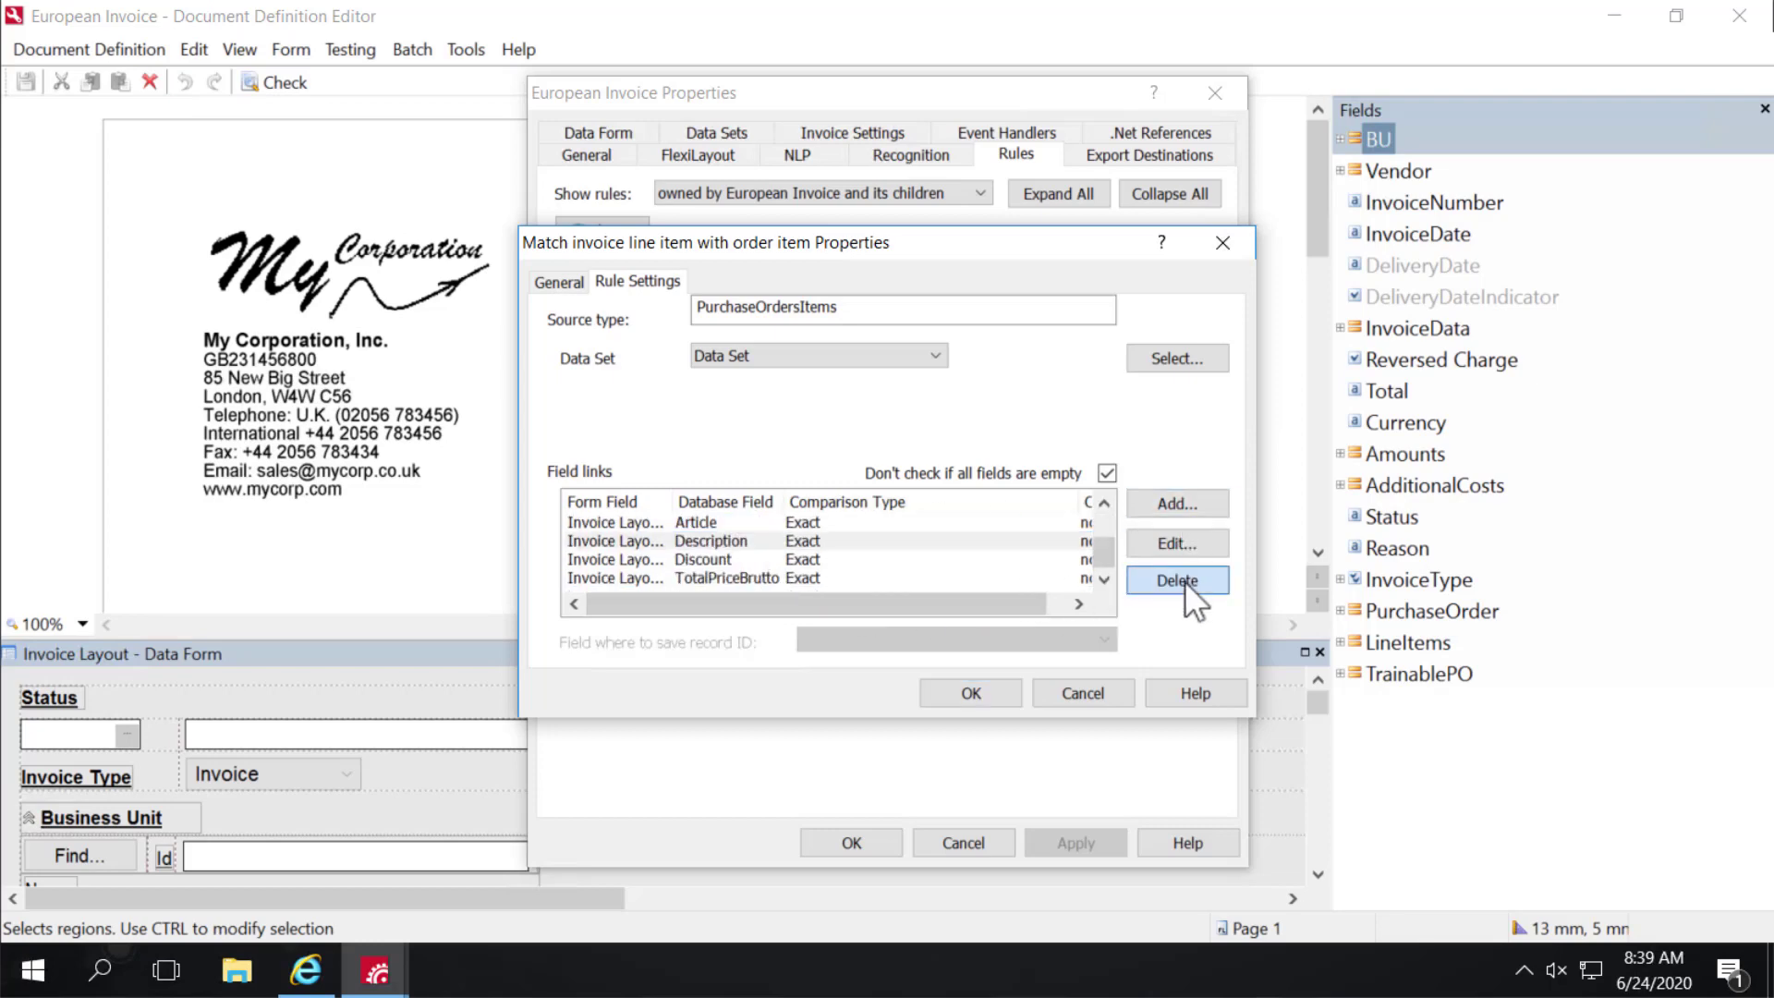
left_click(1166, 582)
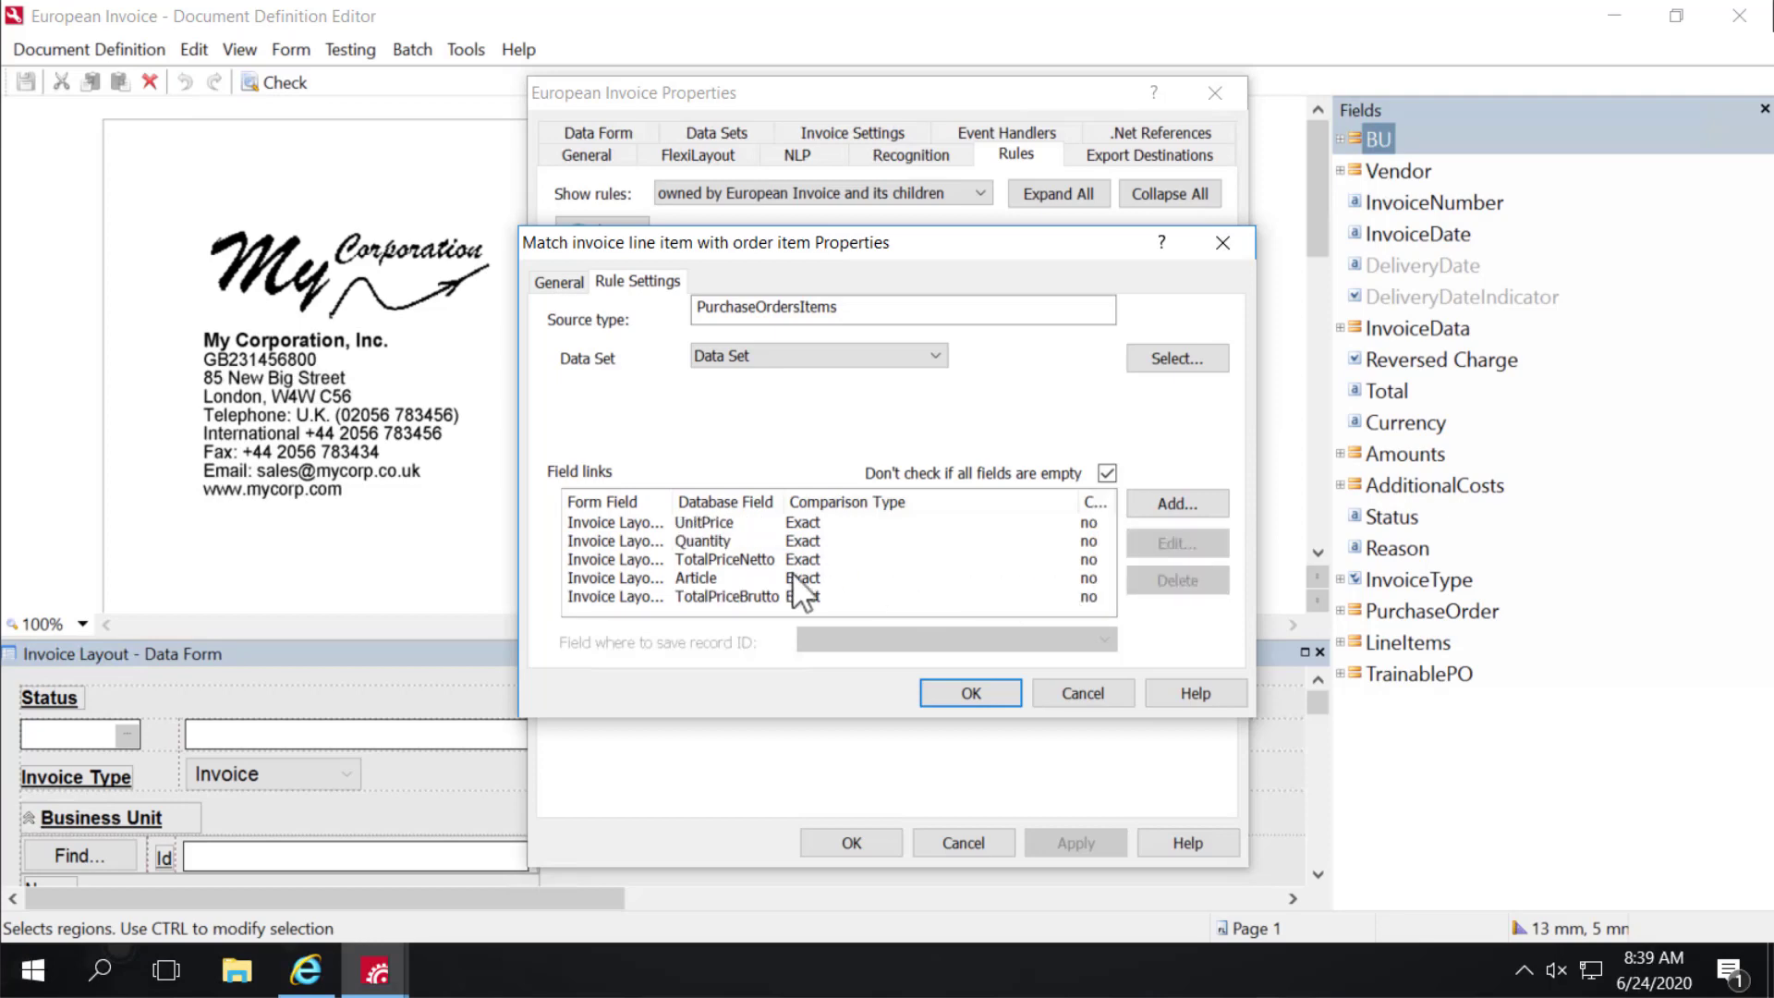
left_click(736, 597)
left_click(1196, 580)
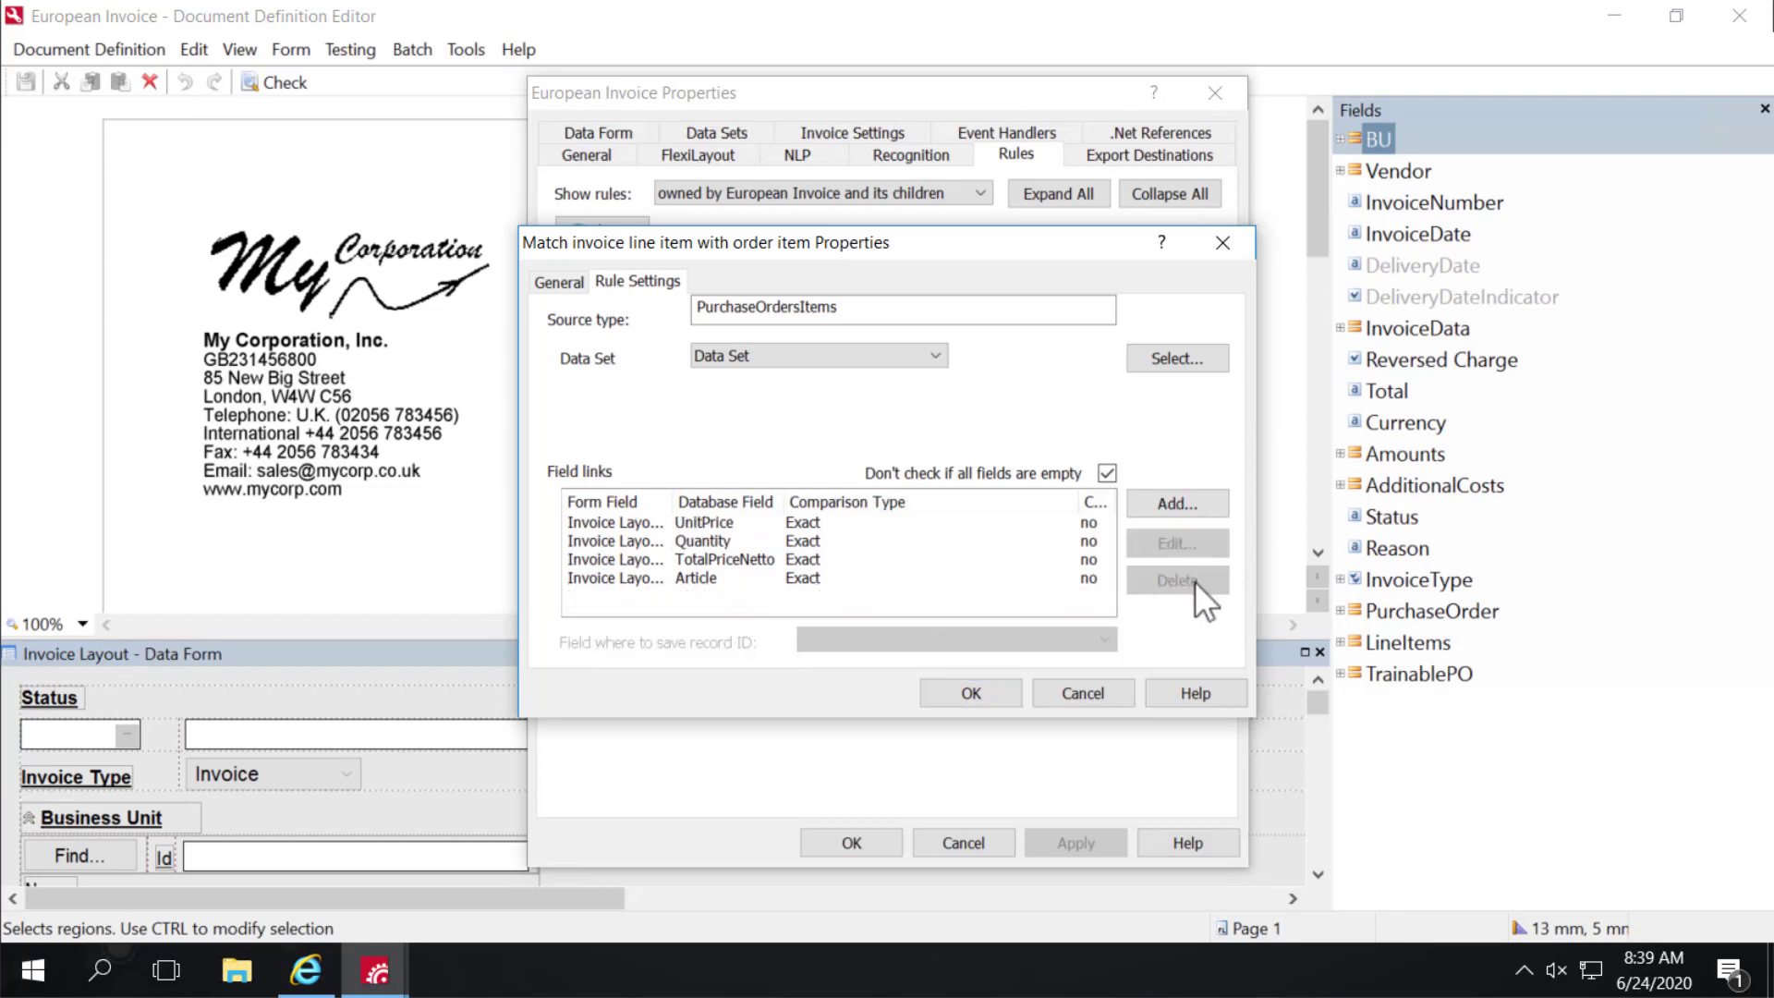
left_click(989, 696)
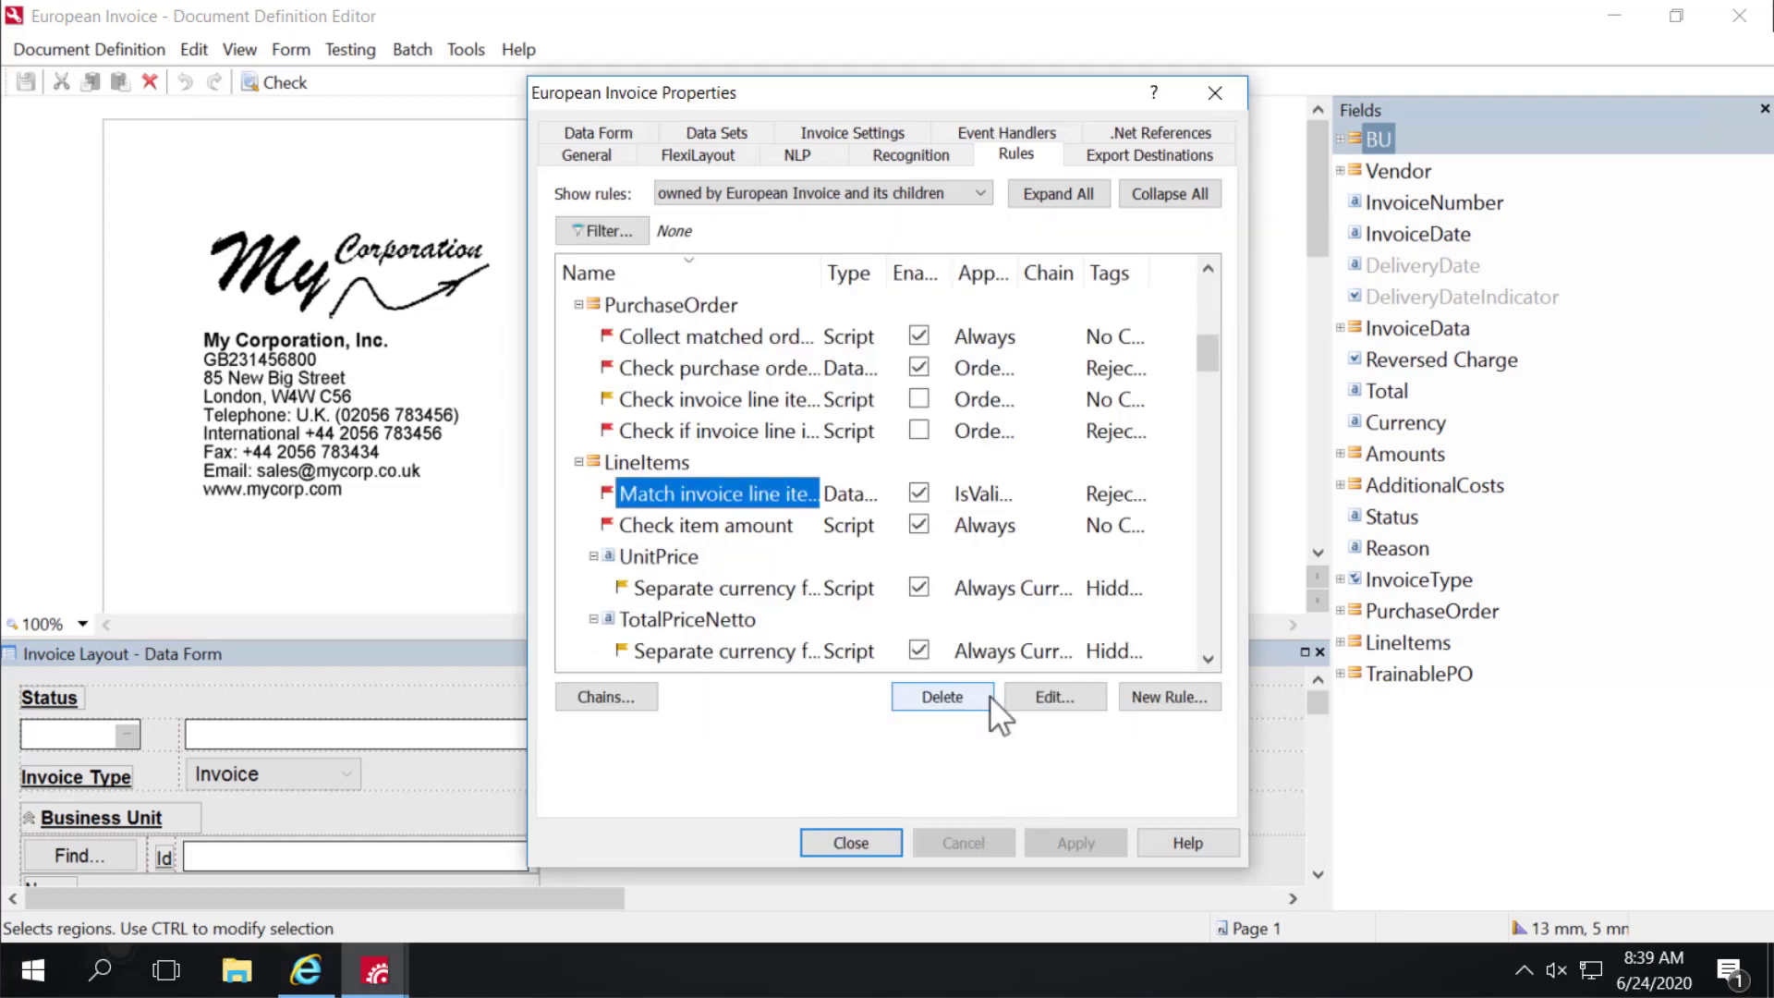
Step: Close the European Invoice properties, then save and close the document definition
left_click(863, 845)
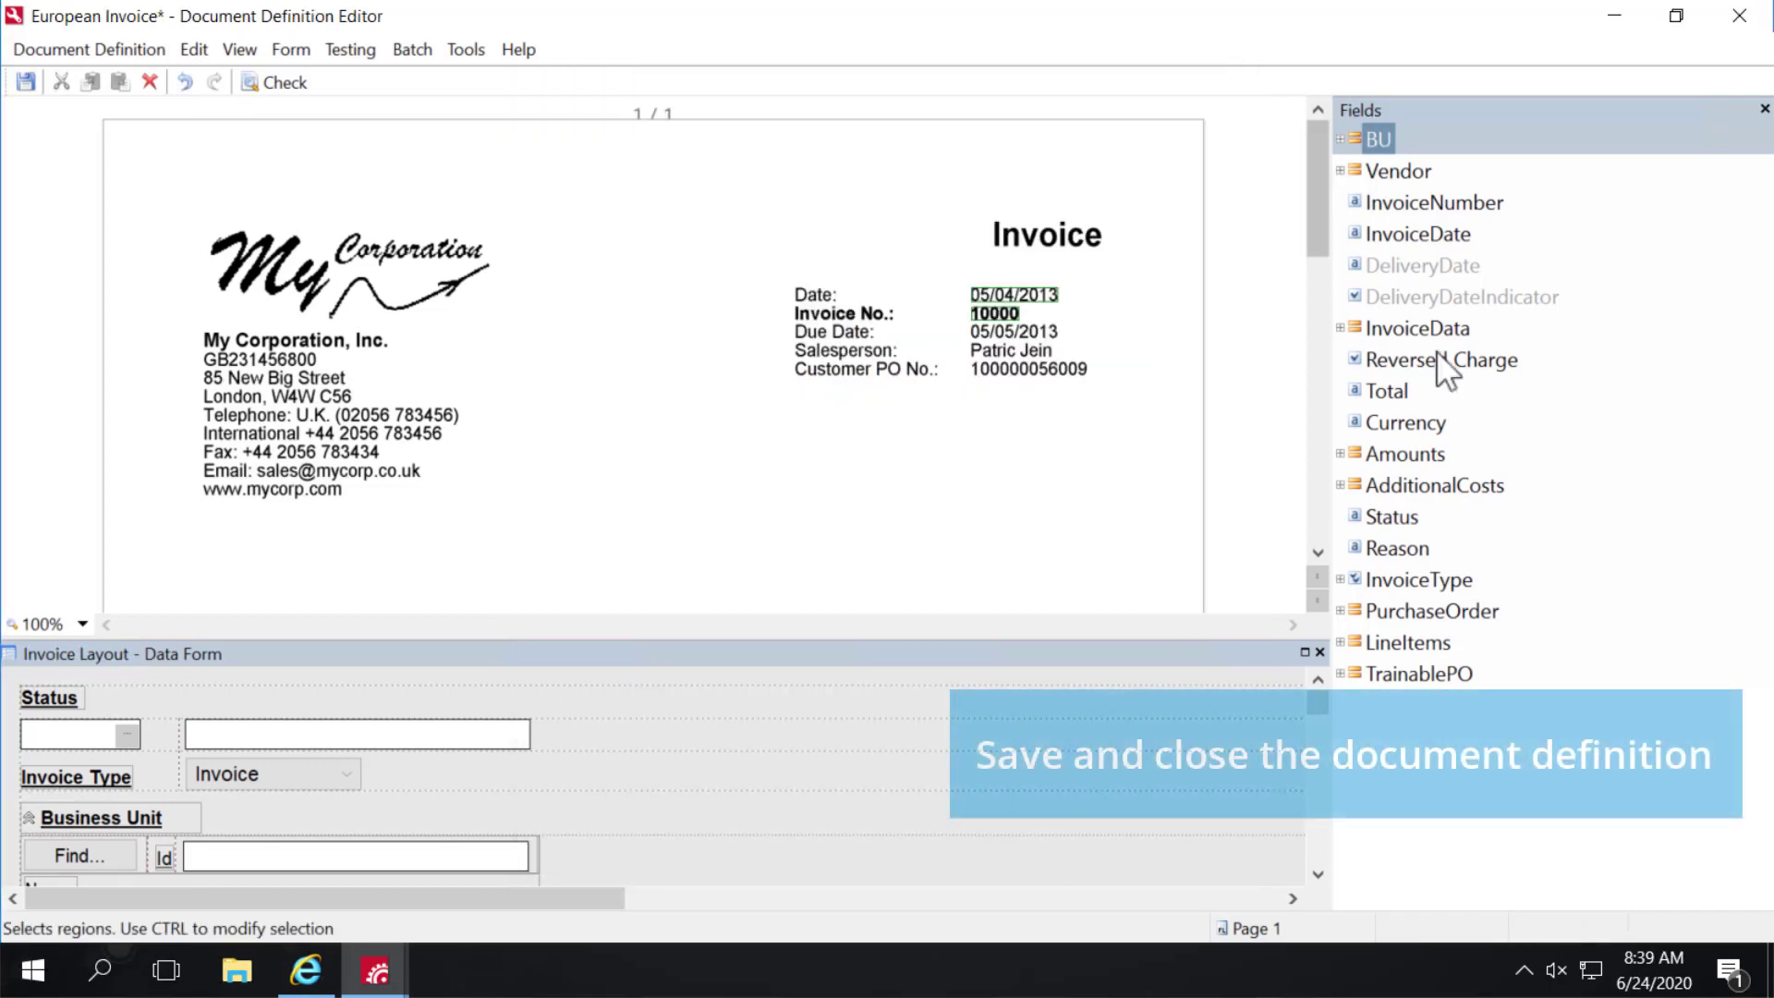
left_click(1739, 15)
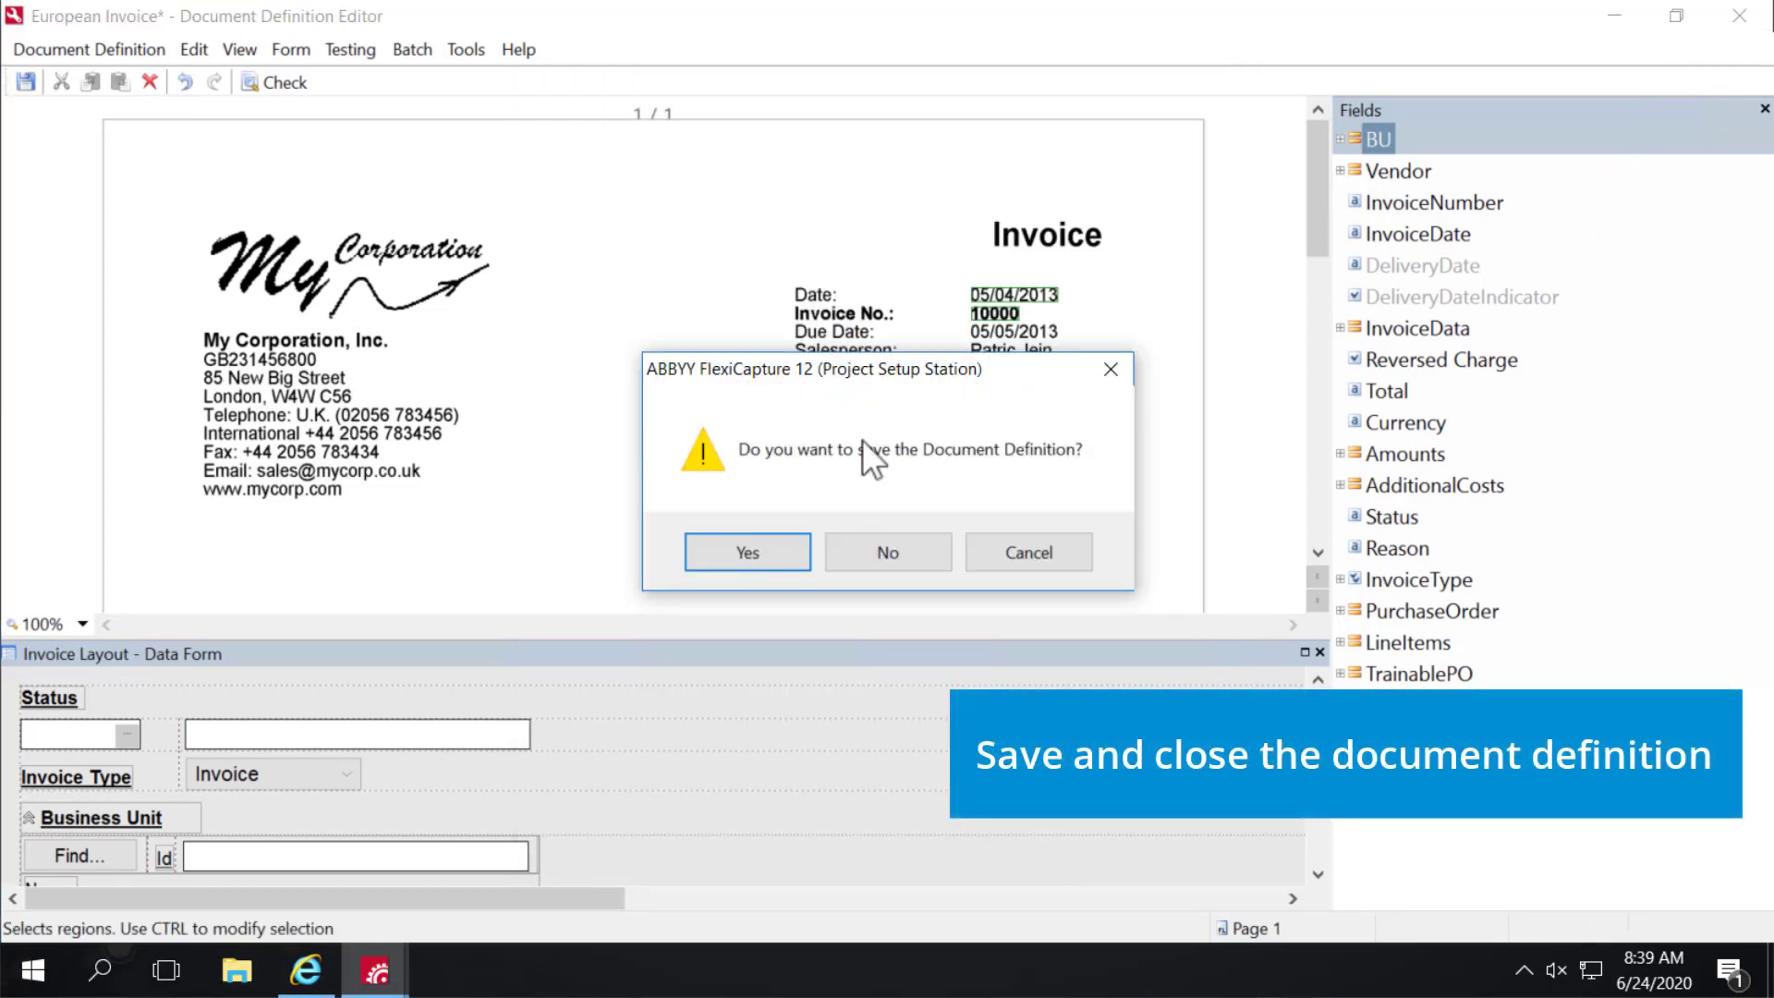
left_click(768, 545)
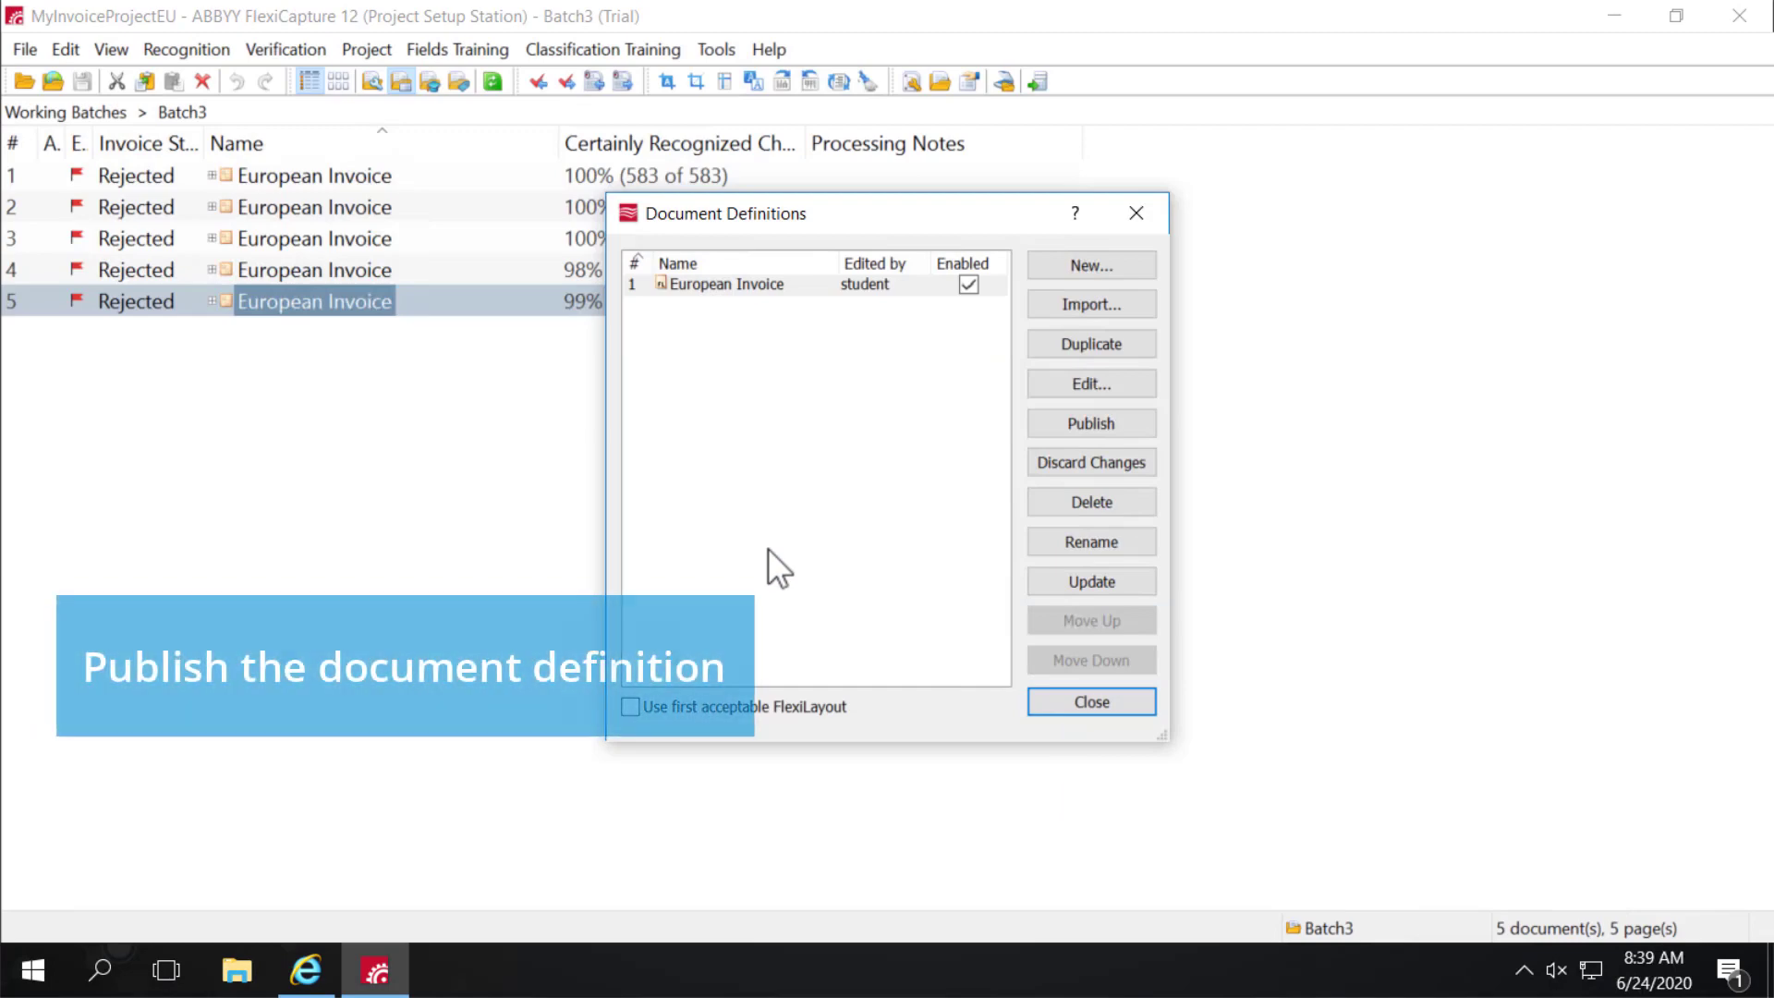
Step: Publish the European Invoice document definition and close the list of document definitions
left_click(1083, 421)
left_click(844, 551)
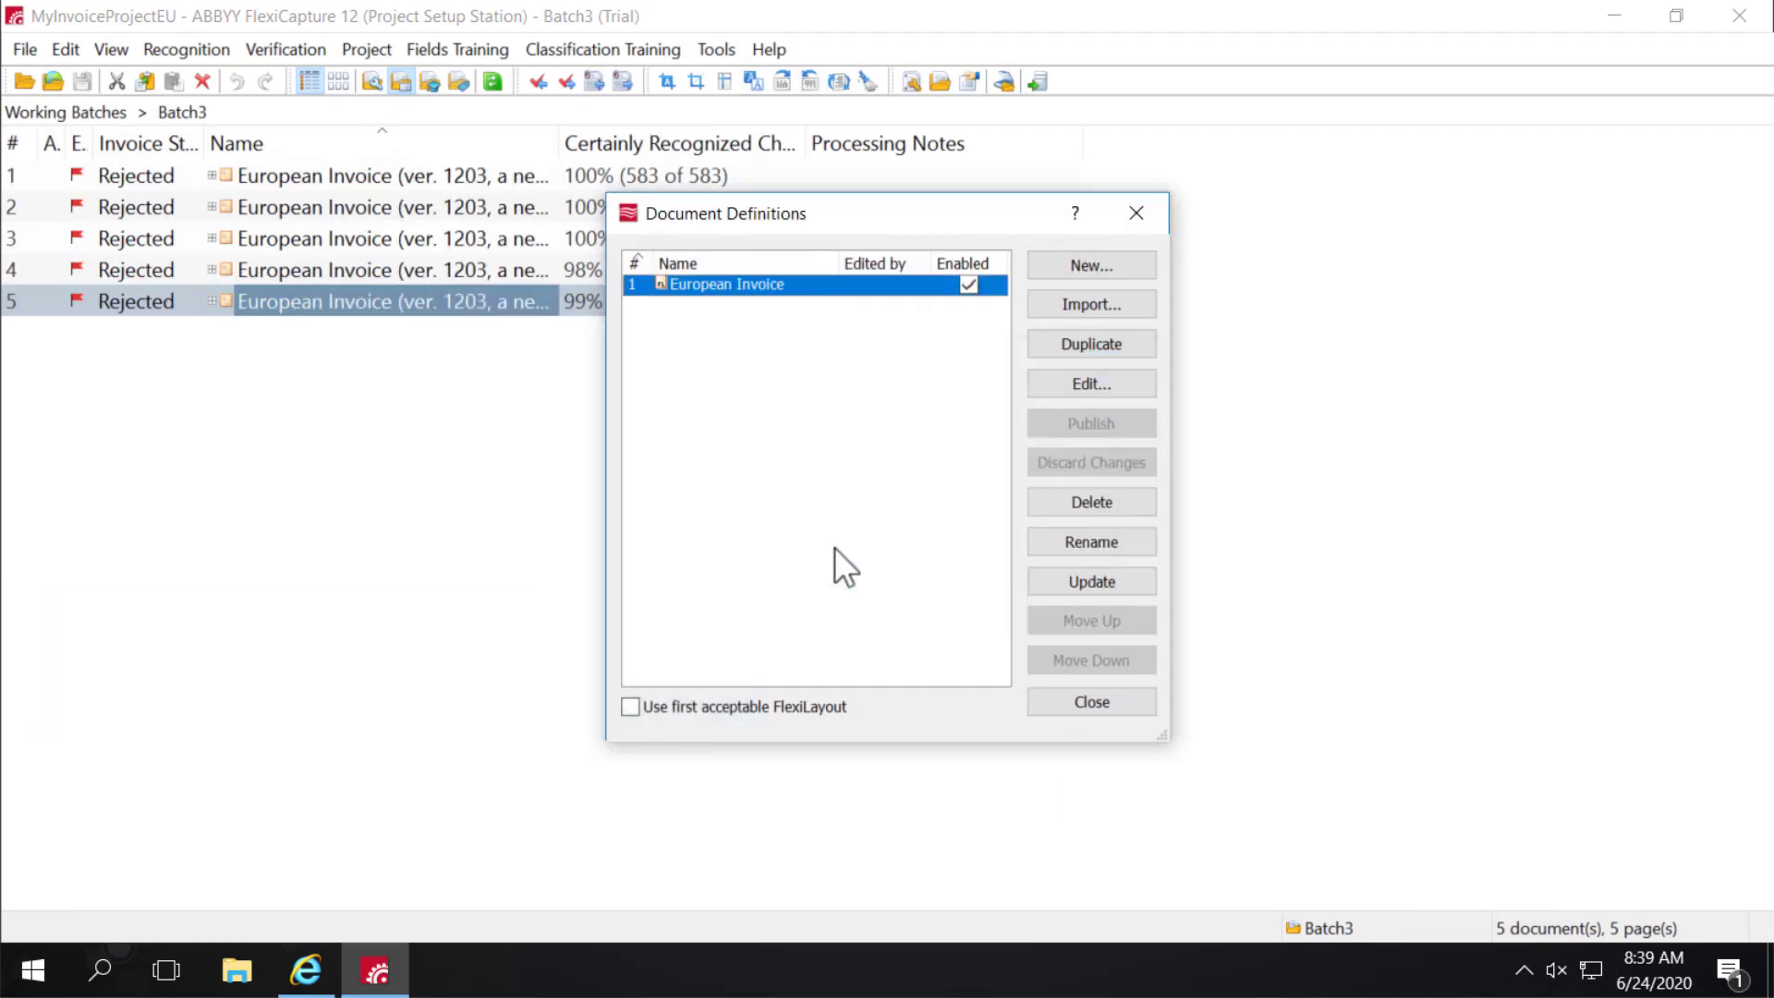
left_click(1136, 213)
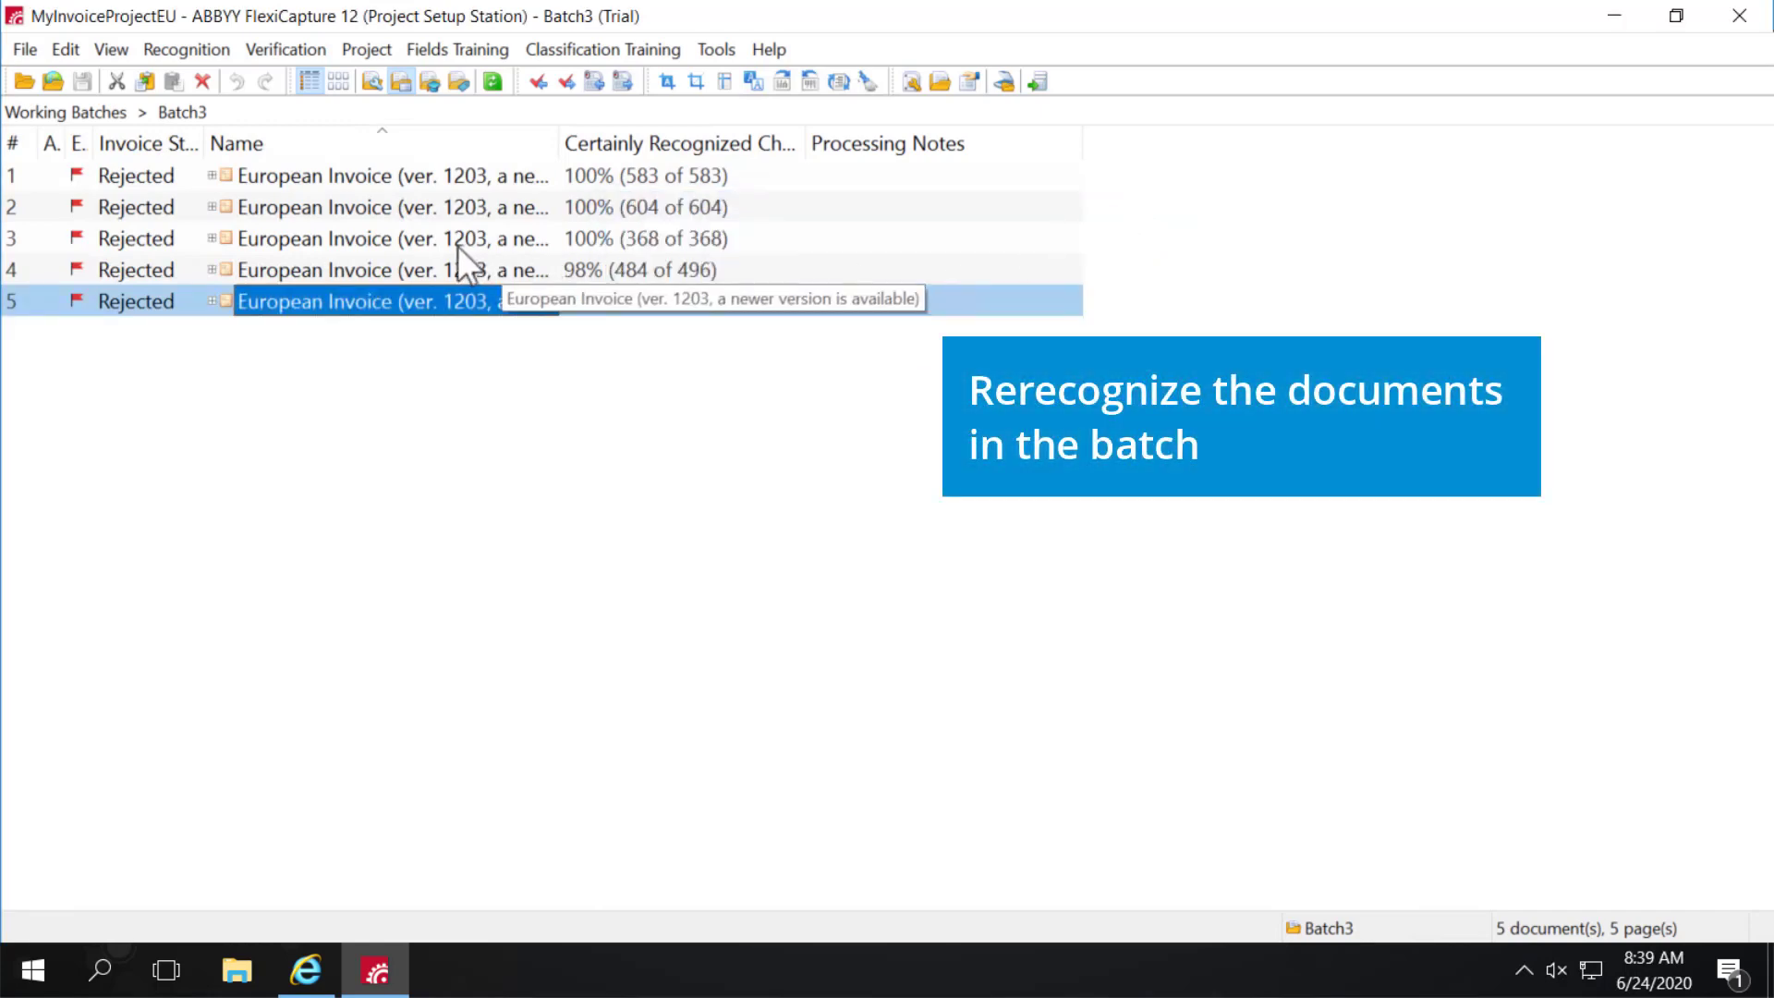
Step: Rerecognize all documents in Batch3
key("ctrl+a")
left_click(716, 49)
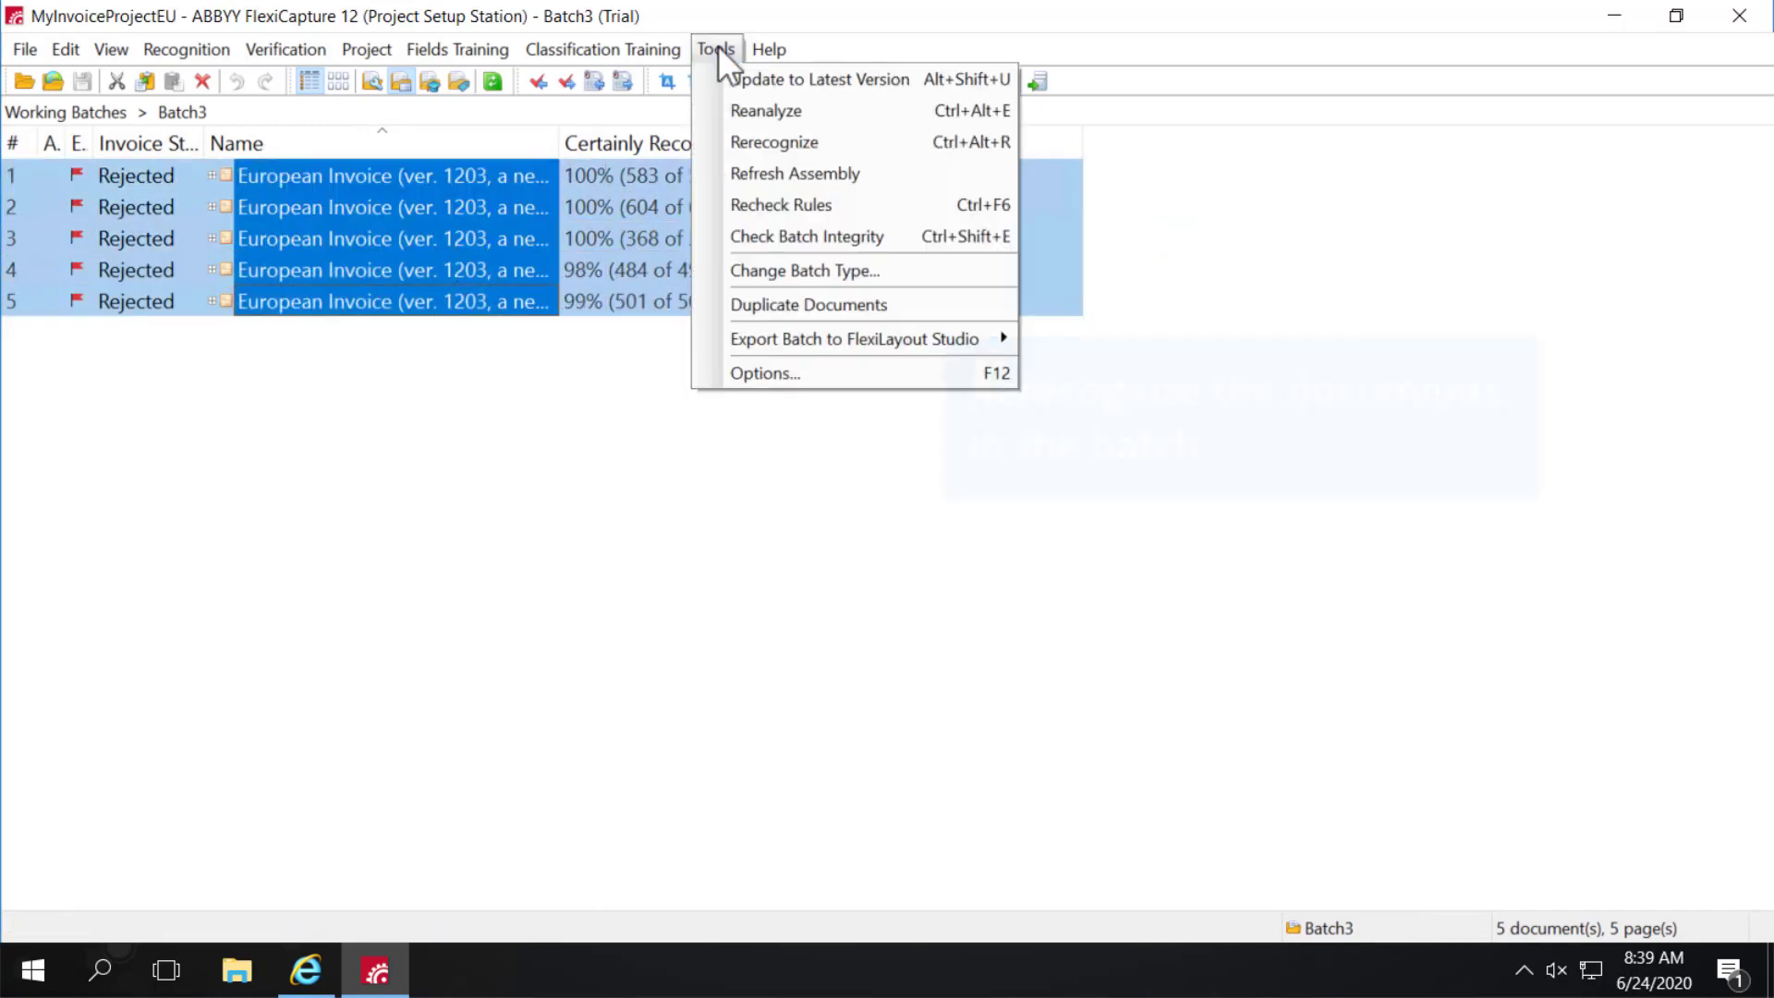
left_click(737, 136)
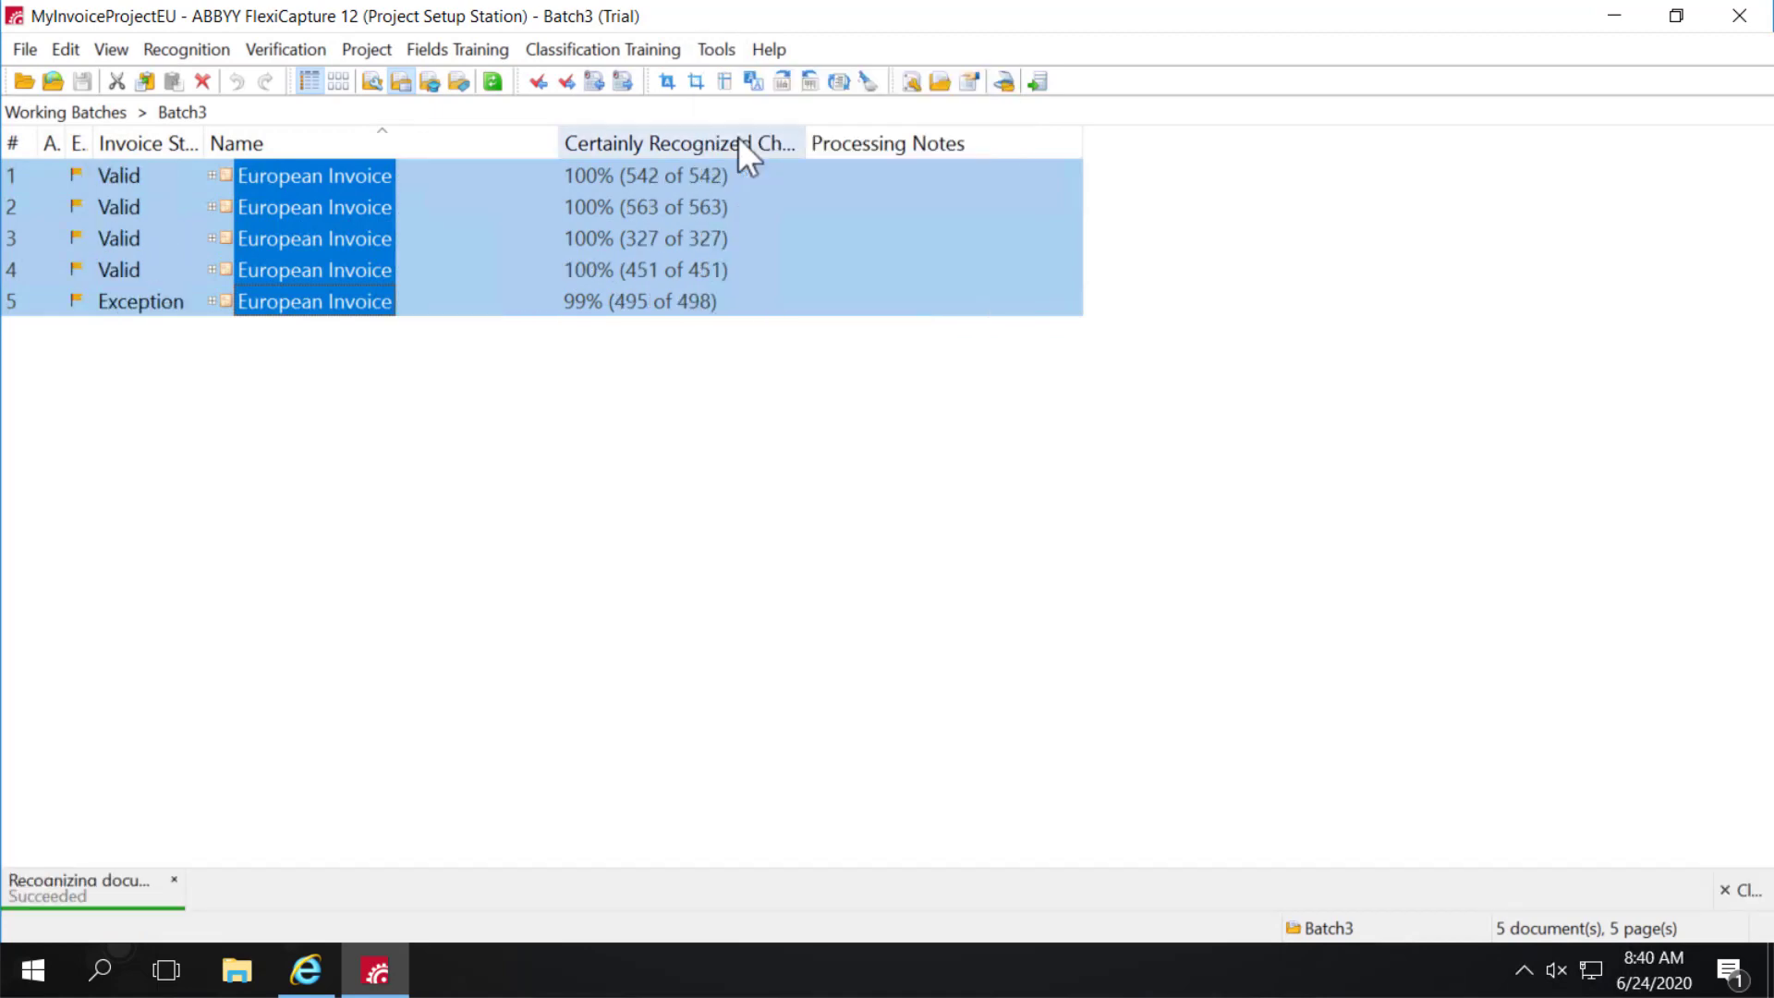
Step: Open the first invoice of the batch and review its invoice data, amounts and line items
double_click(274, 171)
scroll(485, 484, "down", 5)
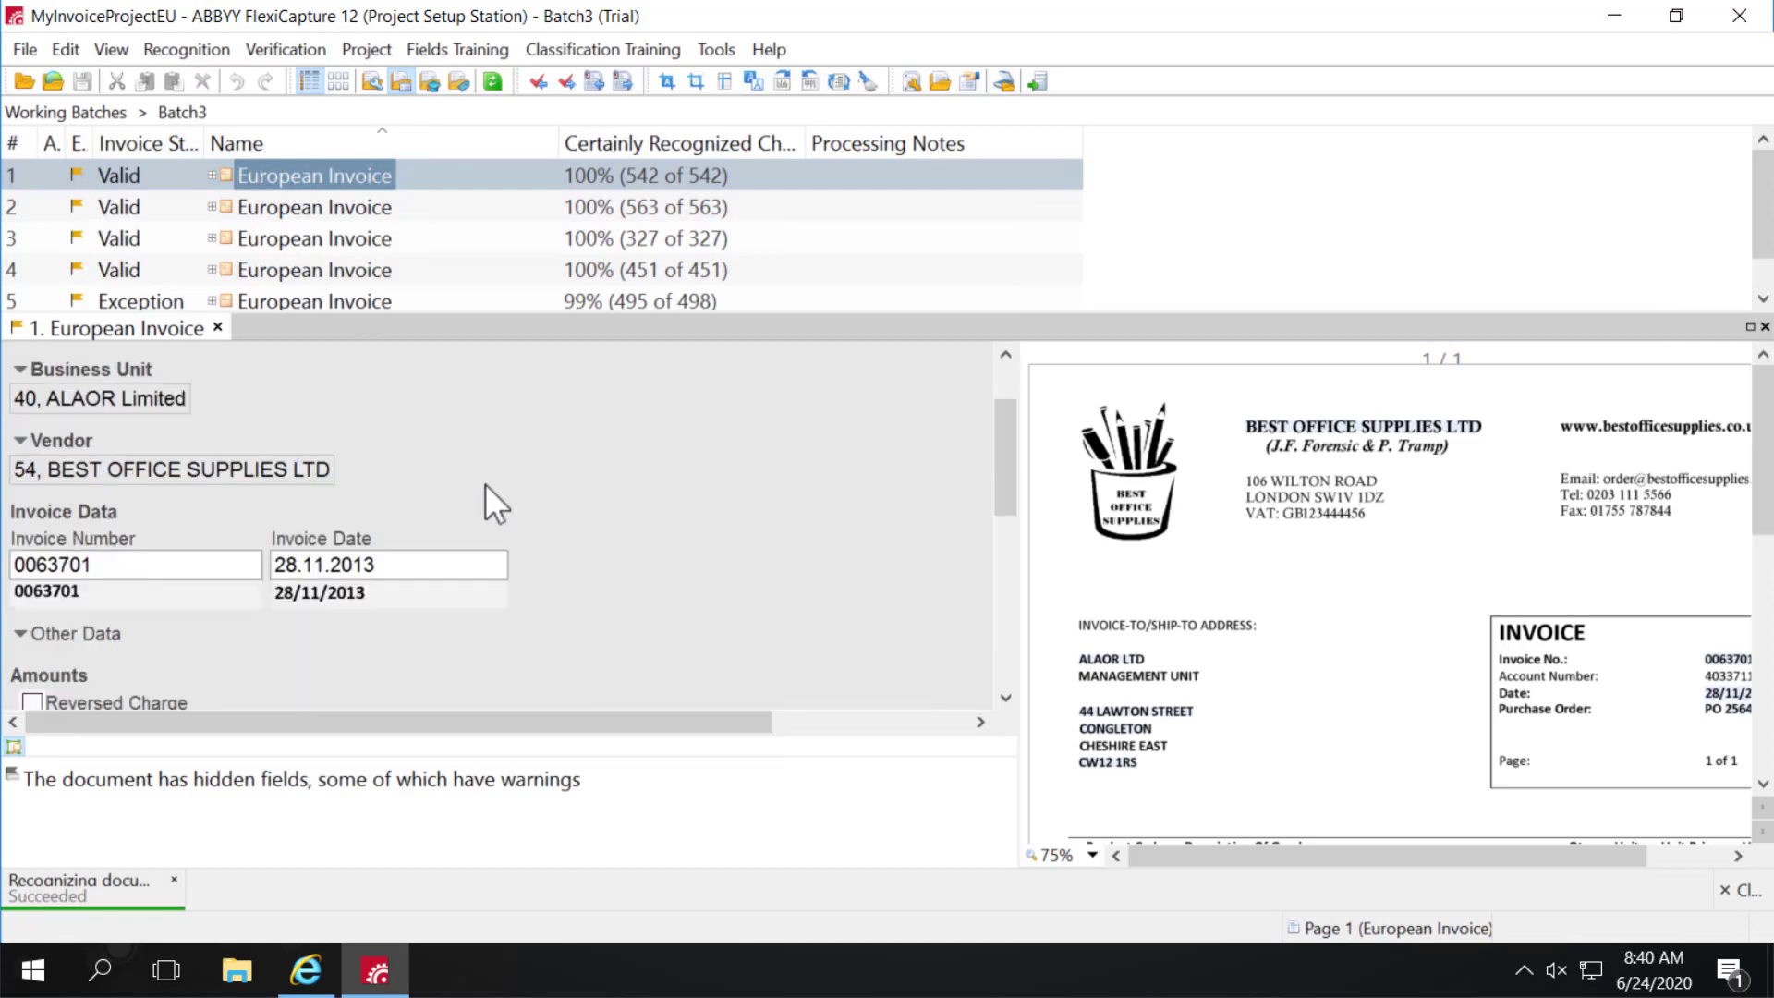
scroll(485, 482, "down", 1)
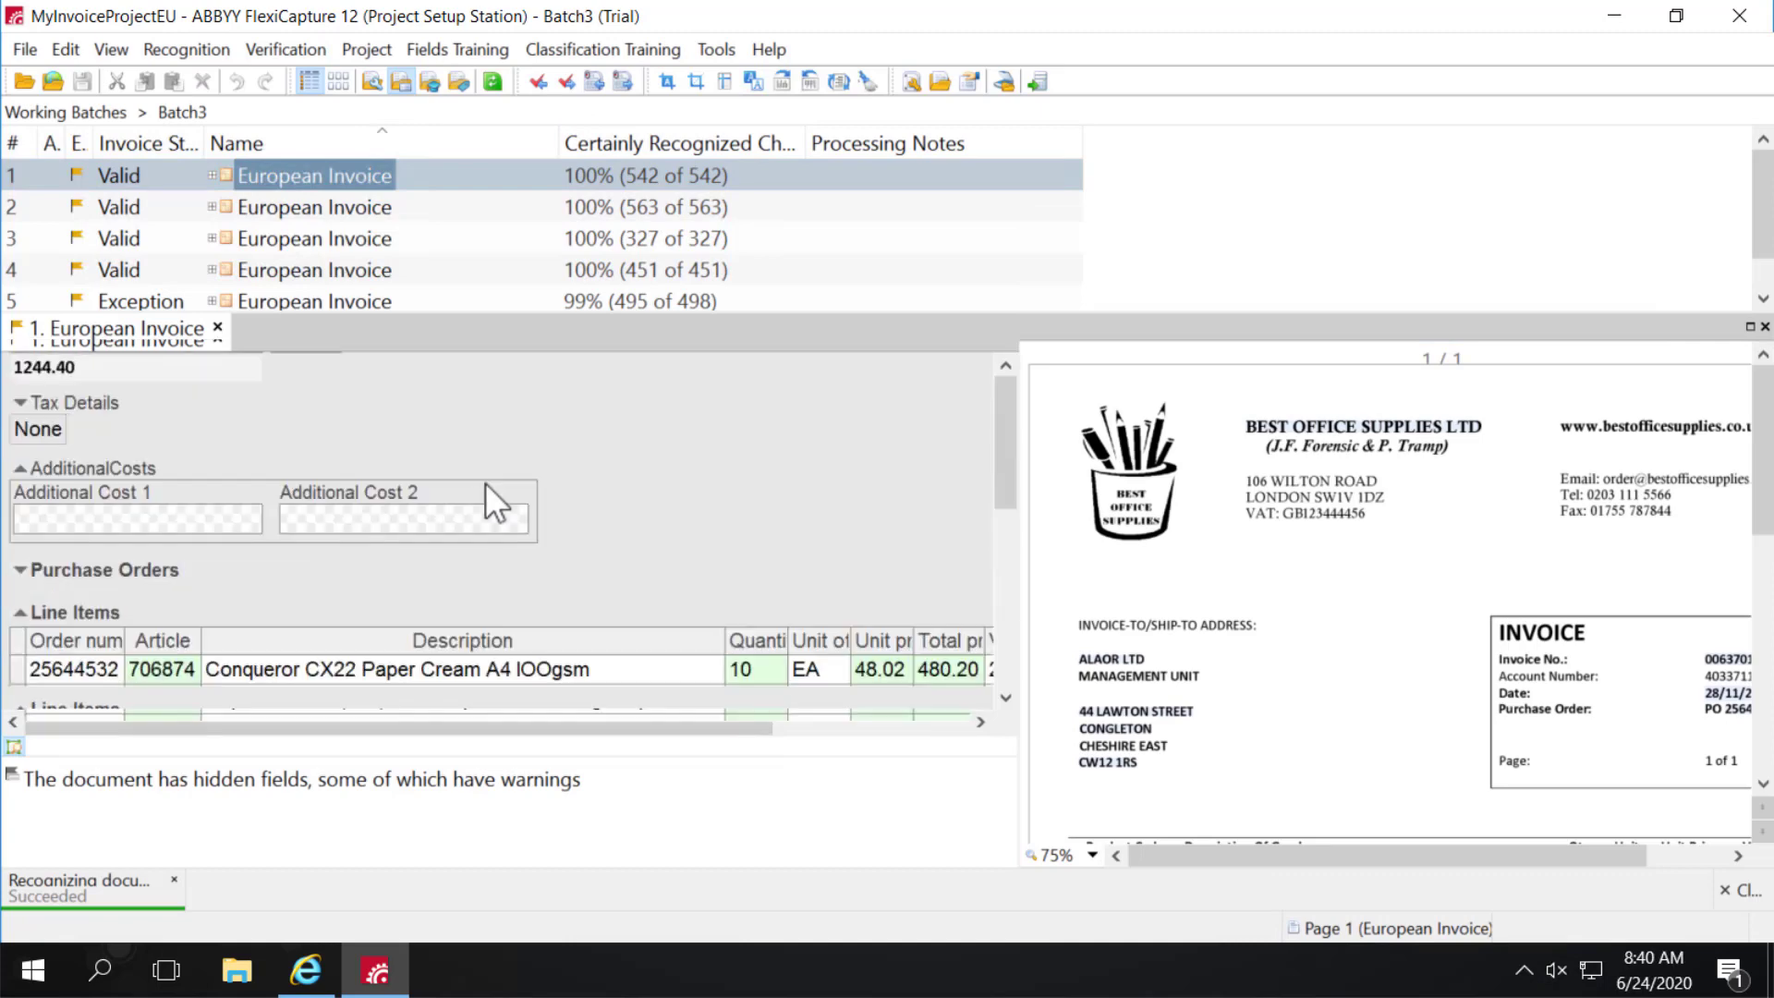
scroll(485, 482, "up", 4)
scroll(485, 483, "down", 1)
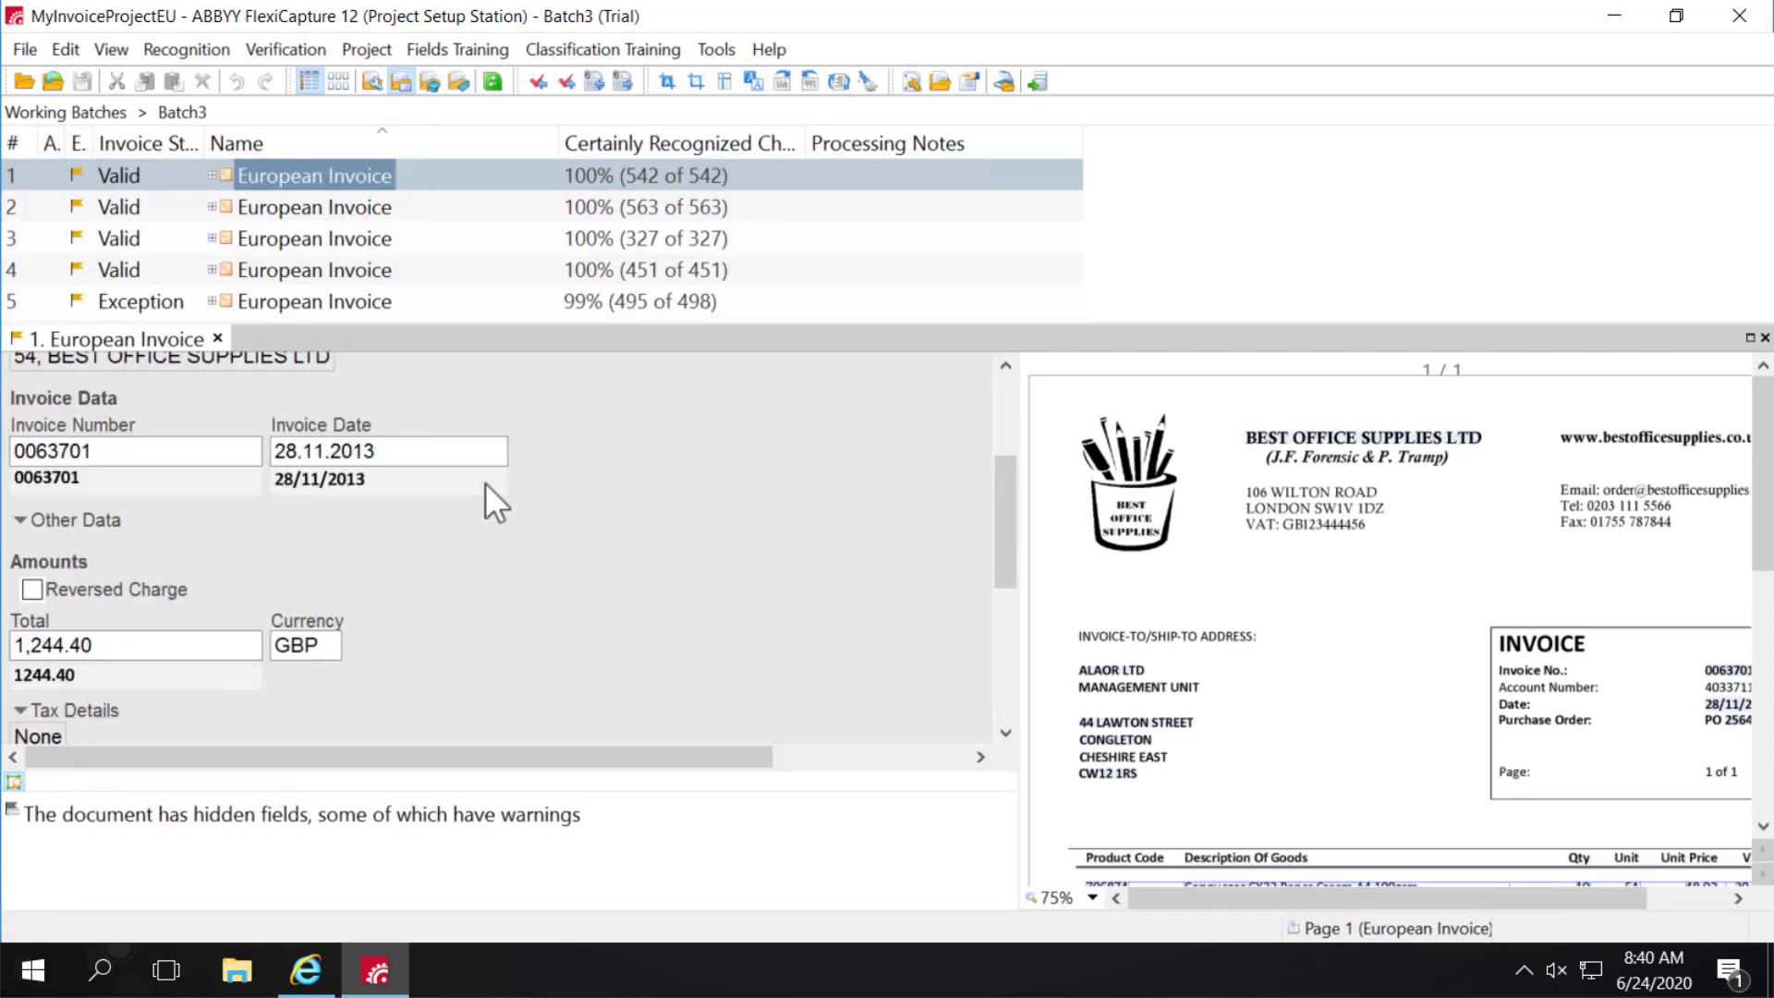
scroll(485, 482, "down", 1)
scroll(485, 482, "down", 2)
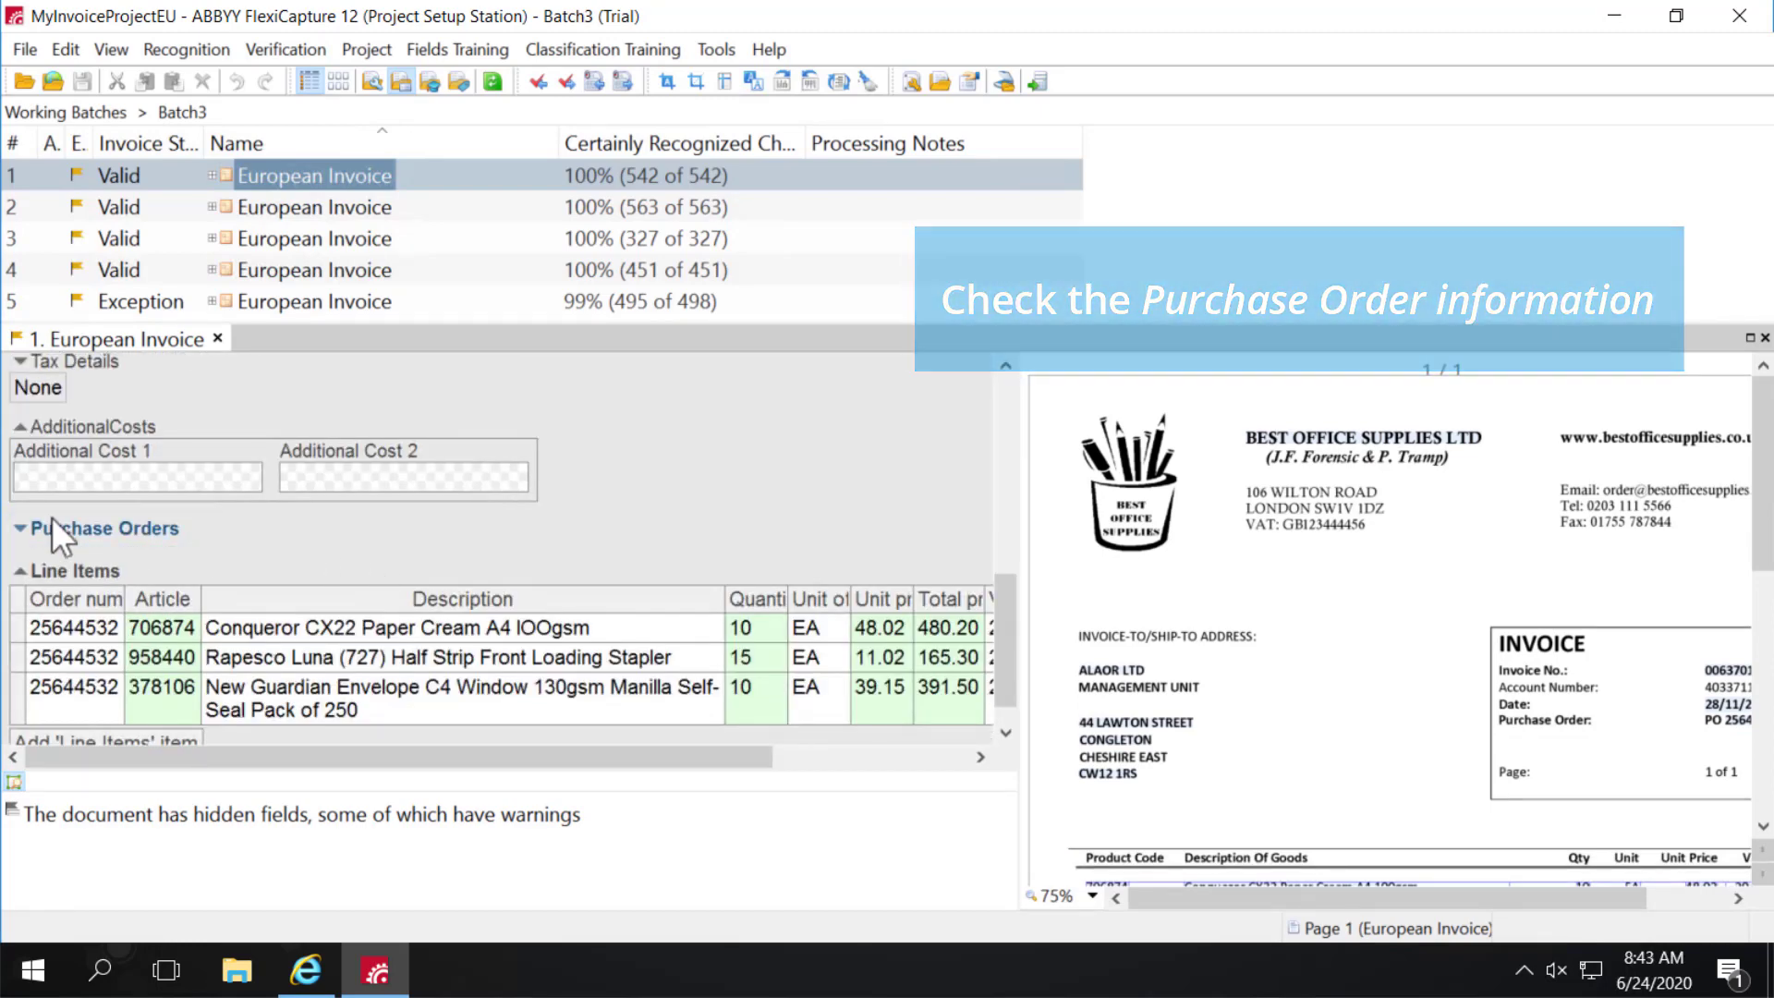
Step: Expand the first invoice's purchase orders and examine the item details of its order
left_click(22, 528)
left_click(455, 567)
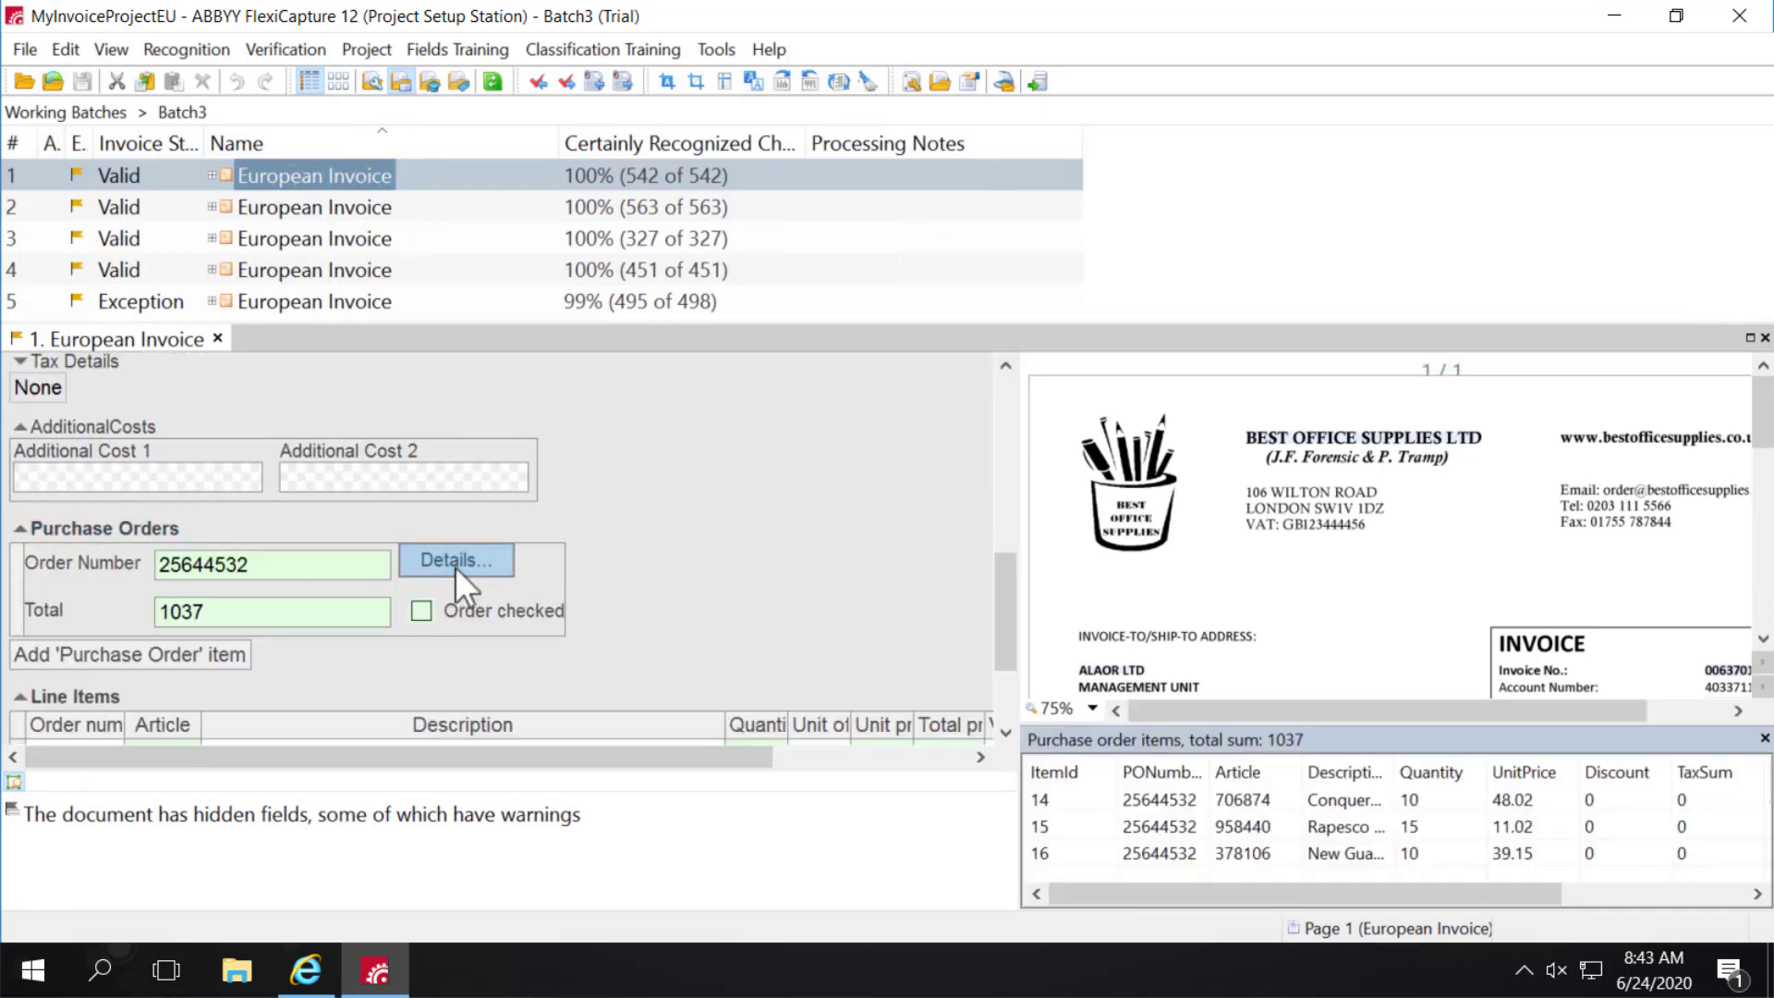
scroll(1356, 832, "right", 3)
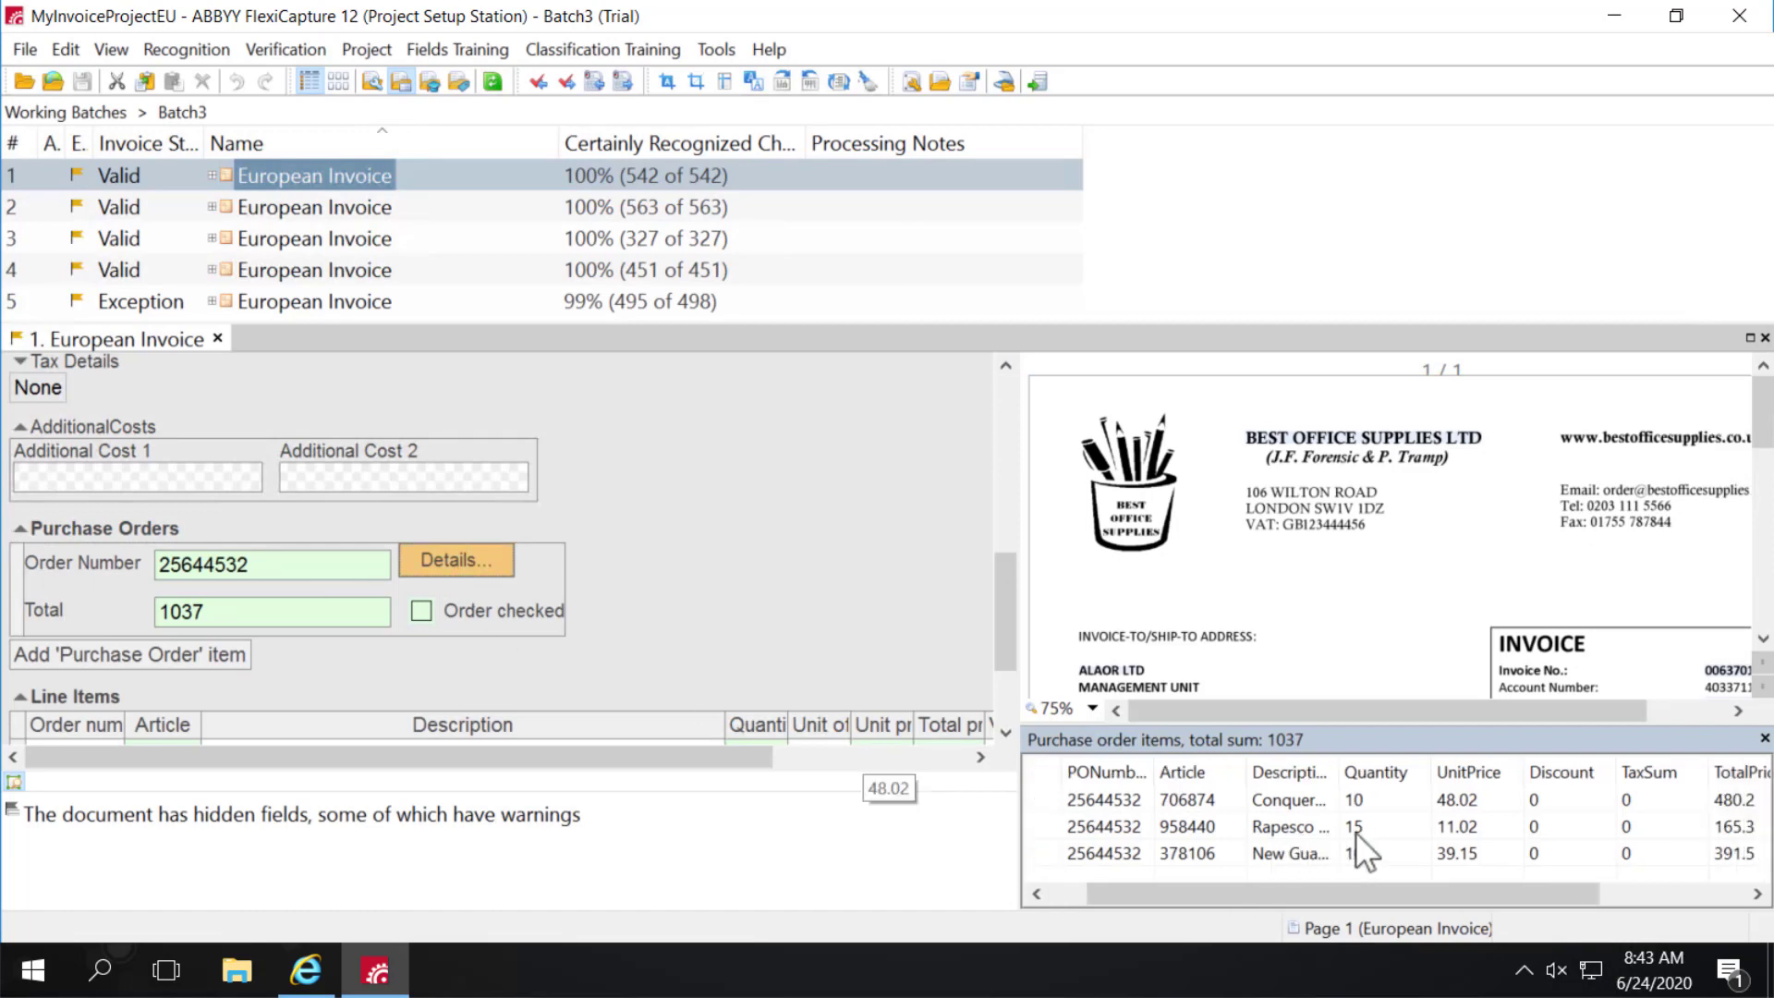
left_click_drag(1464, 890, 1115, 895)
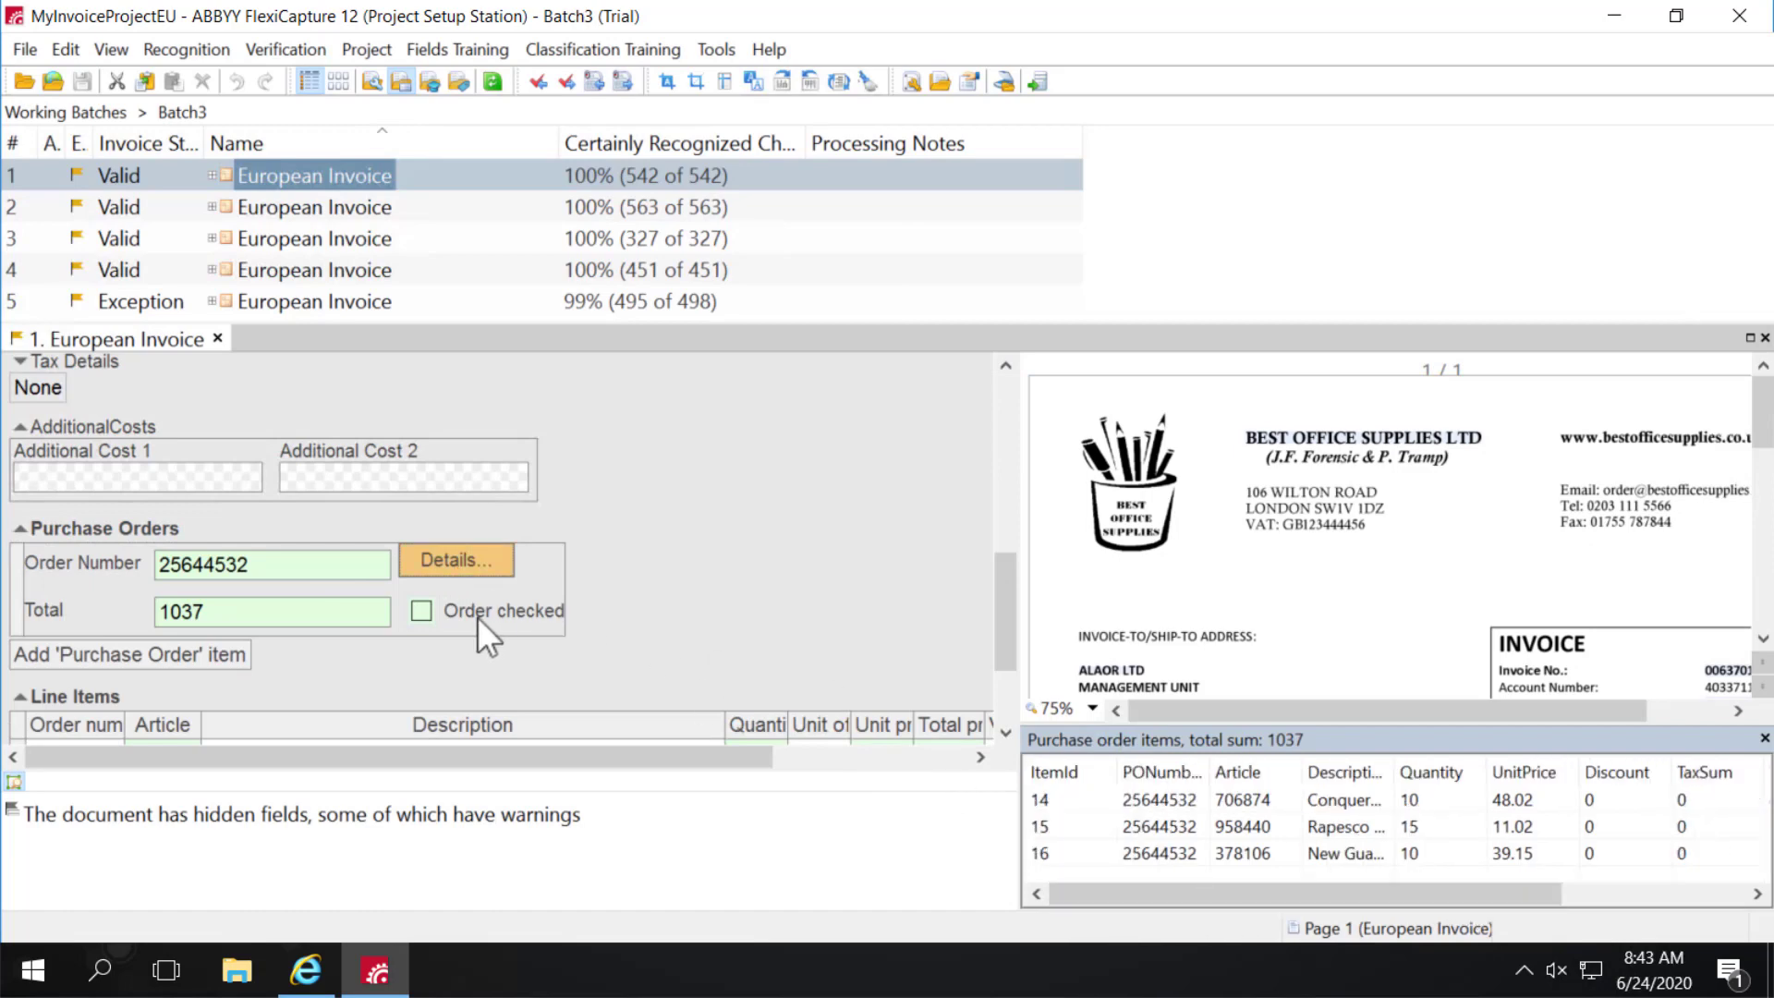
Step: Mark the first invoice's purchase order as checked, then close the document with its changes saved
left_click(421, 611)
left_click(231, 338)
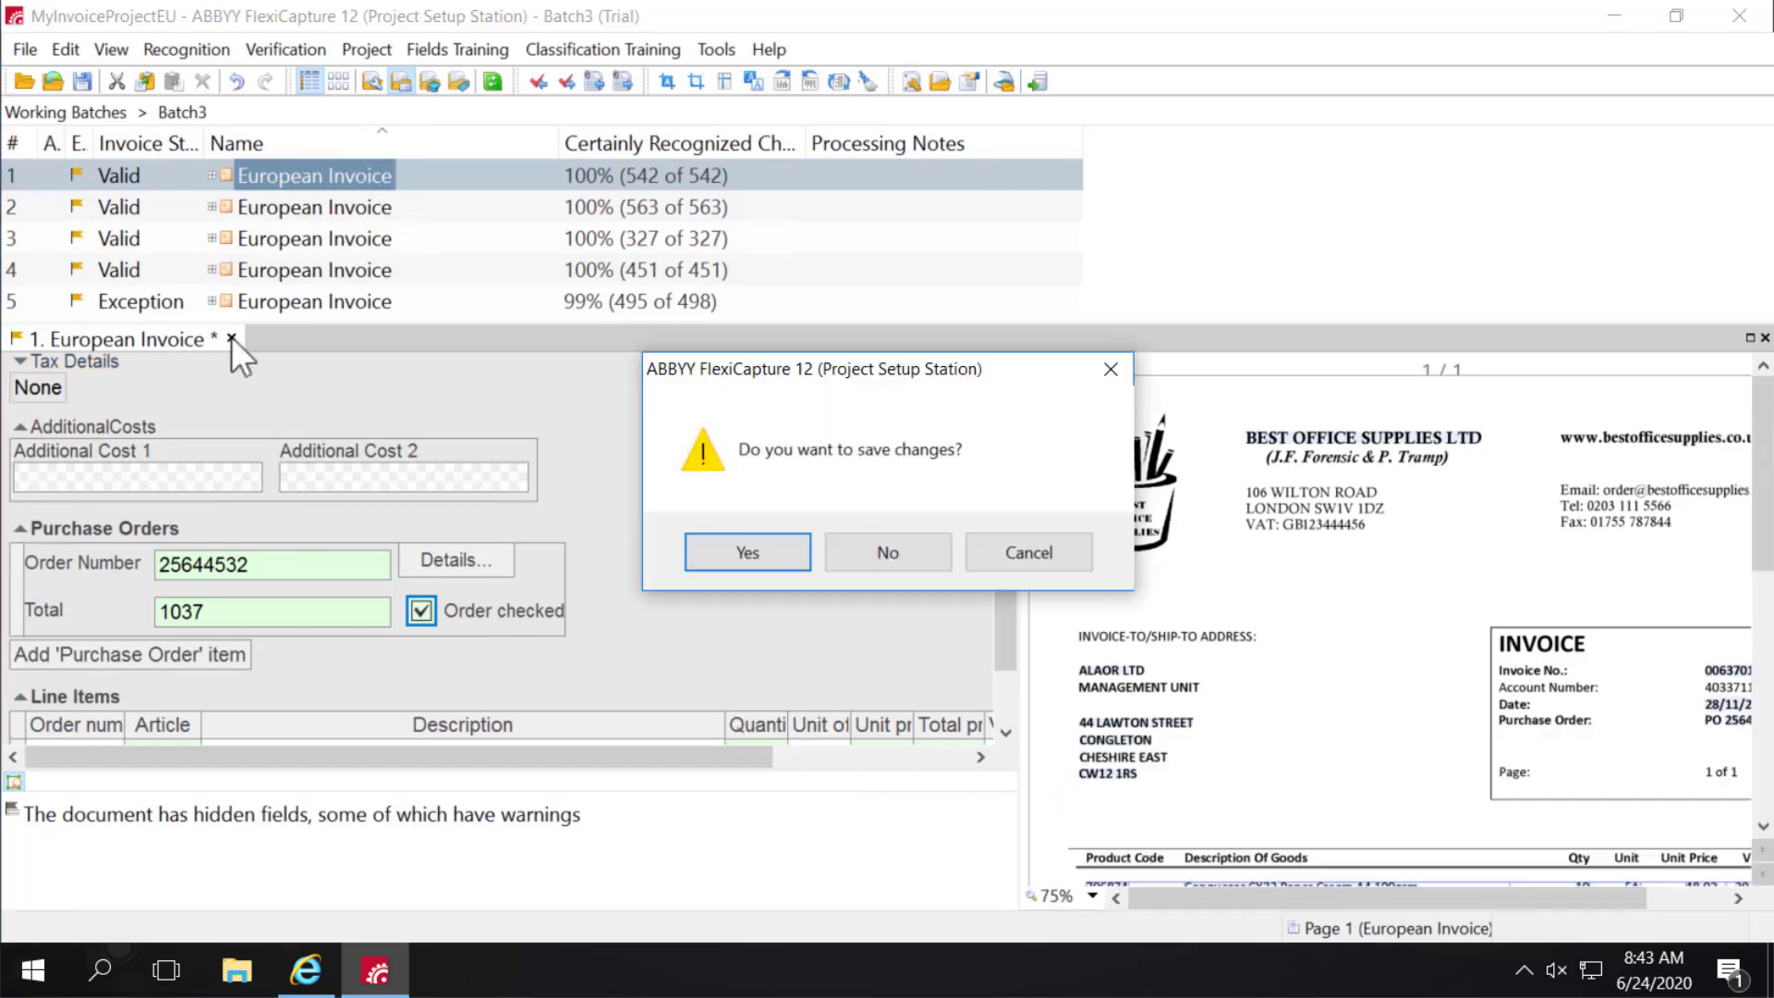
left_click(746, 551)
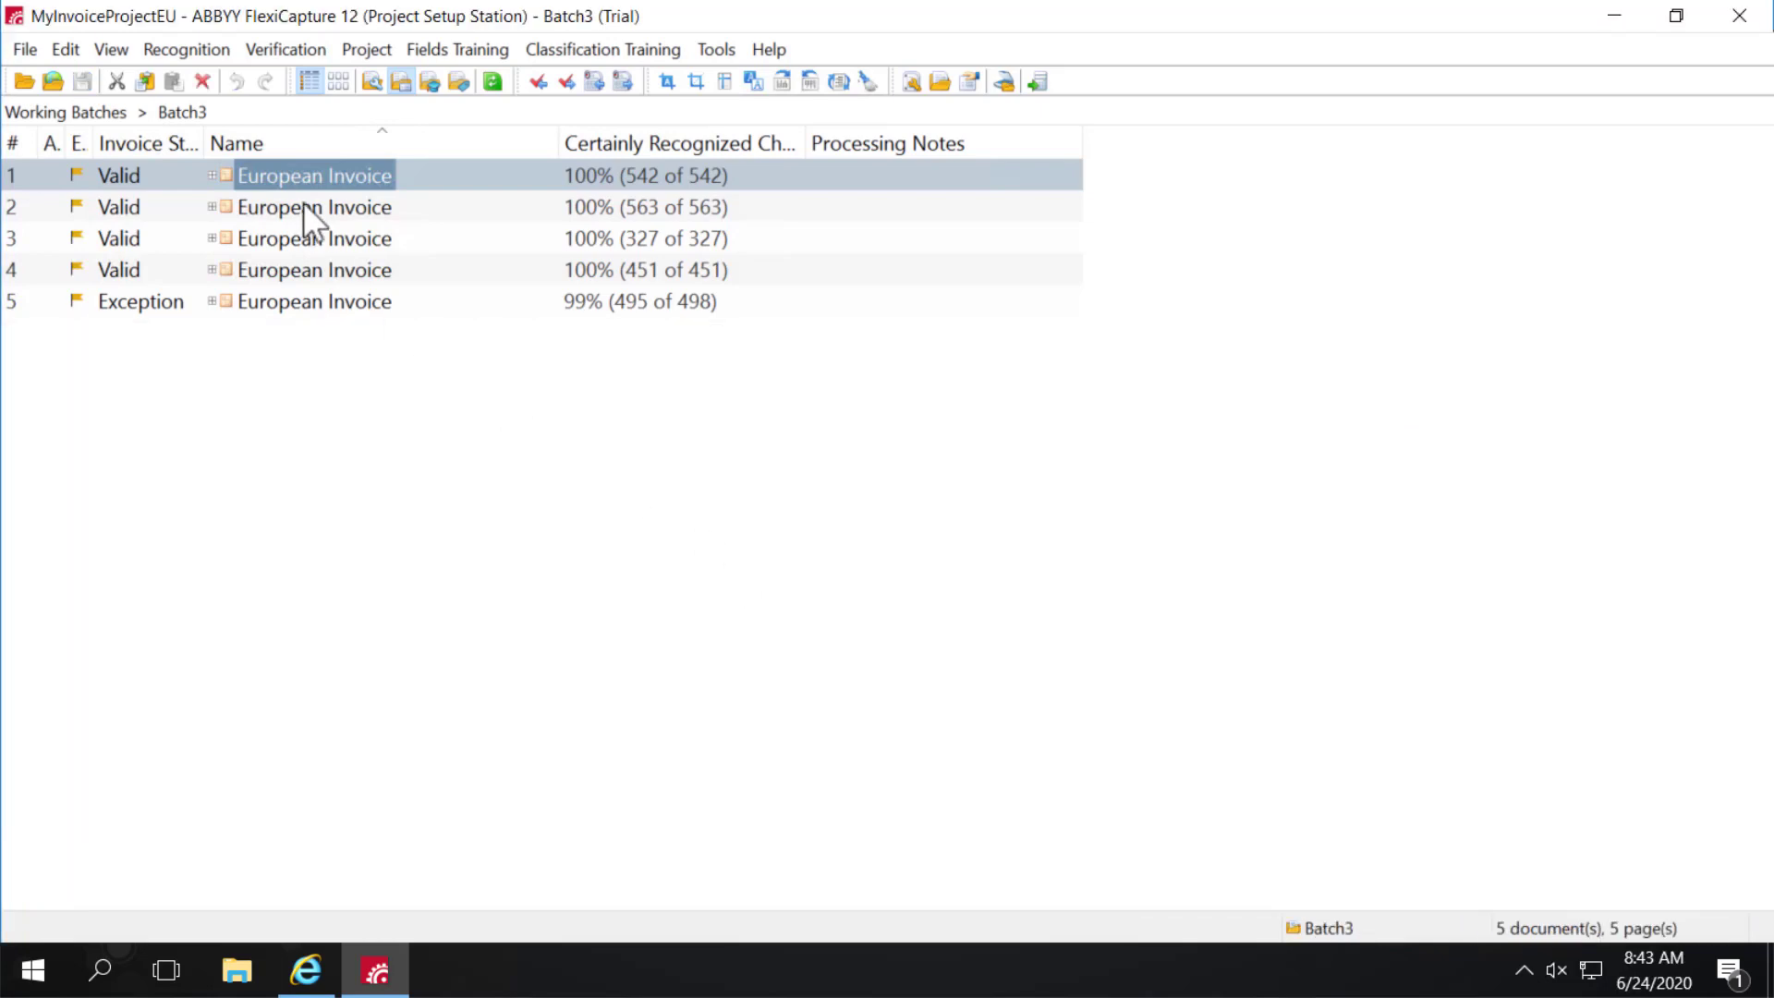
Step: Open the second invoice and examine the item details of its purchase order down to the last item
double_click(308, 207)
scroll(423, 563, "down", 6)
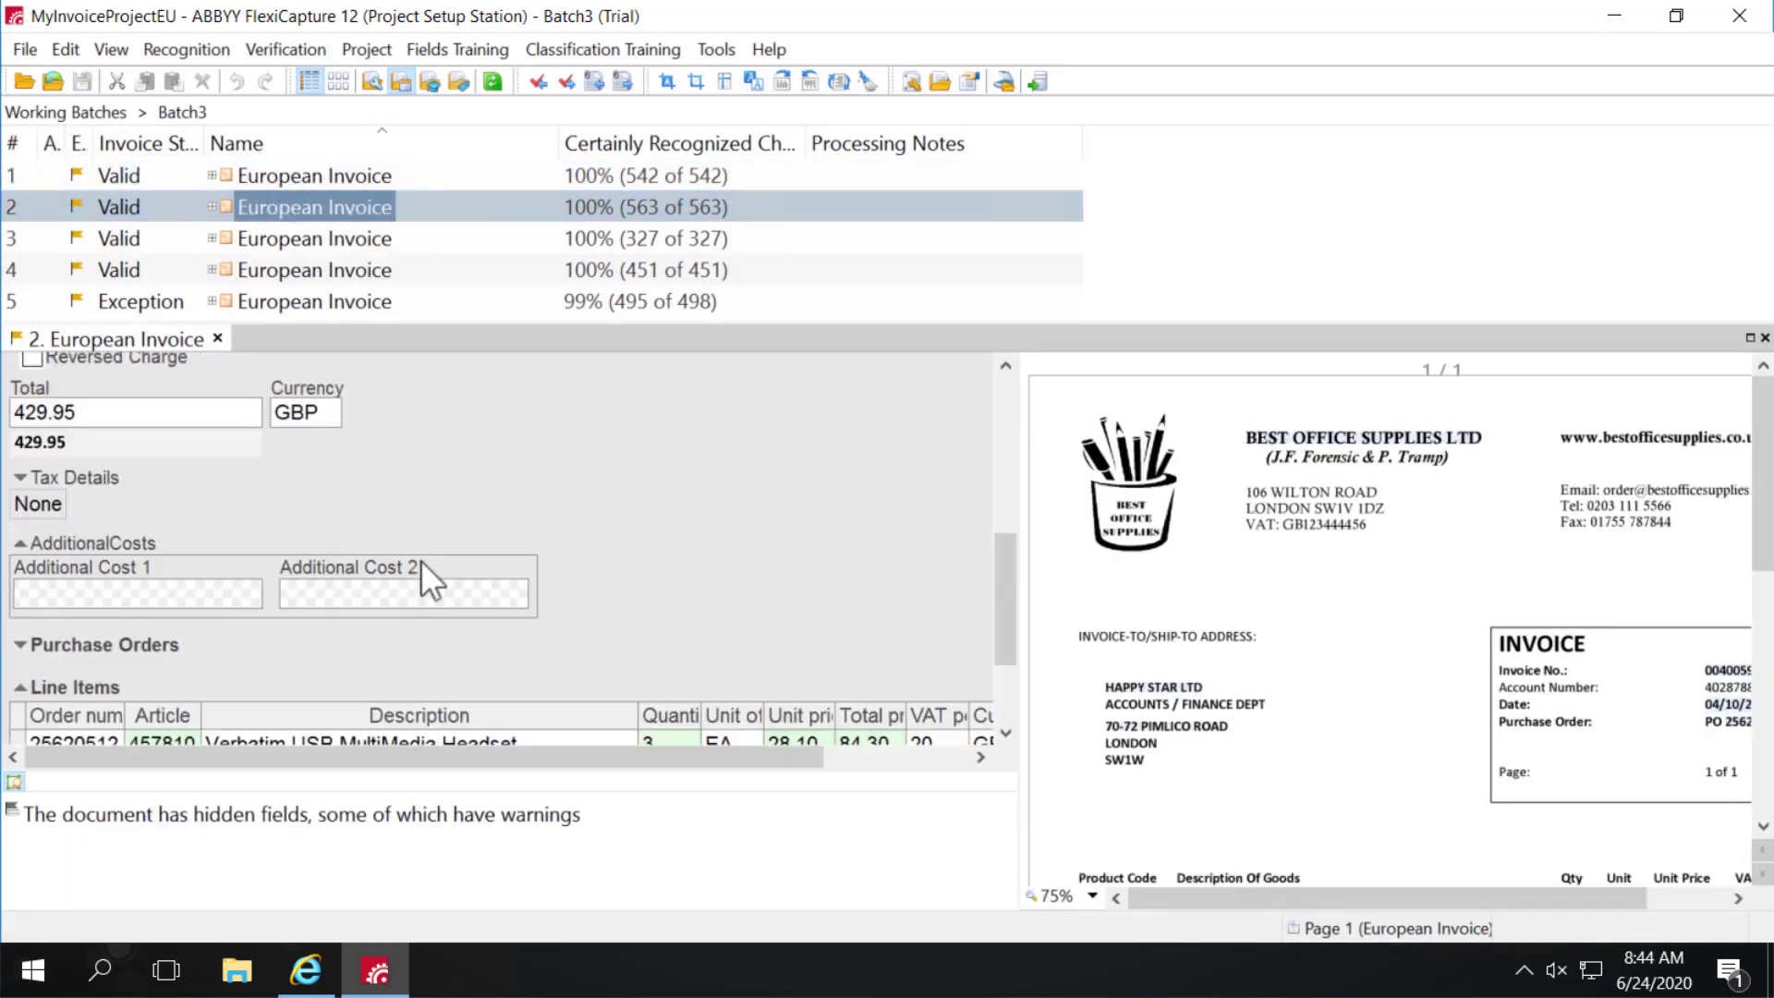
scroll(420, 560, "down", 3)
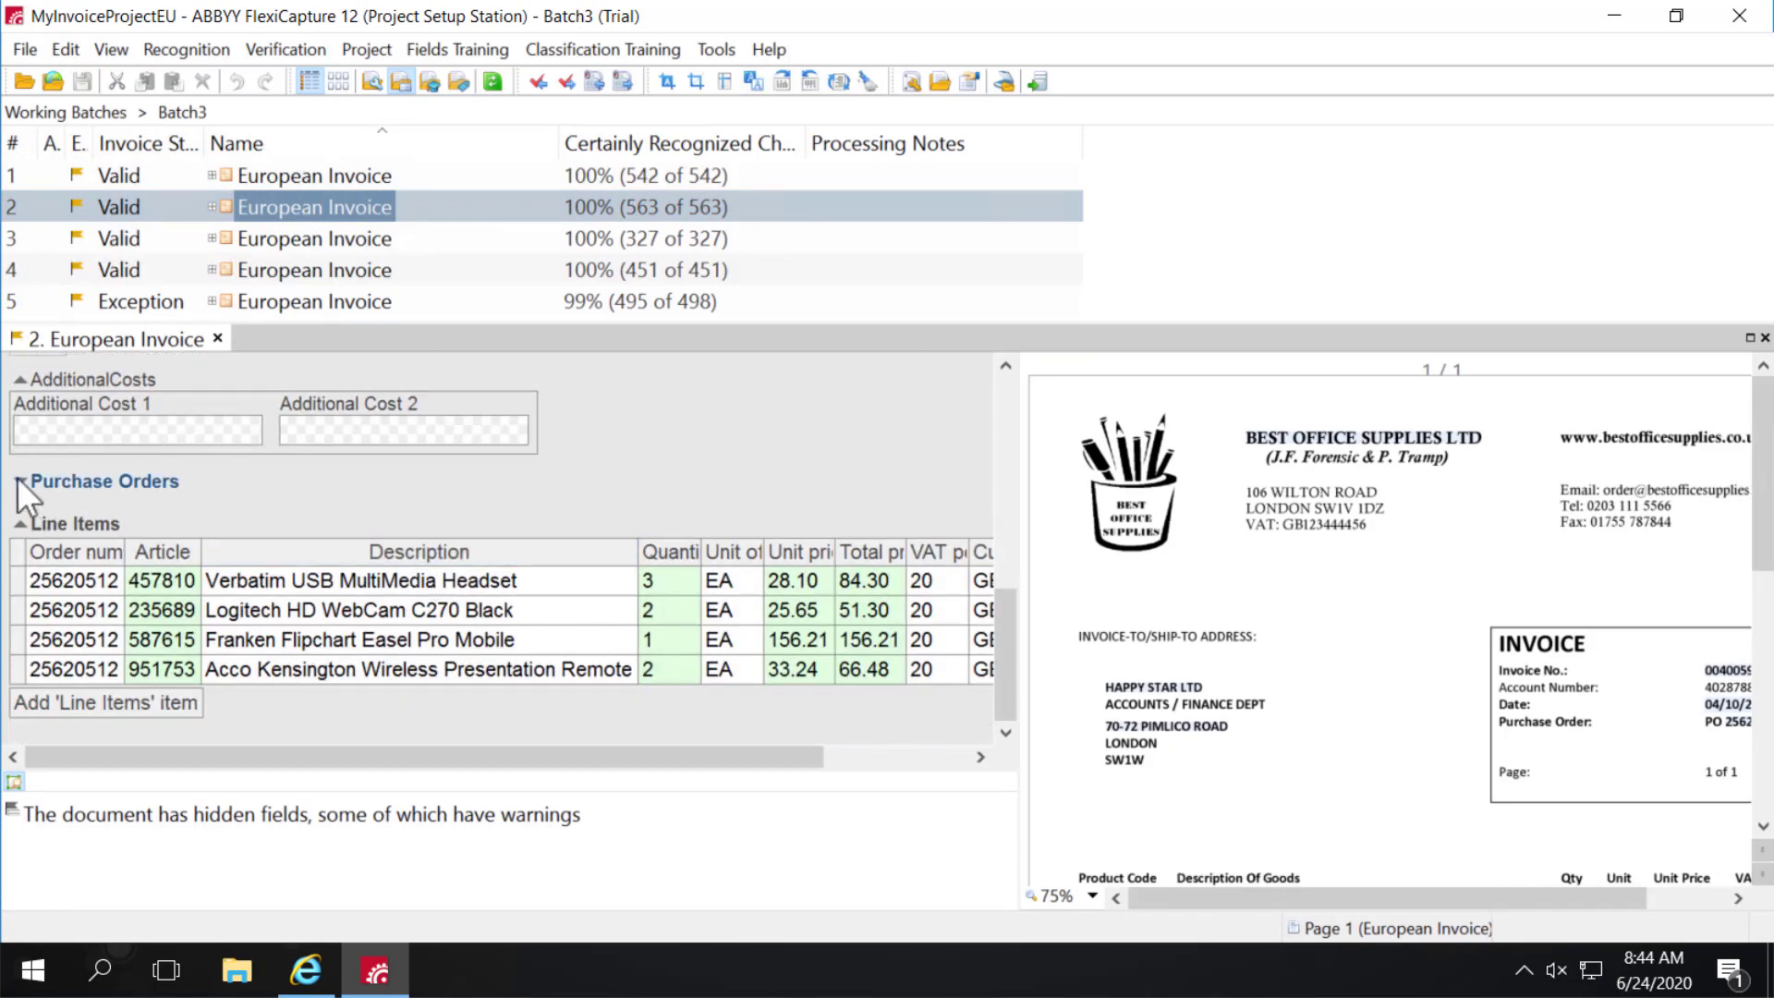
left_click(18, 482)
left_click(481, 523)
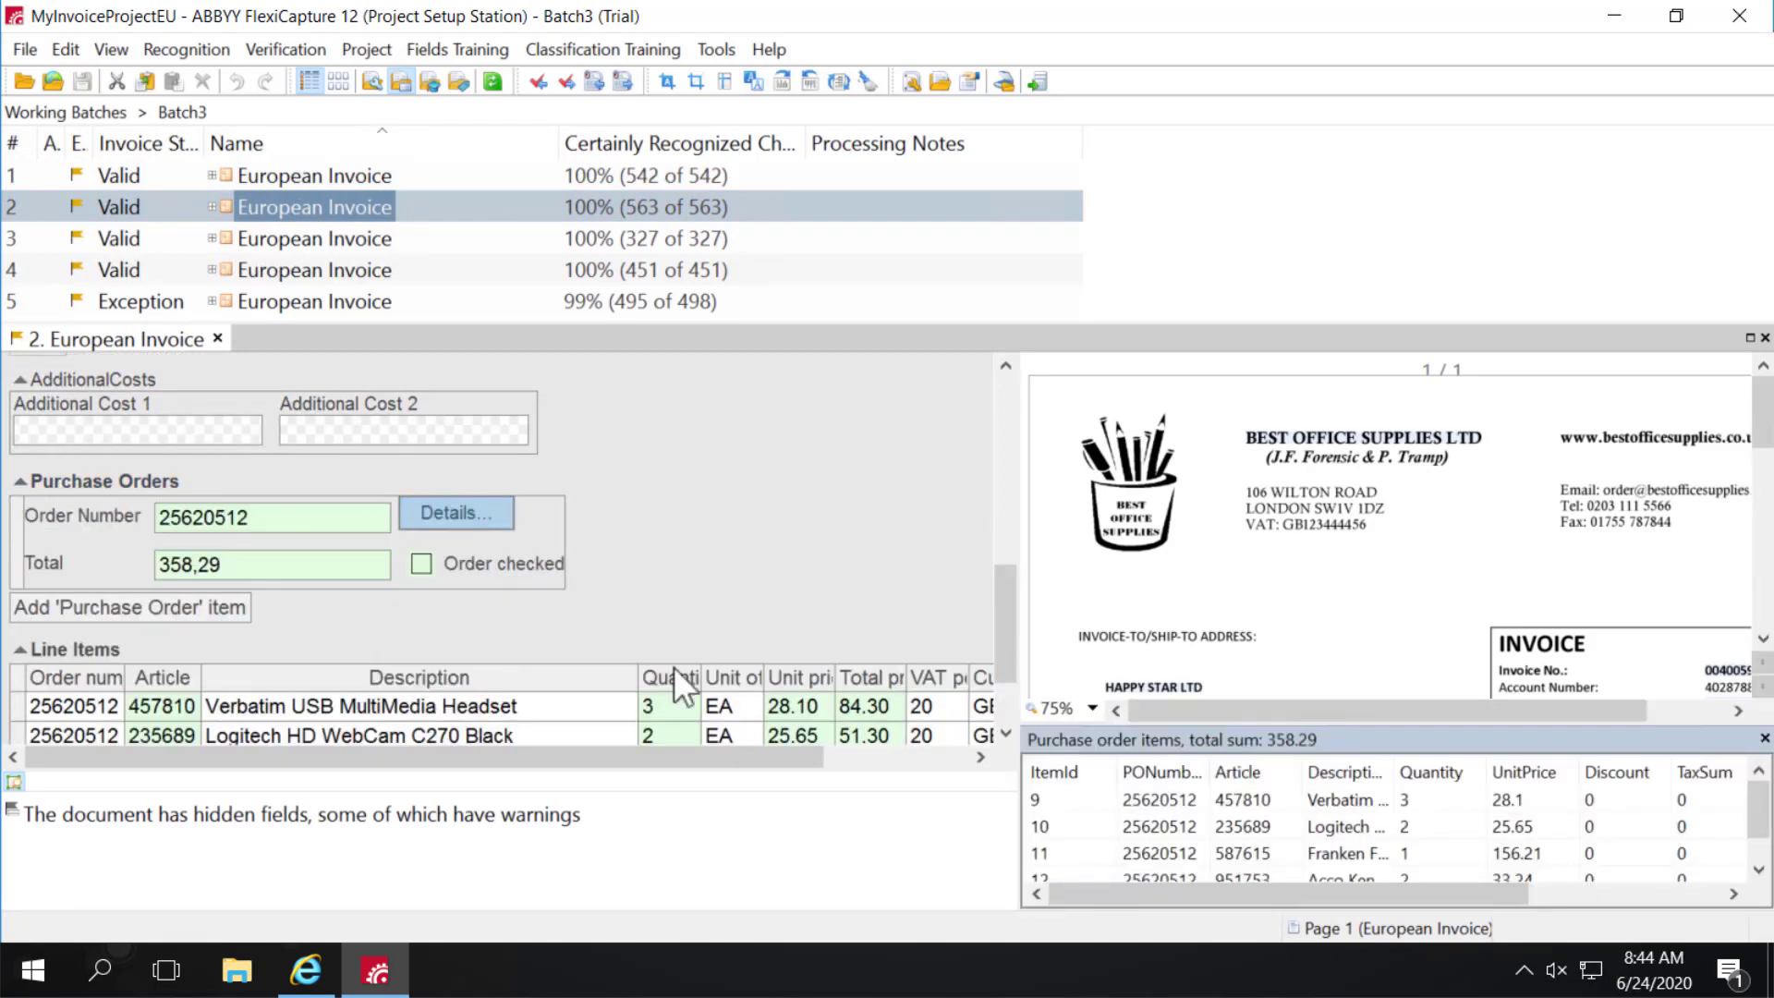
left_click_drag(1759, 820, 1761, 898)
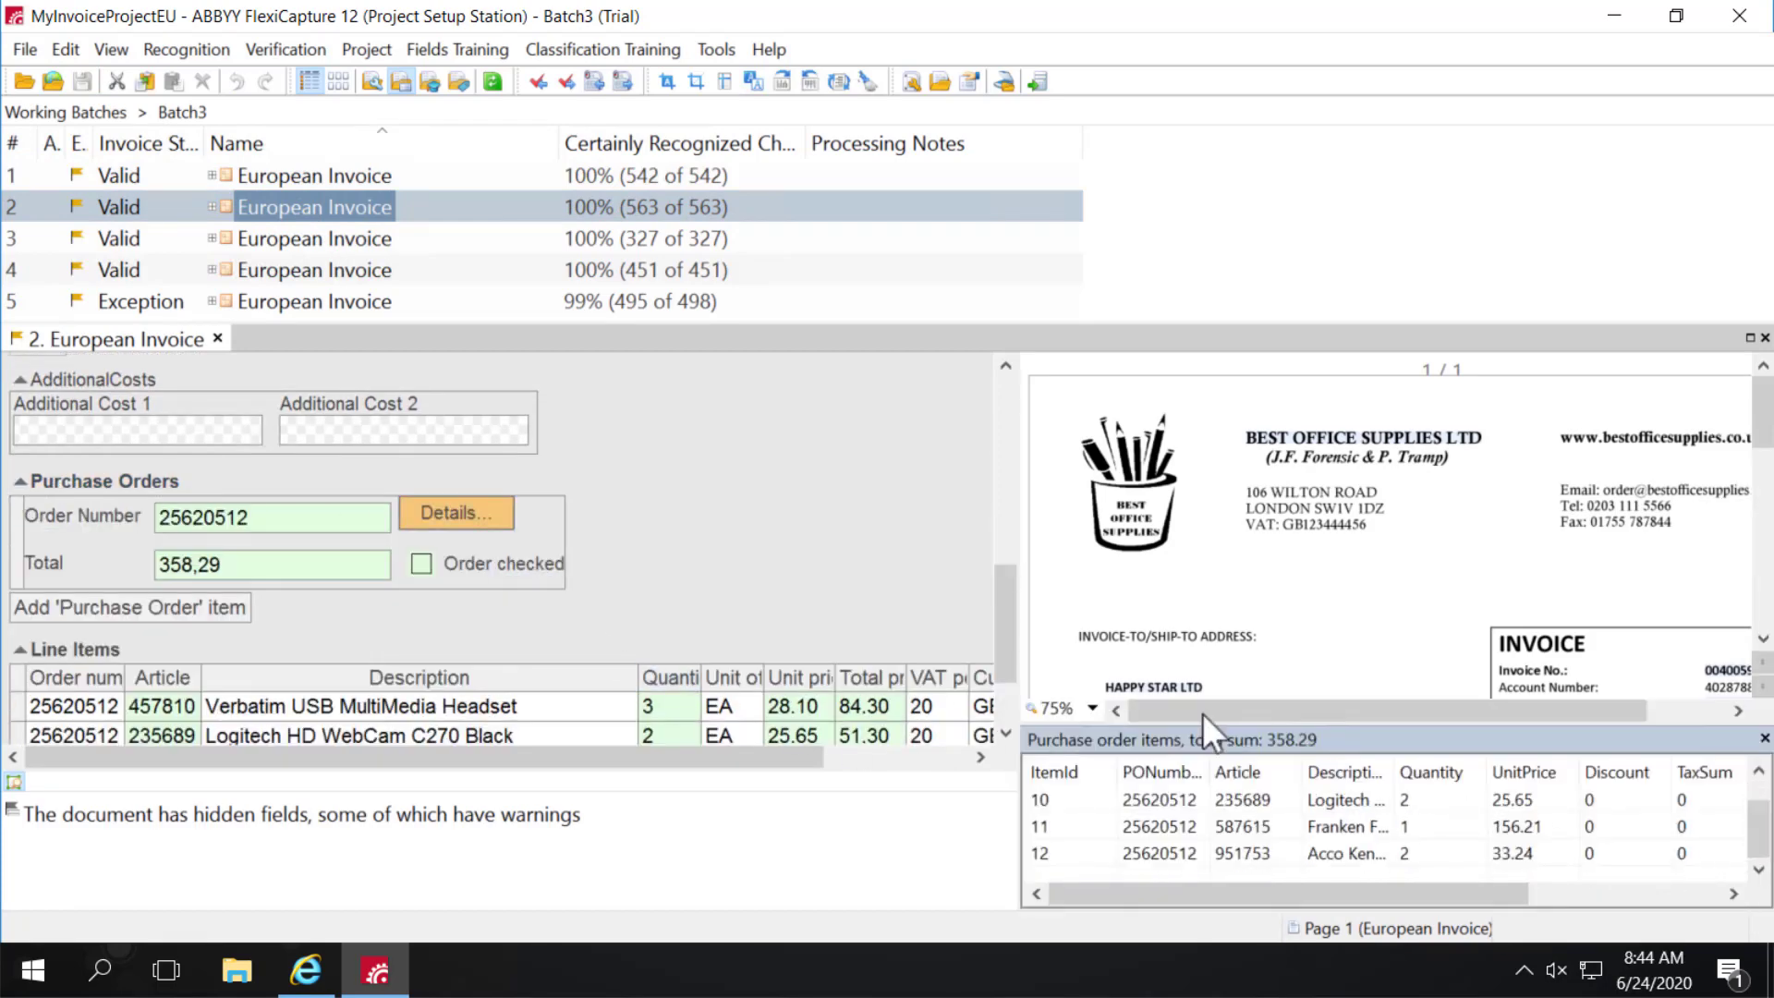
Step: Mark the second invoice's purchase order as checked, then close the document with its changes saved
left_click(420, 560)
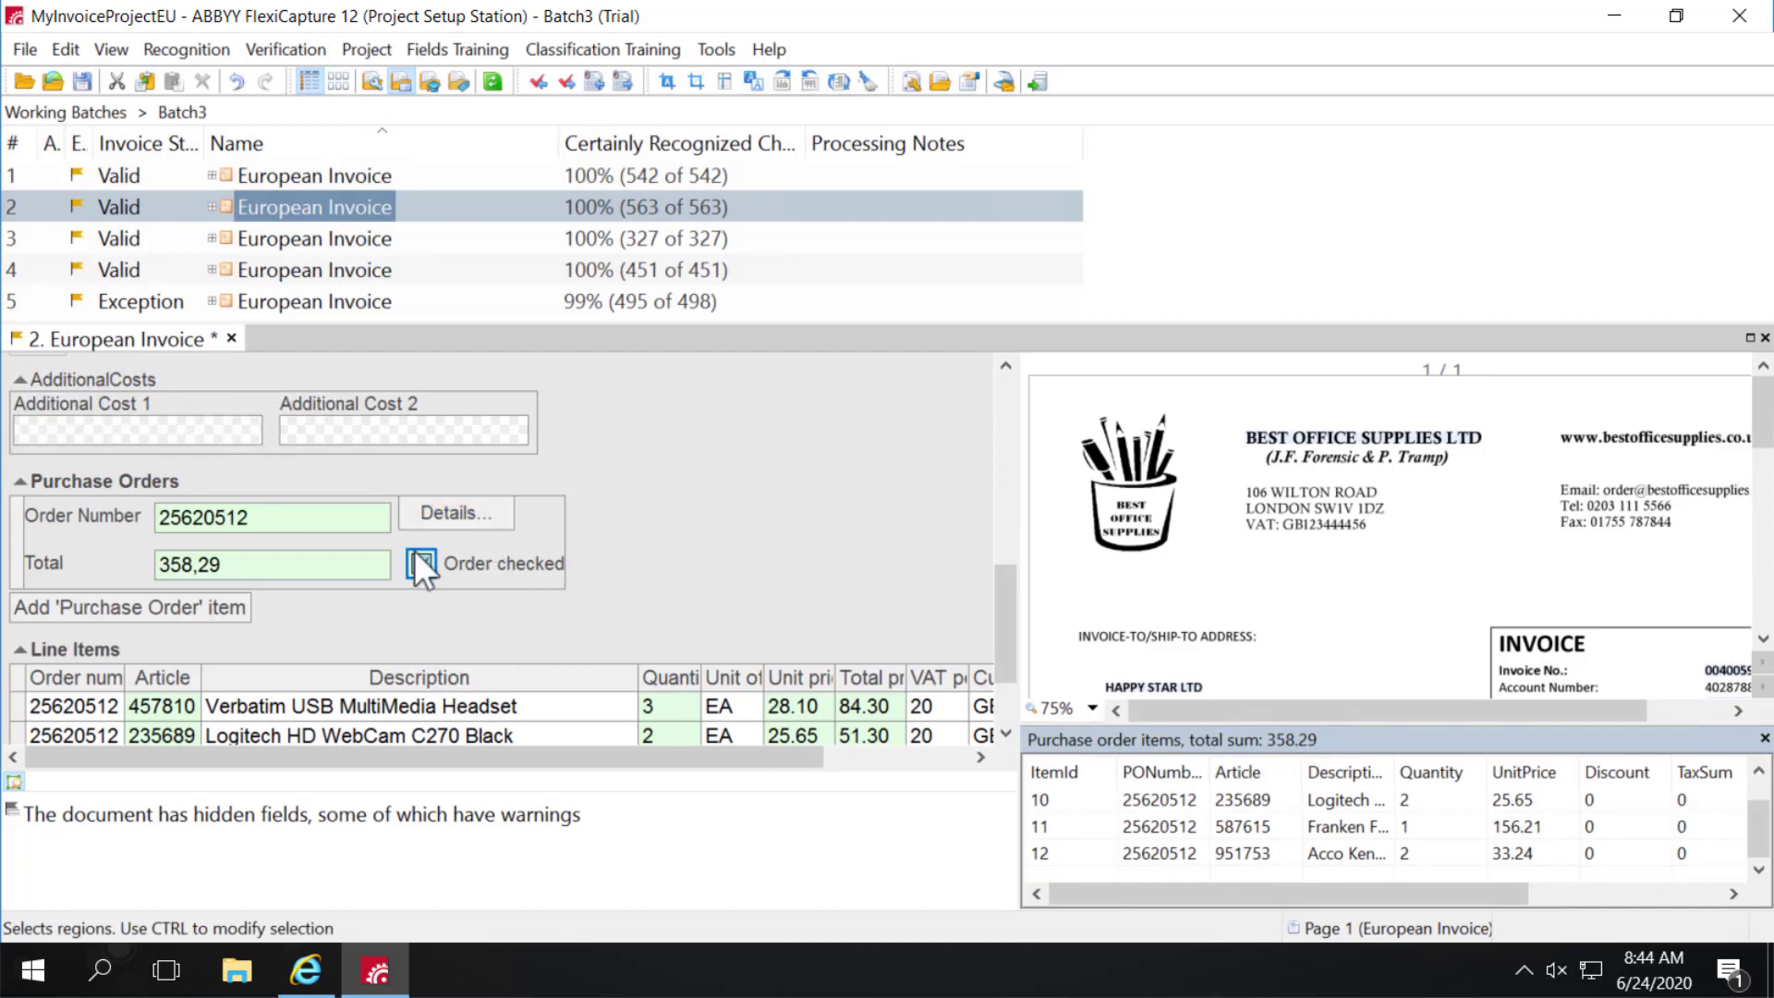
left_click(232, 338)
left_click(776, 545)
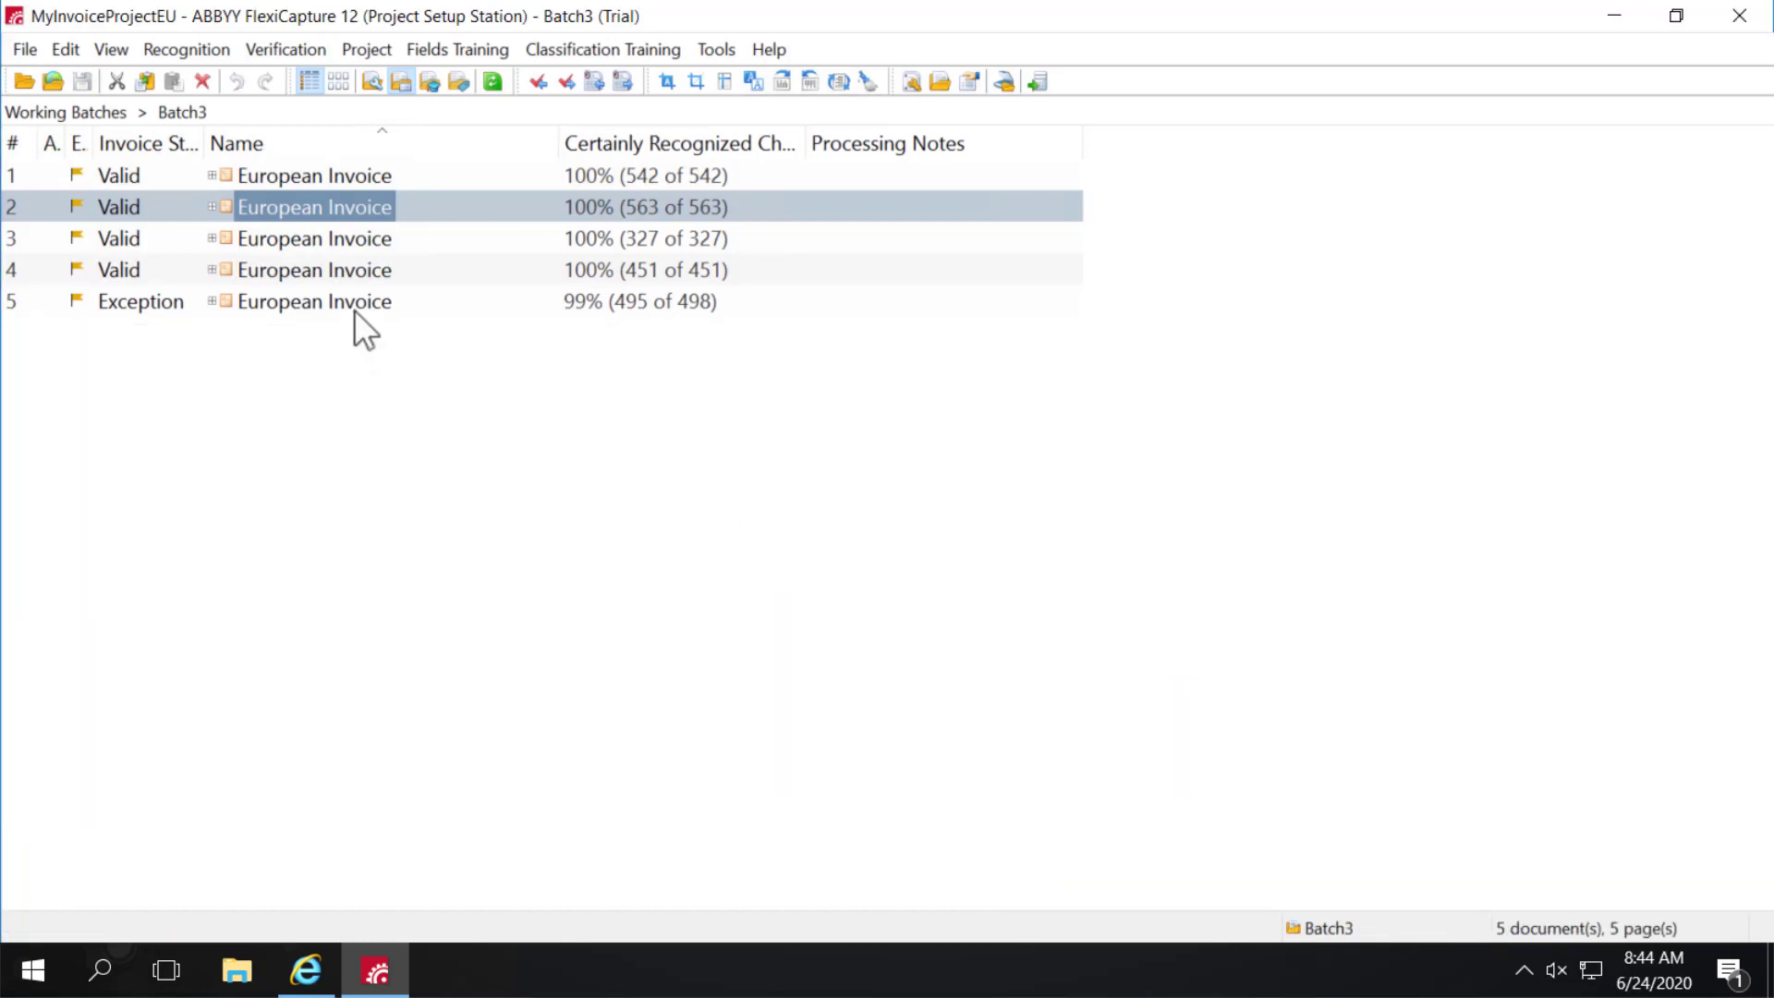
Step: Open the third invoice and display the item details of its purchase order
double_click(341, 238)
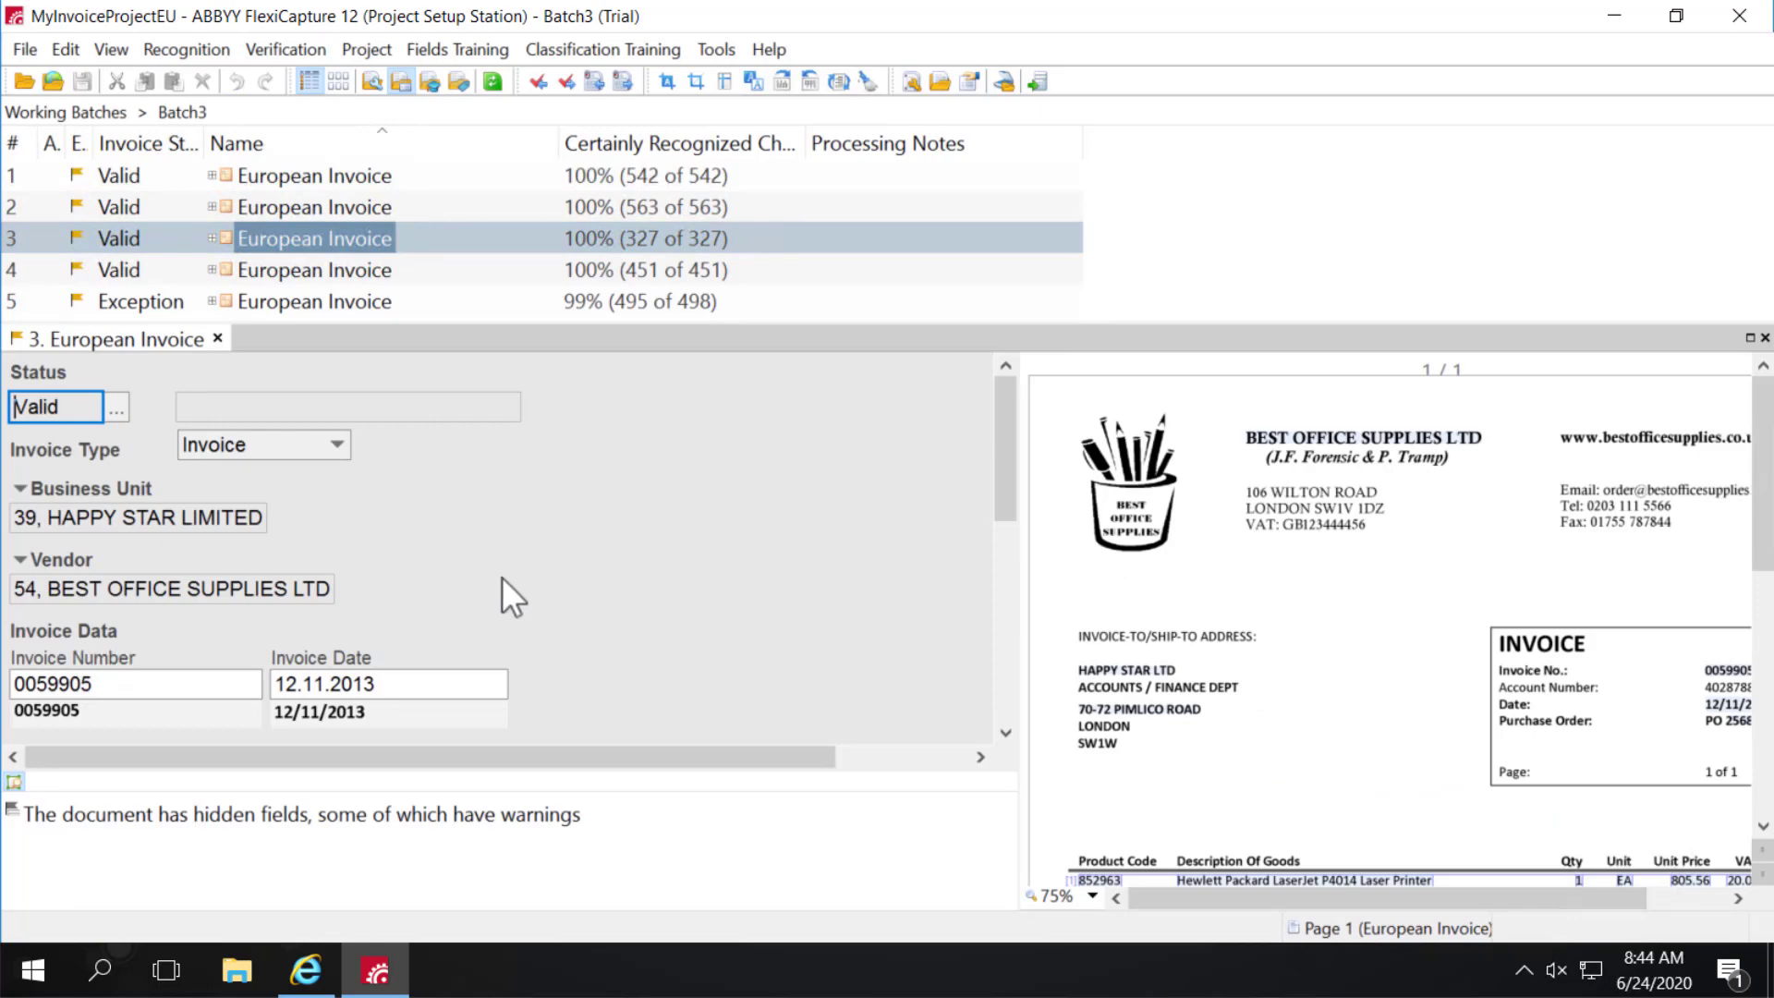
scroll(501, 576, "down", 2)
scroll(502, 576, "down", 3)
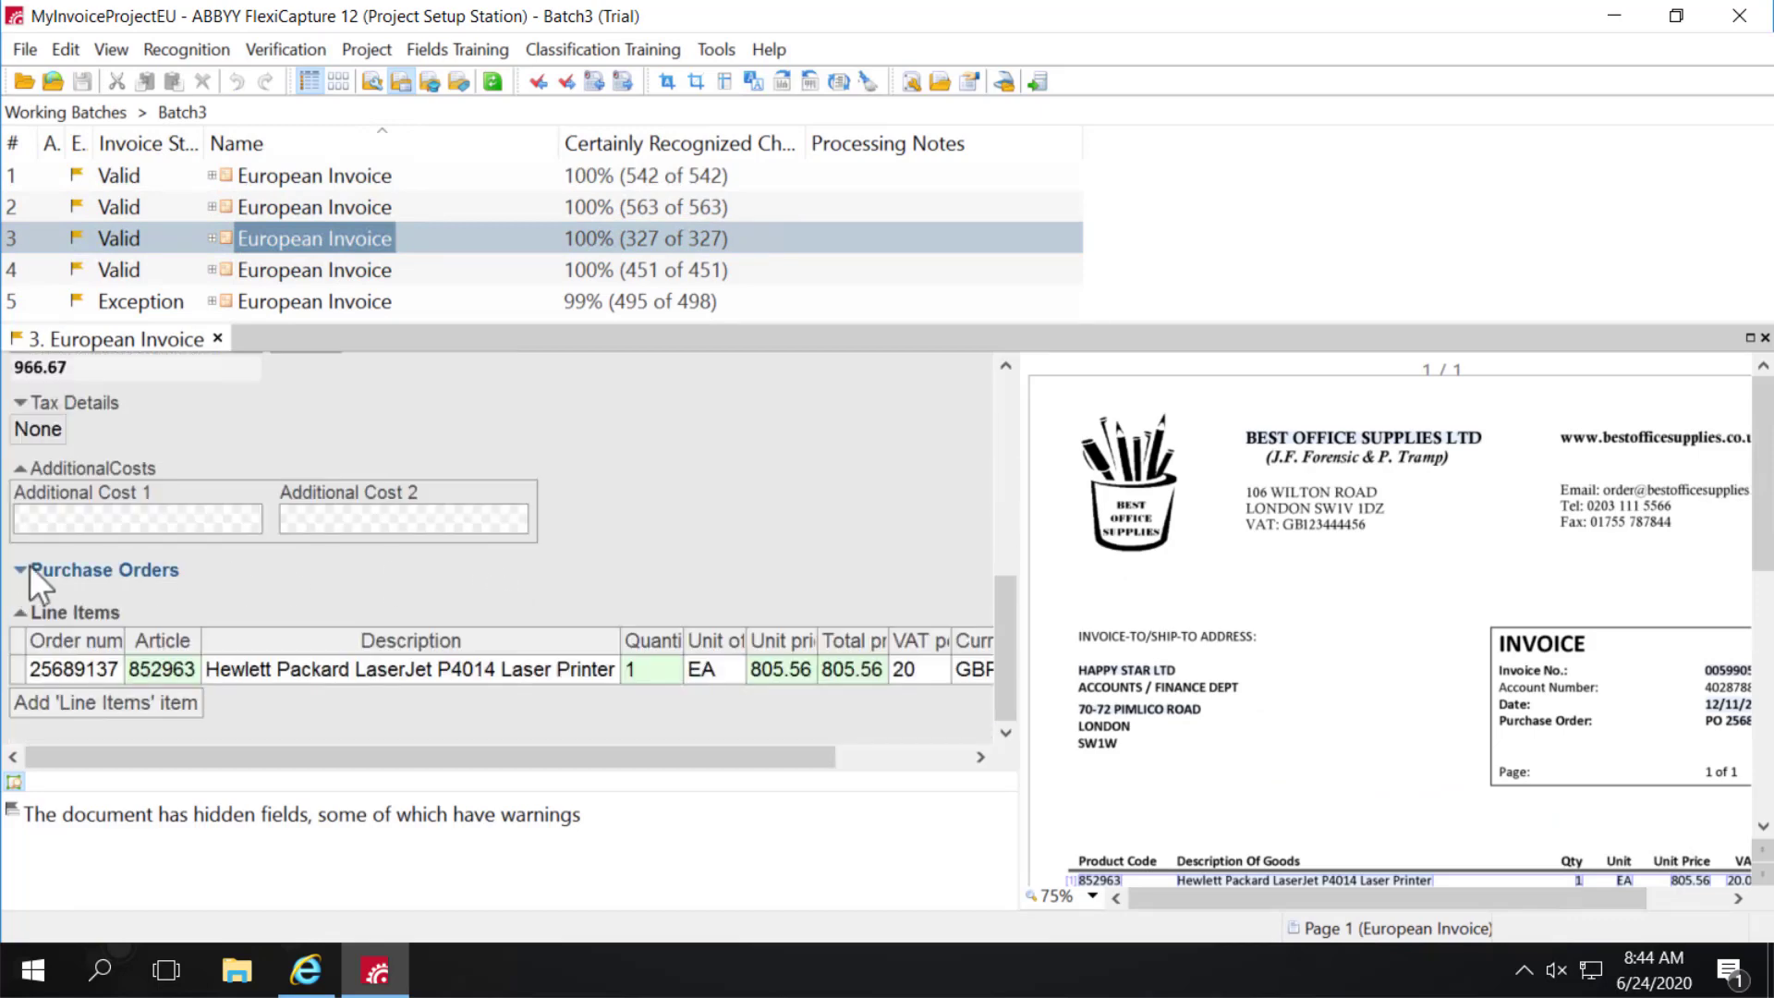
left_click(28, 566)
left_click(464, 601)
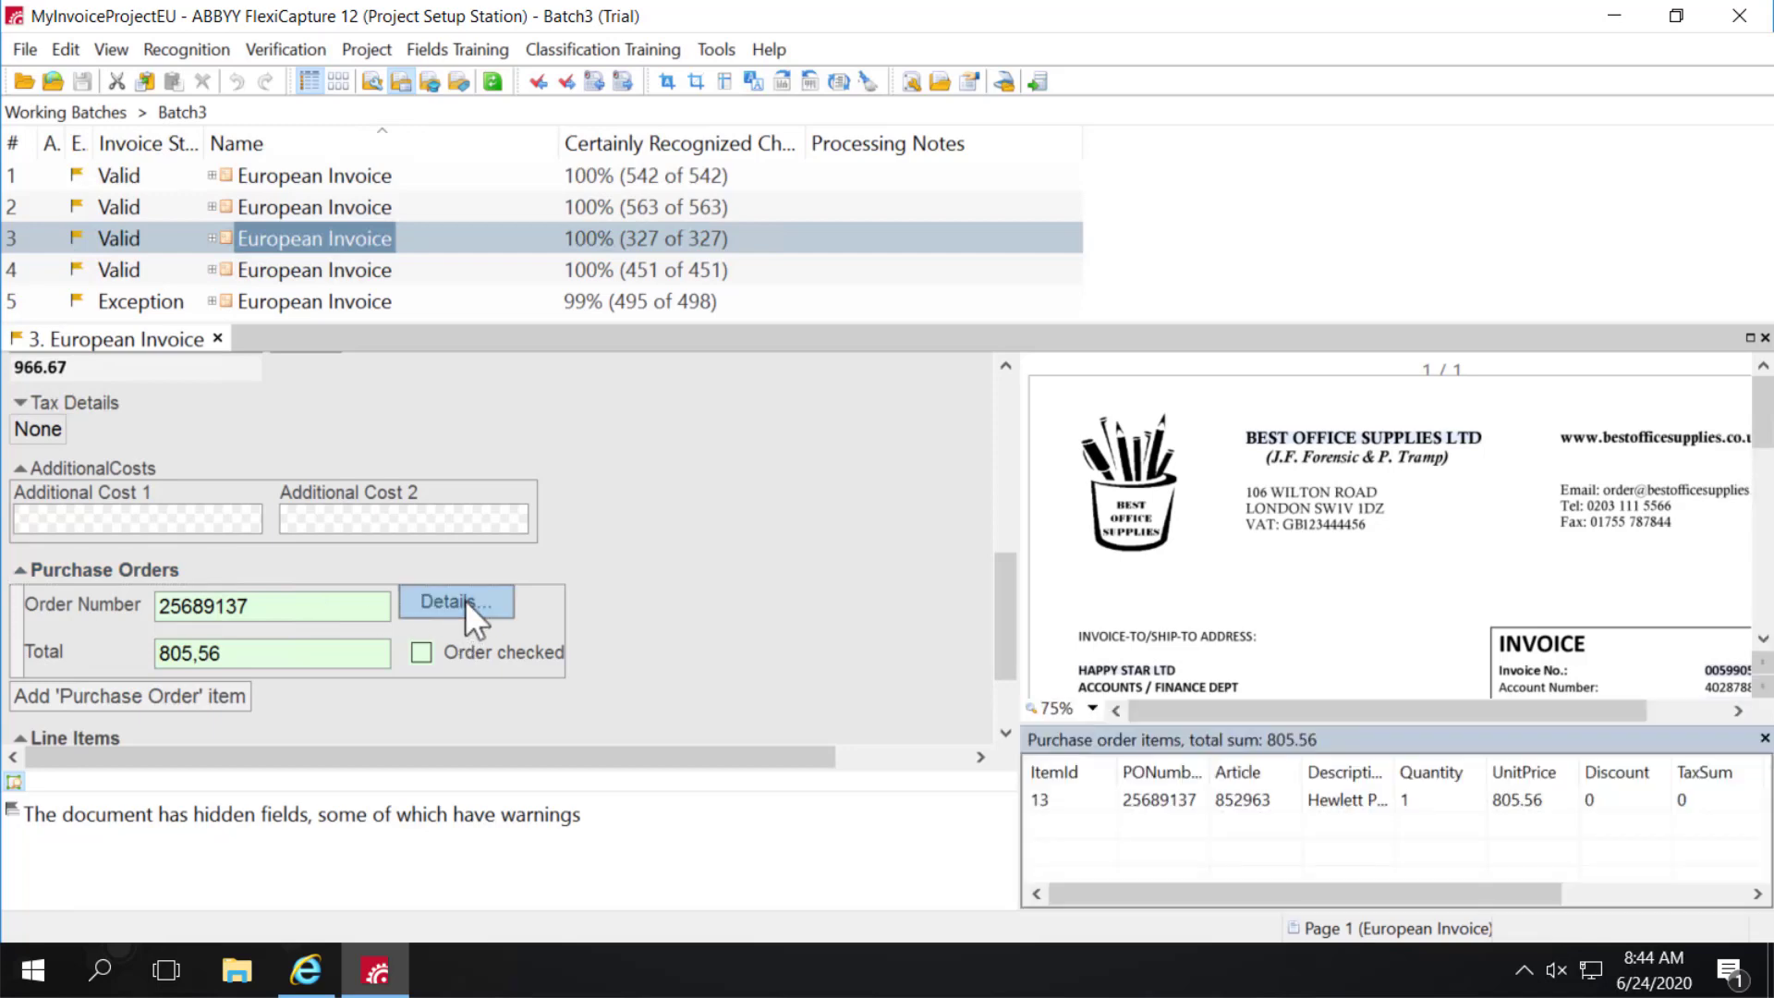
Step: Mark the third invoice's purchase order as checked, then close the document with its changes saved
left_click(421, 652)
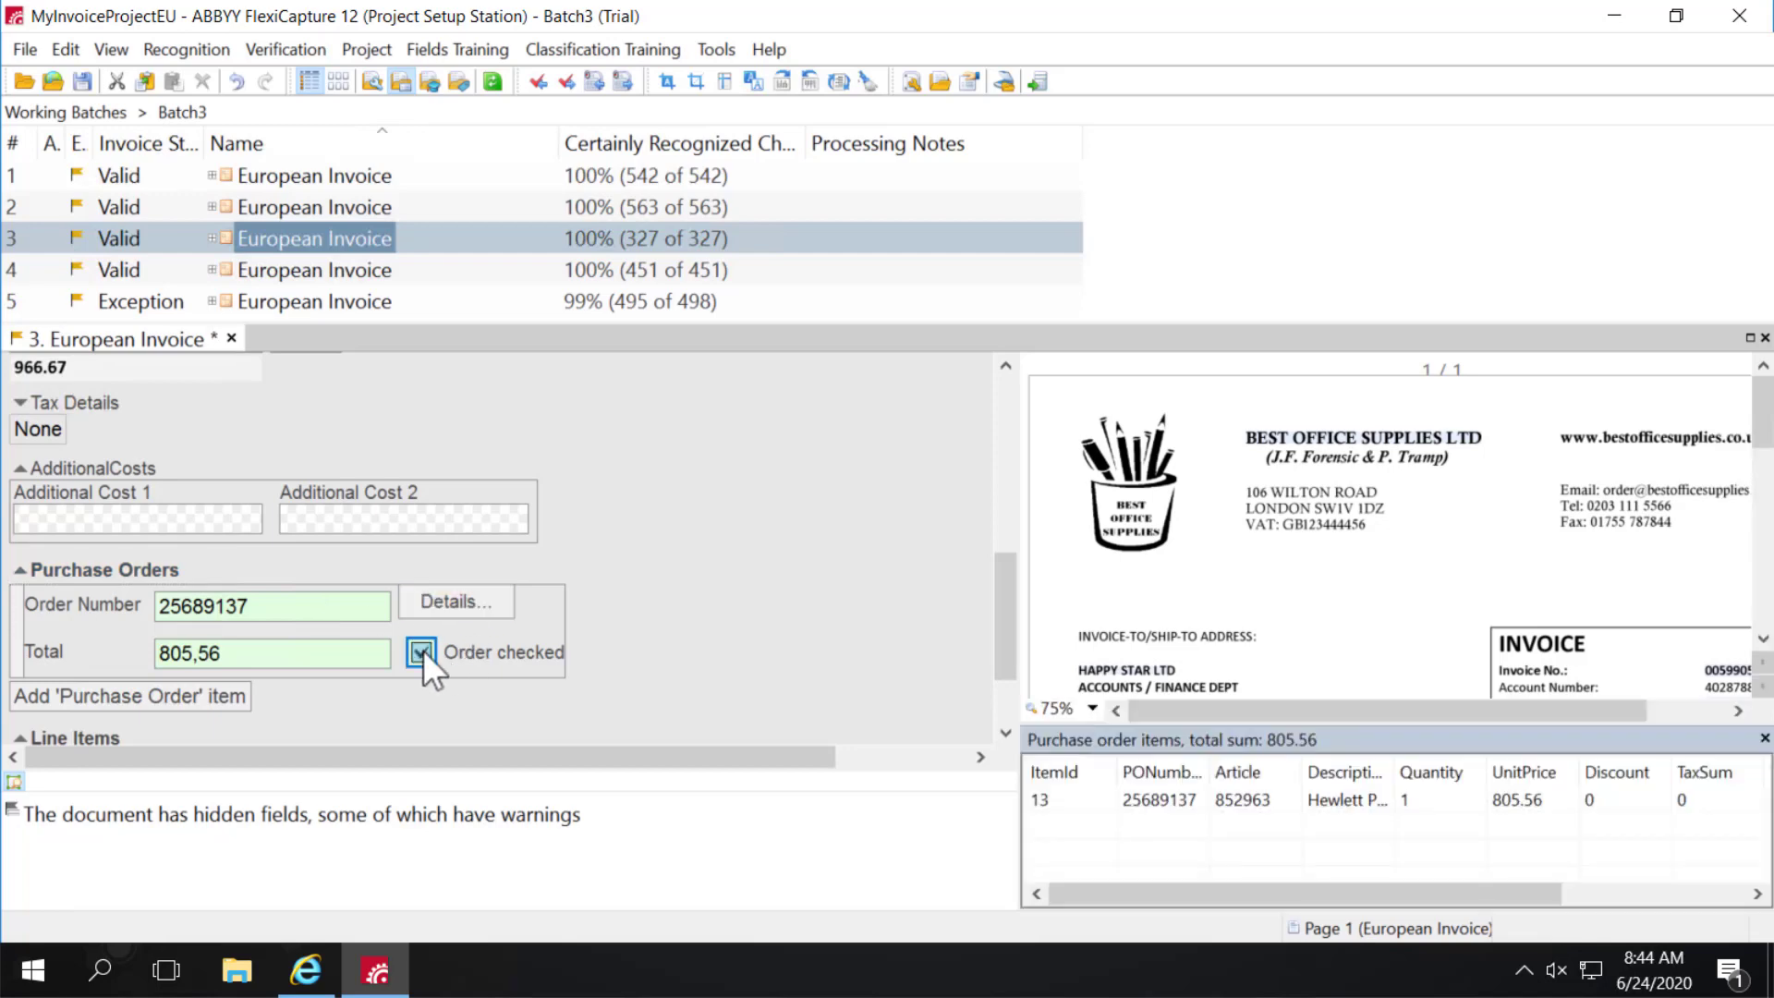
left_click(232, 339)
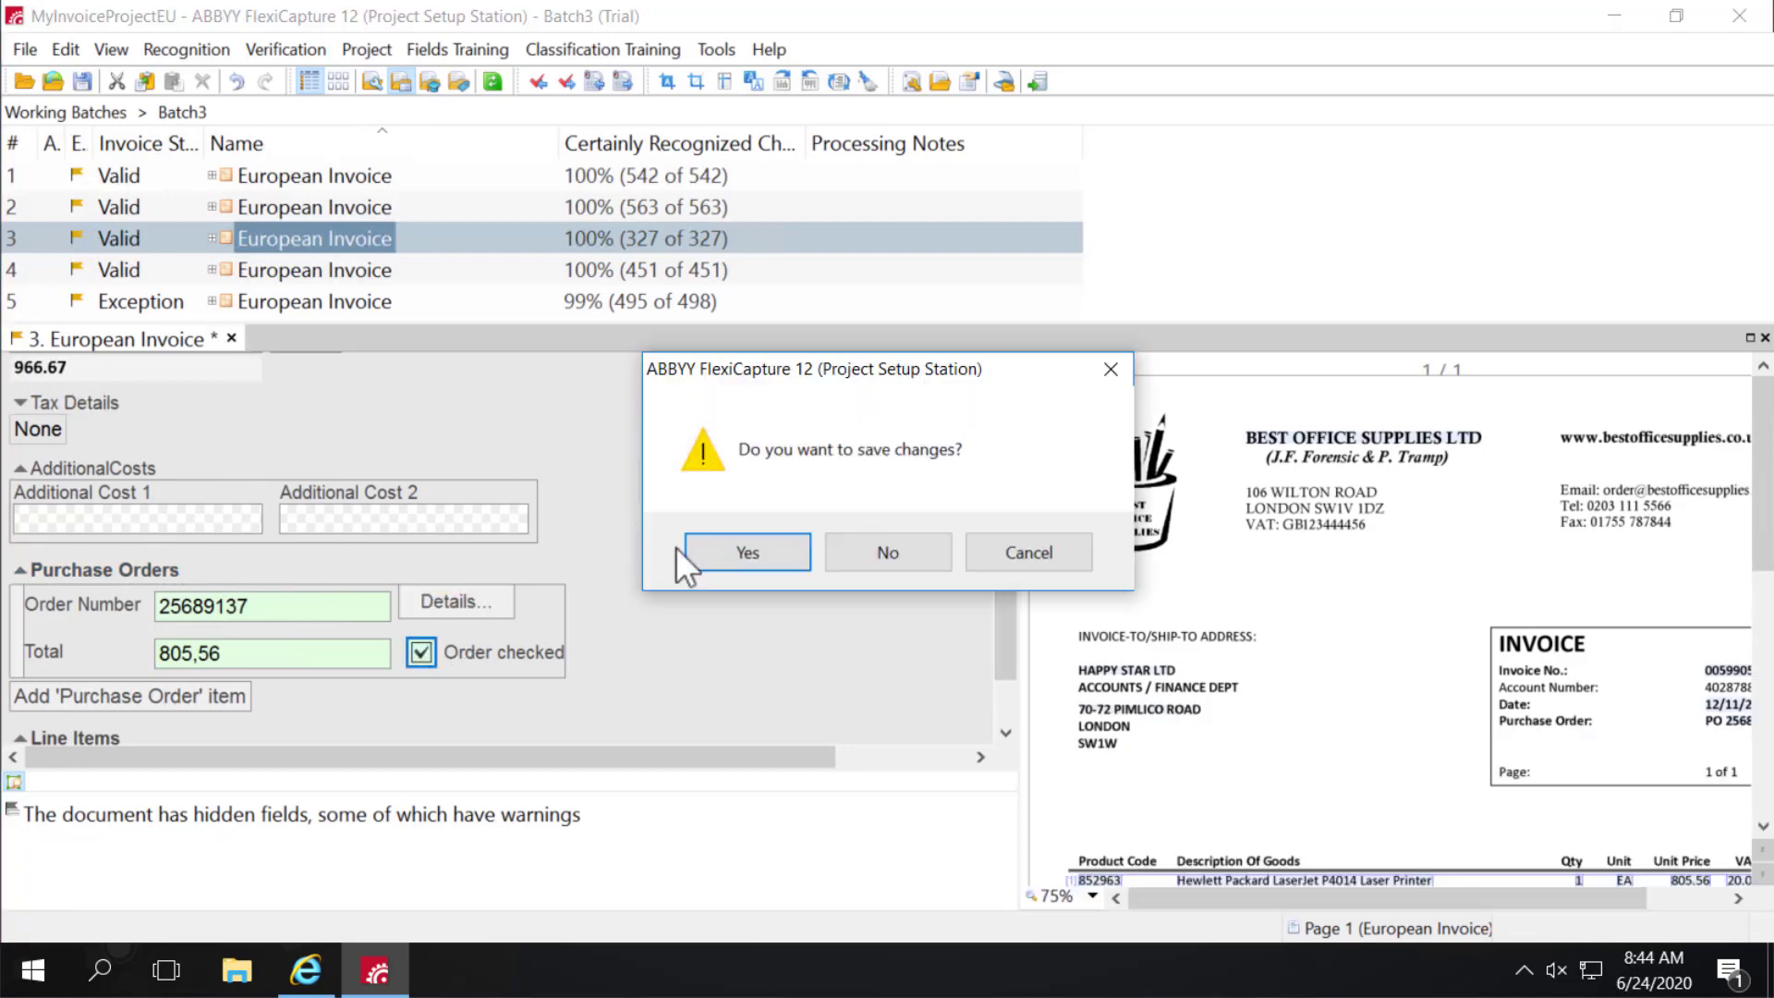
left_click(726, 555)
Step: Open the fourth invoice and expand its purchase orders section
left_click(364, 268)
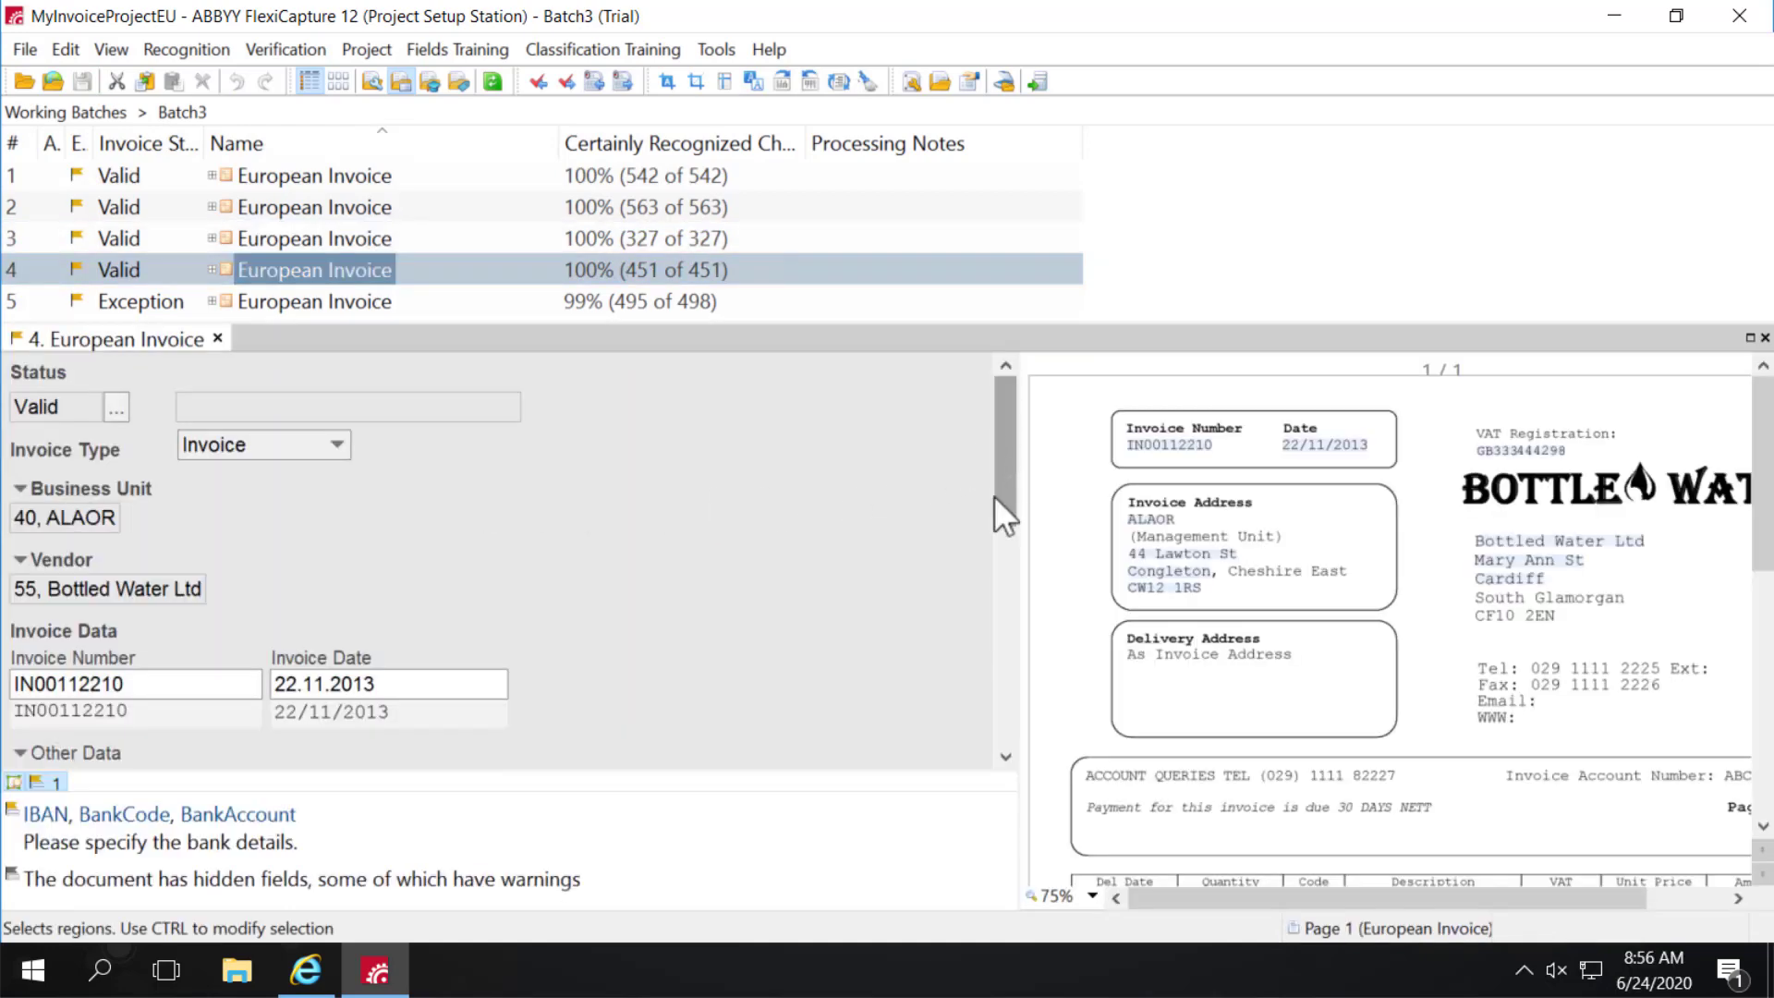
left_click_drag(1011, 463, 991, 692)
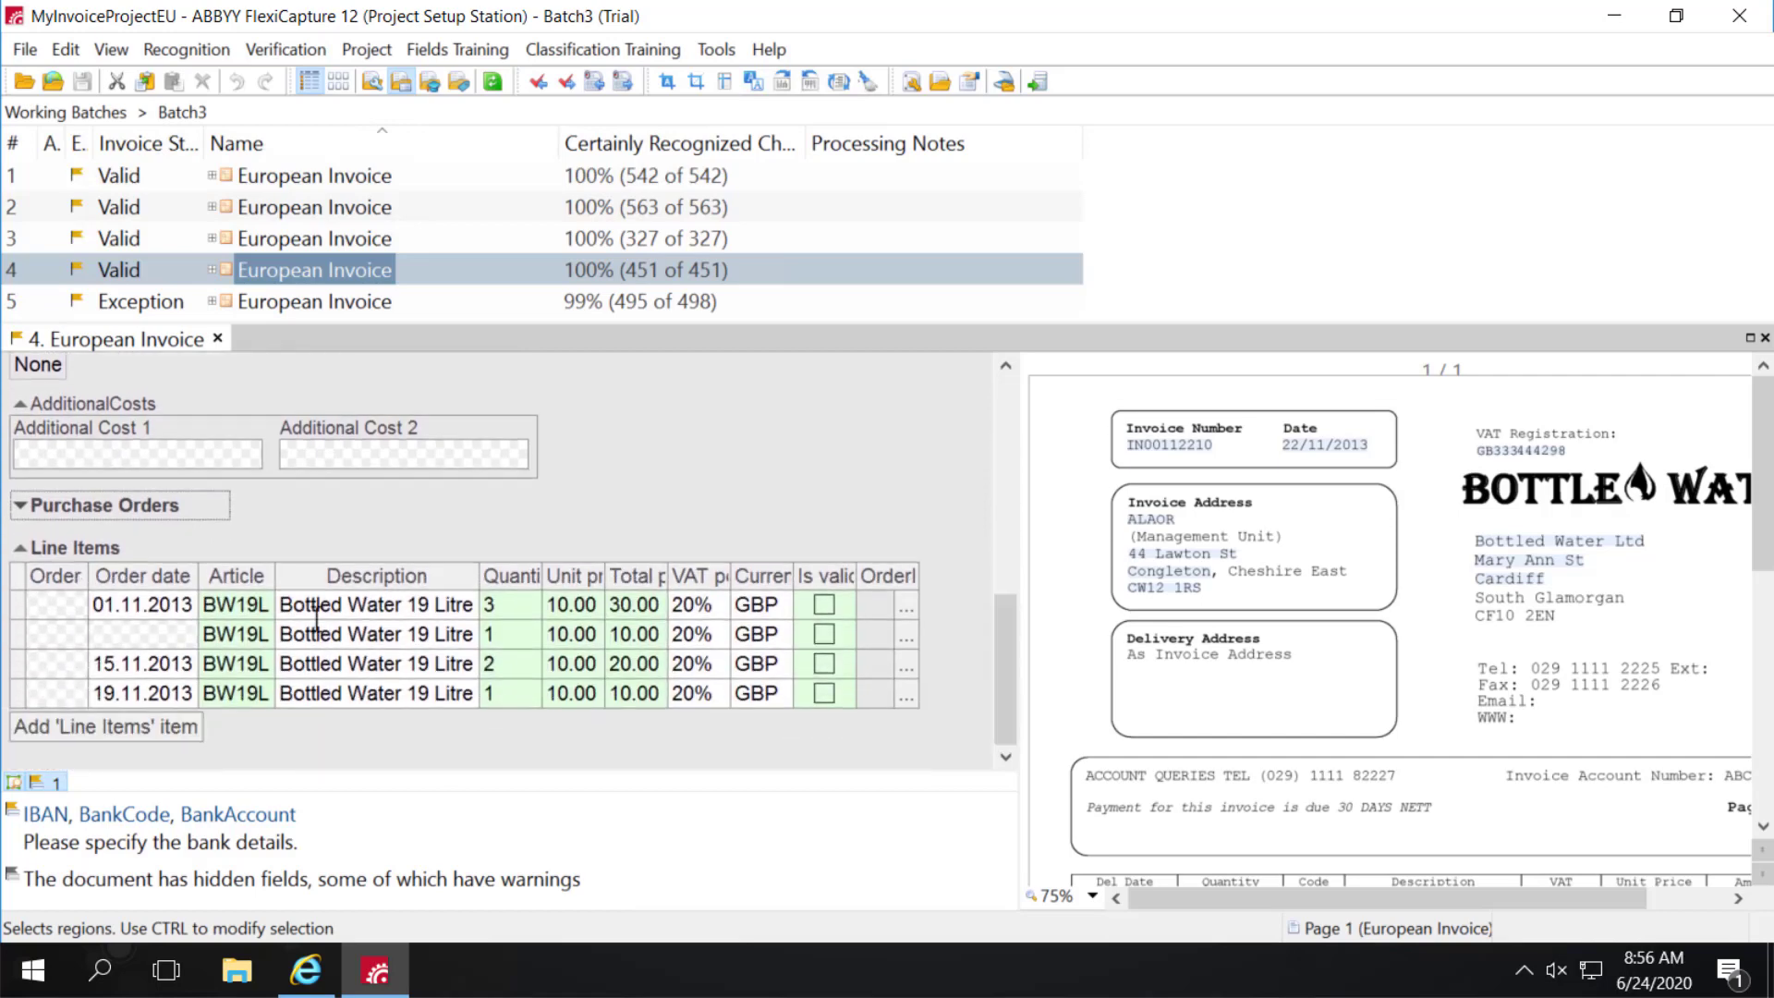
left_click(14, 507)
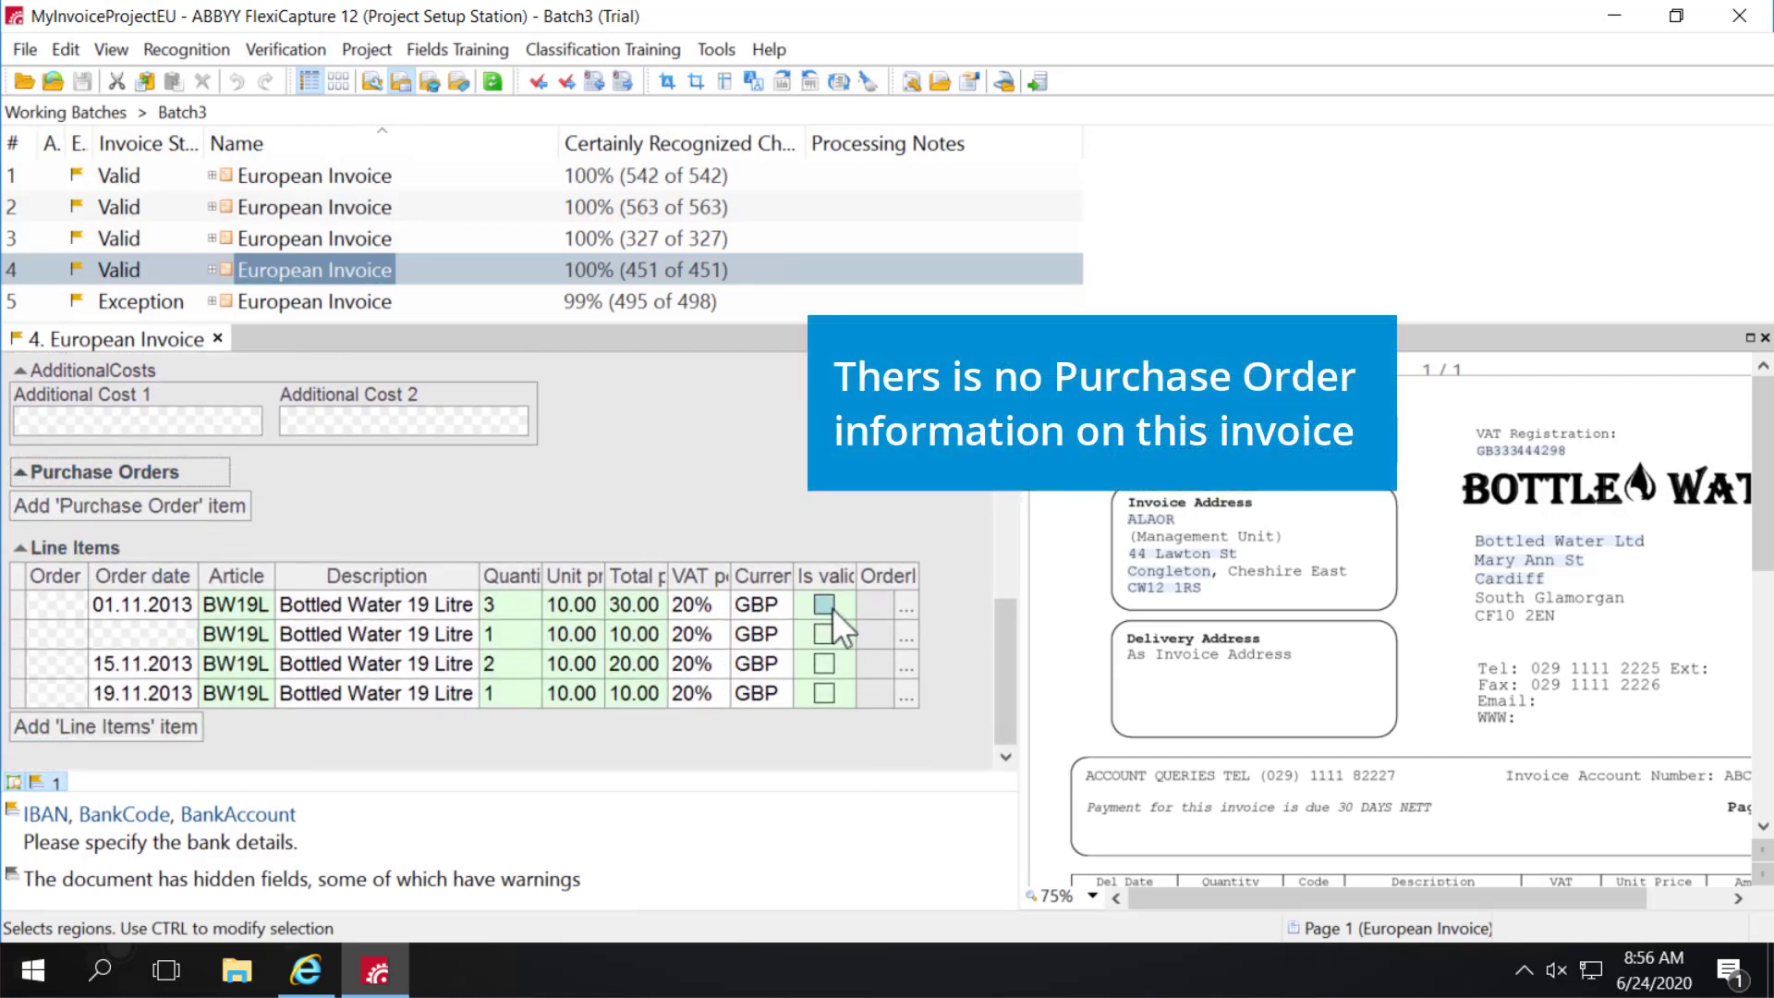
Step: Mark the fourth invoice's Bottled Water line items as valid, then close the document with its changes saved
left_click(829, 607)
left_click(824, 636)
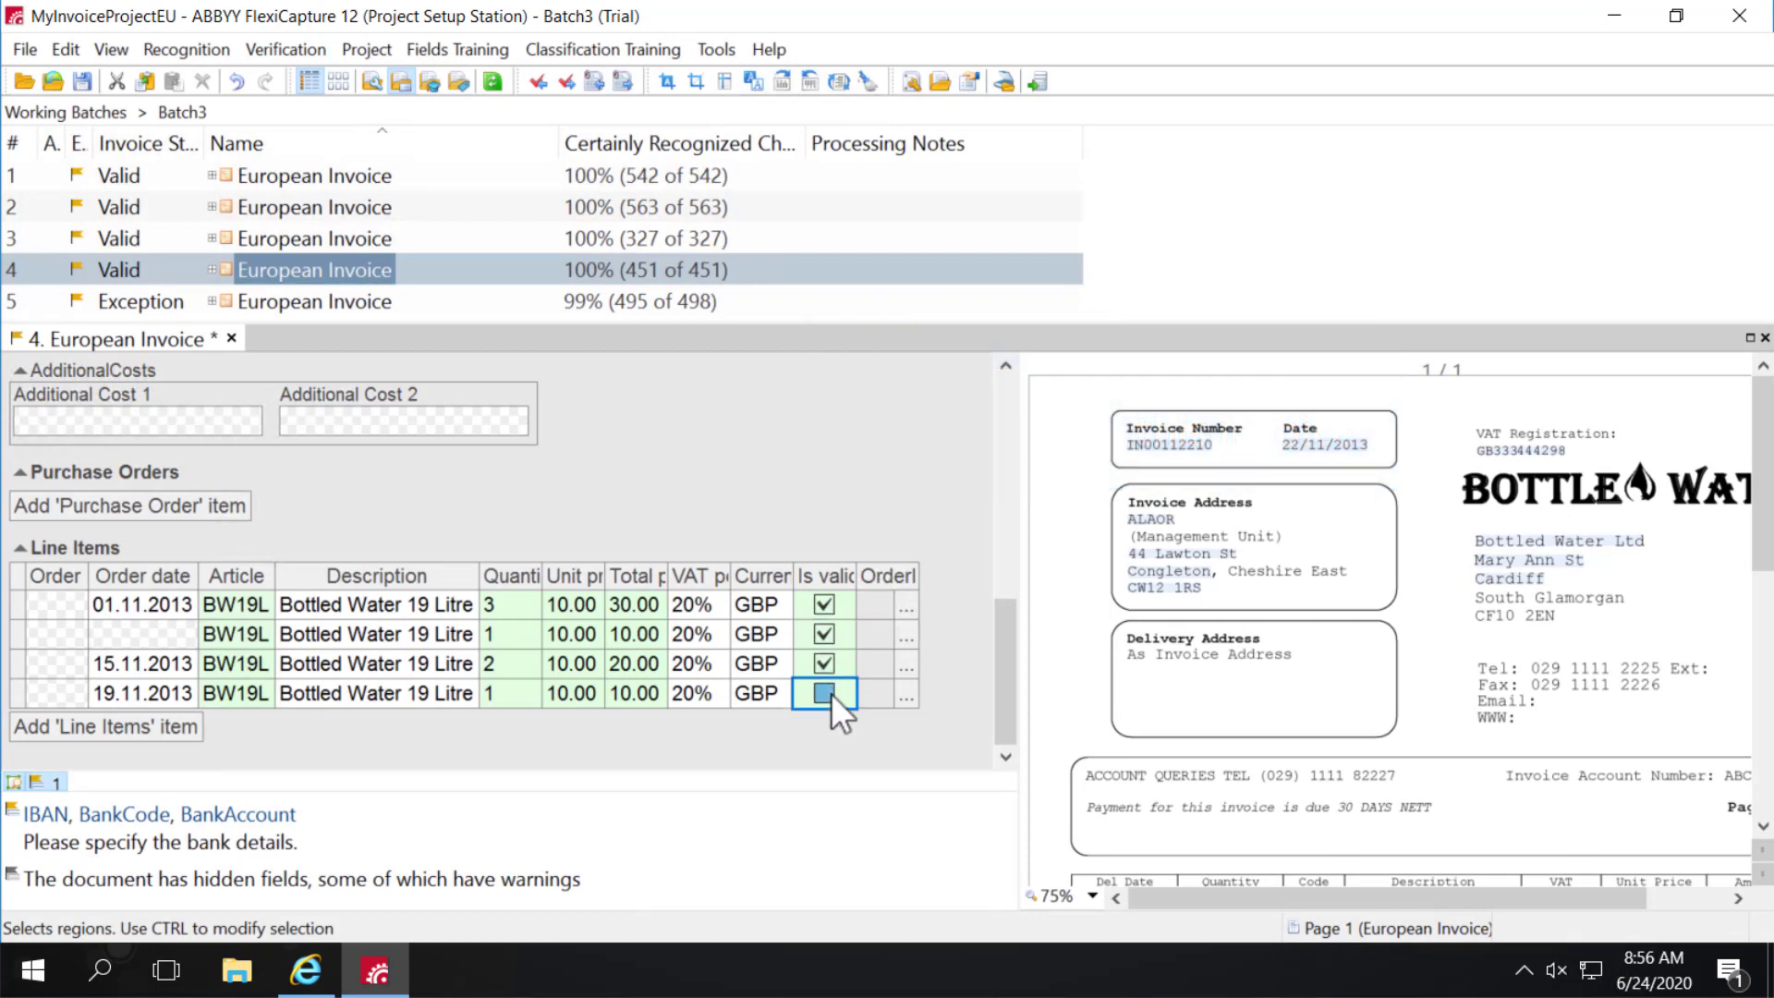
left_click(232, 338)
left_click(730, 558)
Step: Open the fifth invoice and display the item details of its purchase order
double_click(362, 303)
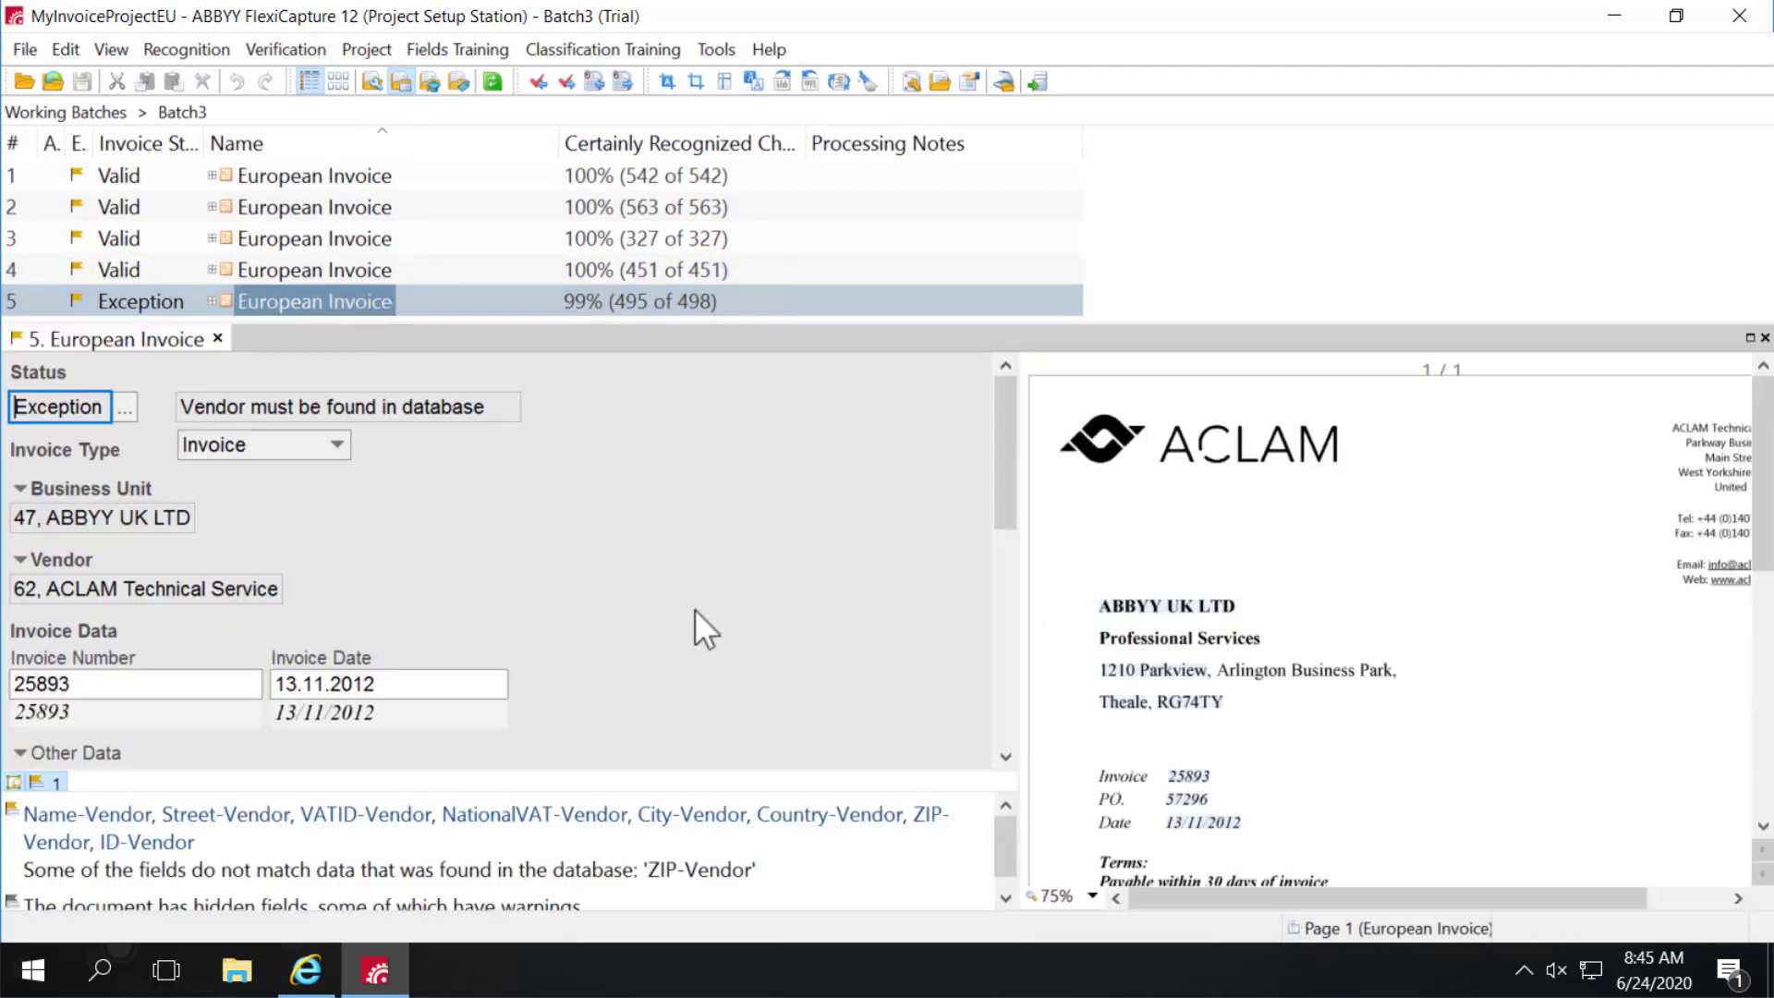
scroll(646, 596, "down", 8)
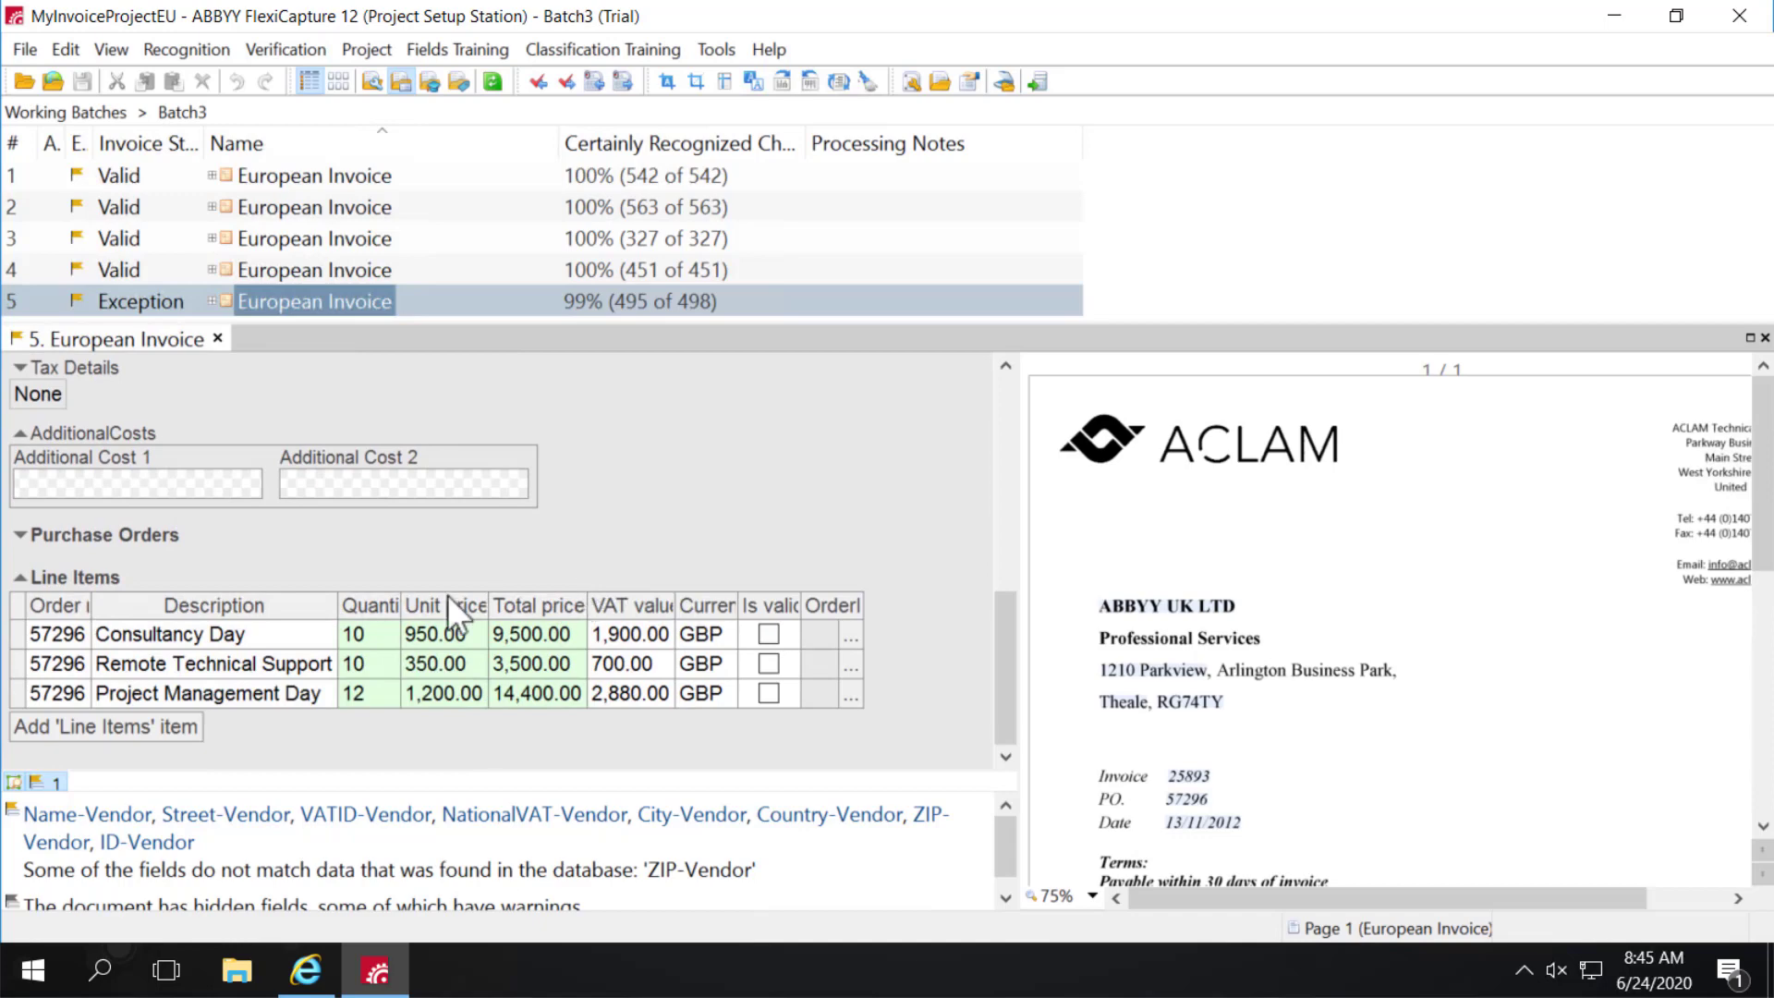
left_click(21, 535)
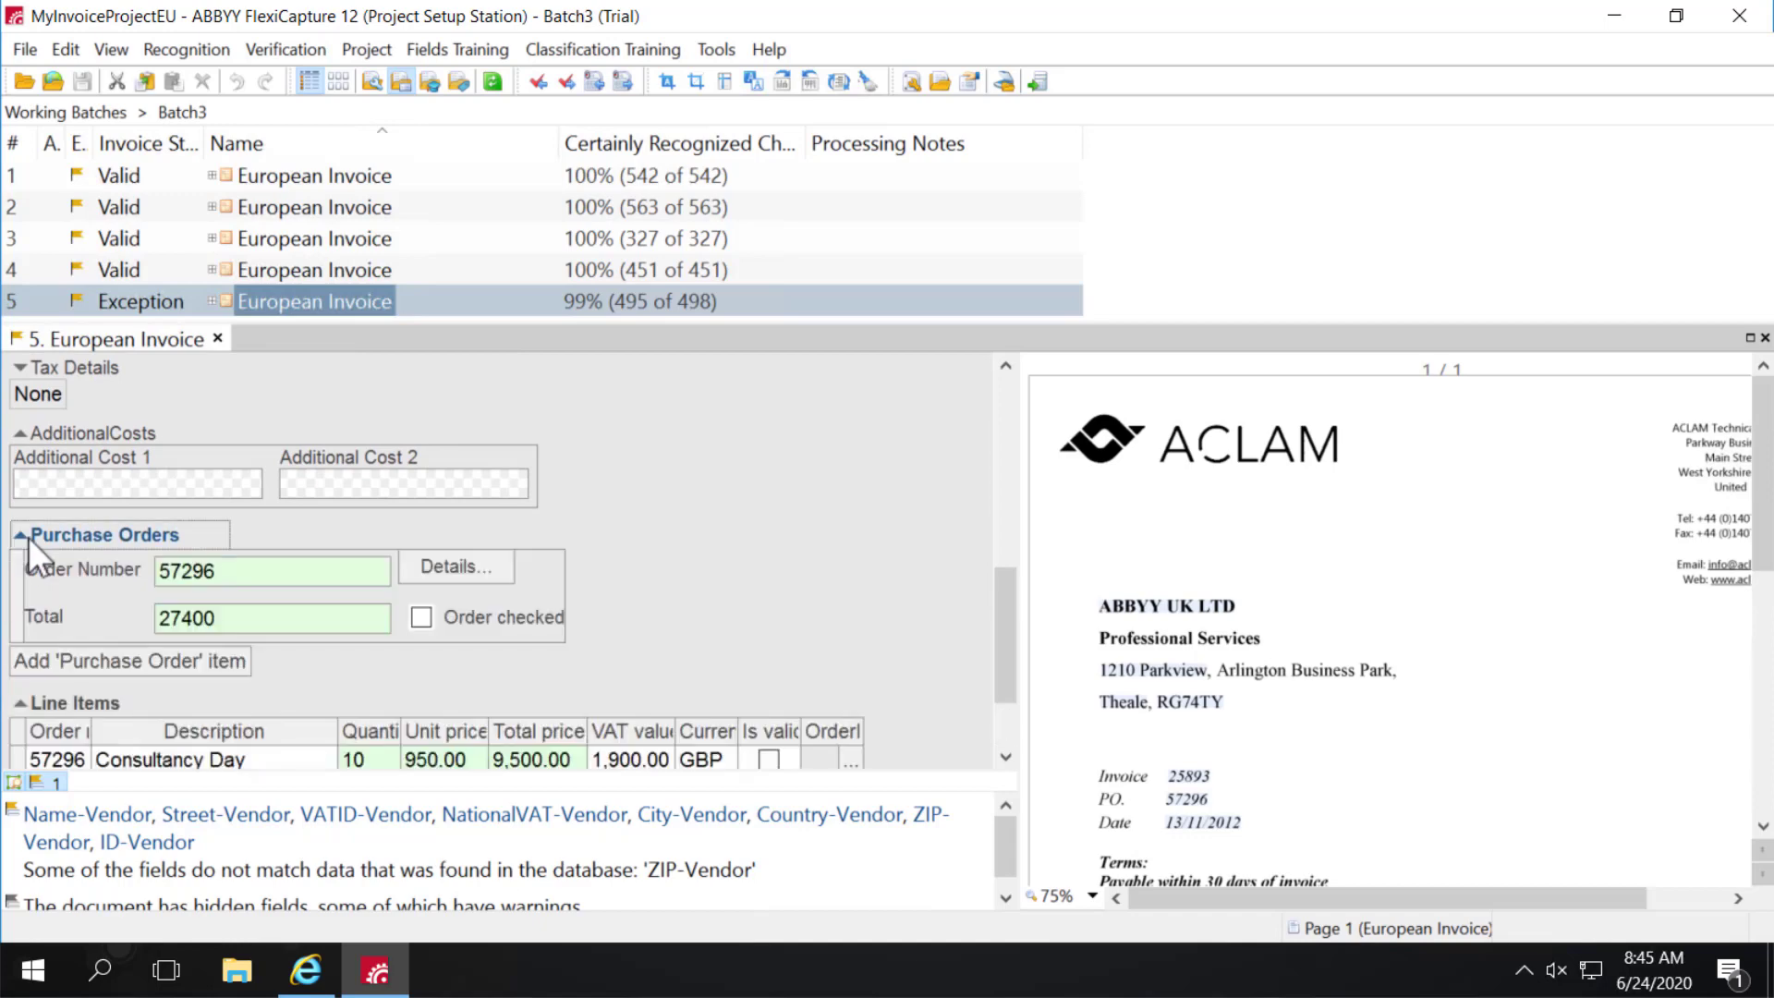
left_click(462, 580)
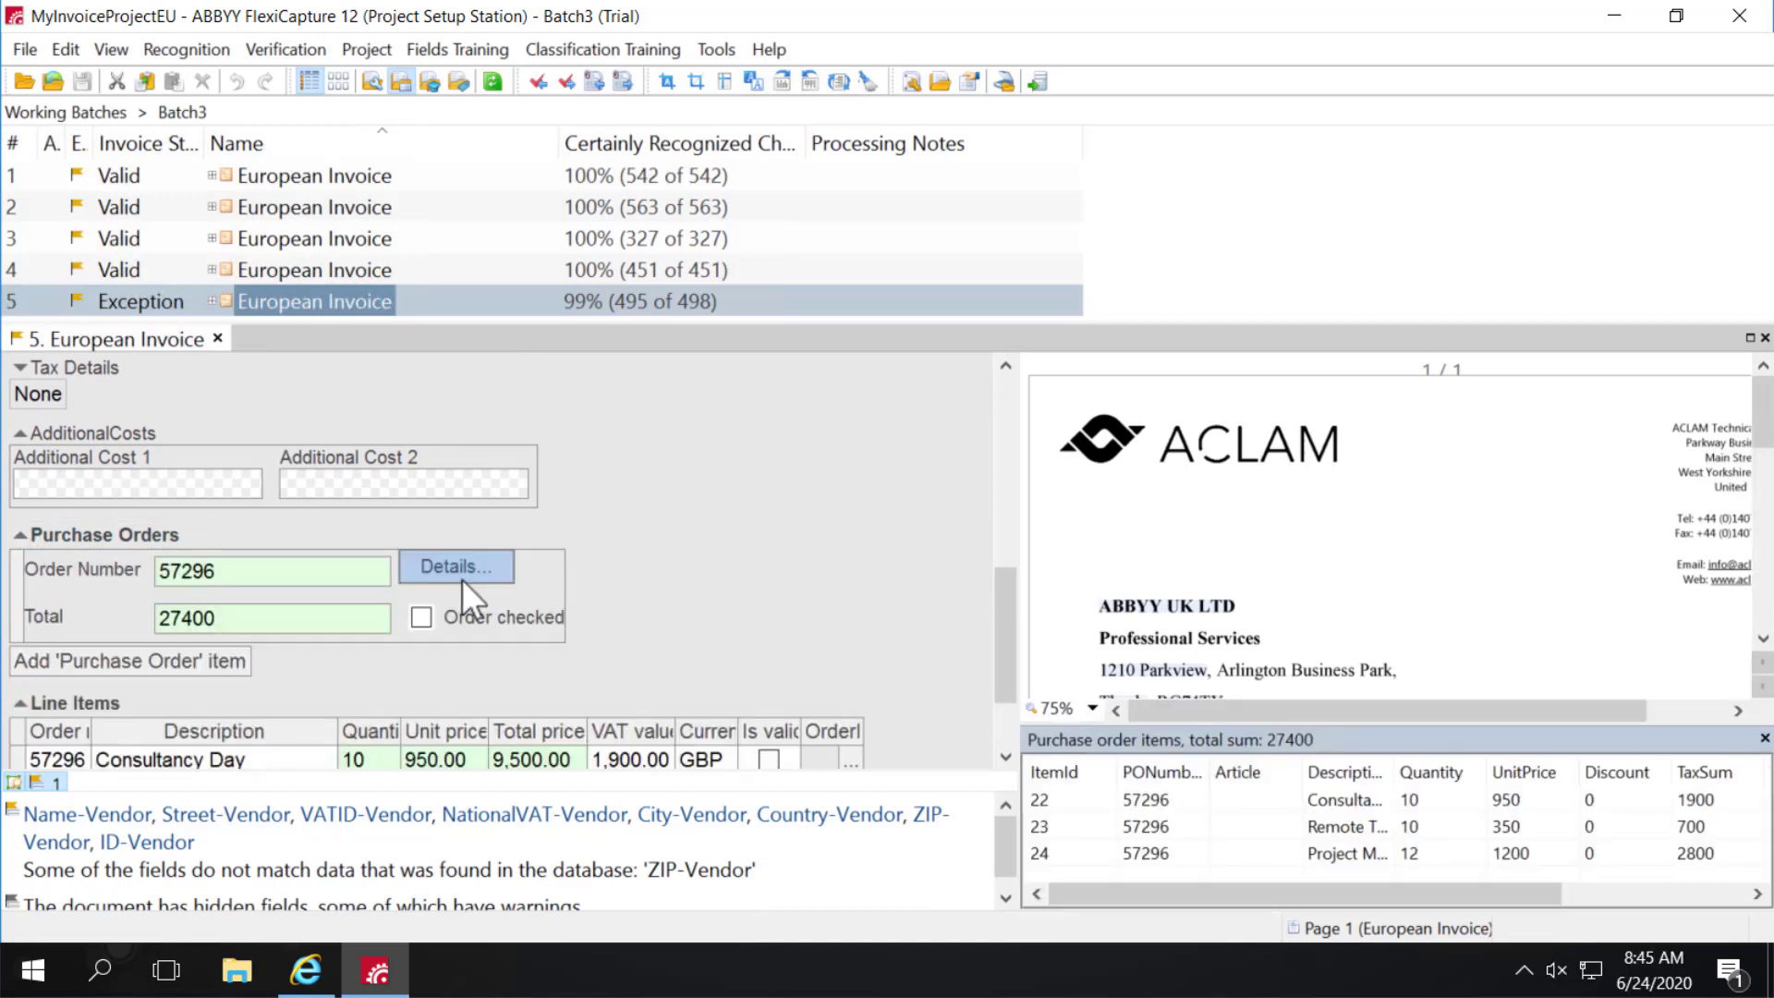
Step: Mark the fifth invoice's purchase order as checked, then close the document with its changes saved
left_click(423, 614)
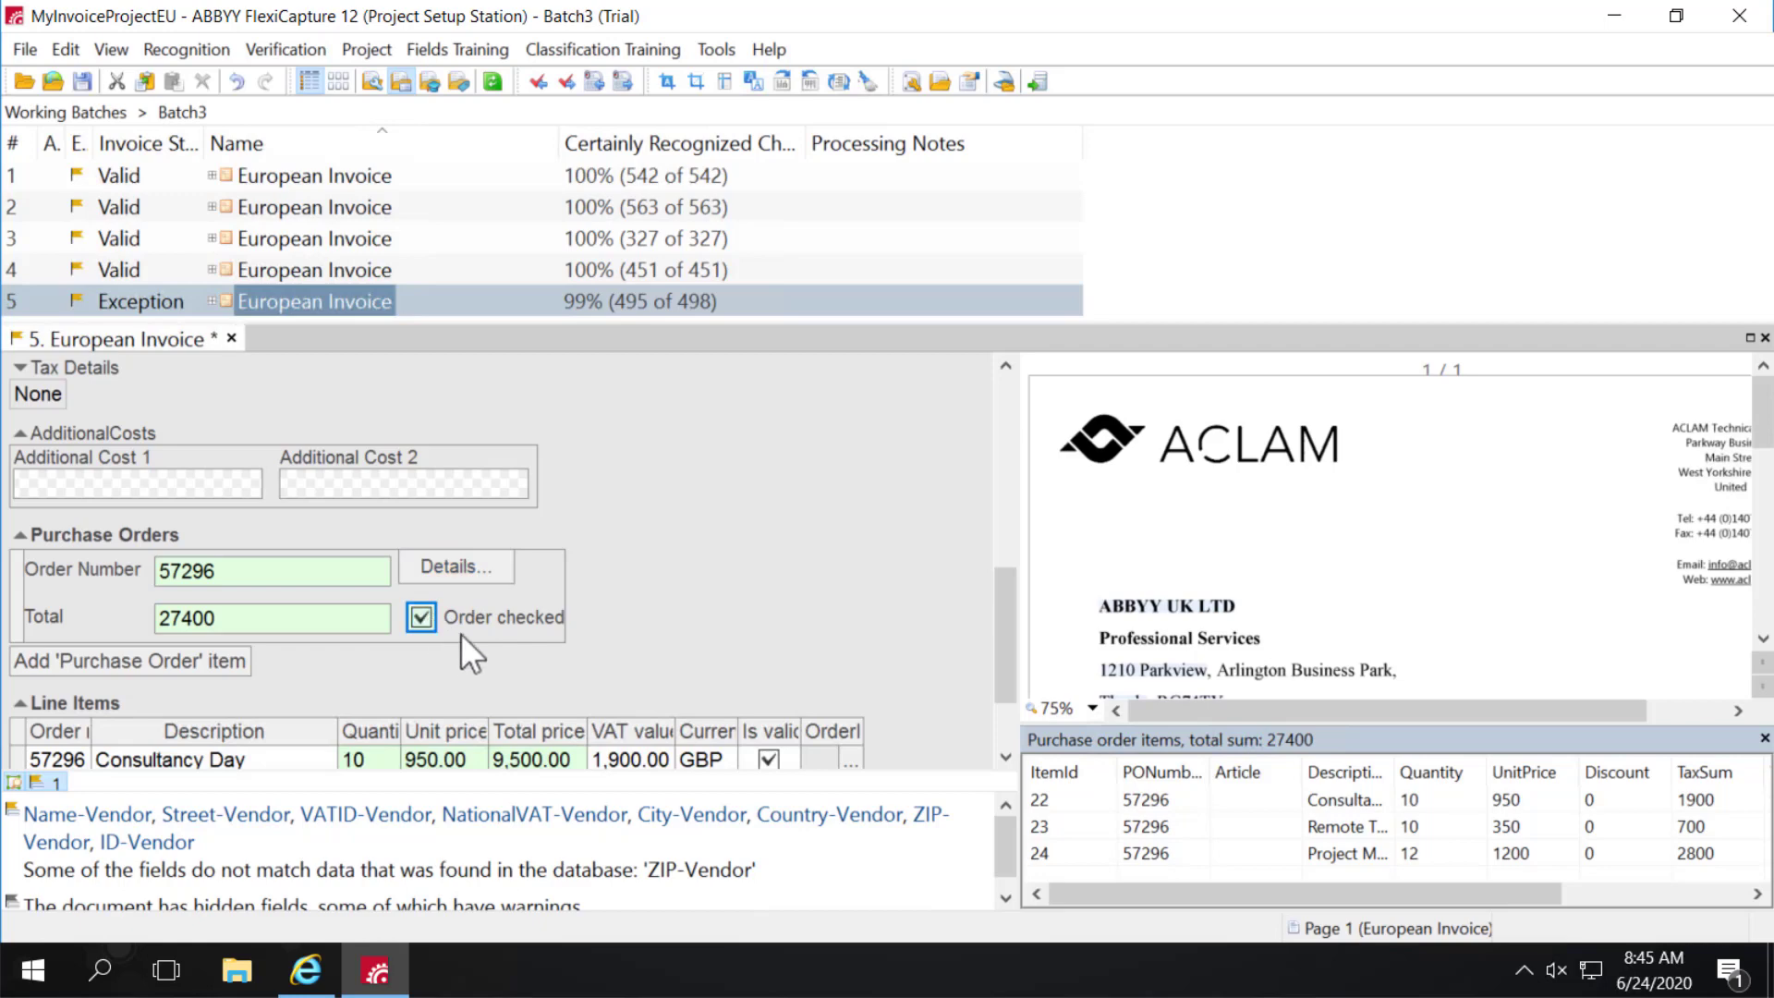
left_click(232, 338)
left_click(747, 552)
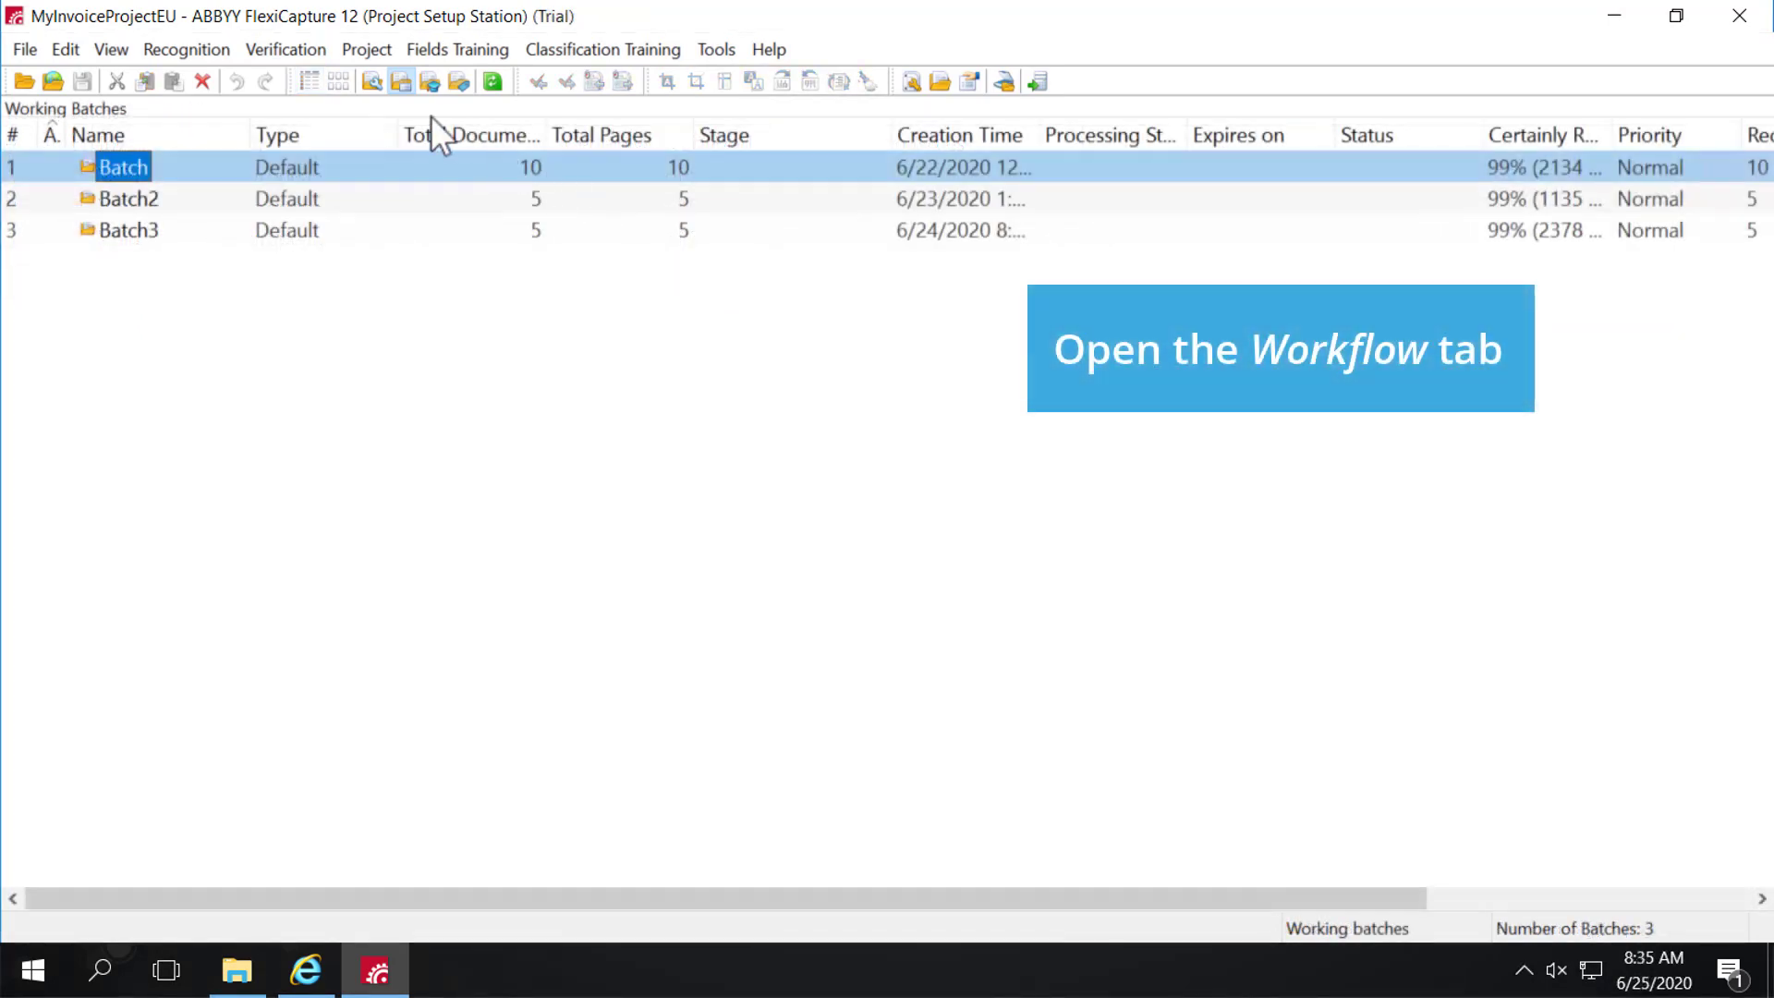
Step: In the project's workflow properties, disable skipping verification by character percentage and allow web stations for the Verification and Exceptions stages
left_click(365, 50)
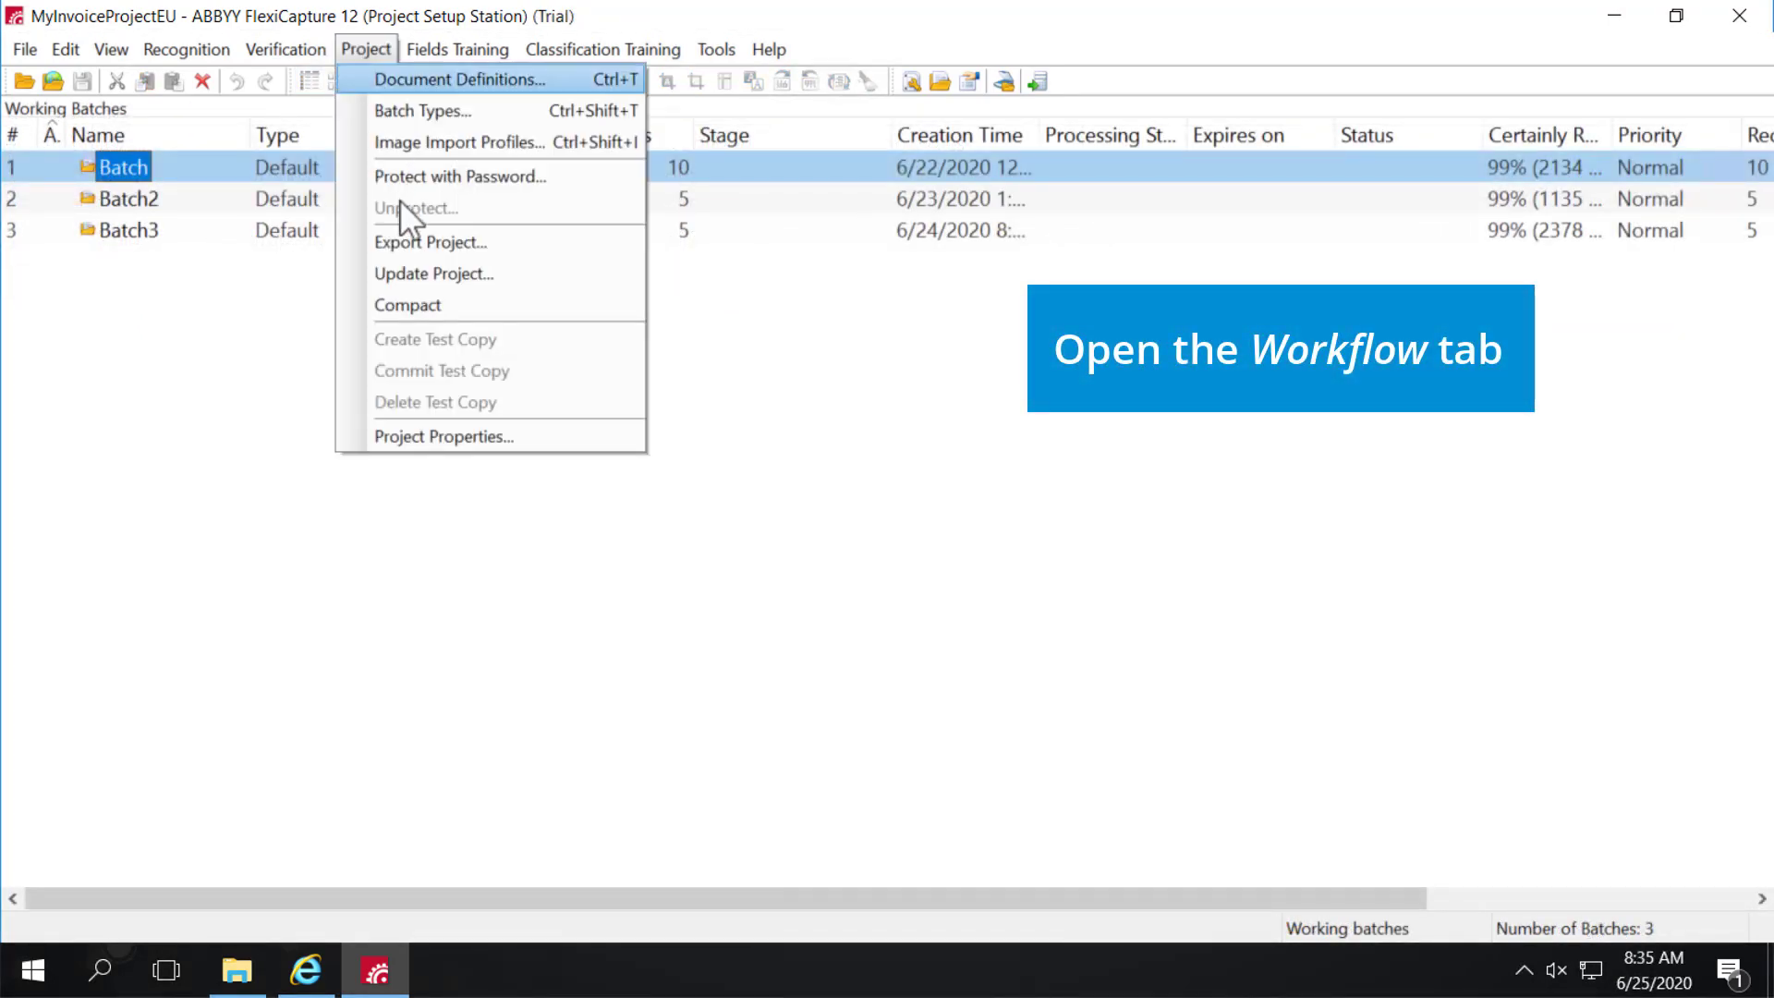
left_click(471, 434)
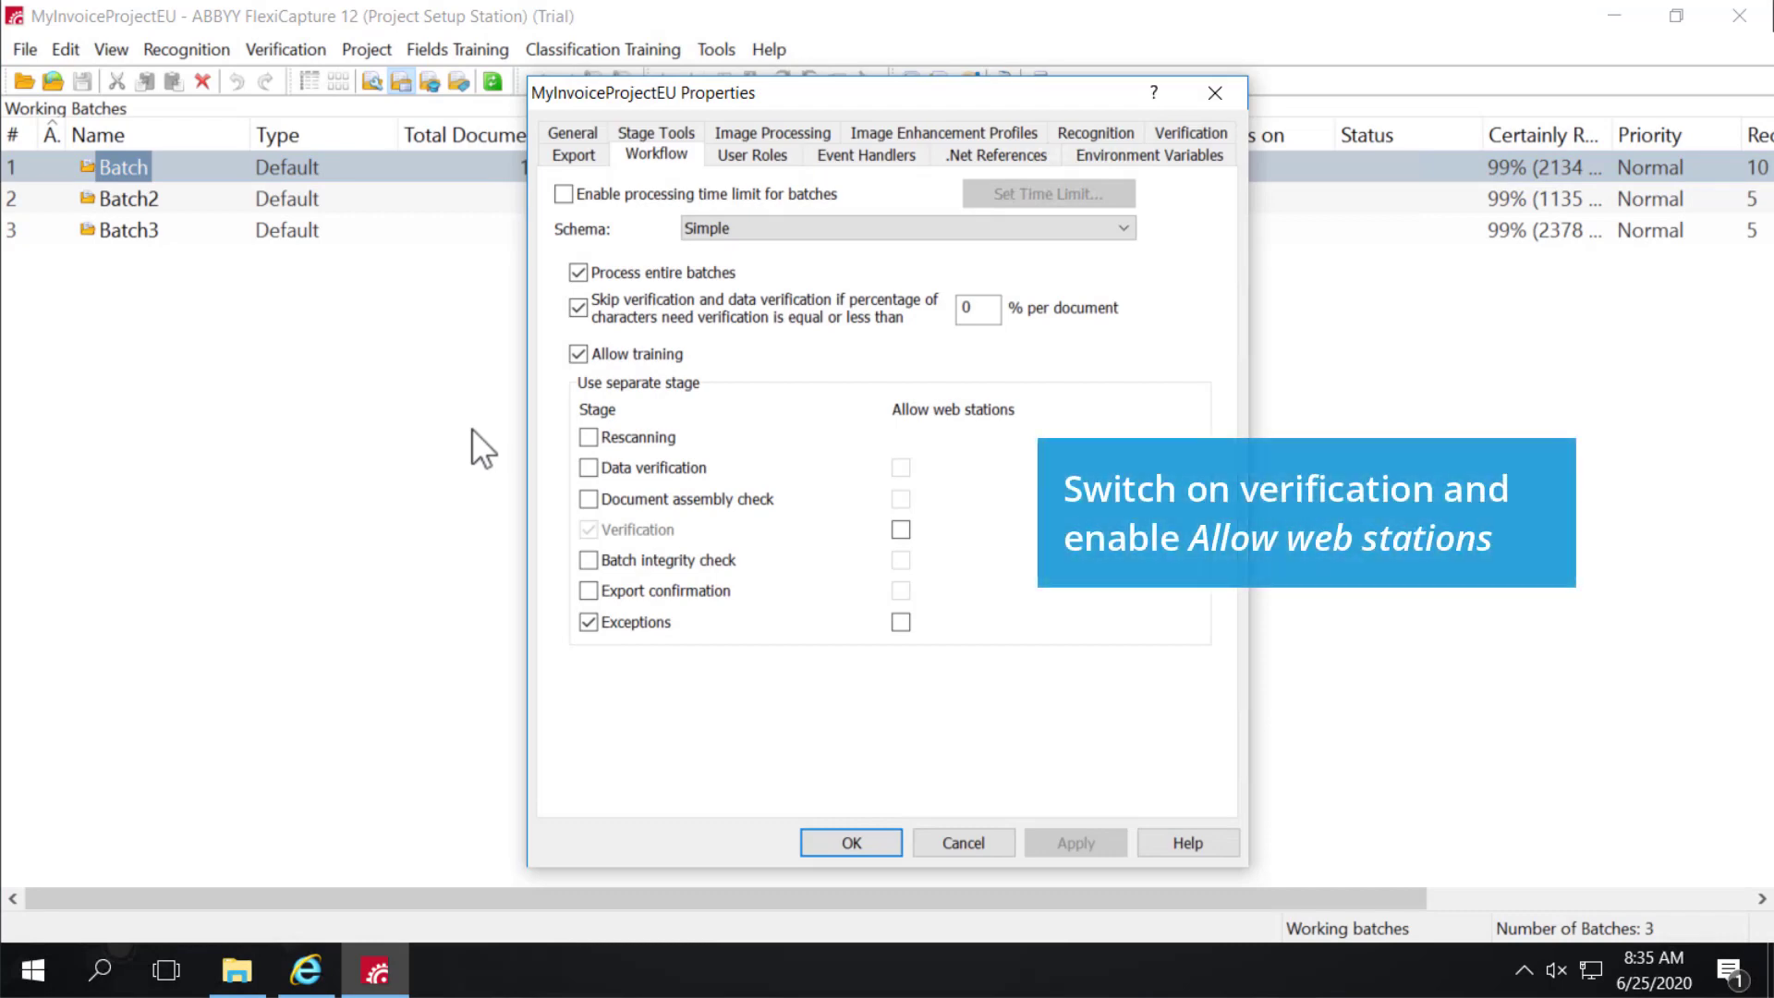
left_click(580, 310)
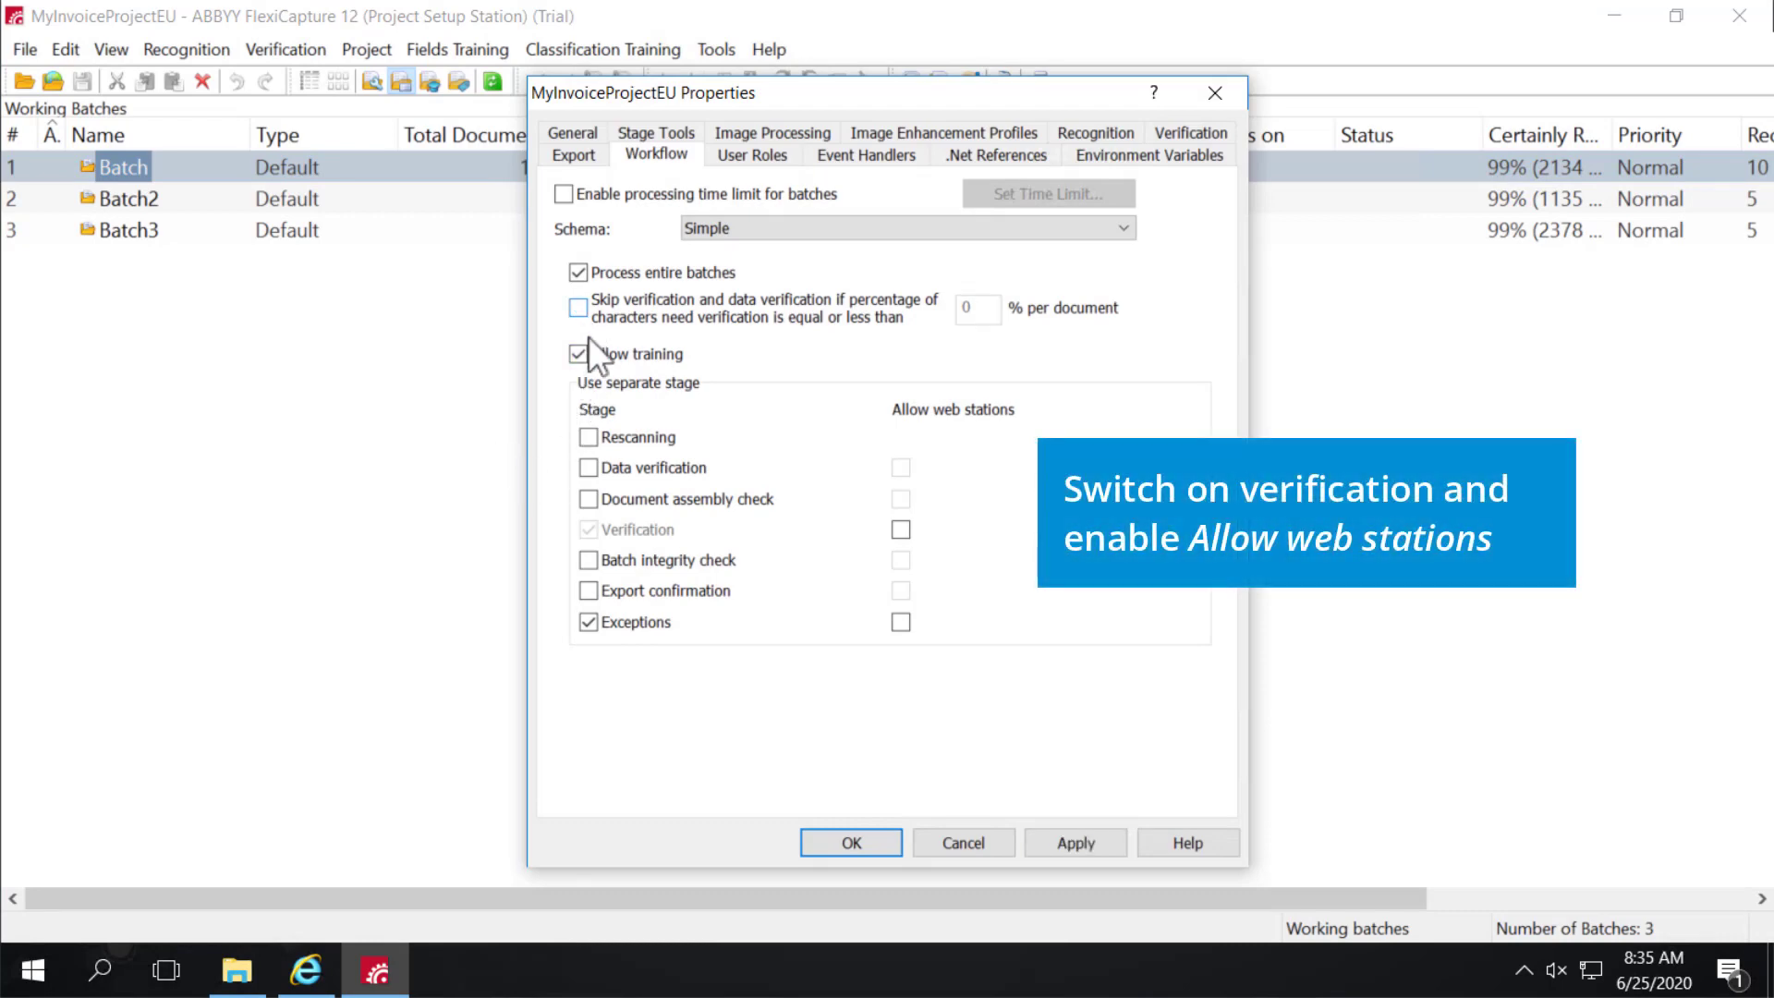
left_click(900, 531)
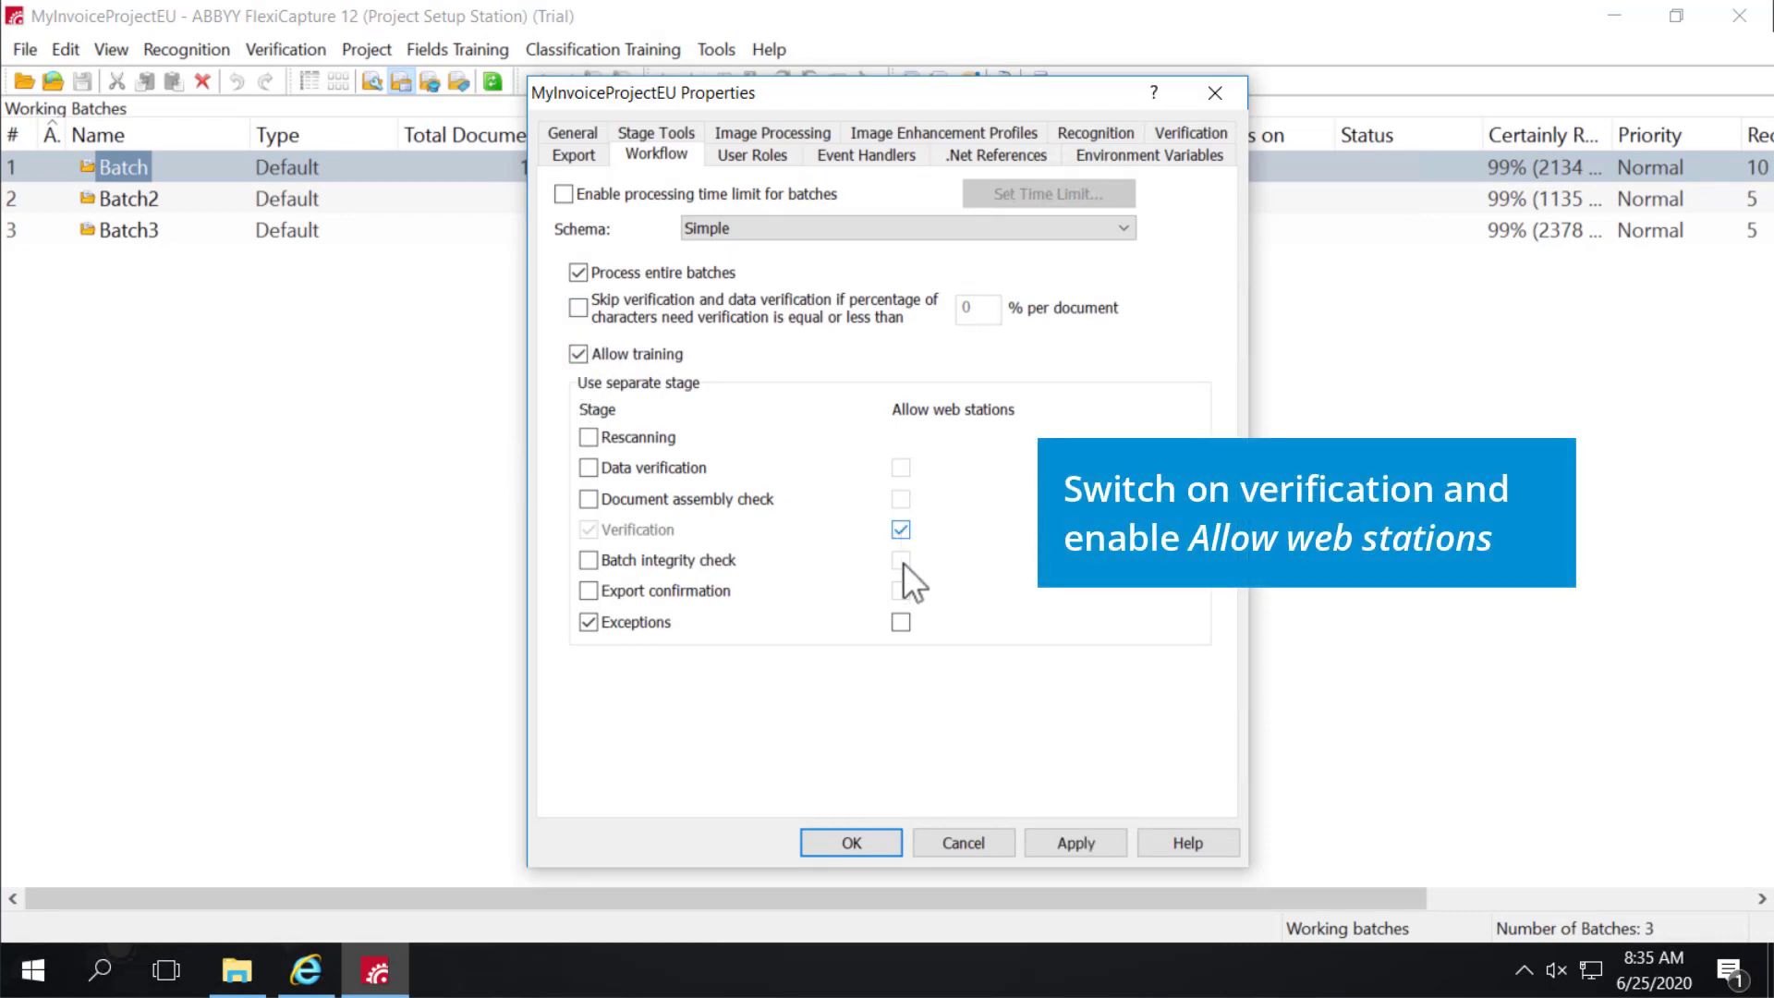
left_click(899, 619)
left_click(1072, 845)
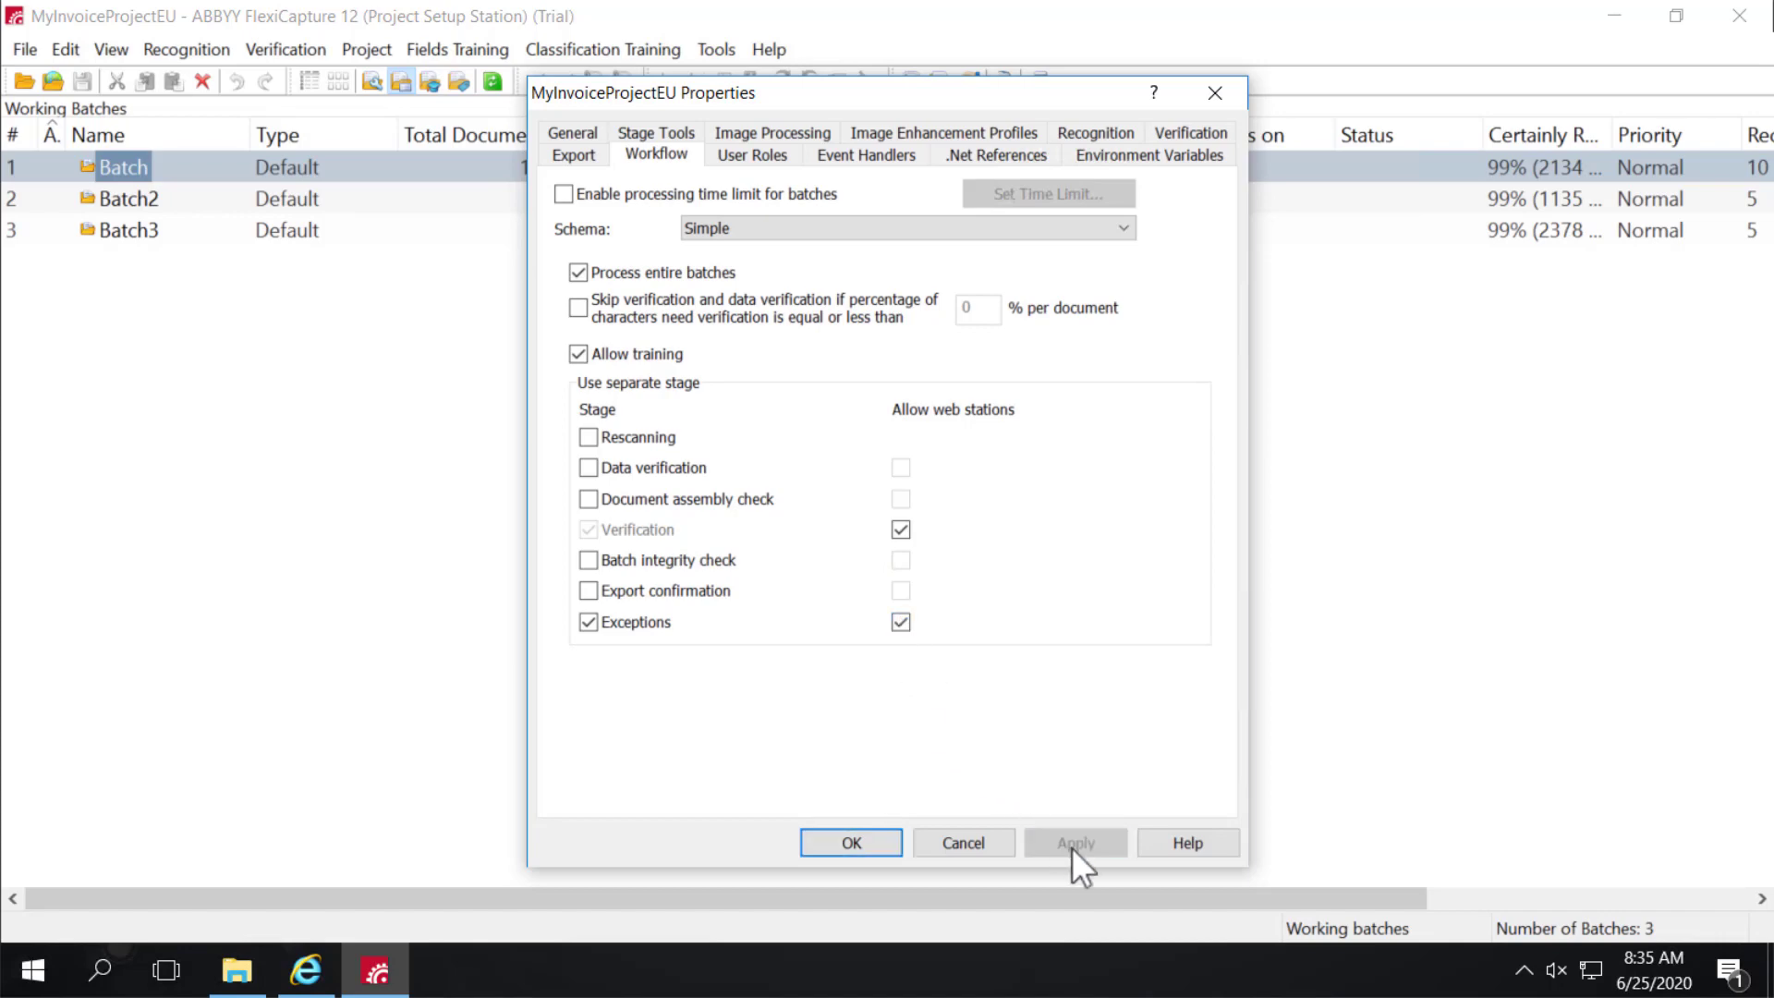
left_click(846, 842)
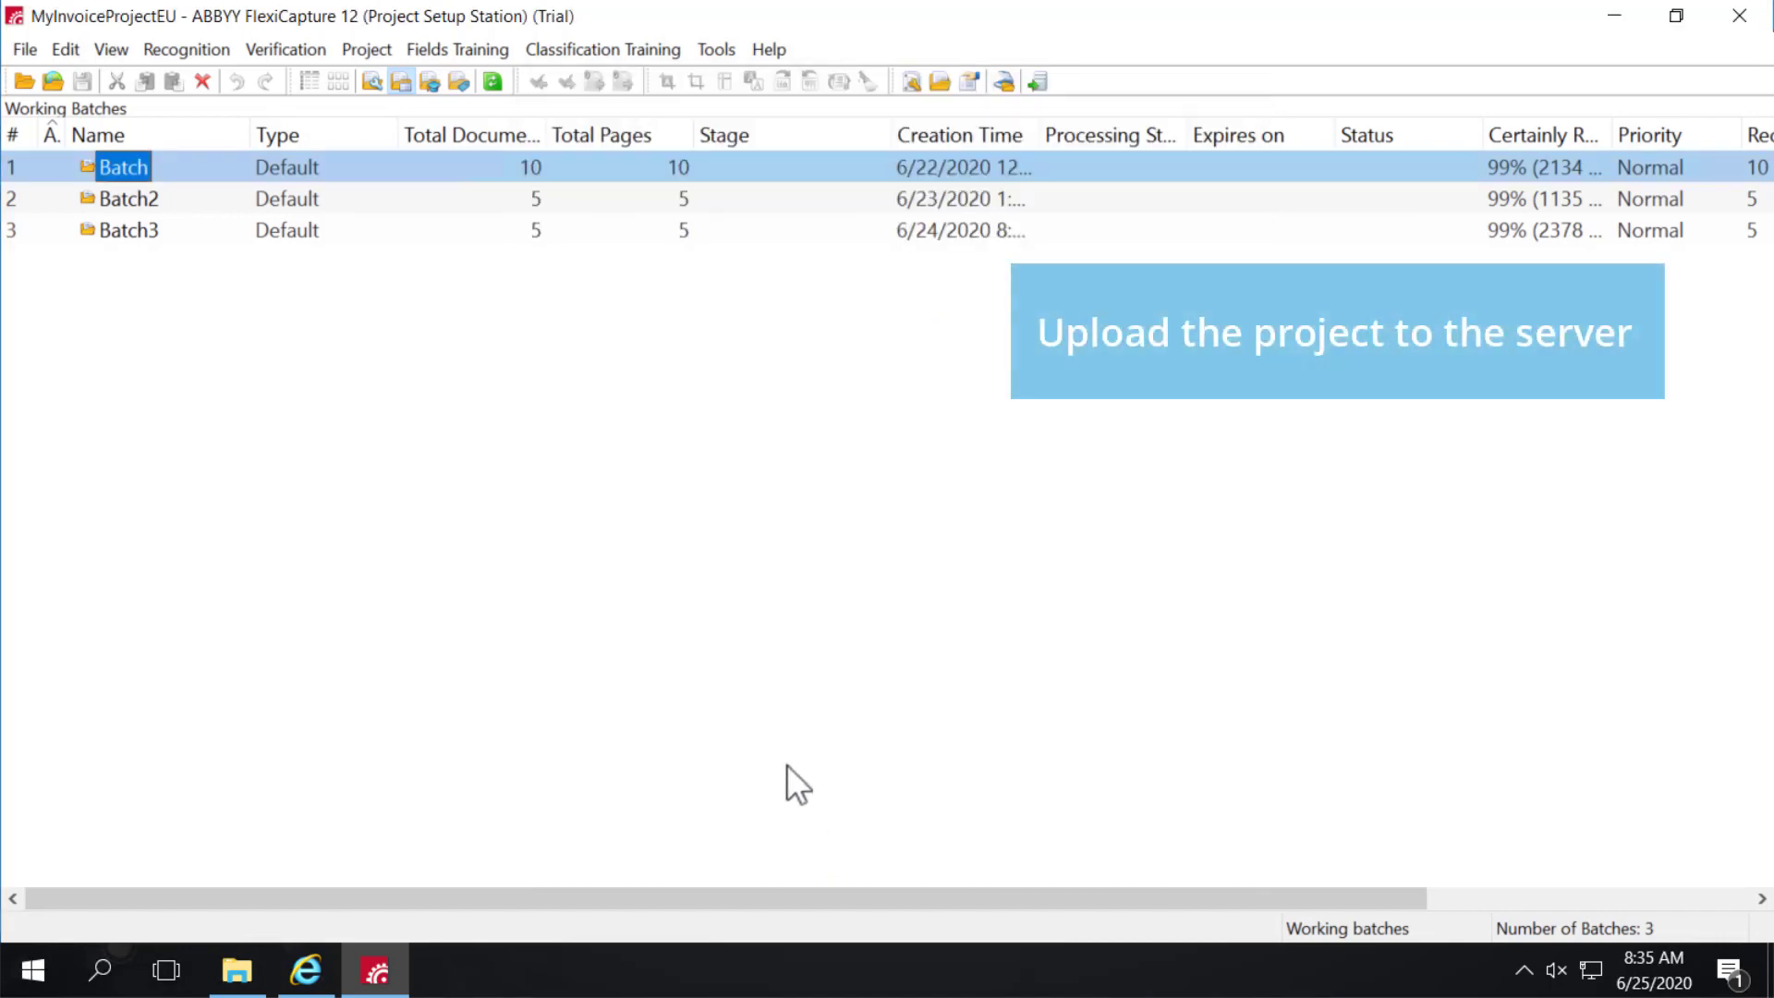
left_click(25, 50)
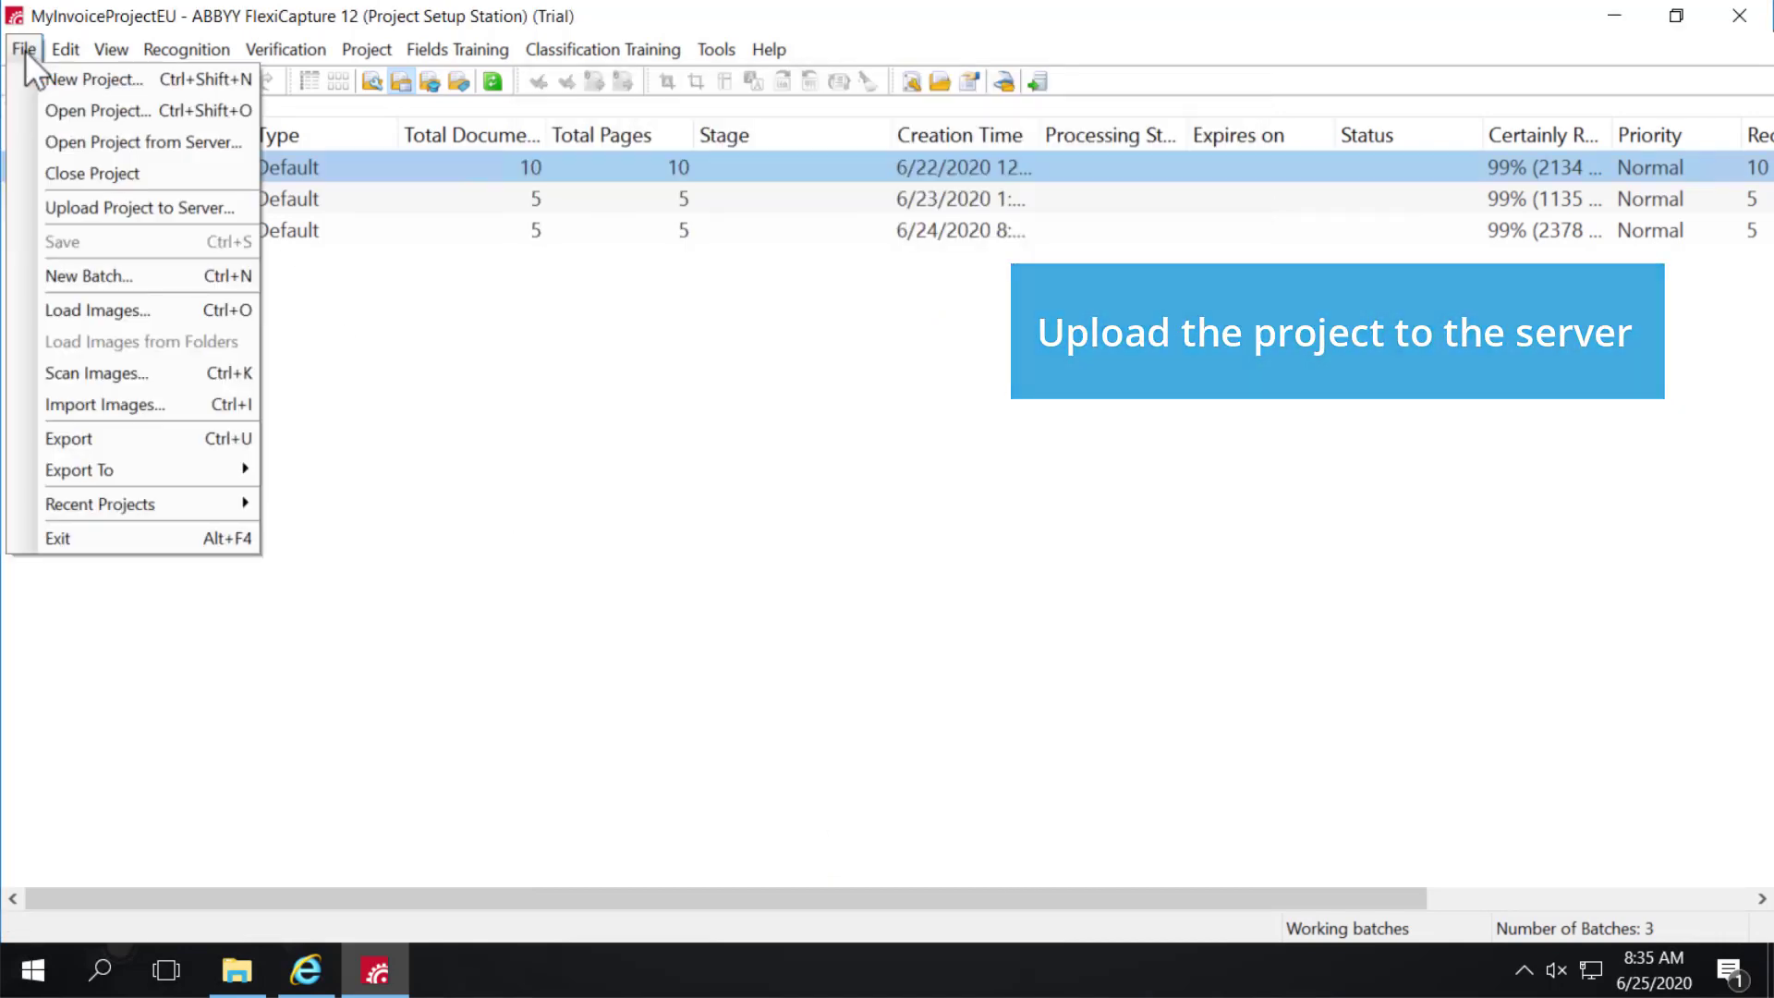
left_click(111, 206)
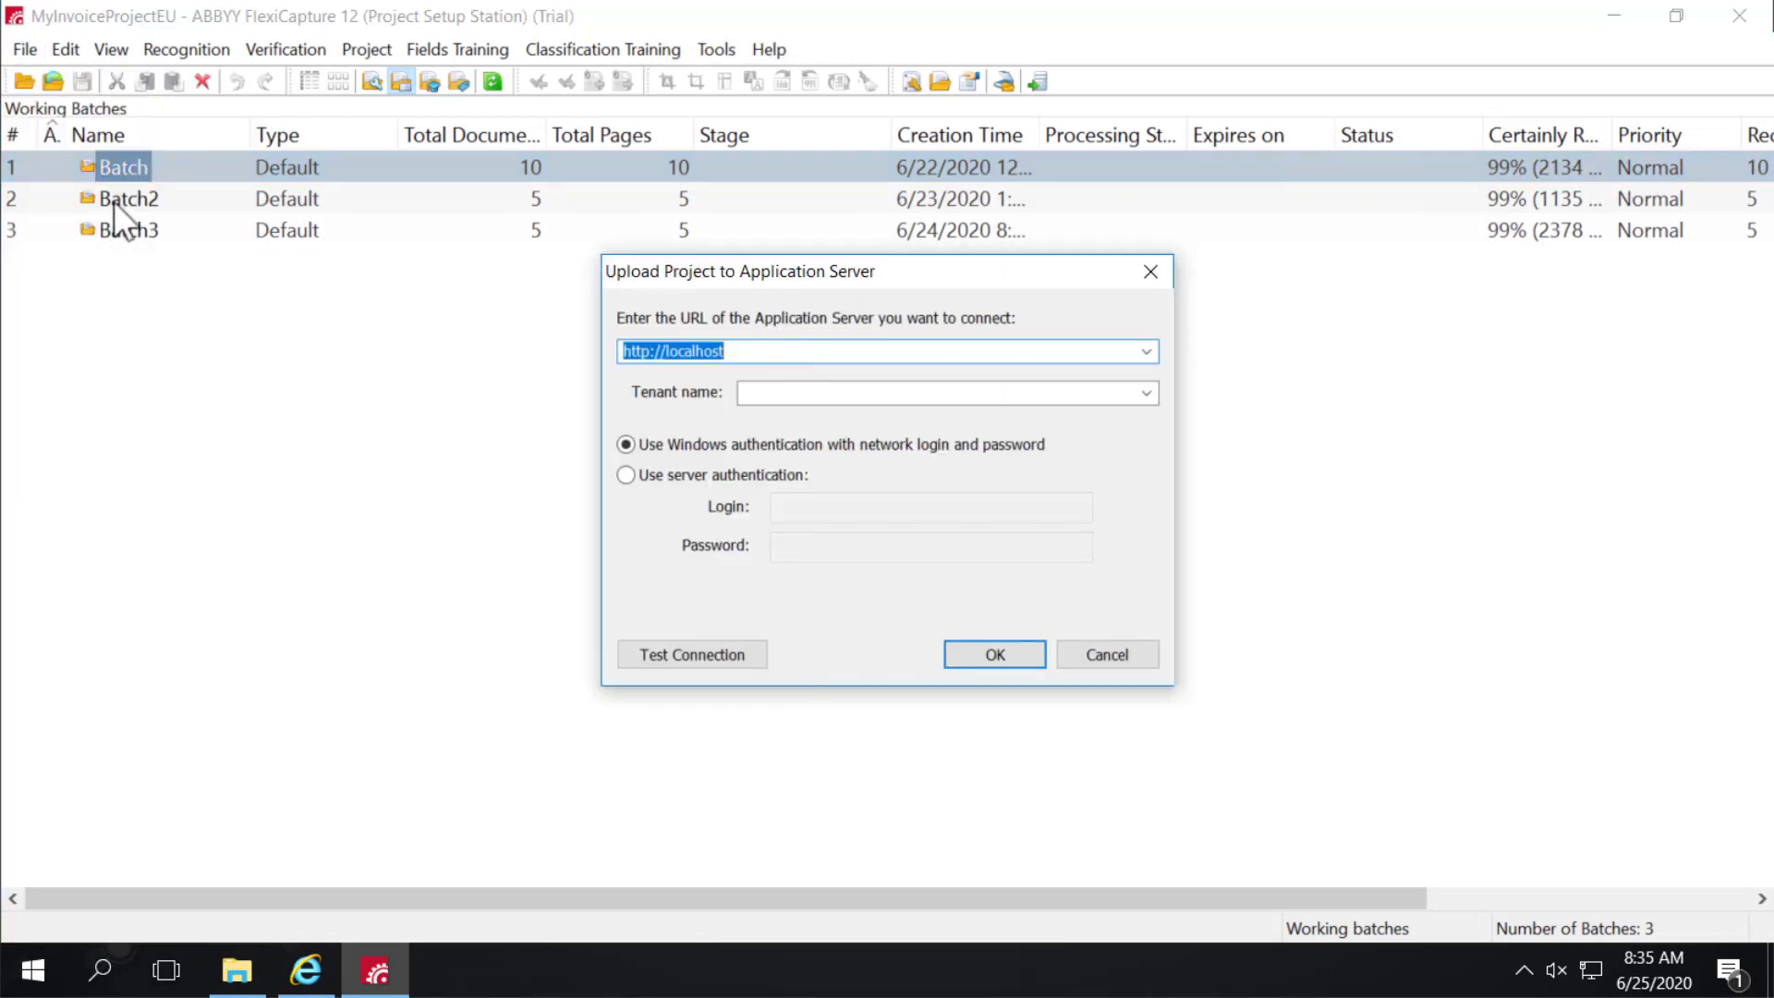
left_click(1017, 649)
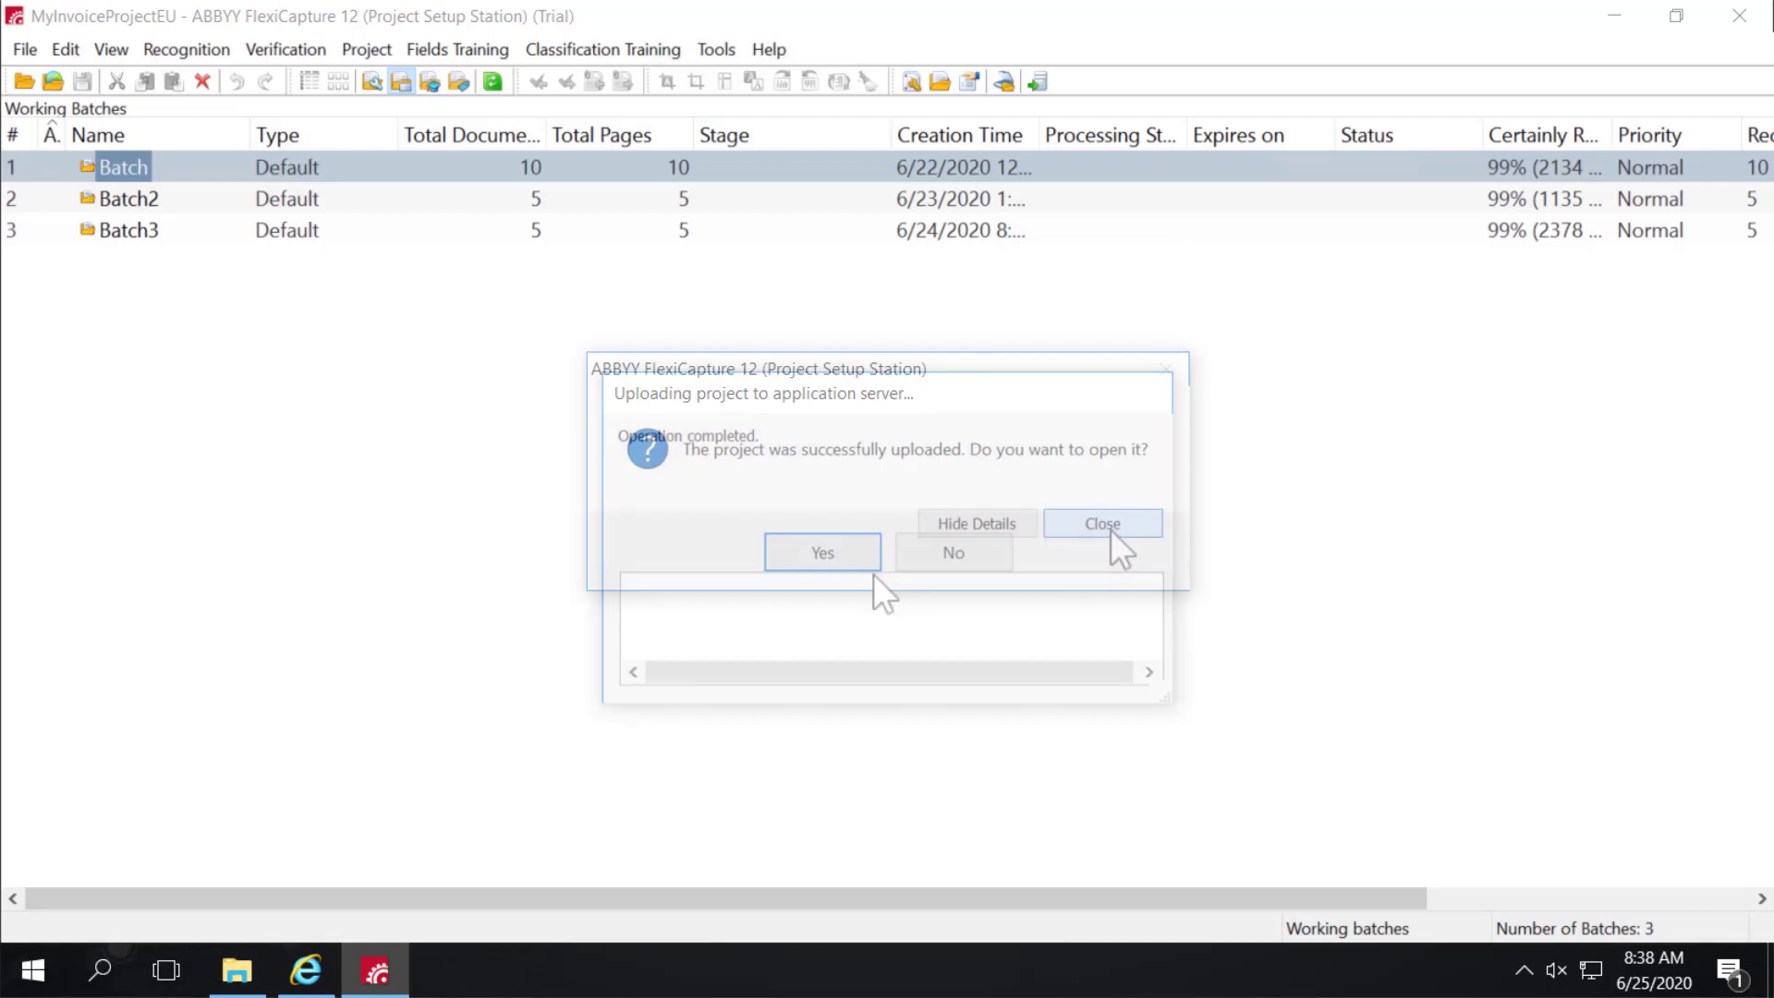
left_click(822, 552)
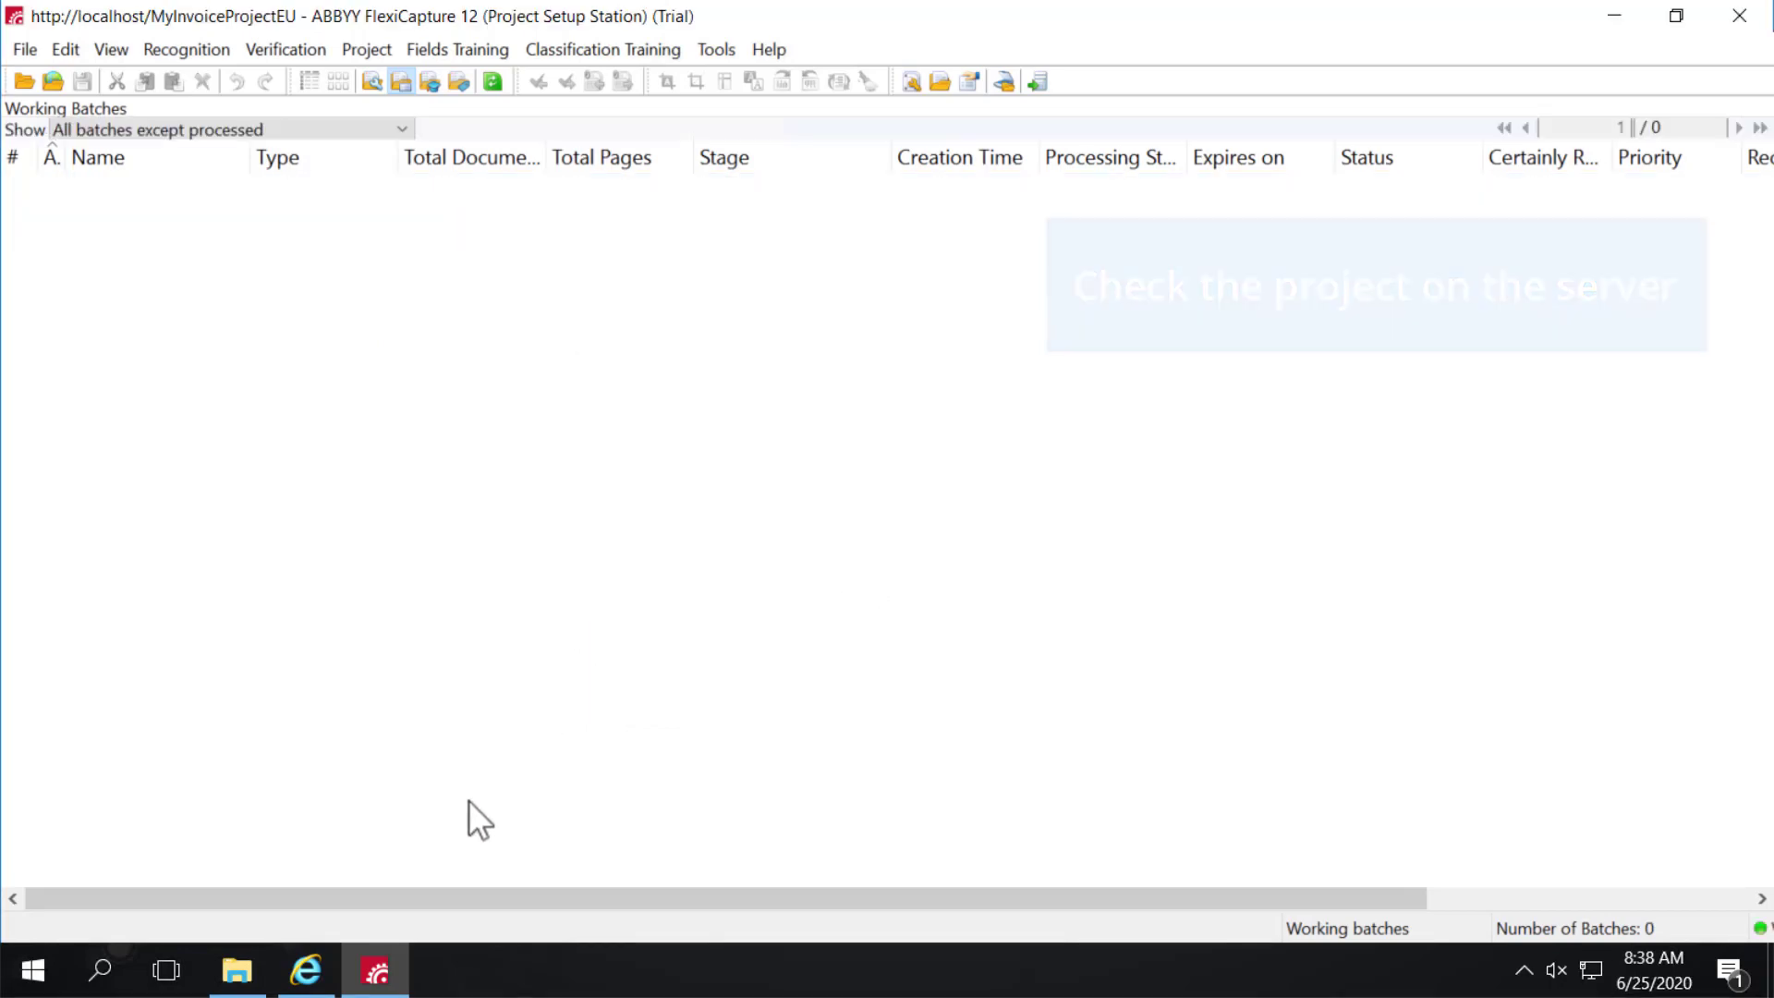
Step: Switch to the Administration and Monitoring console in Internet Explorer, refresh its project list, and open the Web Scanning Station
left_click(306, 970)
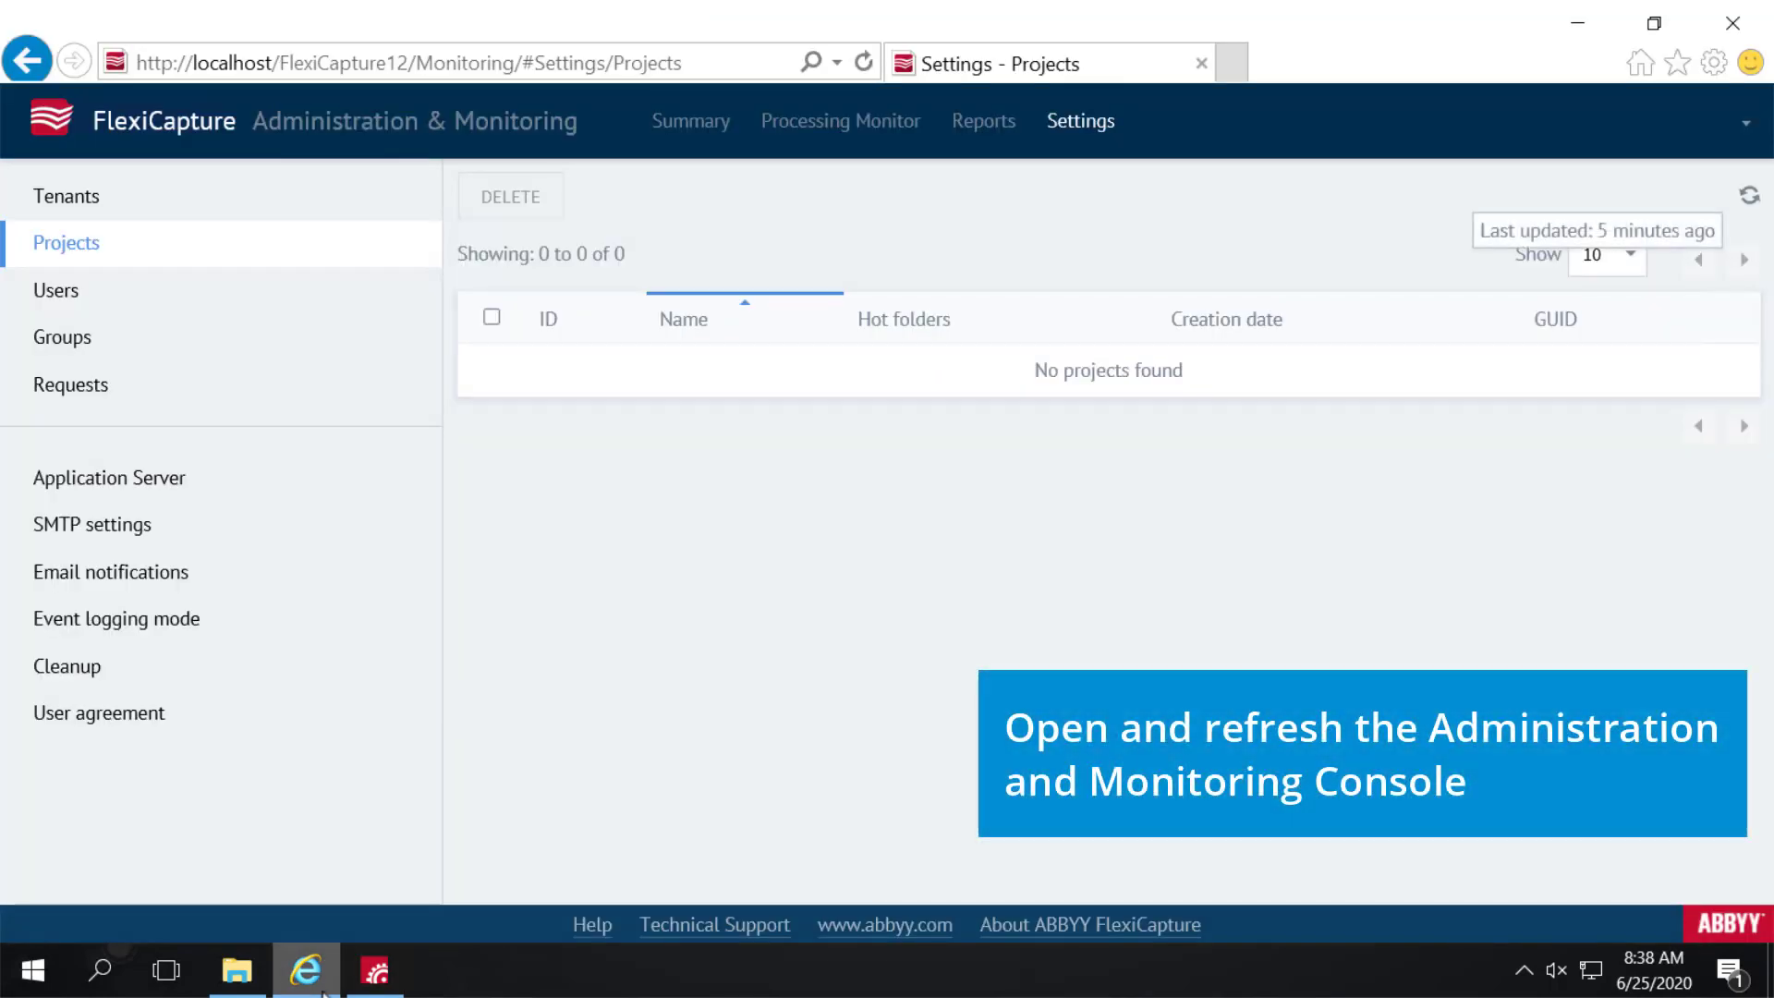
left_click(1755, 203)
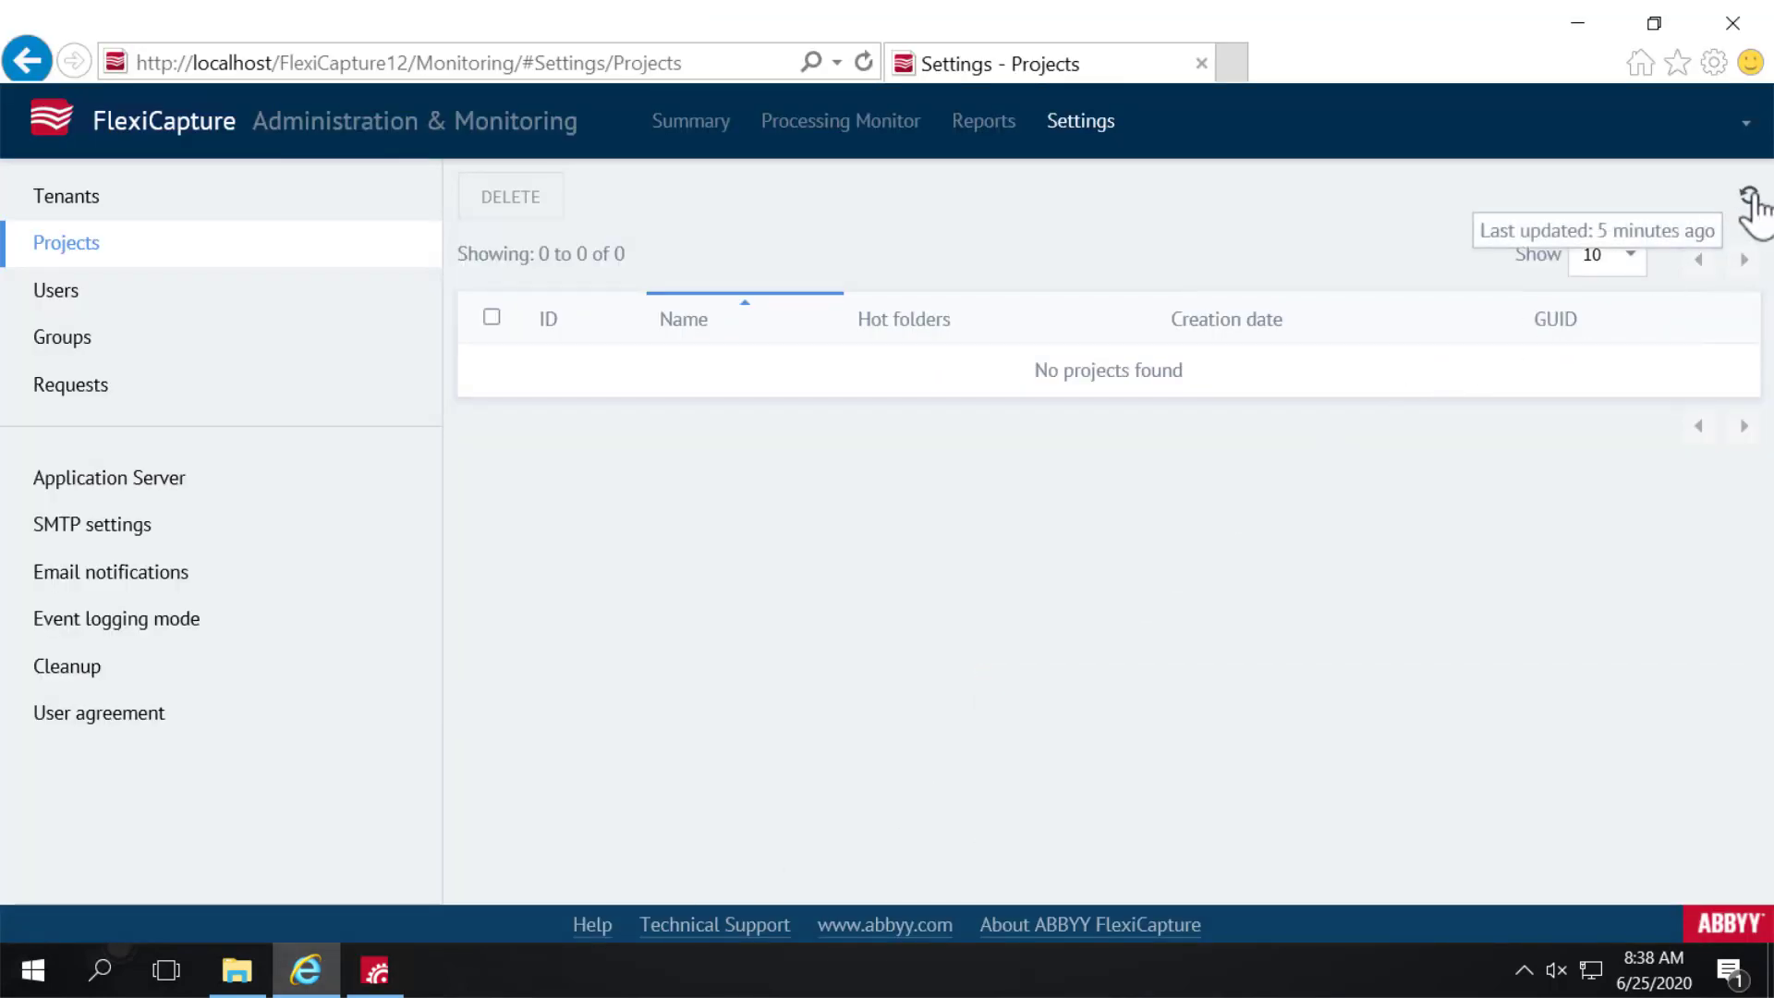
left_click(1745, 123)
left_click(1441, 287)
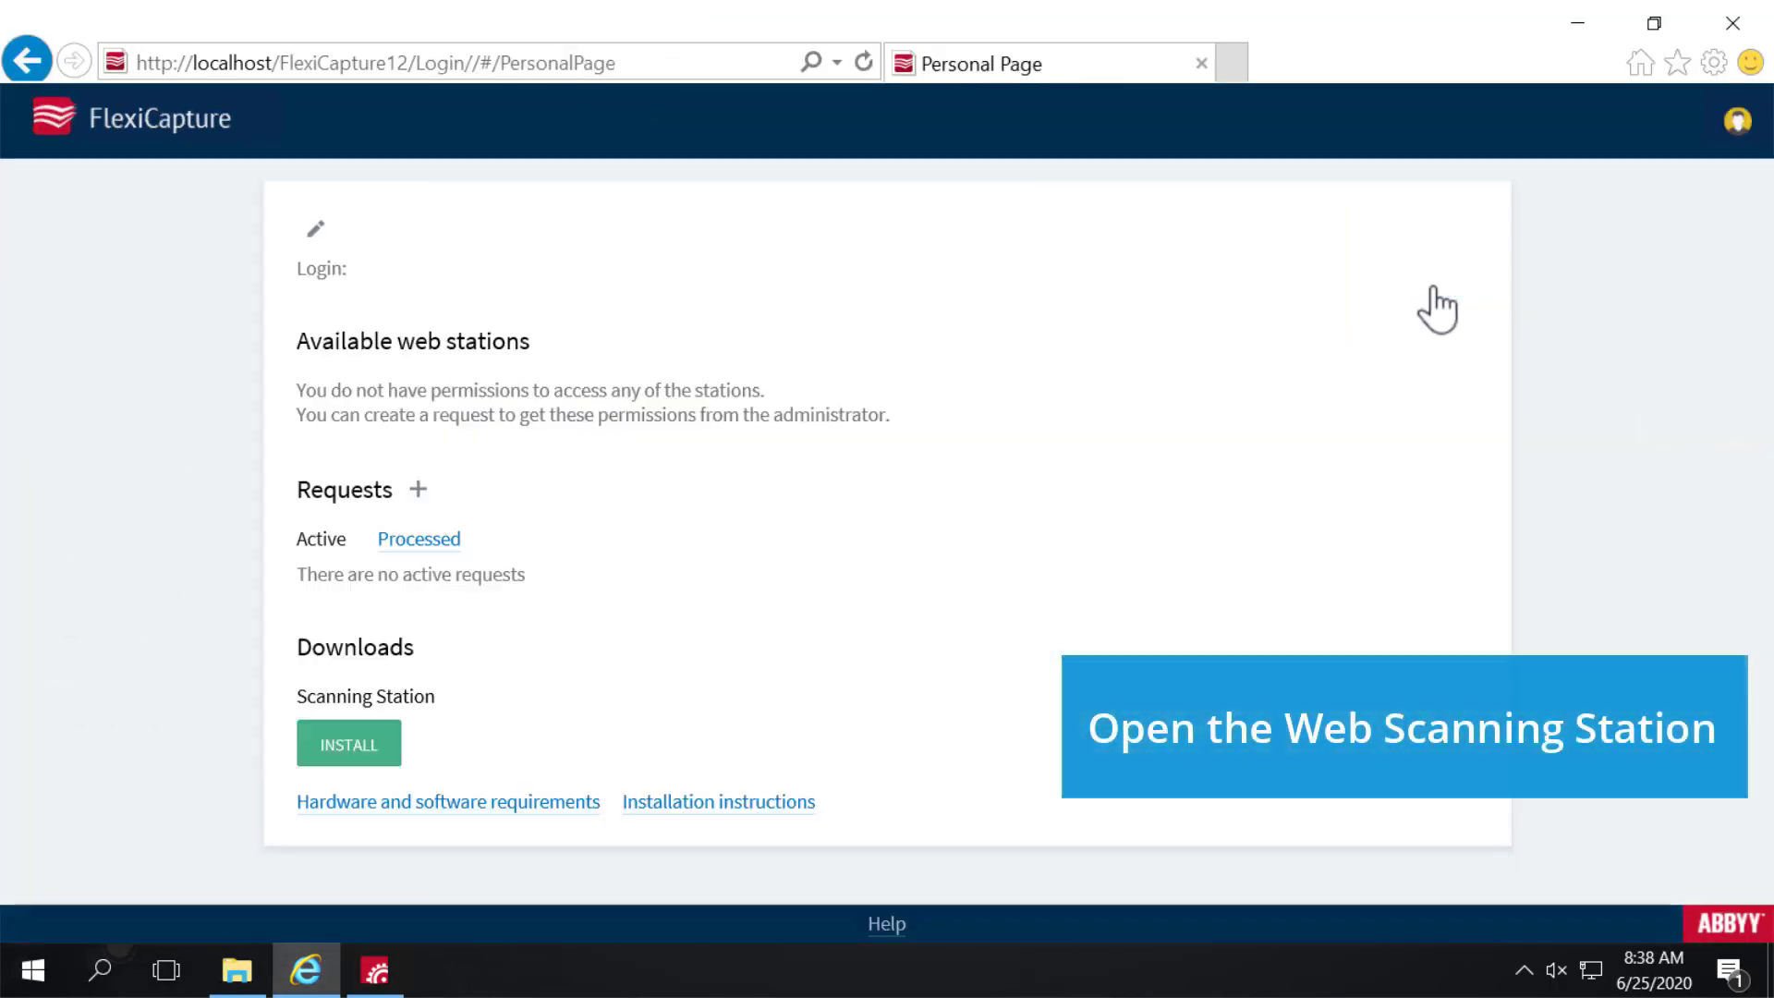
left_click(434, 431)
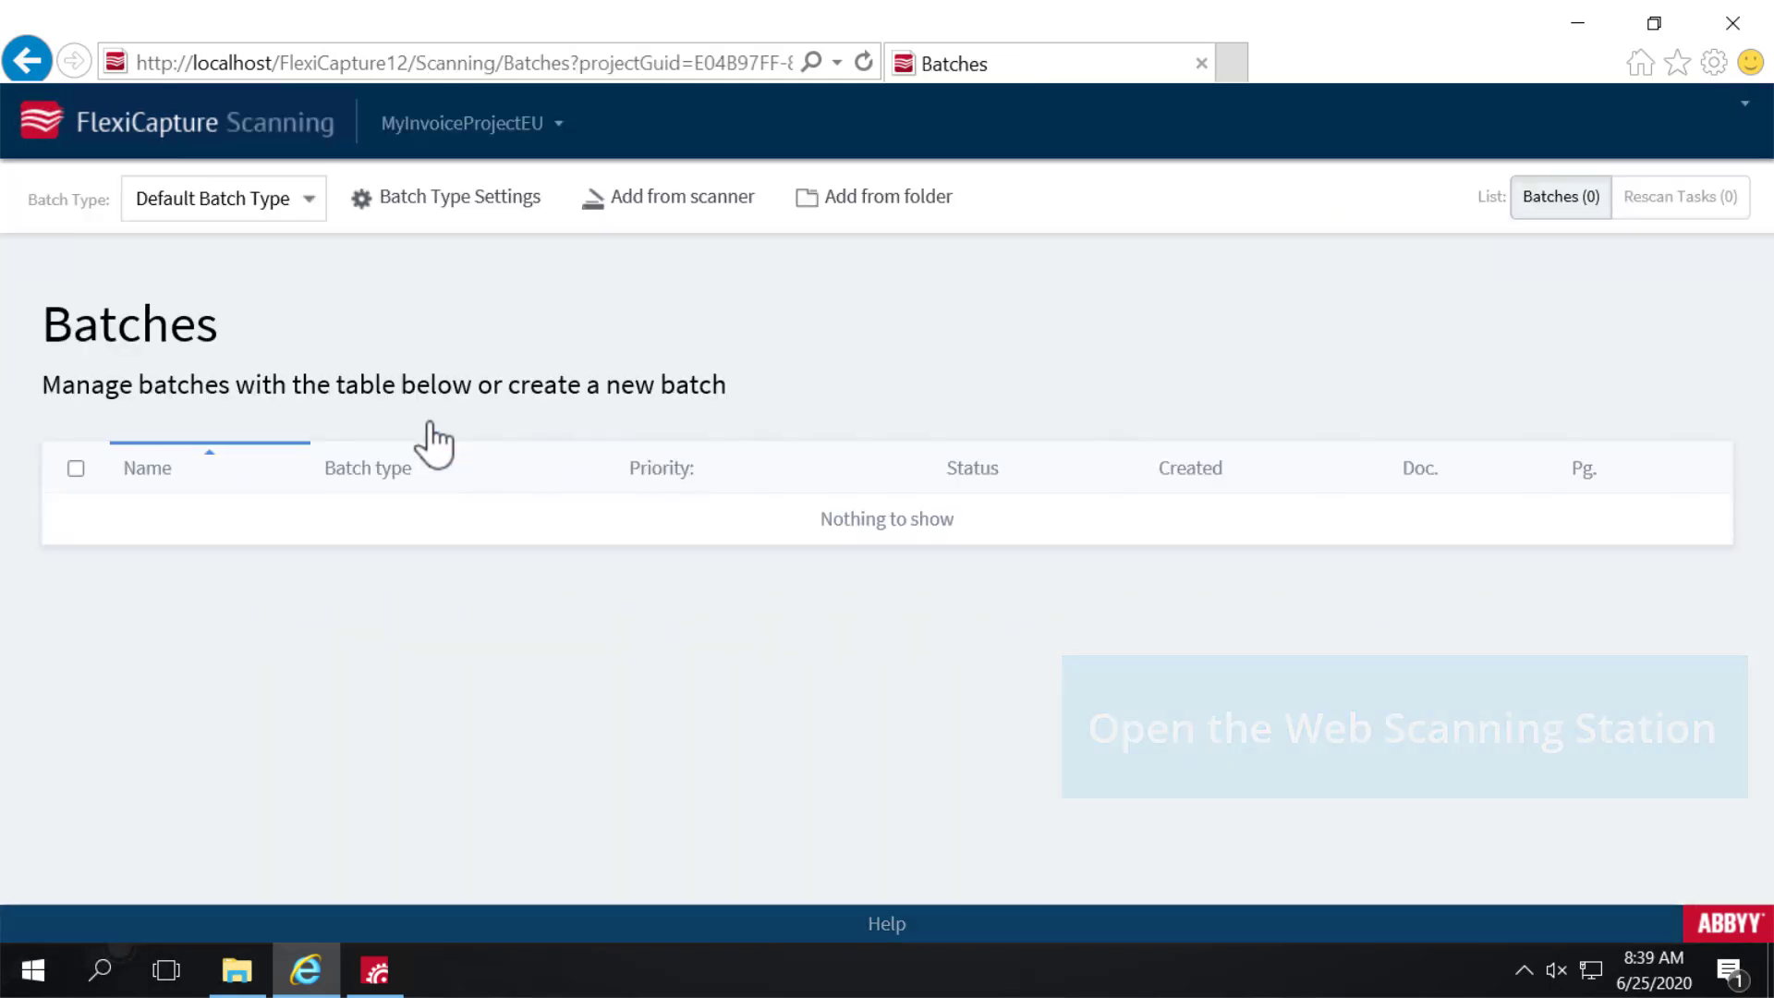
Step: Create a batch from all images in 3_Task_LineItems\Images, BestOfficeSuppliers_Alaor_01.tif through UK_Aclam.tif, and send it to recognition
left_click(896, 197)
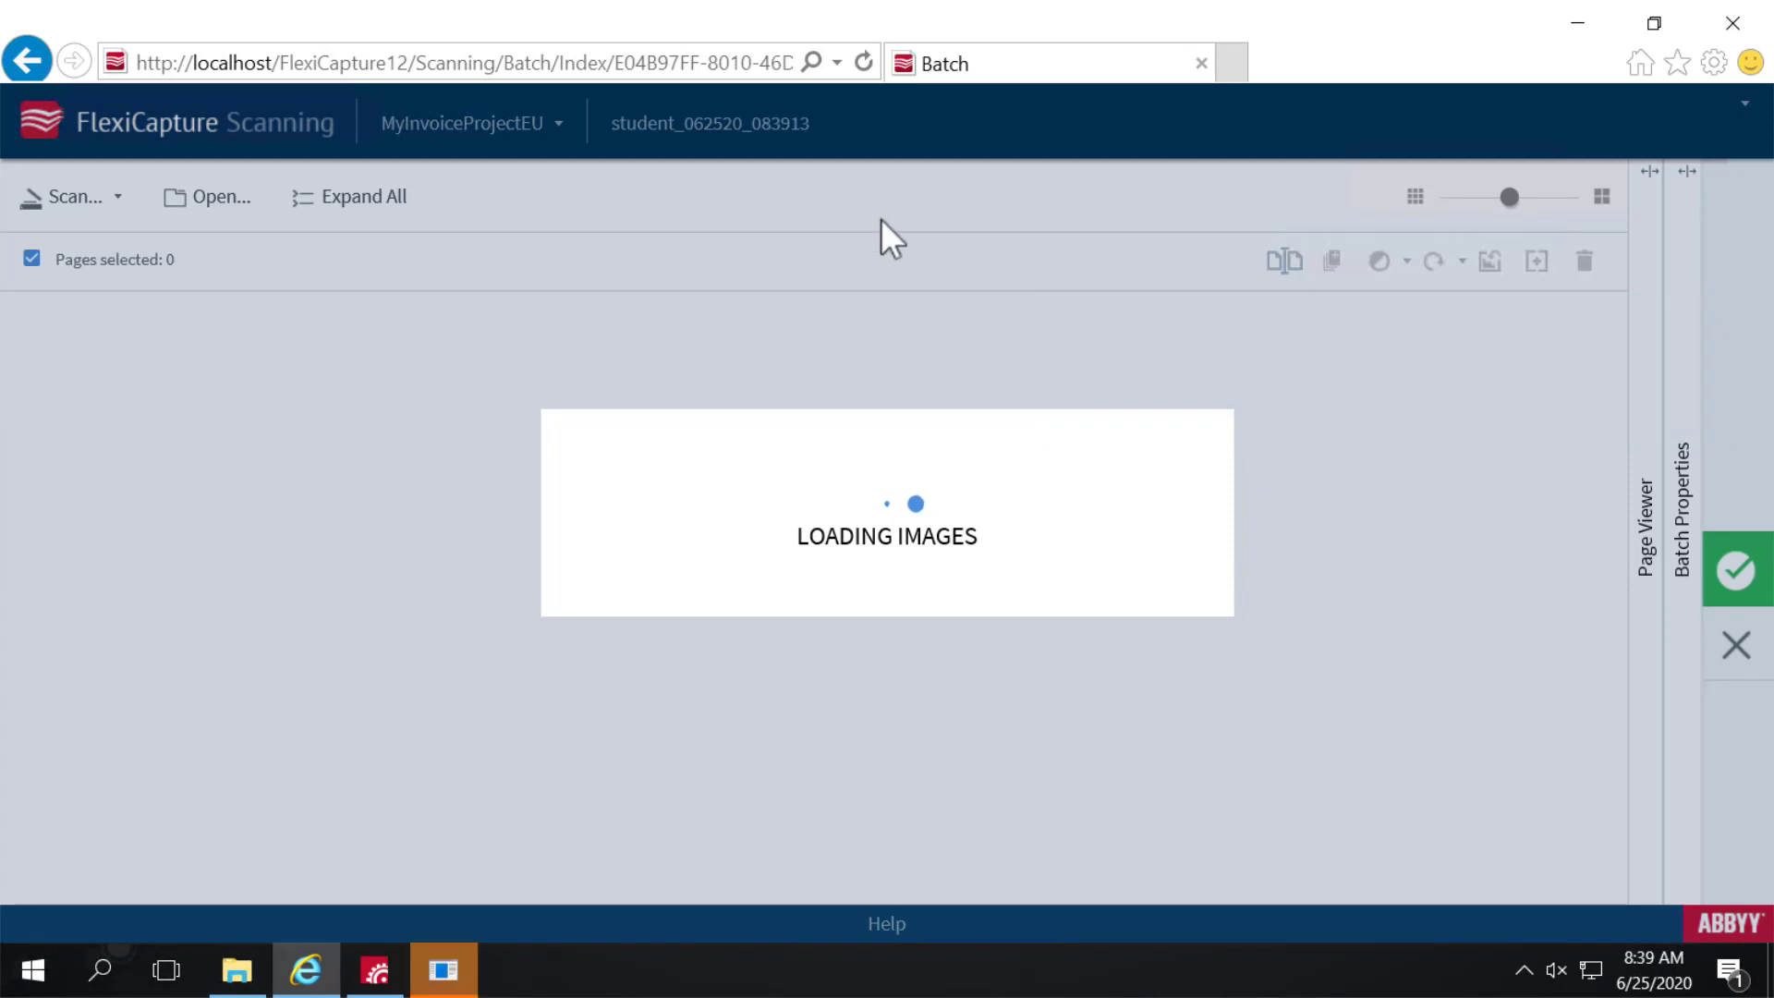
left_click(441, 979)
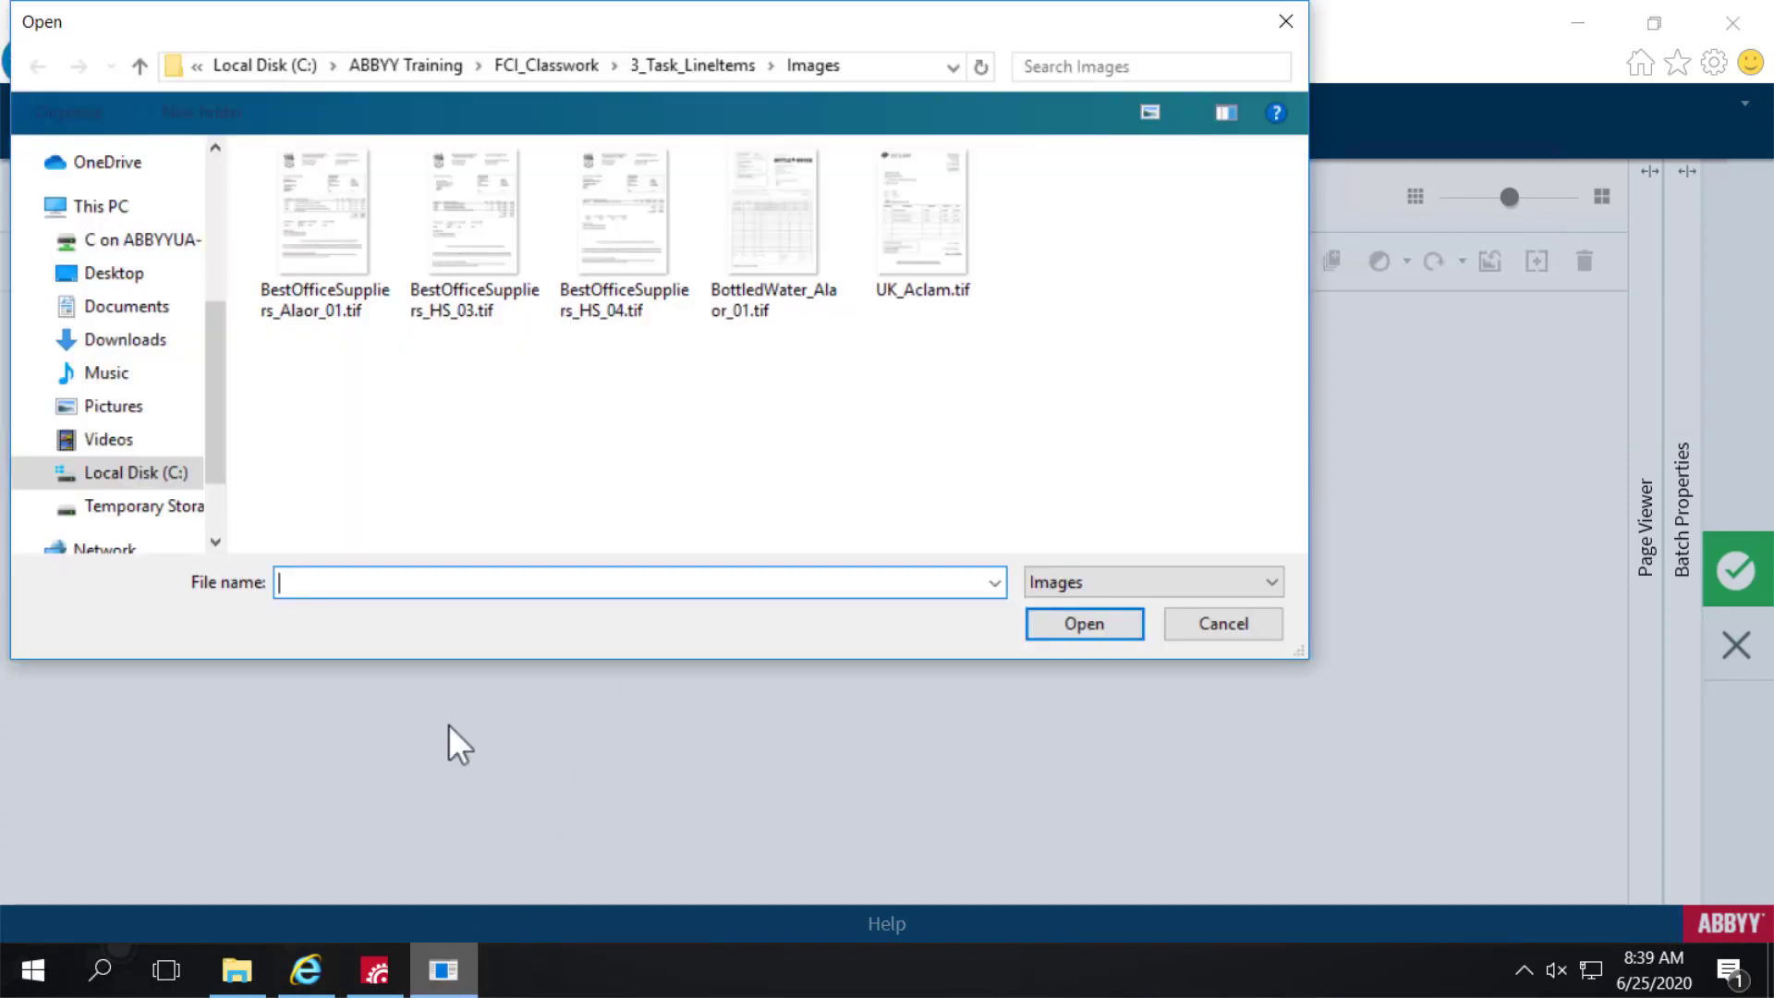
left_click(319, 201)
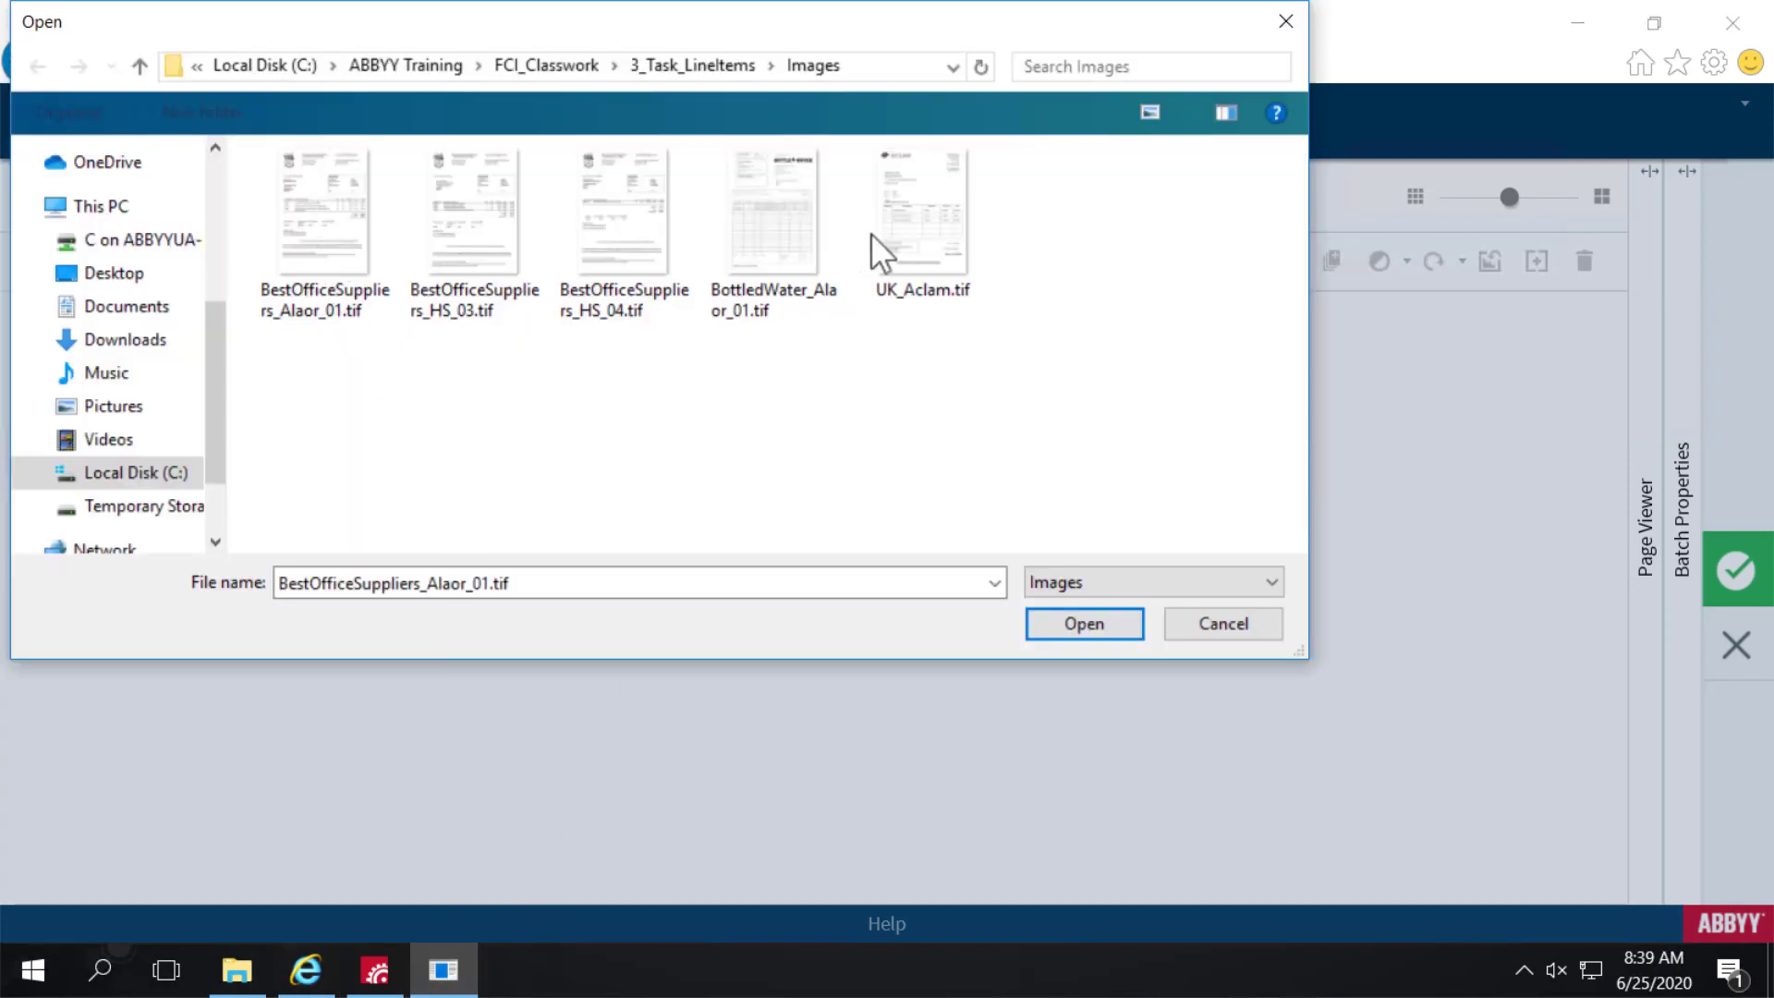
left_click(922, 222, "shift")
left_click(1087, 624)
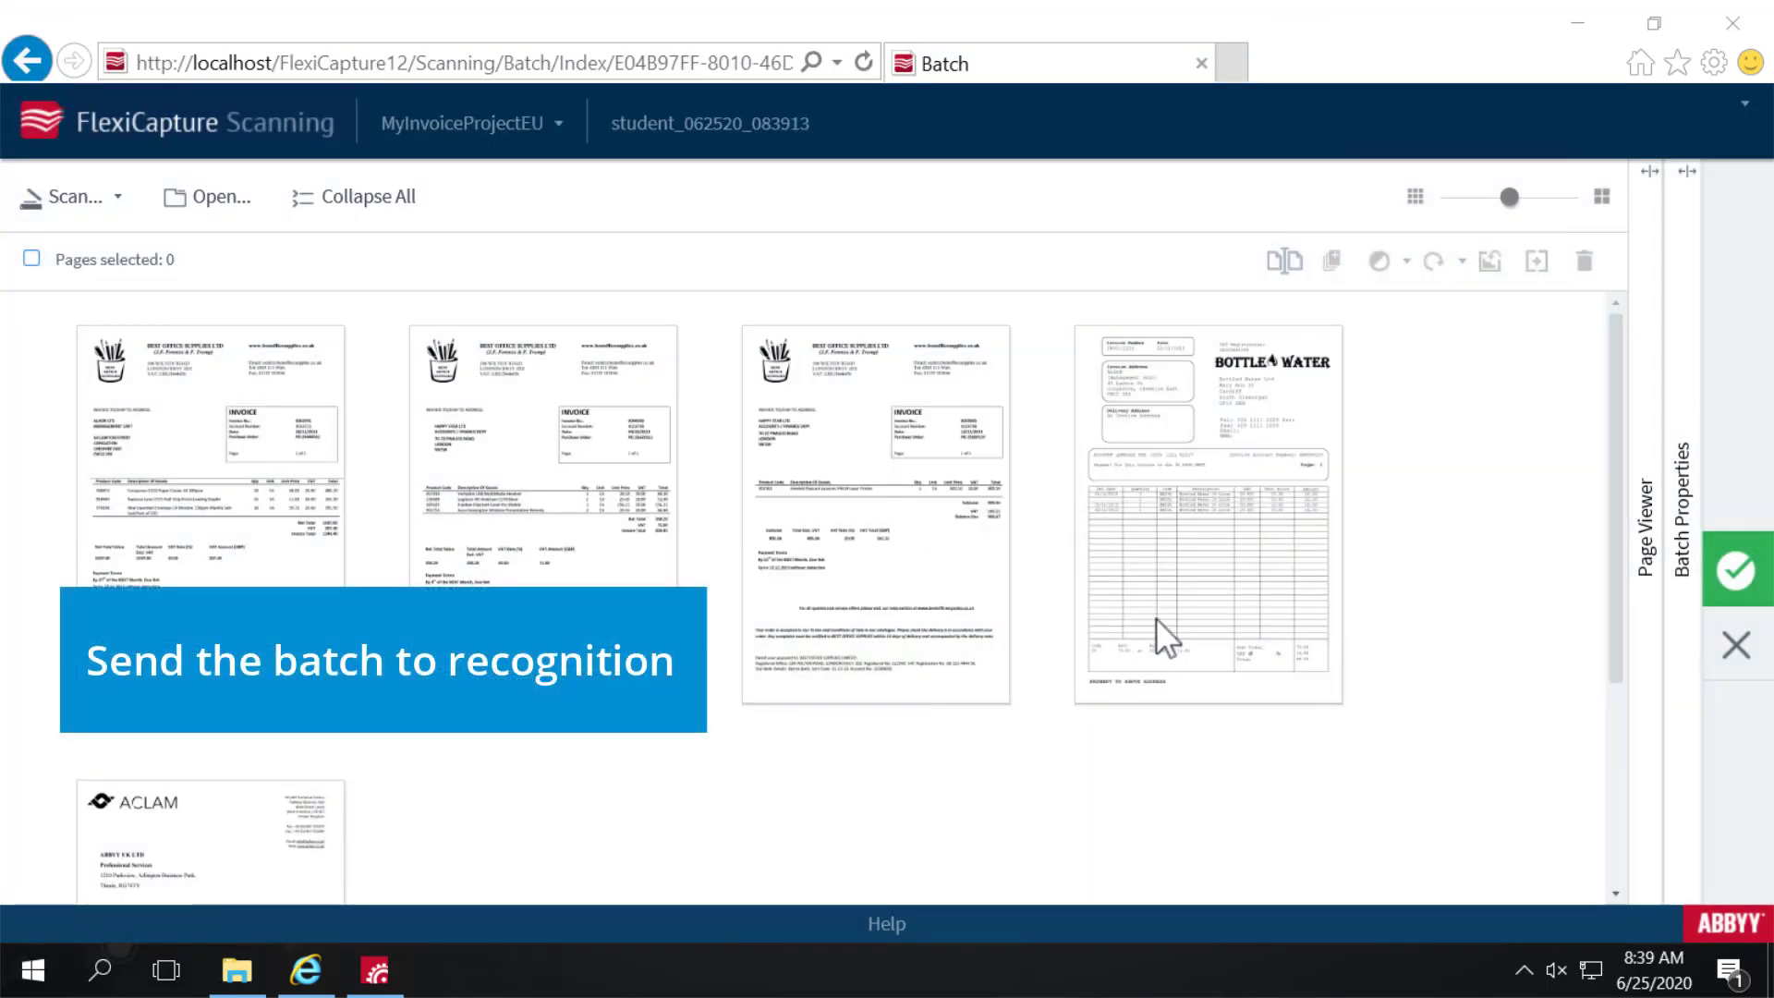
left_click(1745, 578)
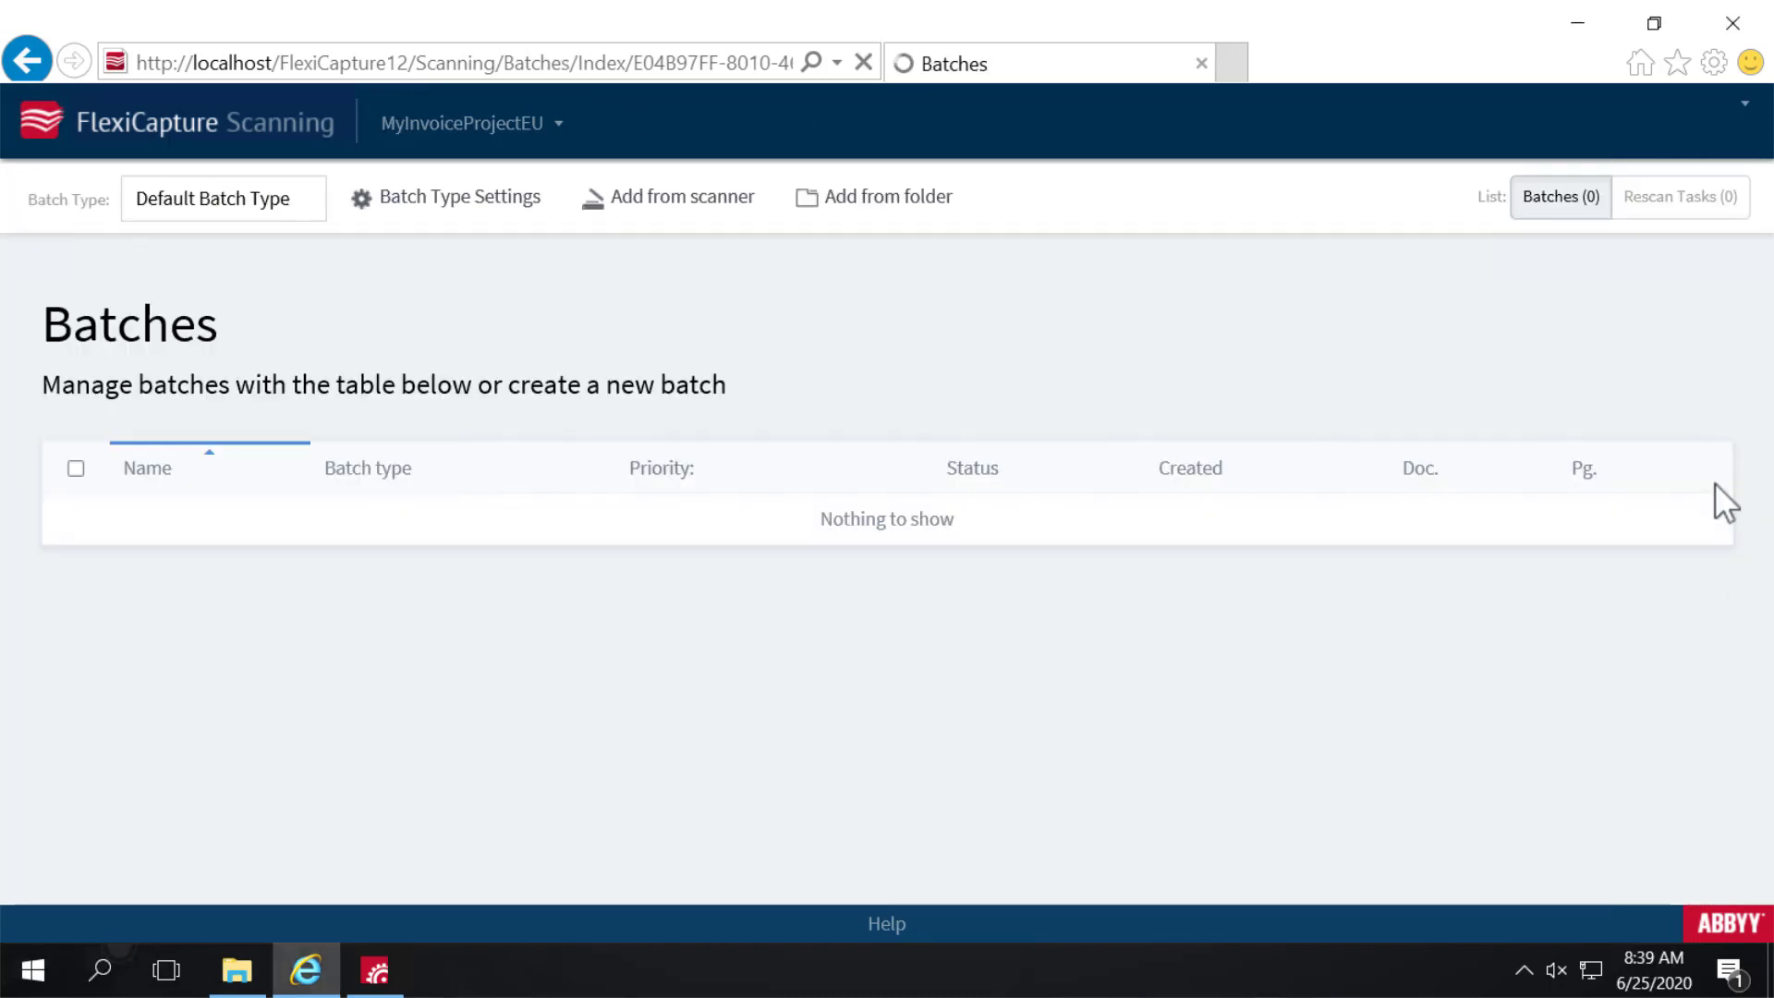
Step: Open the Web Verification Station for MyInvoiceProjectEU with the Verification Operator role
left_click(1737, 125)
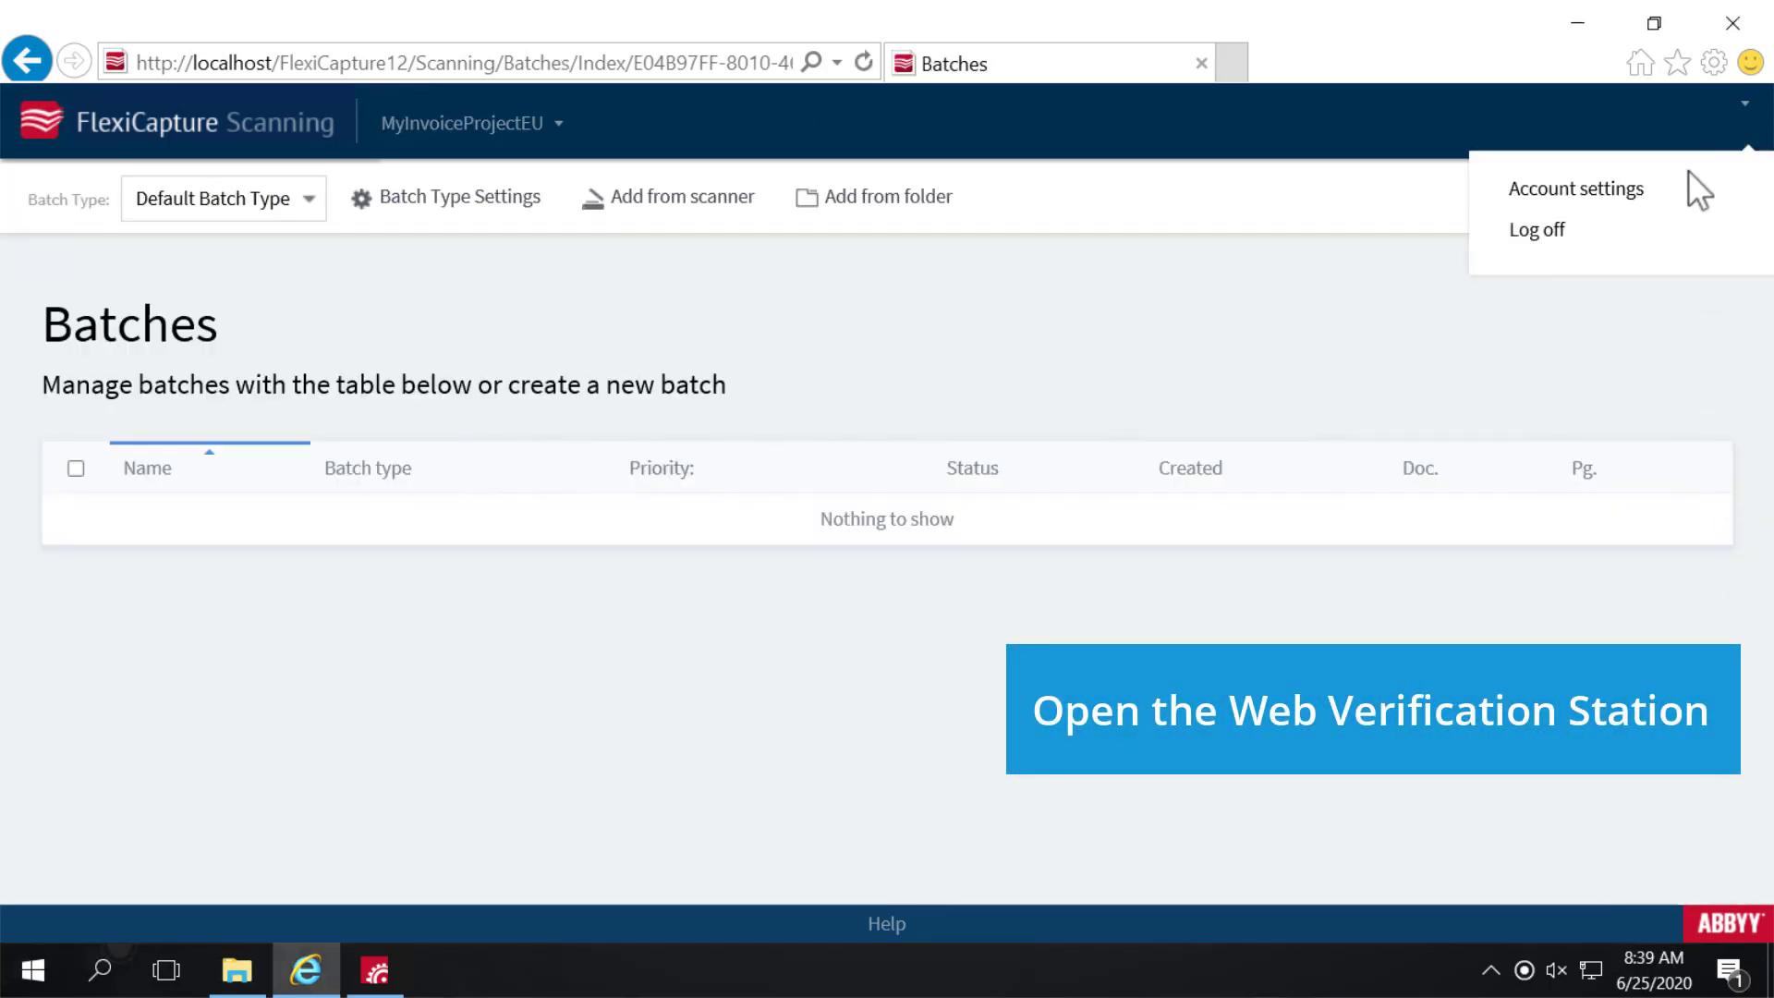
left_click(1657, 189)
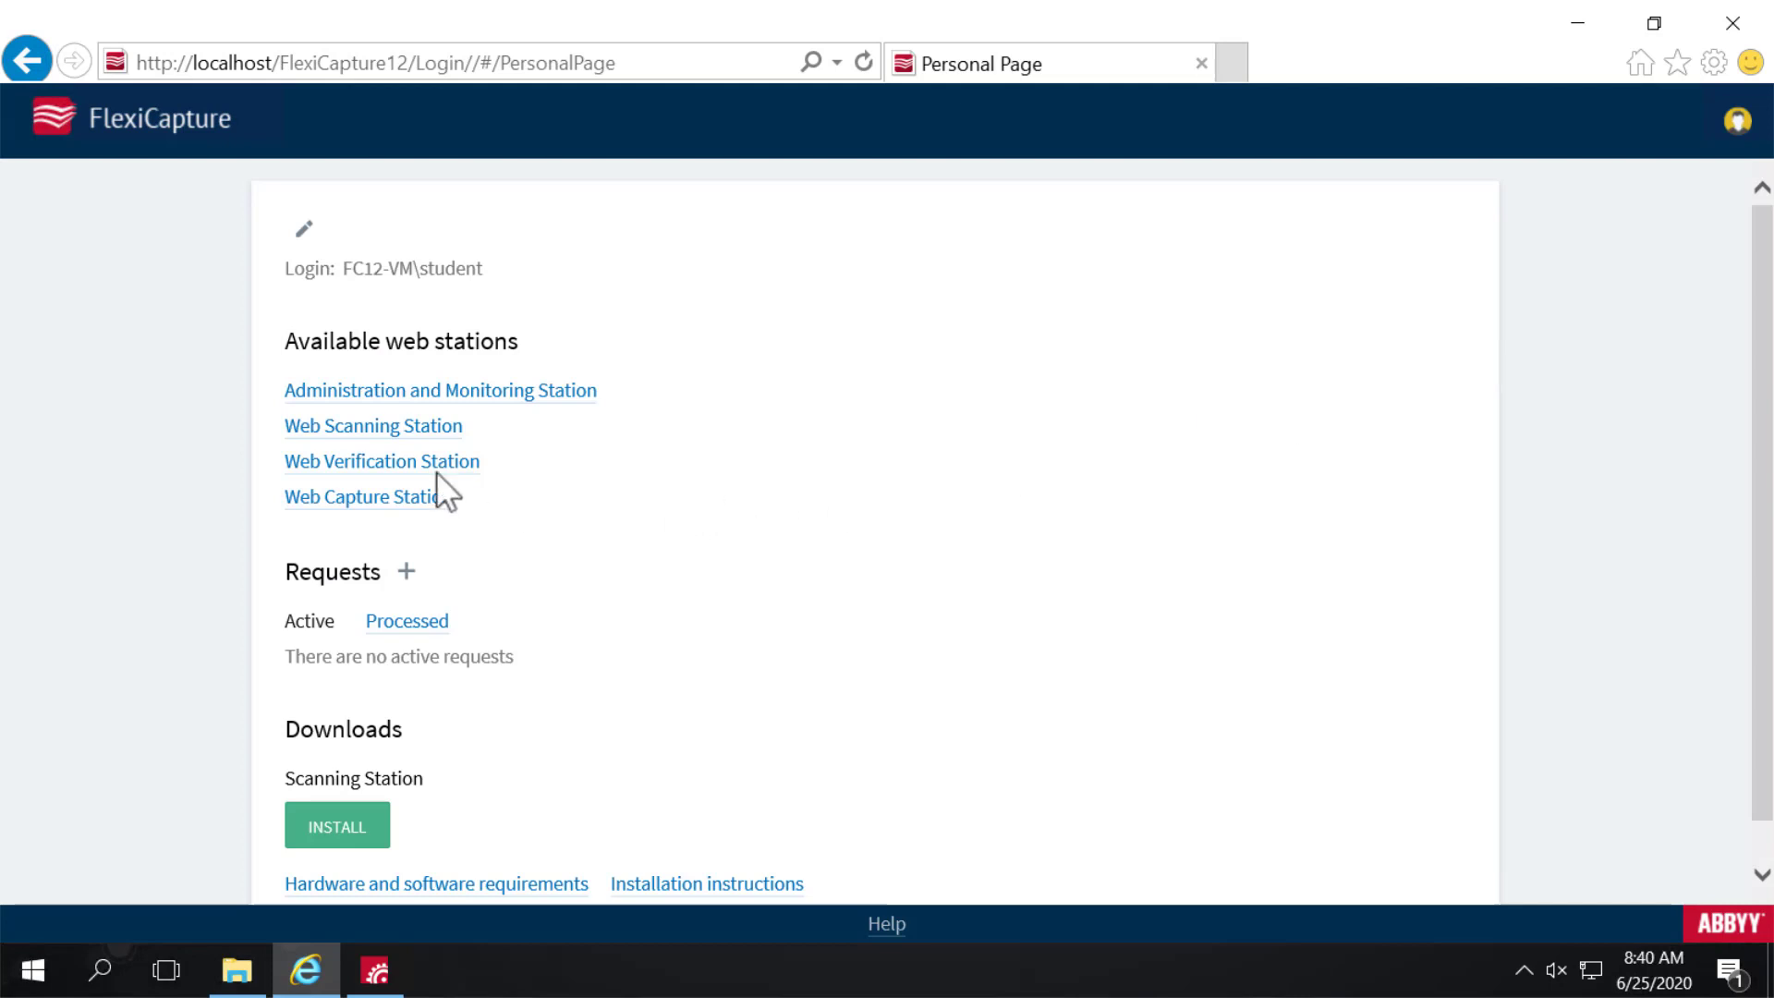
left_click(415, 462)
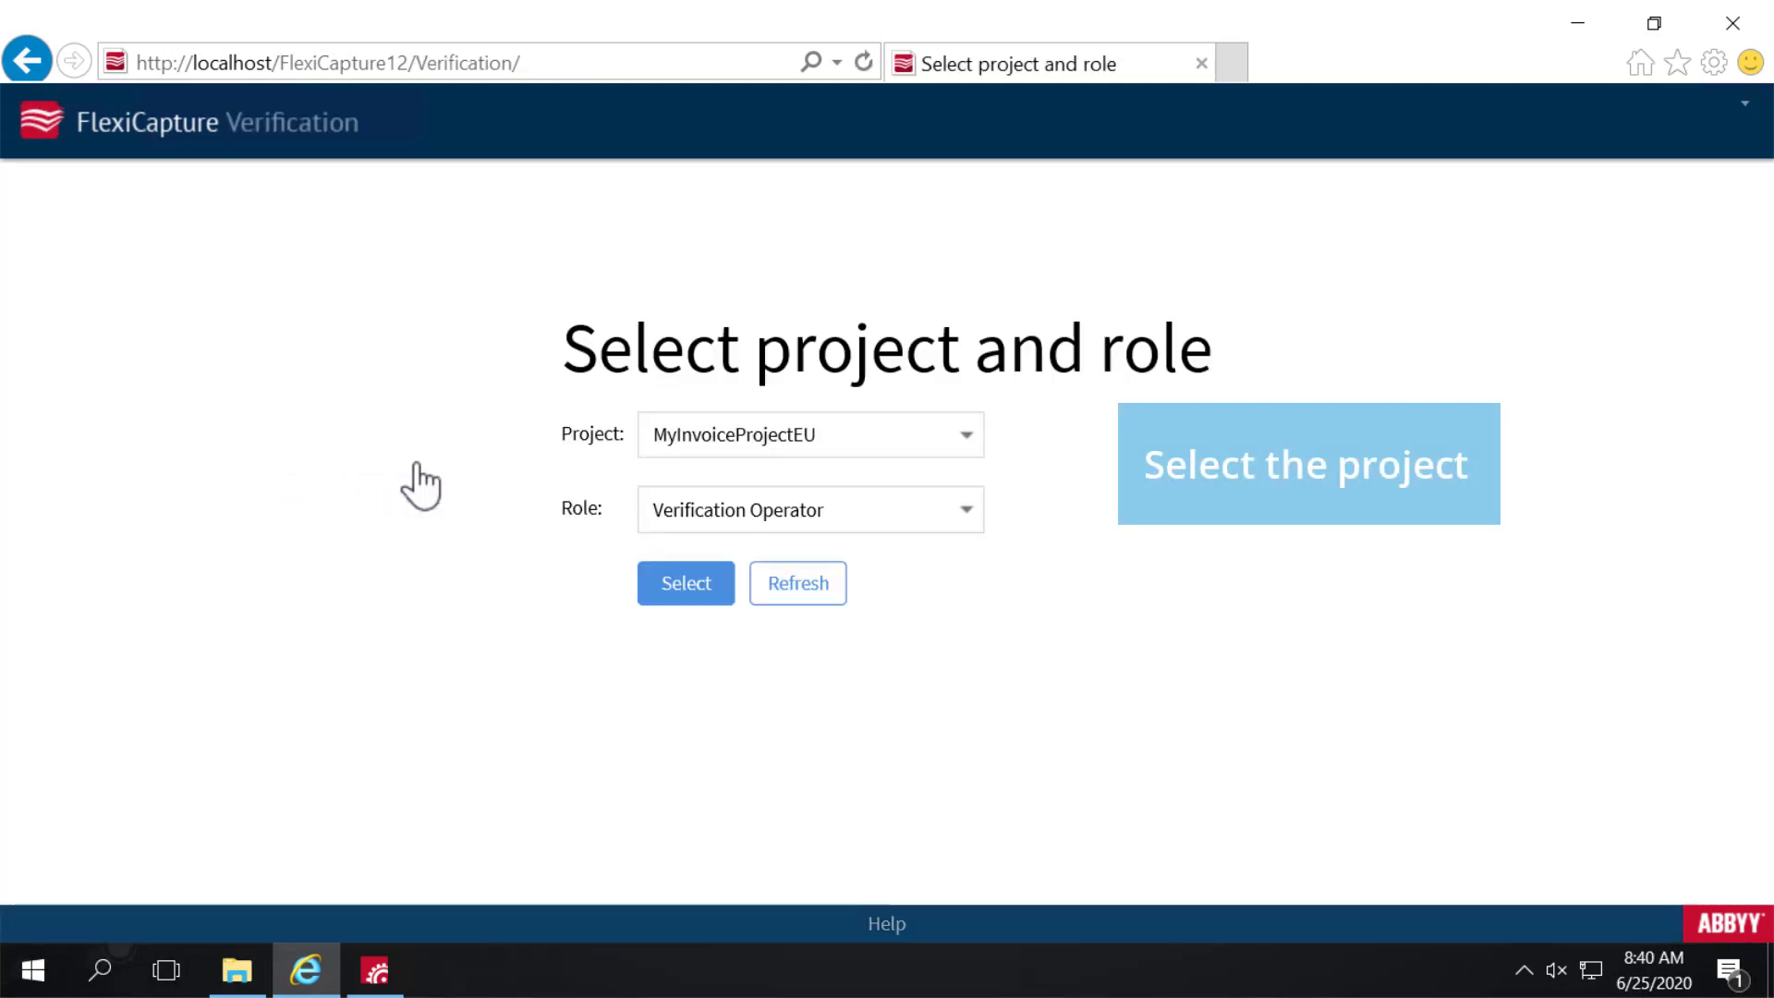
left_click(708, 606)
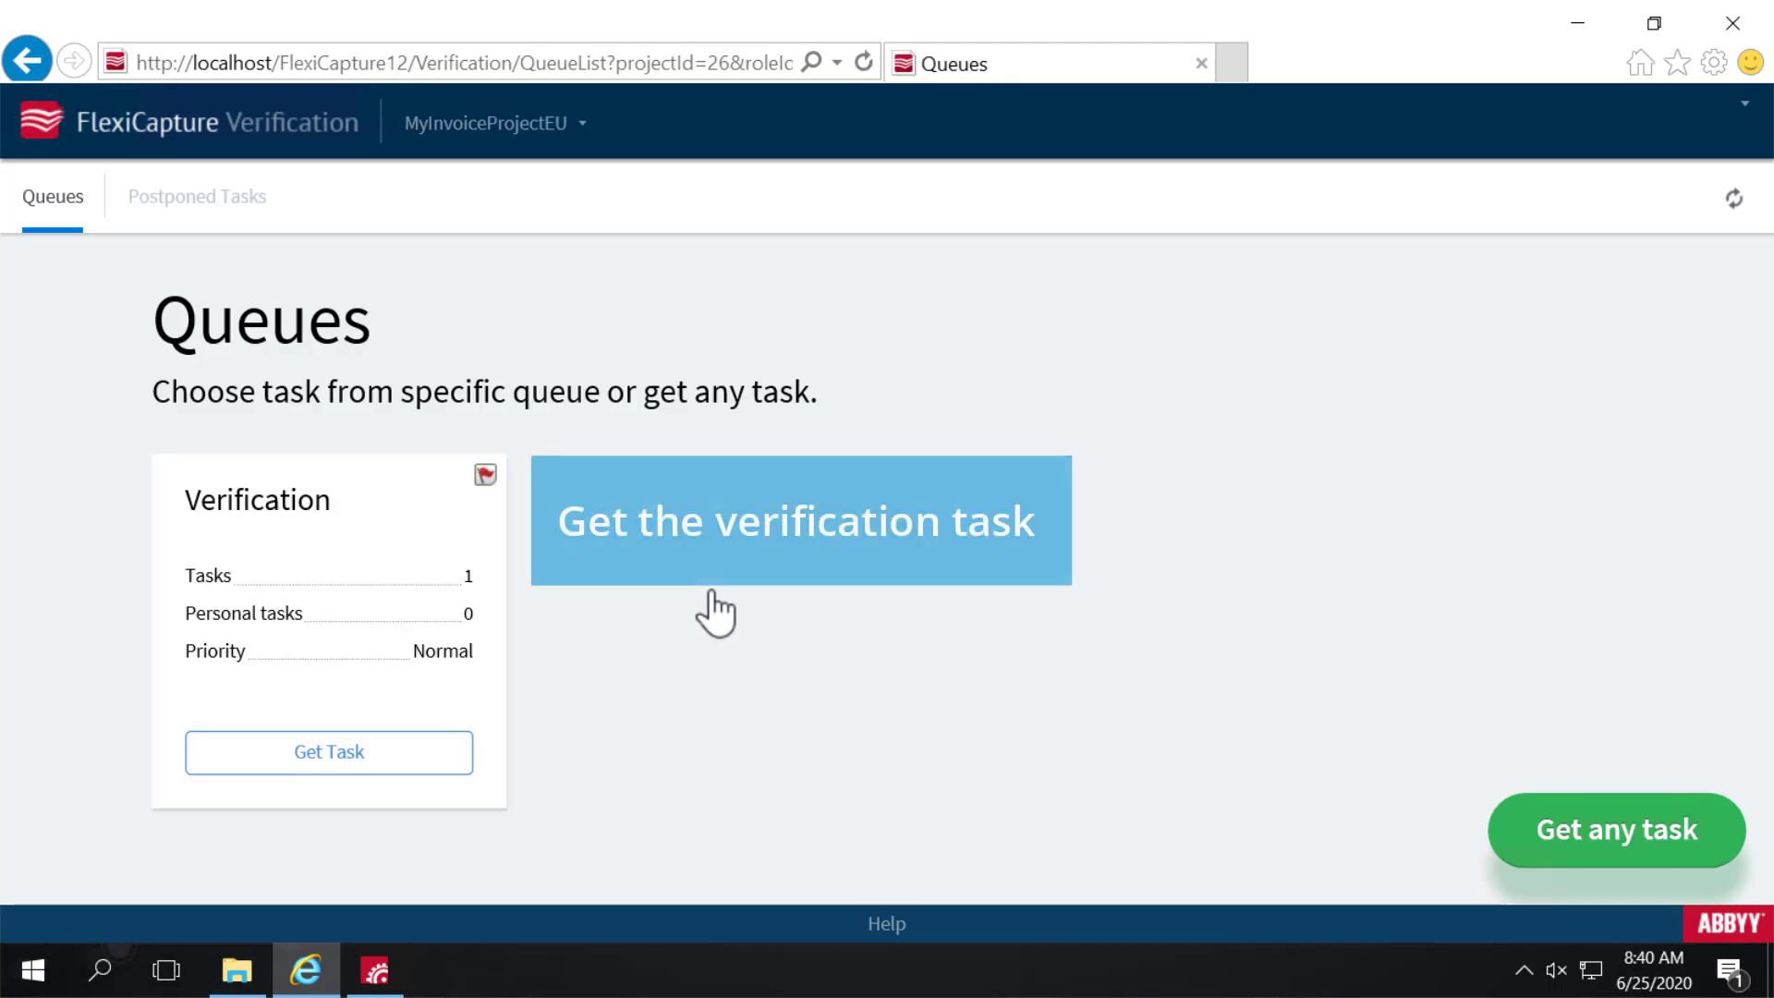
Step: Get the task from the Verification queue and open its fourth European invoice
left_click(396, 767)
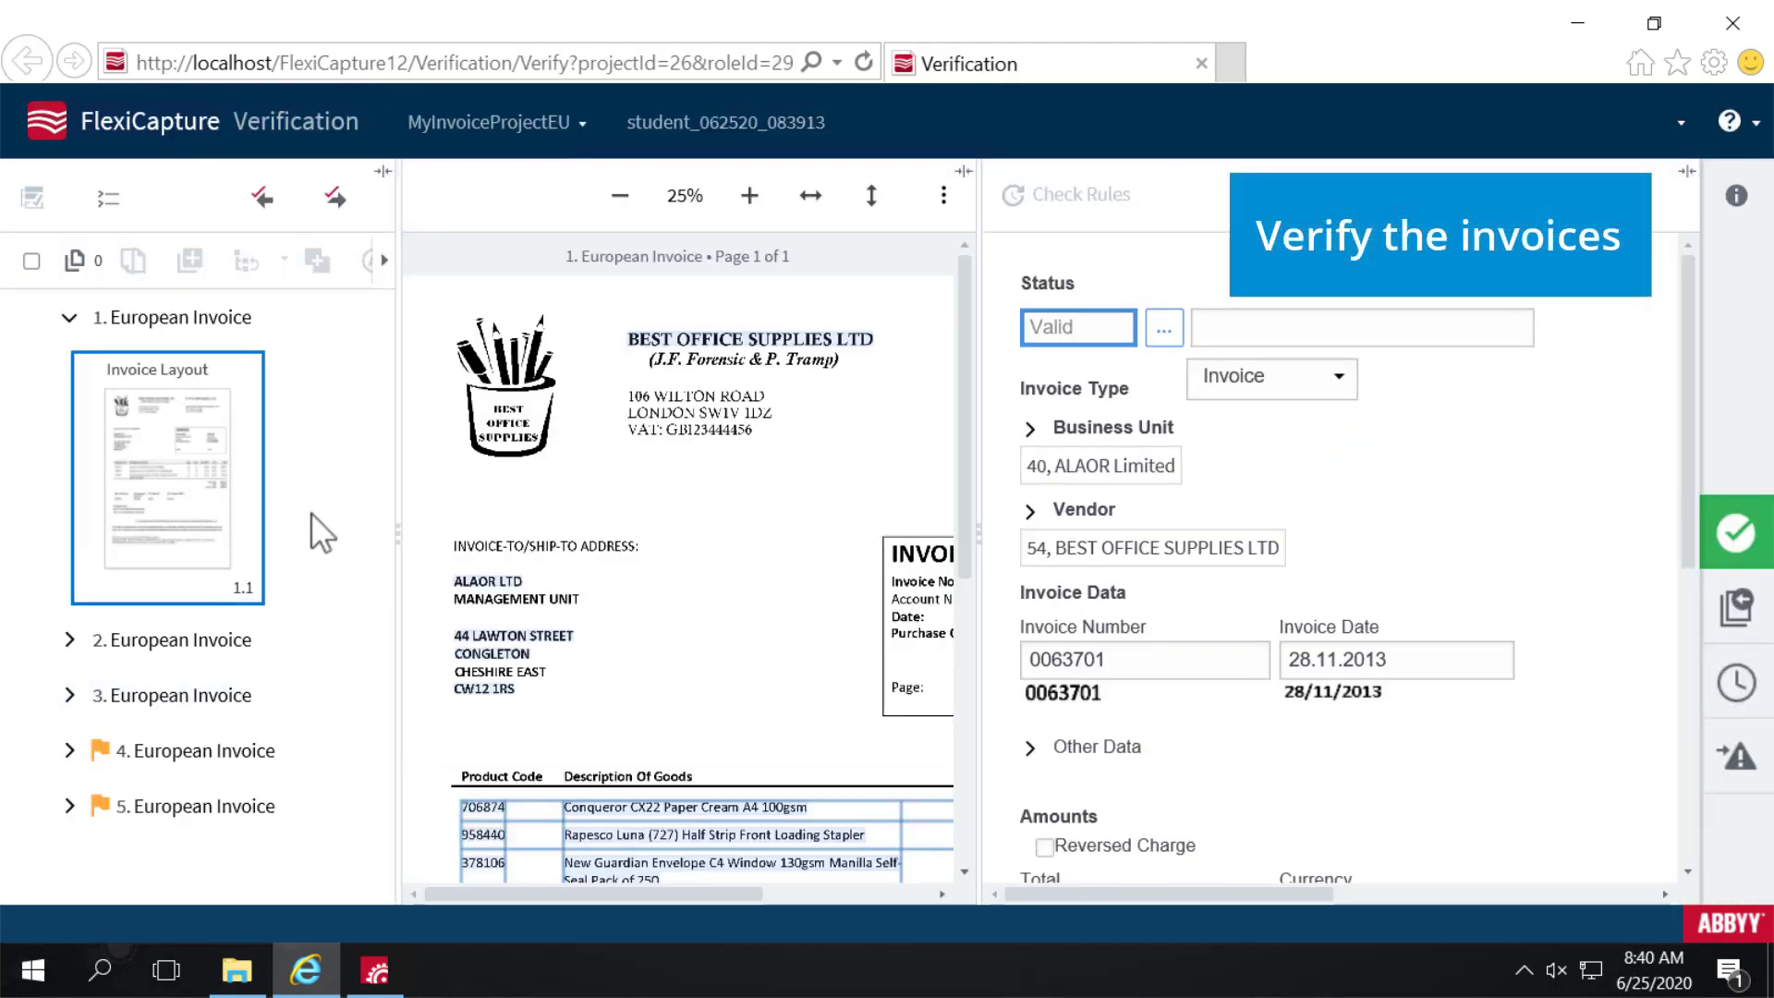
left_click(249, 750)
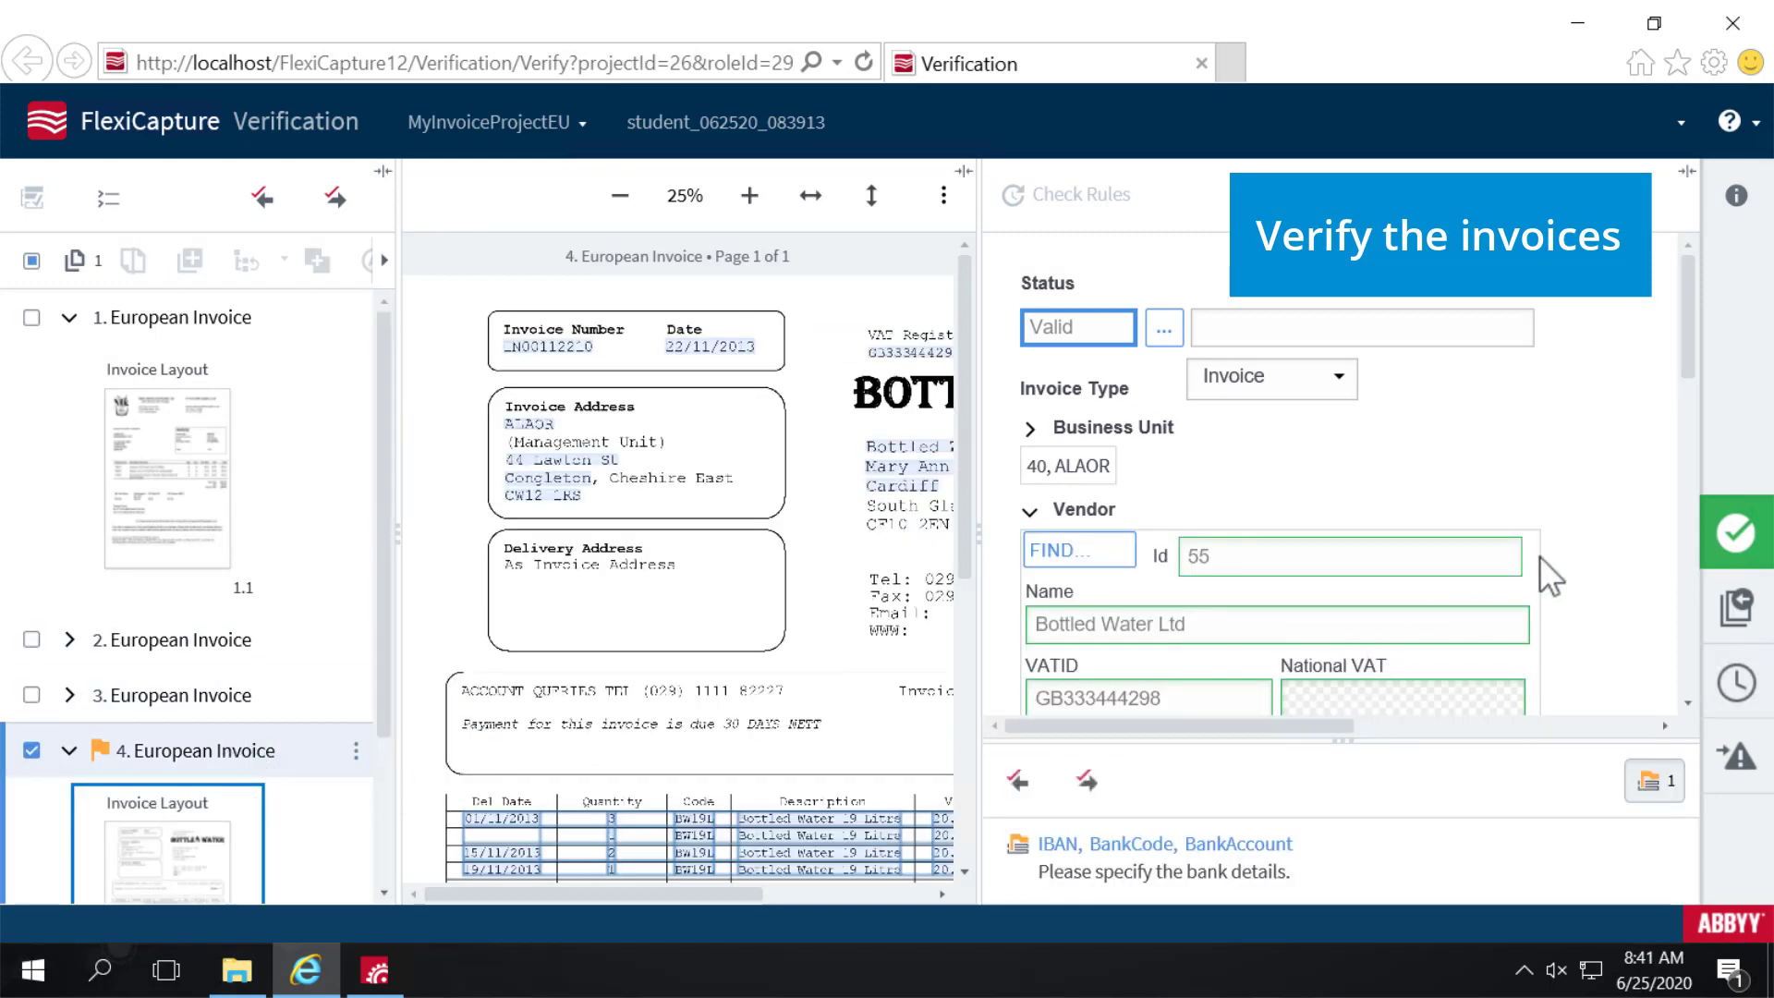
Step: Review the fourth European invoice's data down to the line items and expand its Purchase Orders section
scroll(1540, 556, "down", 5)
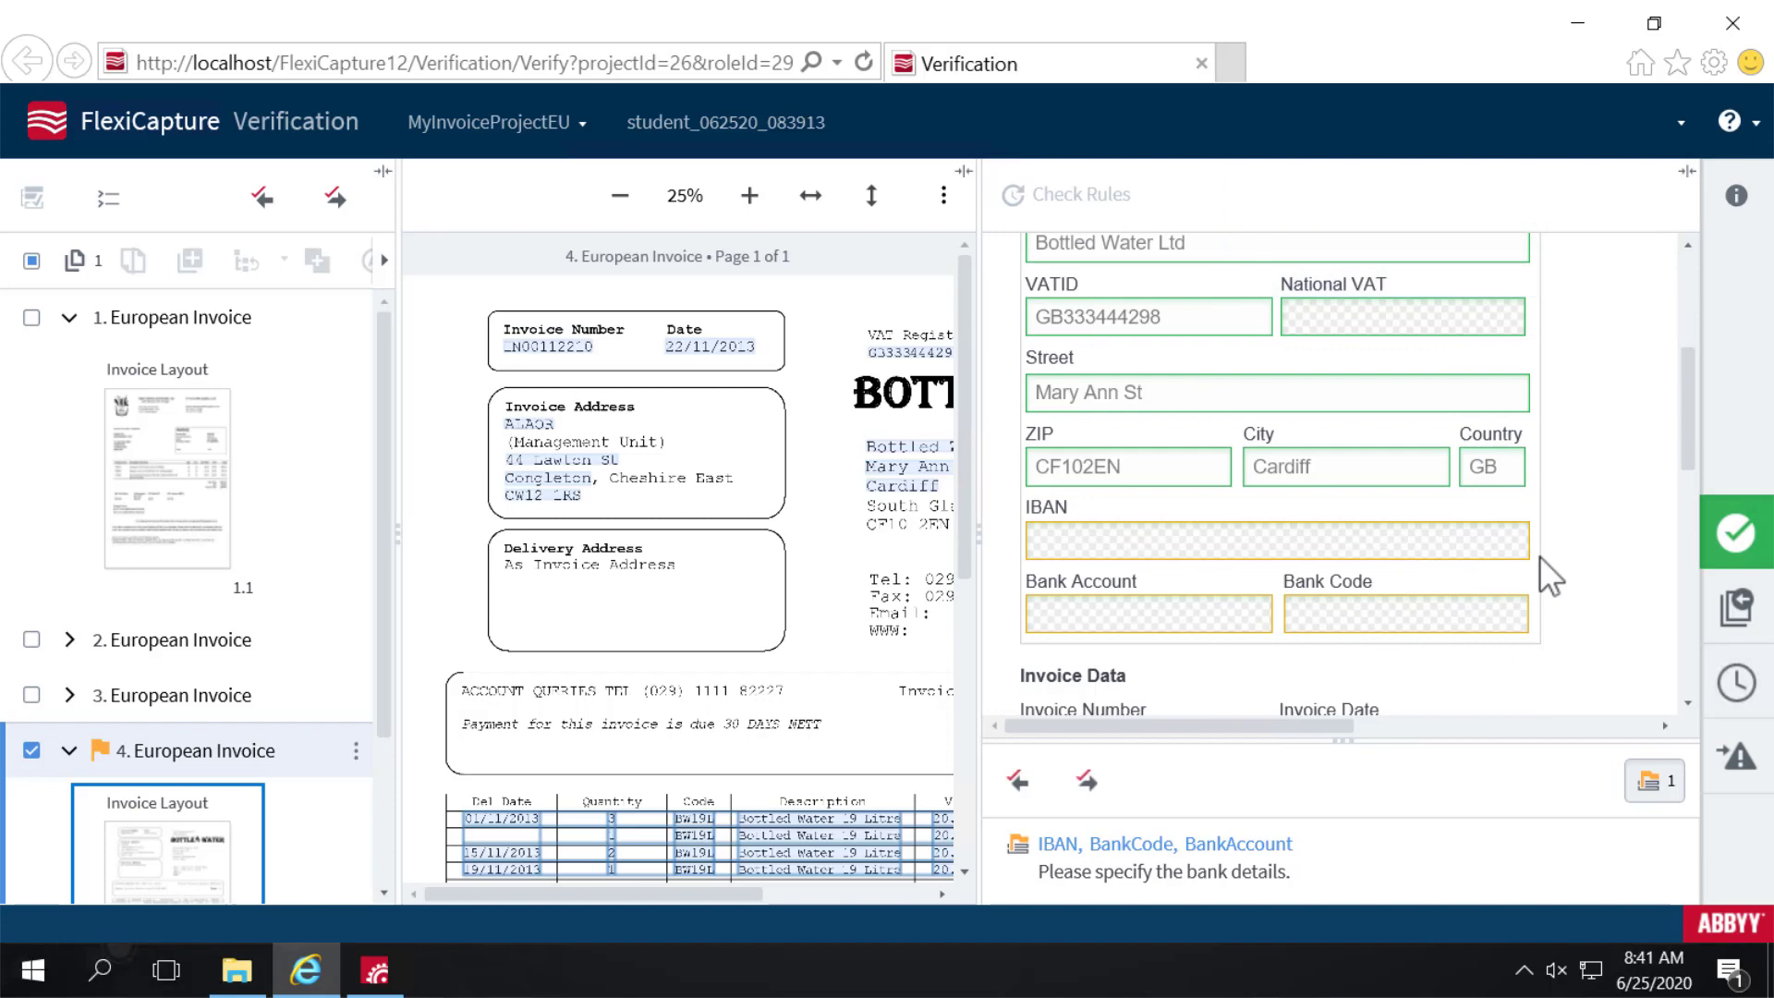
scroll(1540, 556, "down", 2)
scroll(1540, 558, "down", 5)
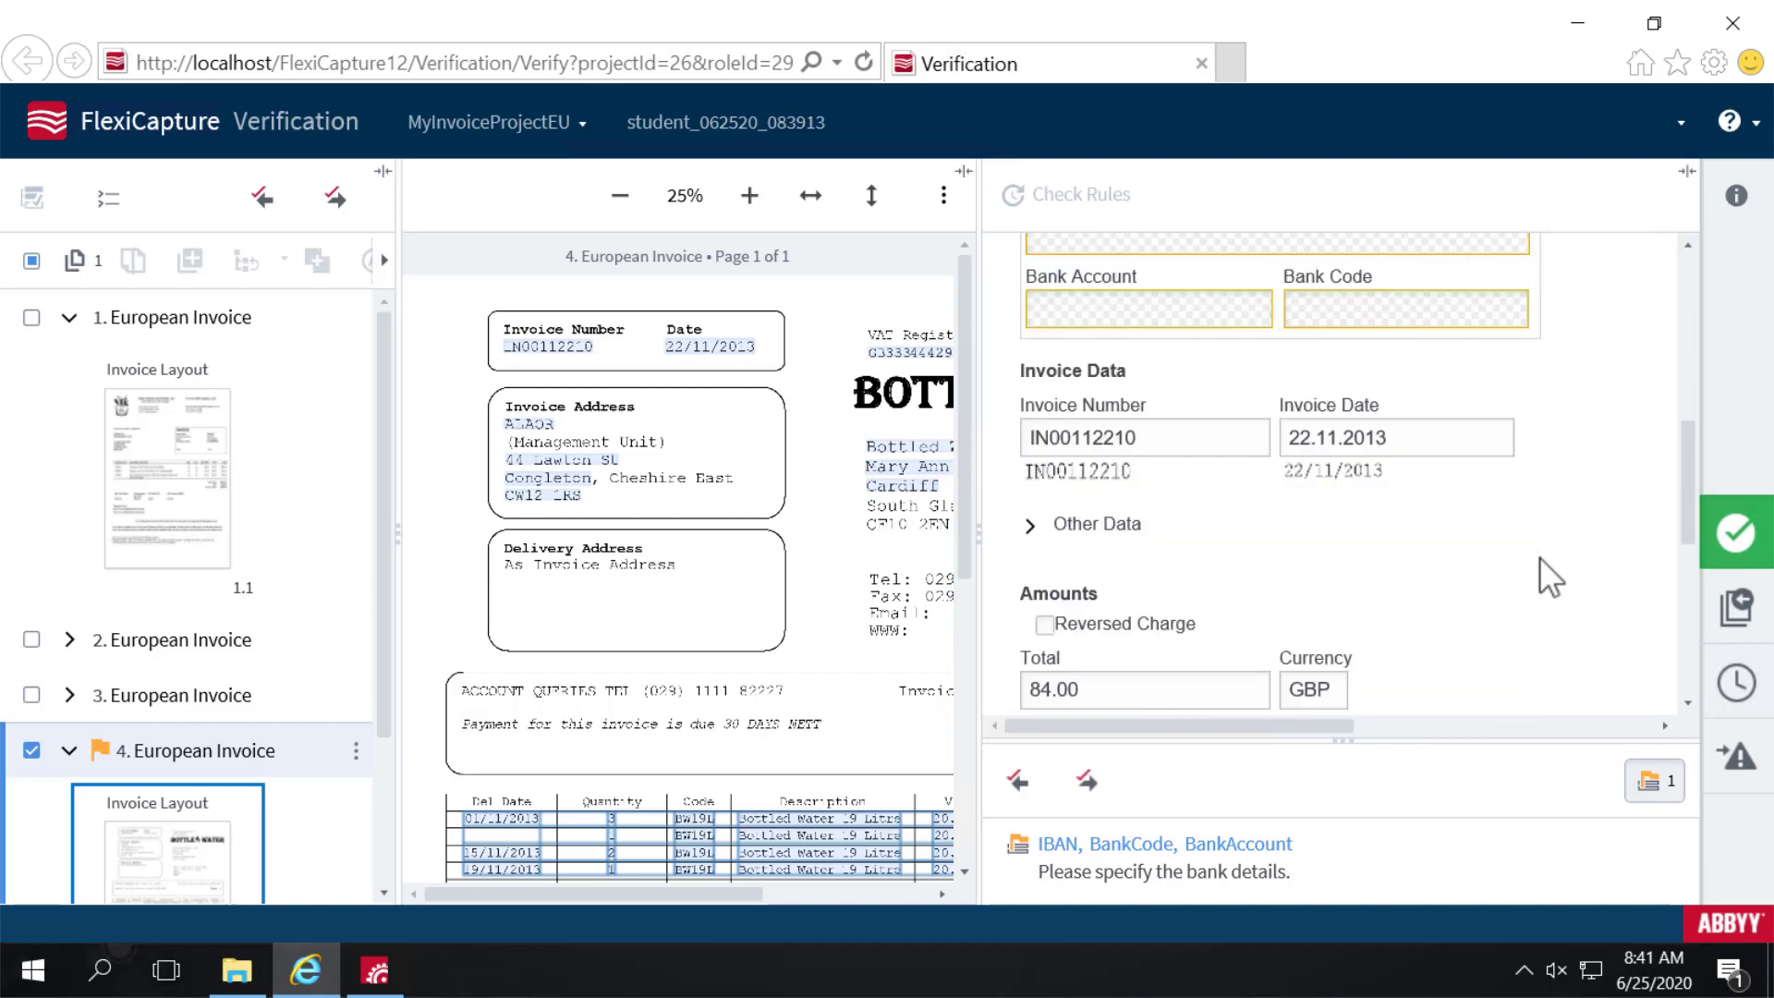
scroll(1540, 557, "down", 3)
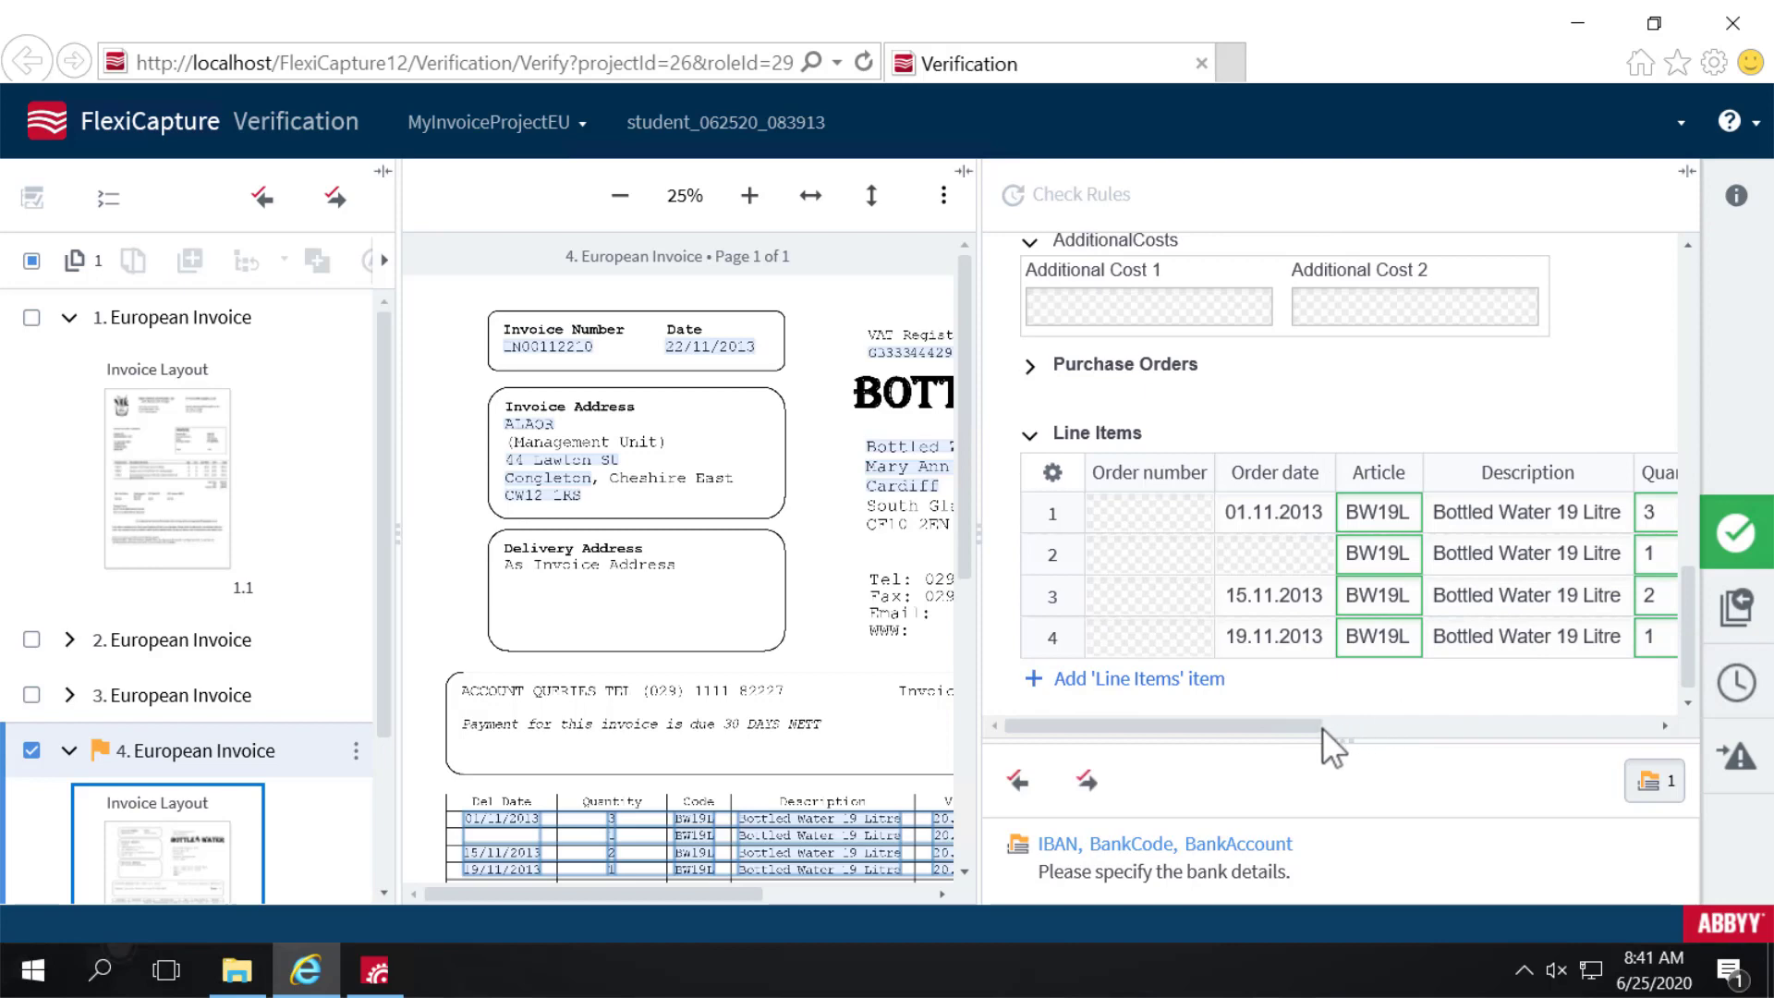
left_click(1031, 365)
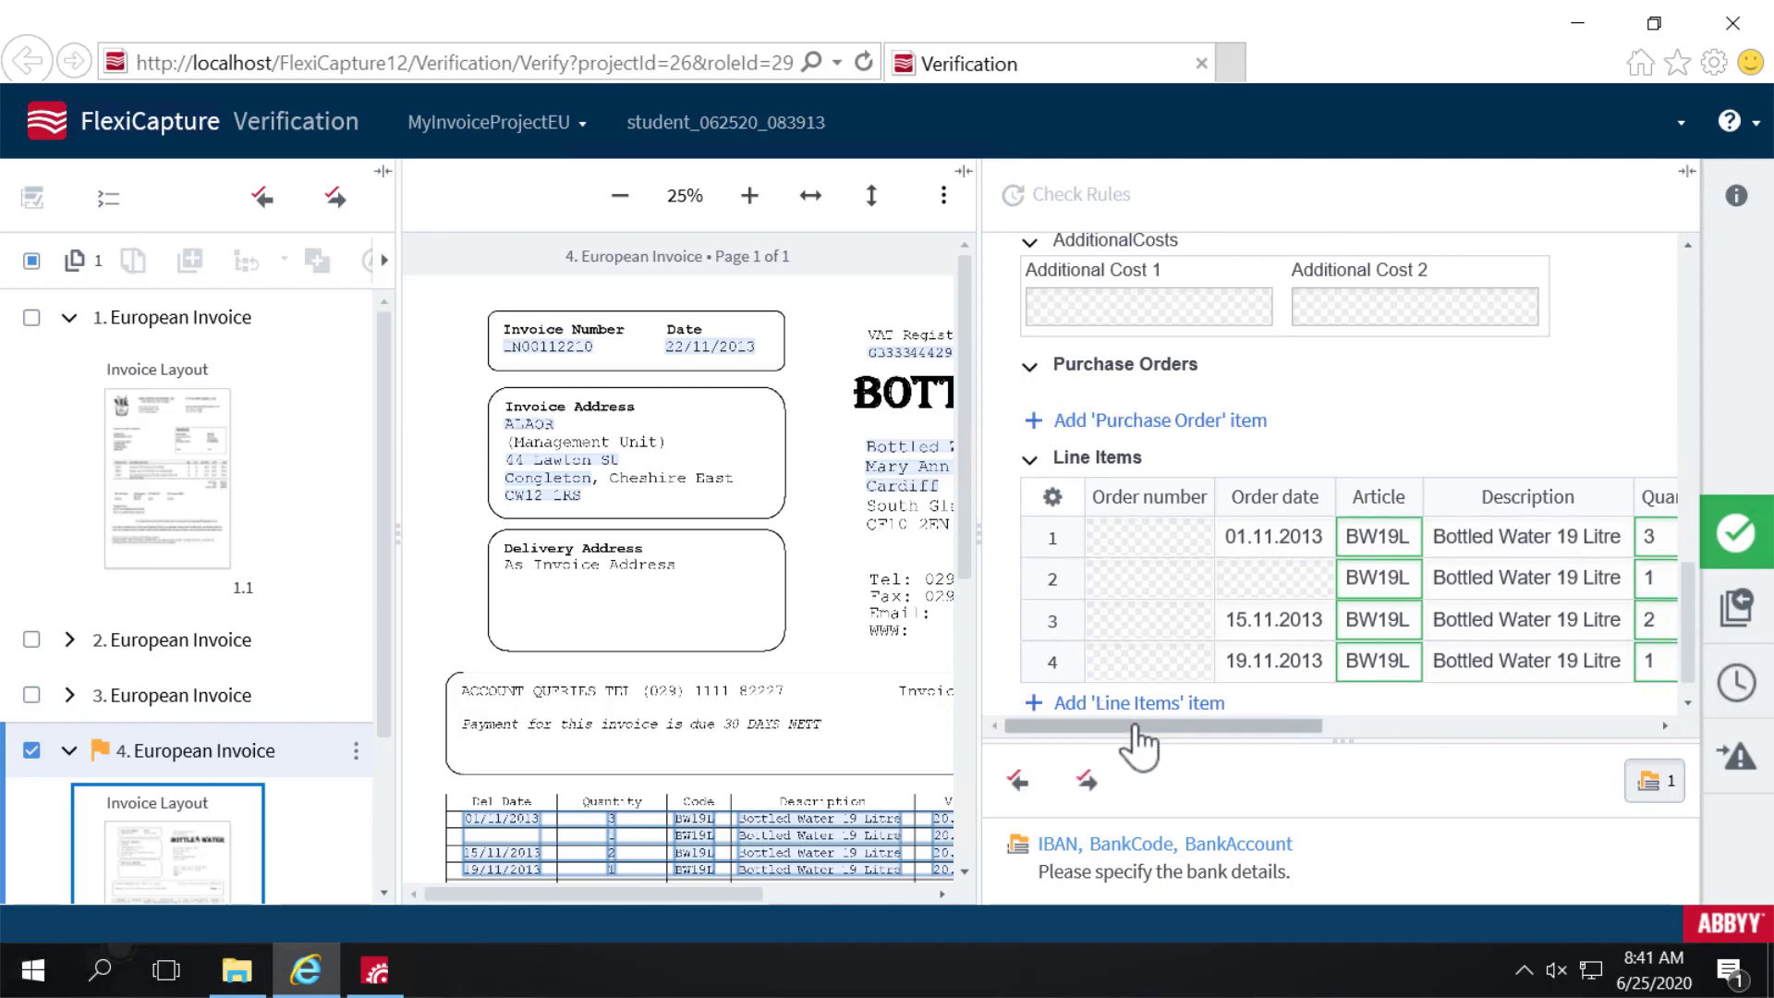
Step: Mark all four Bottled Water 19 Litre line items as valid in the Is valid column
left_click_drag(1218, 730, 1433, 753)
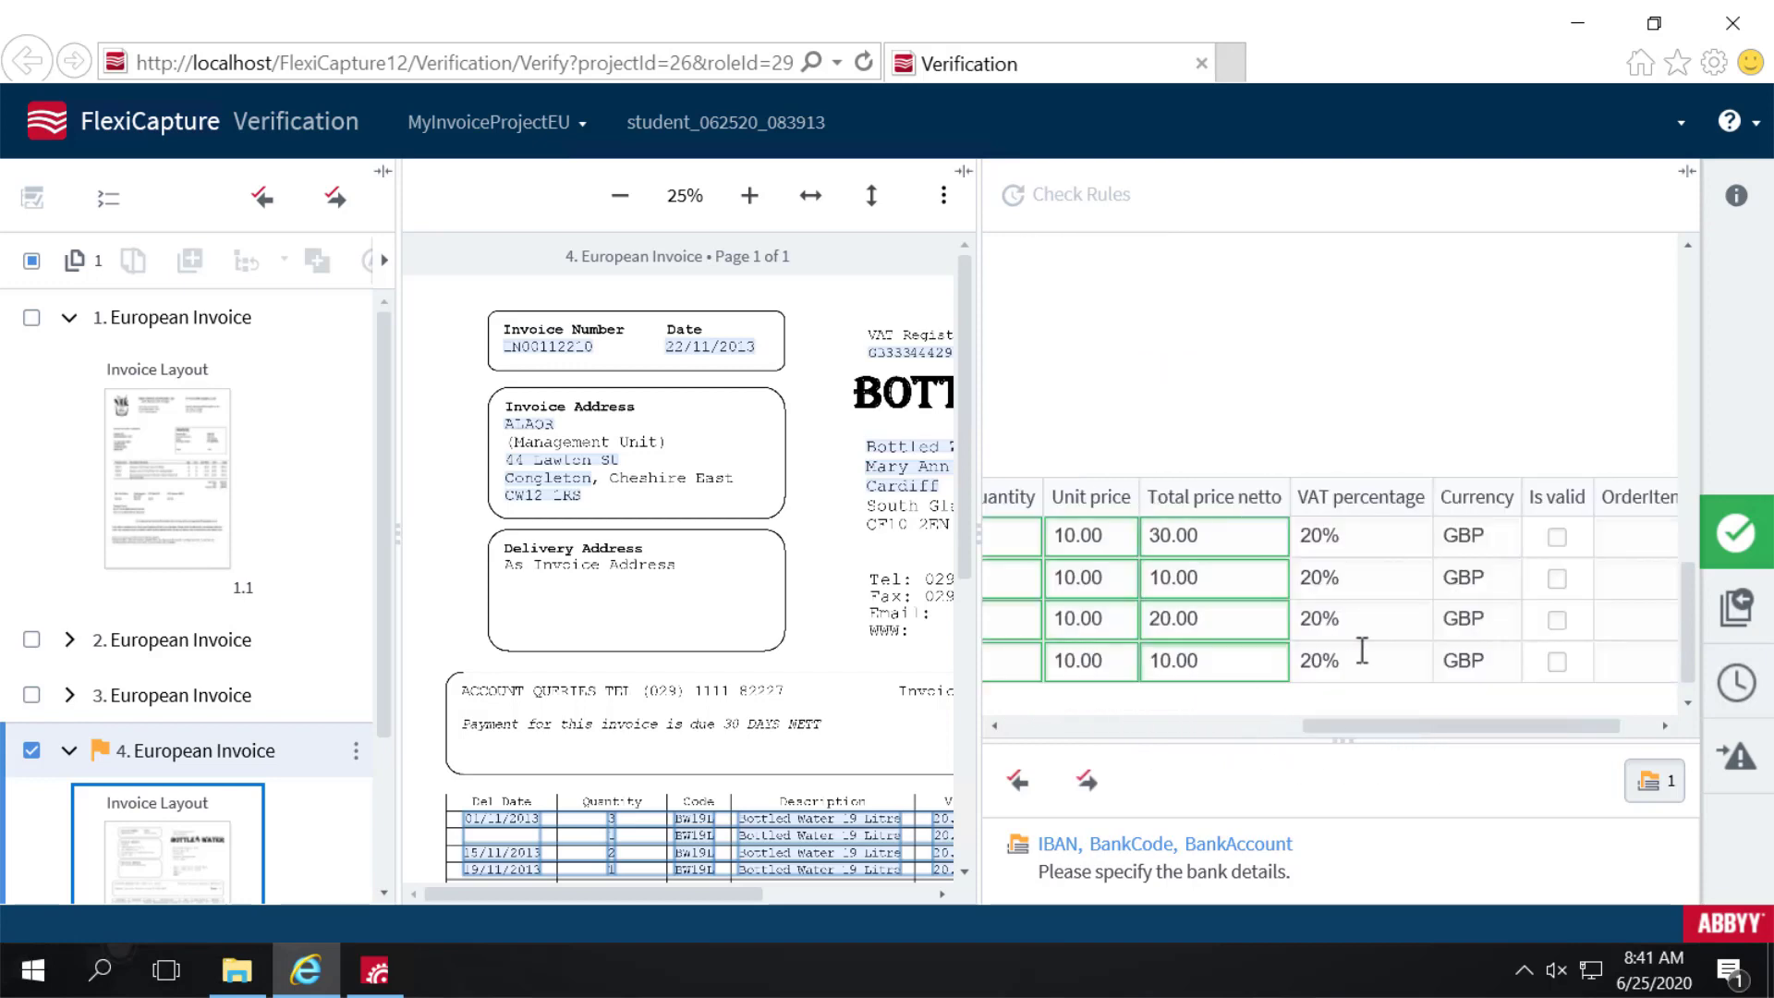
left_click(1557, 537)
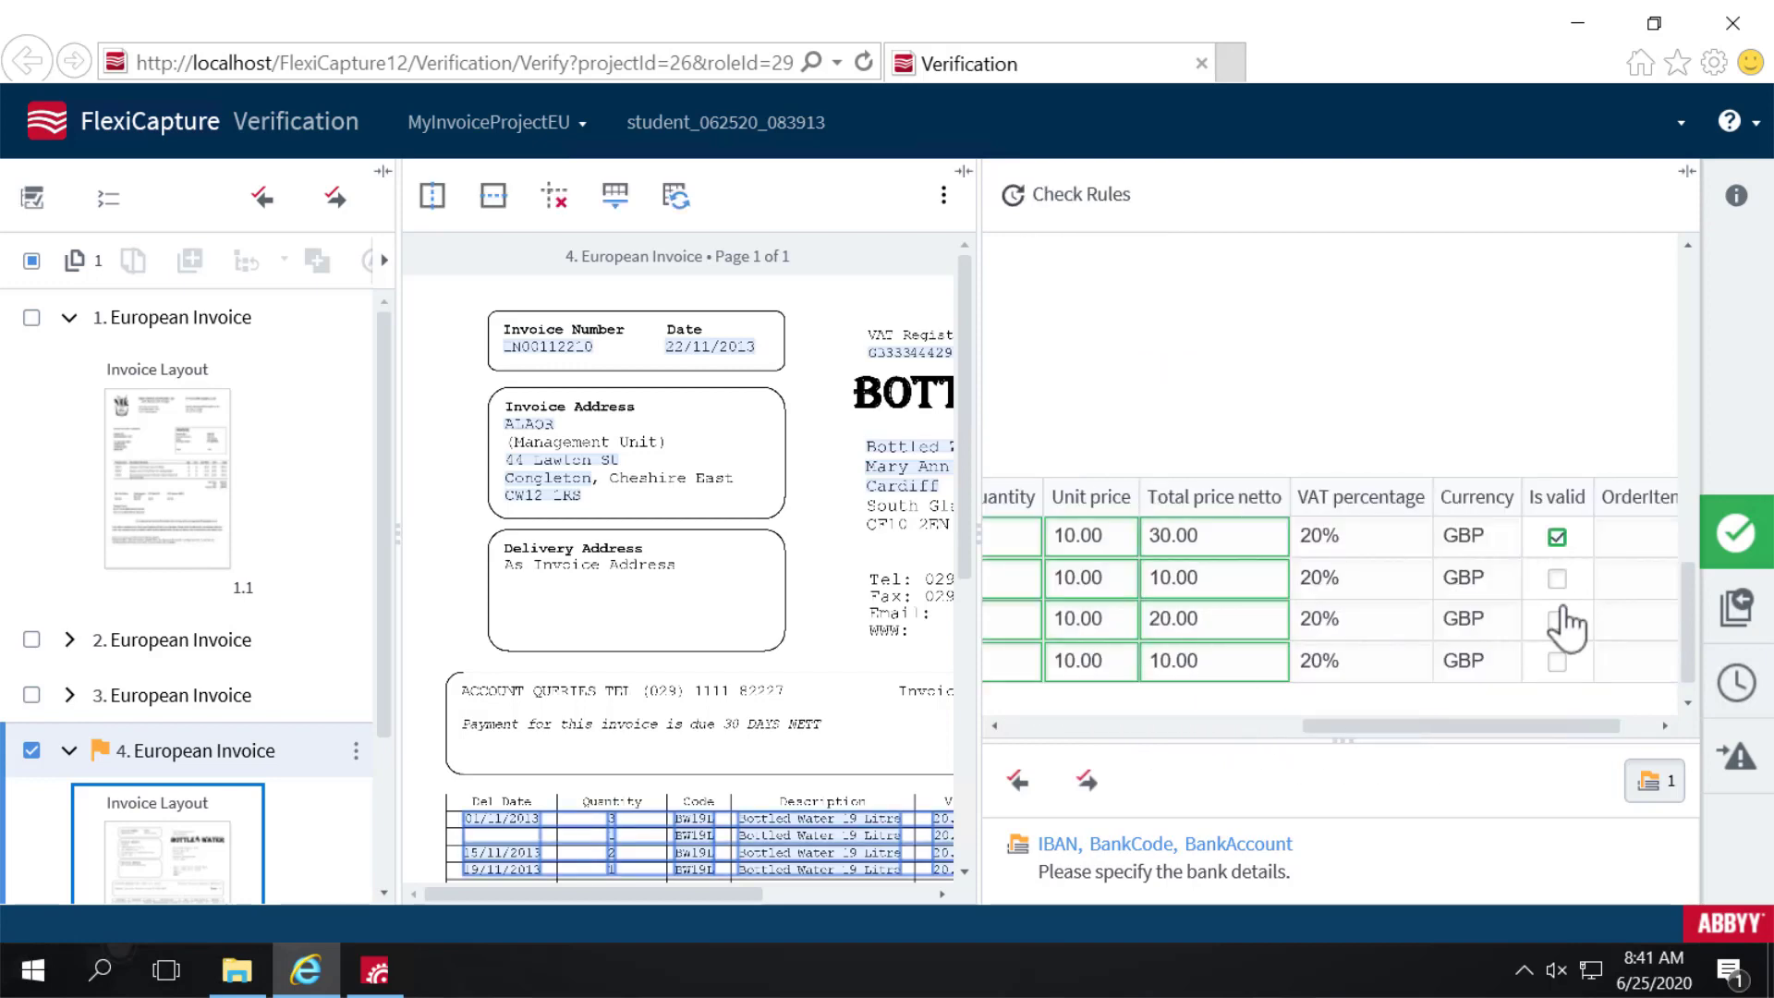
left_click(1557, 578)
left_click(1557, 620)
left_click(1557, 662)
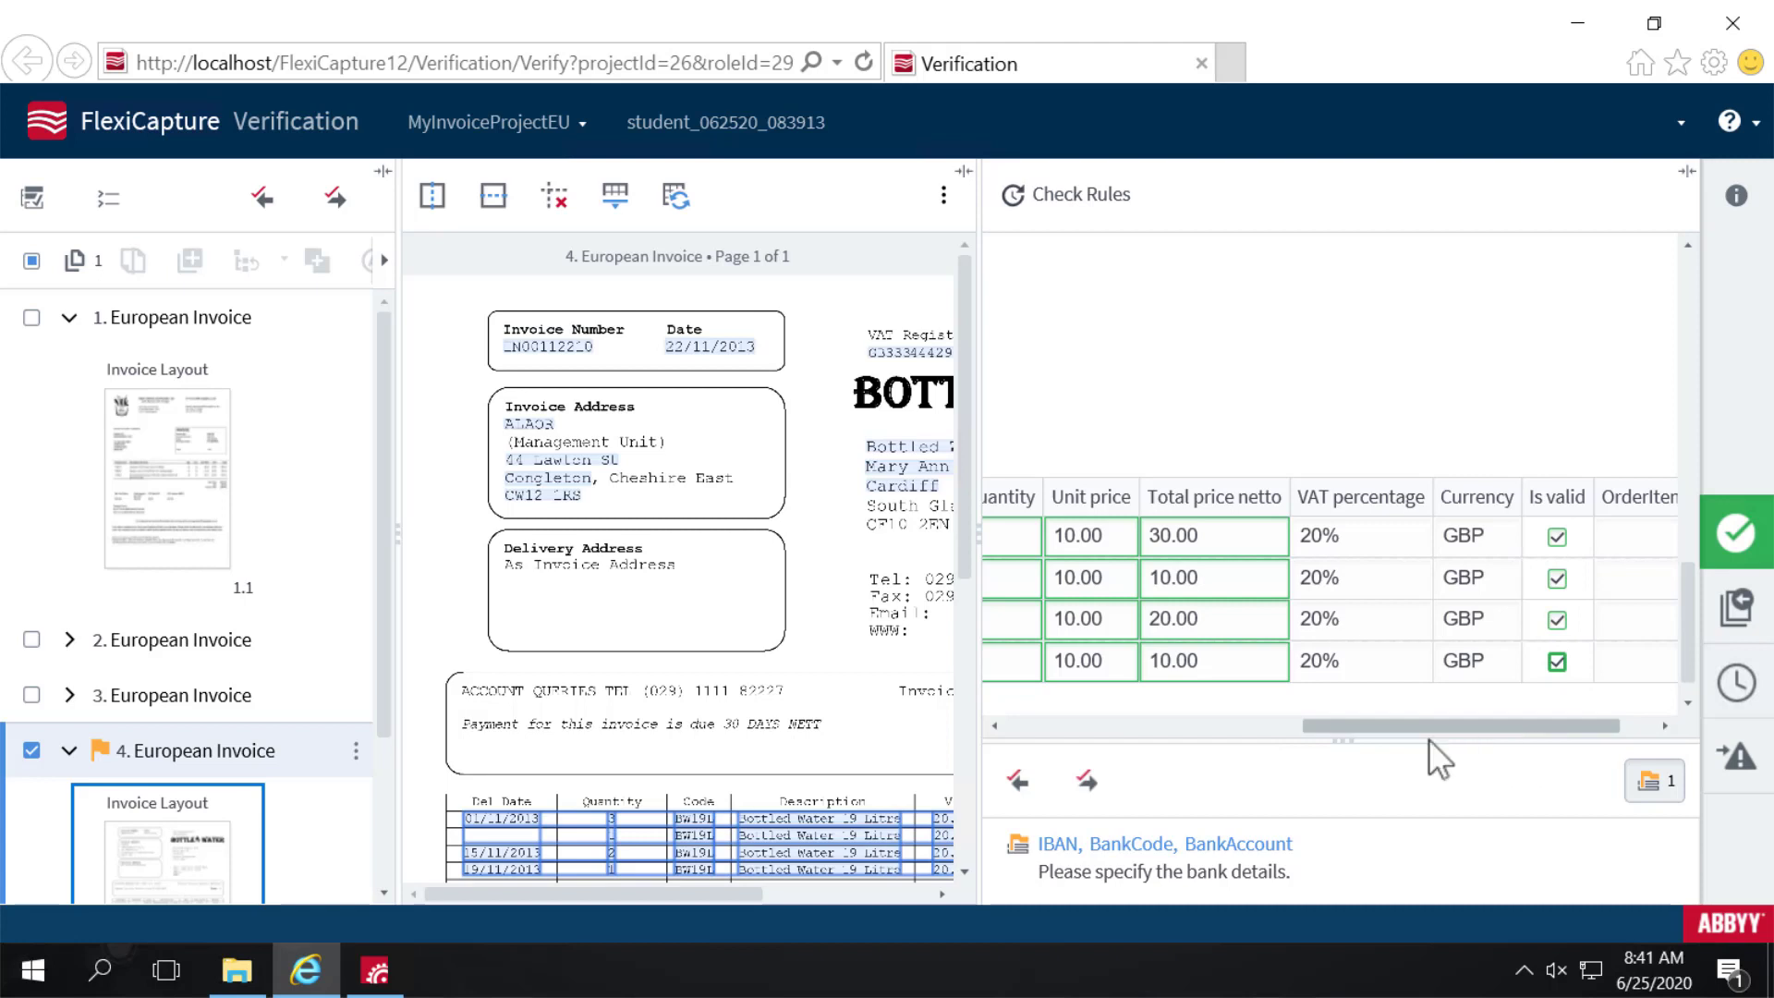
Step: Move on past the bank details rule error to the fifth European invoice, applying the changes made to the fourth
left_click_drag(1433, 728, 1227, 730)
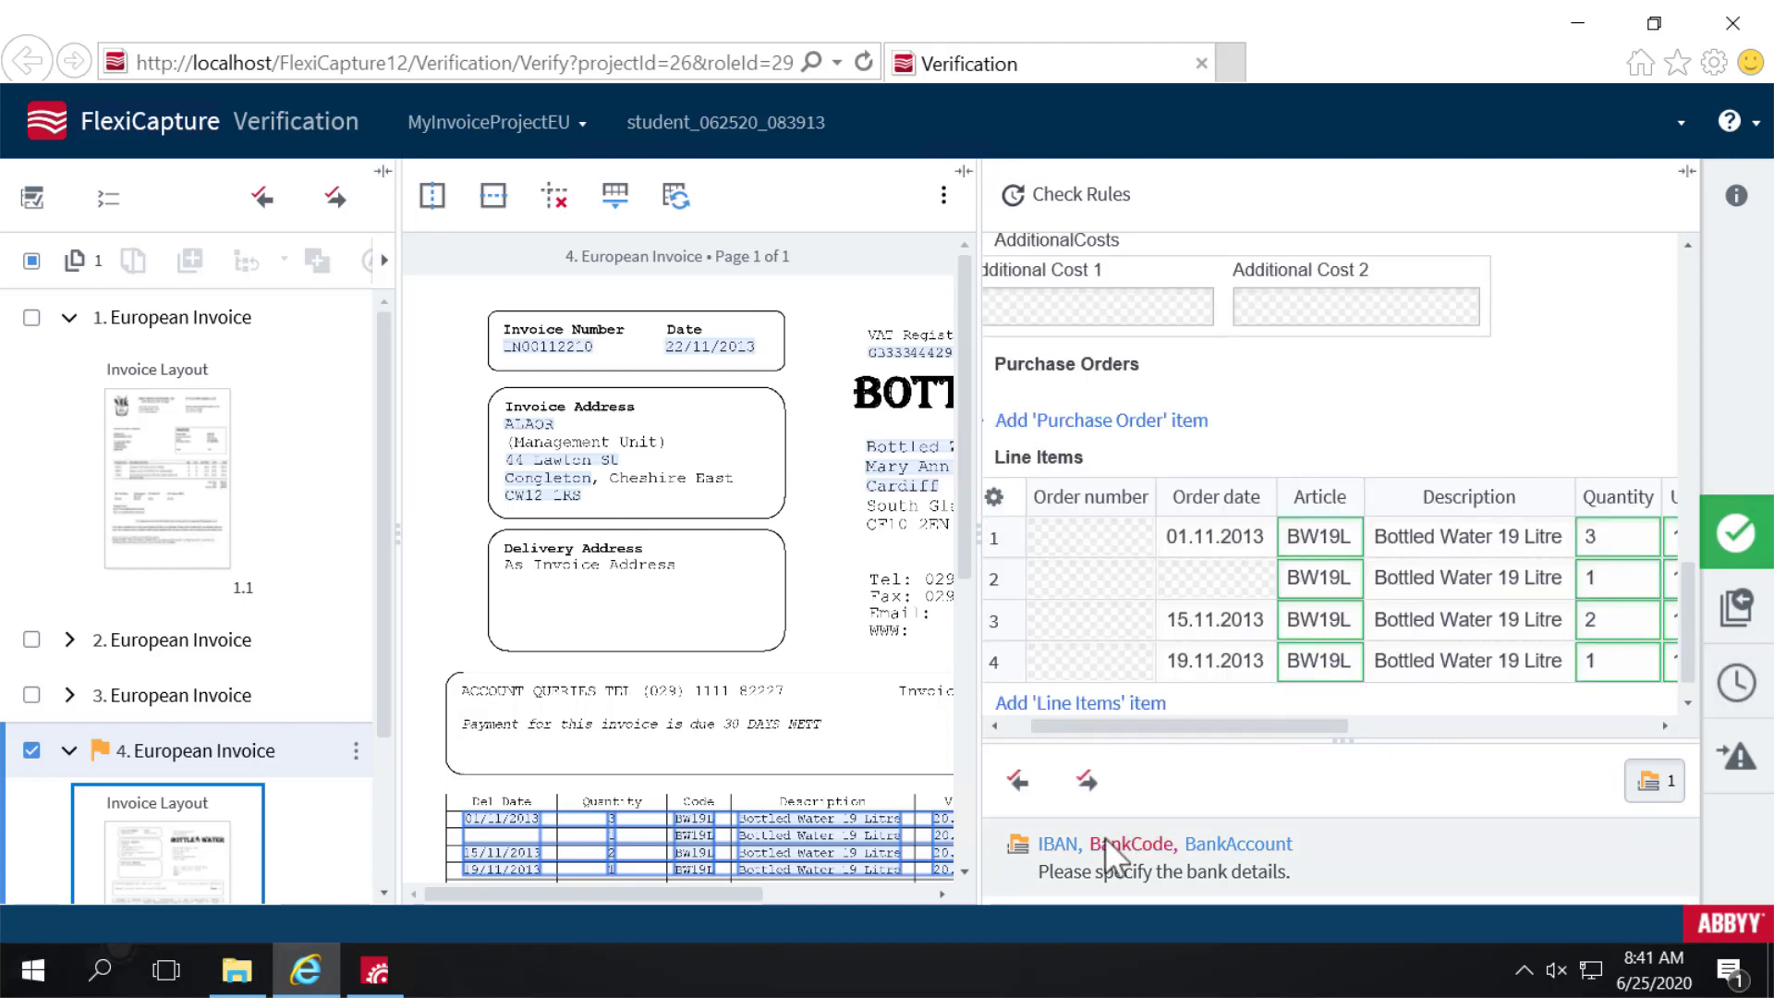
left_click(1086, 780)
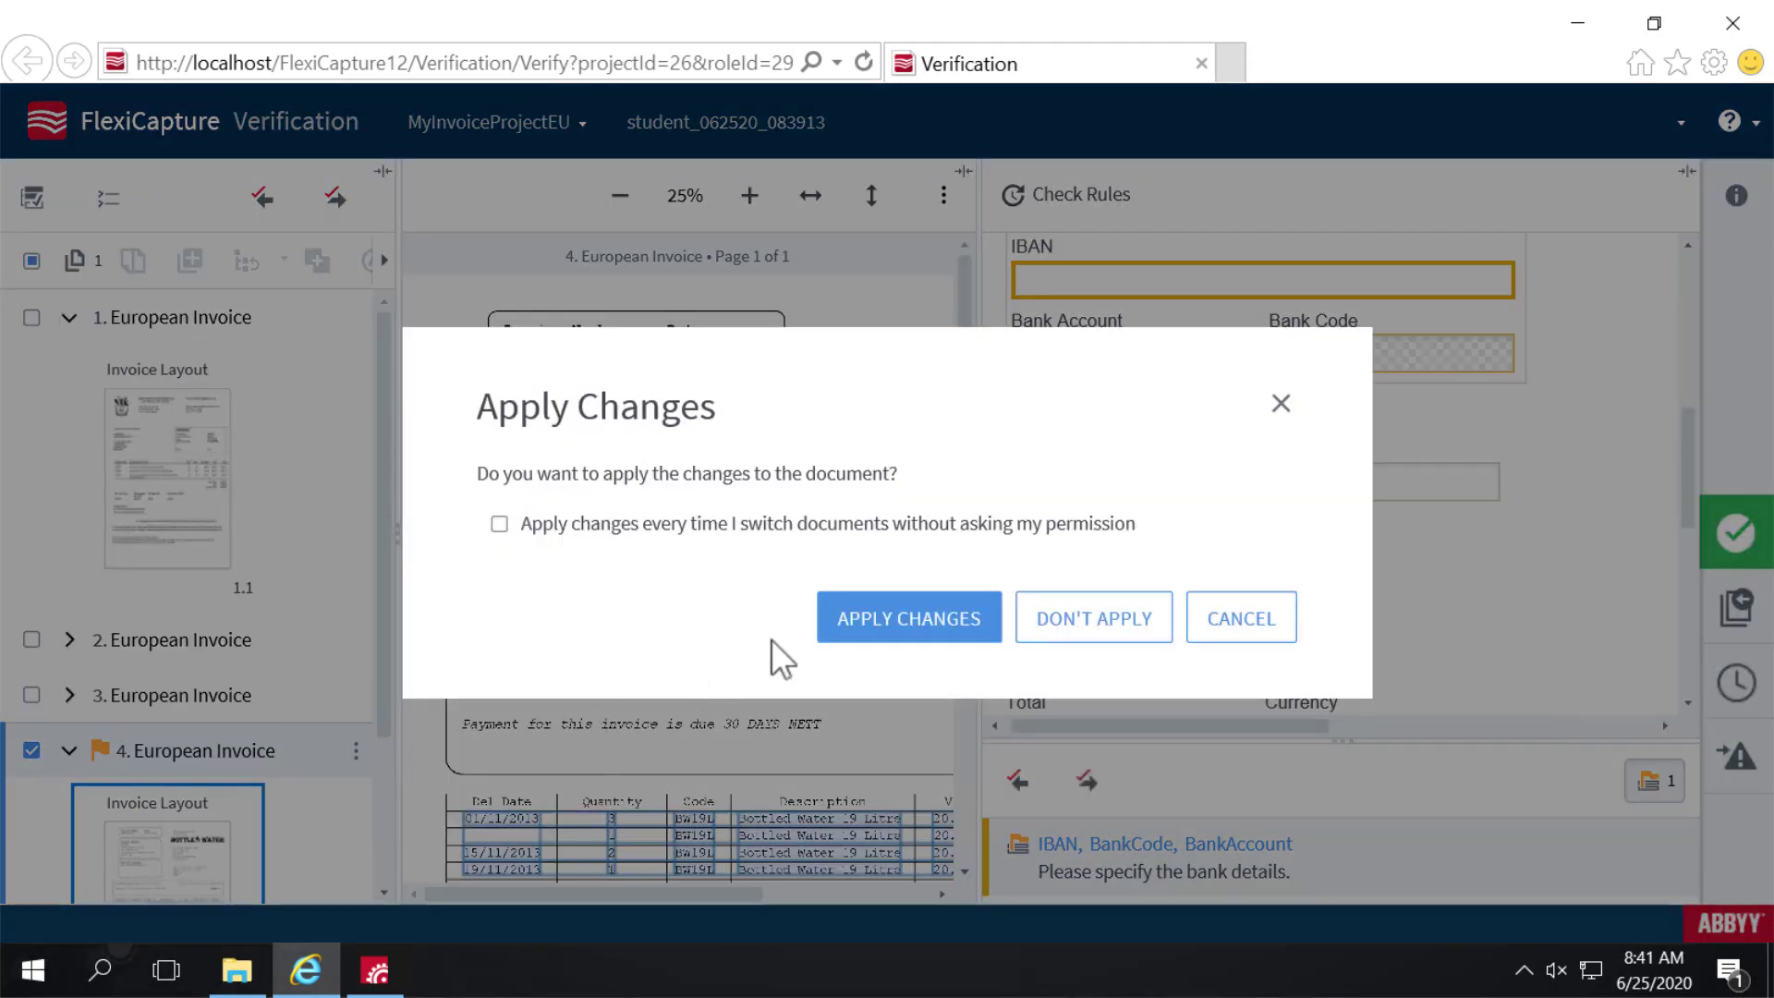
left_click(917, 632)
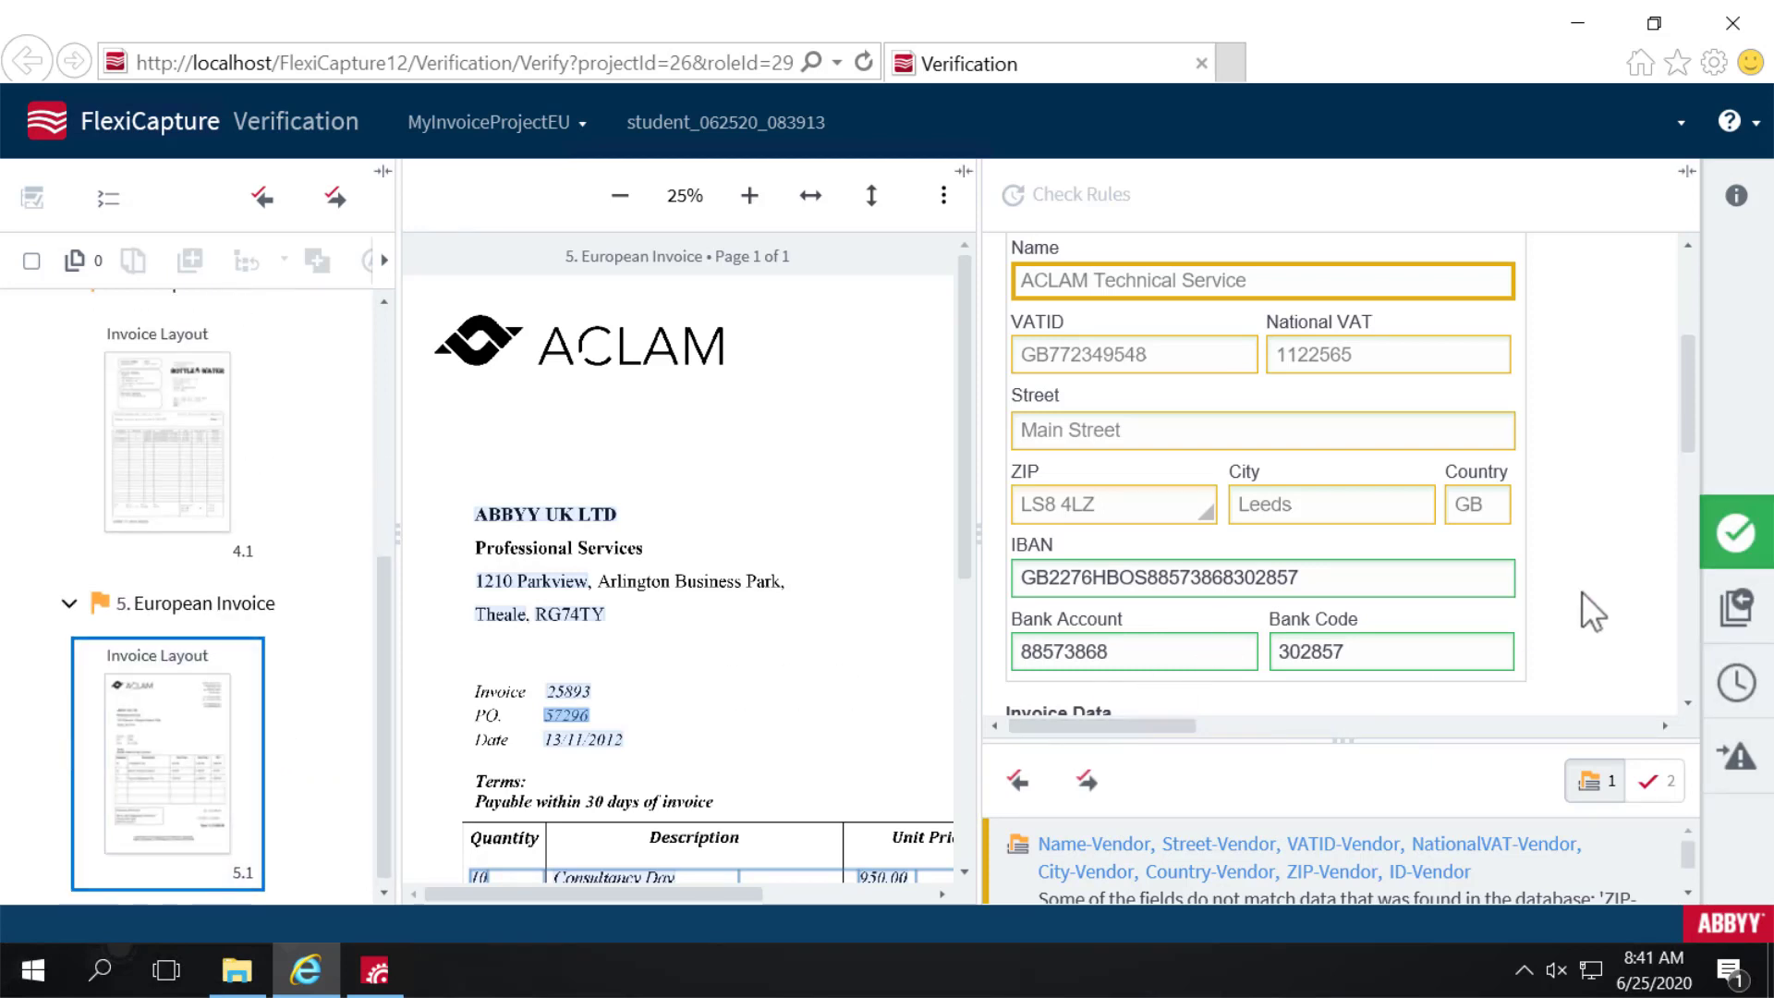
Step: Look up the fifth invoice's vendor in the database and assign the ACLAM Technical Service record from Main Street, Leeds
scroll(1591, 598, "up", 2)
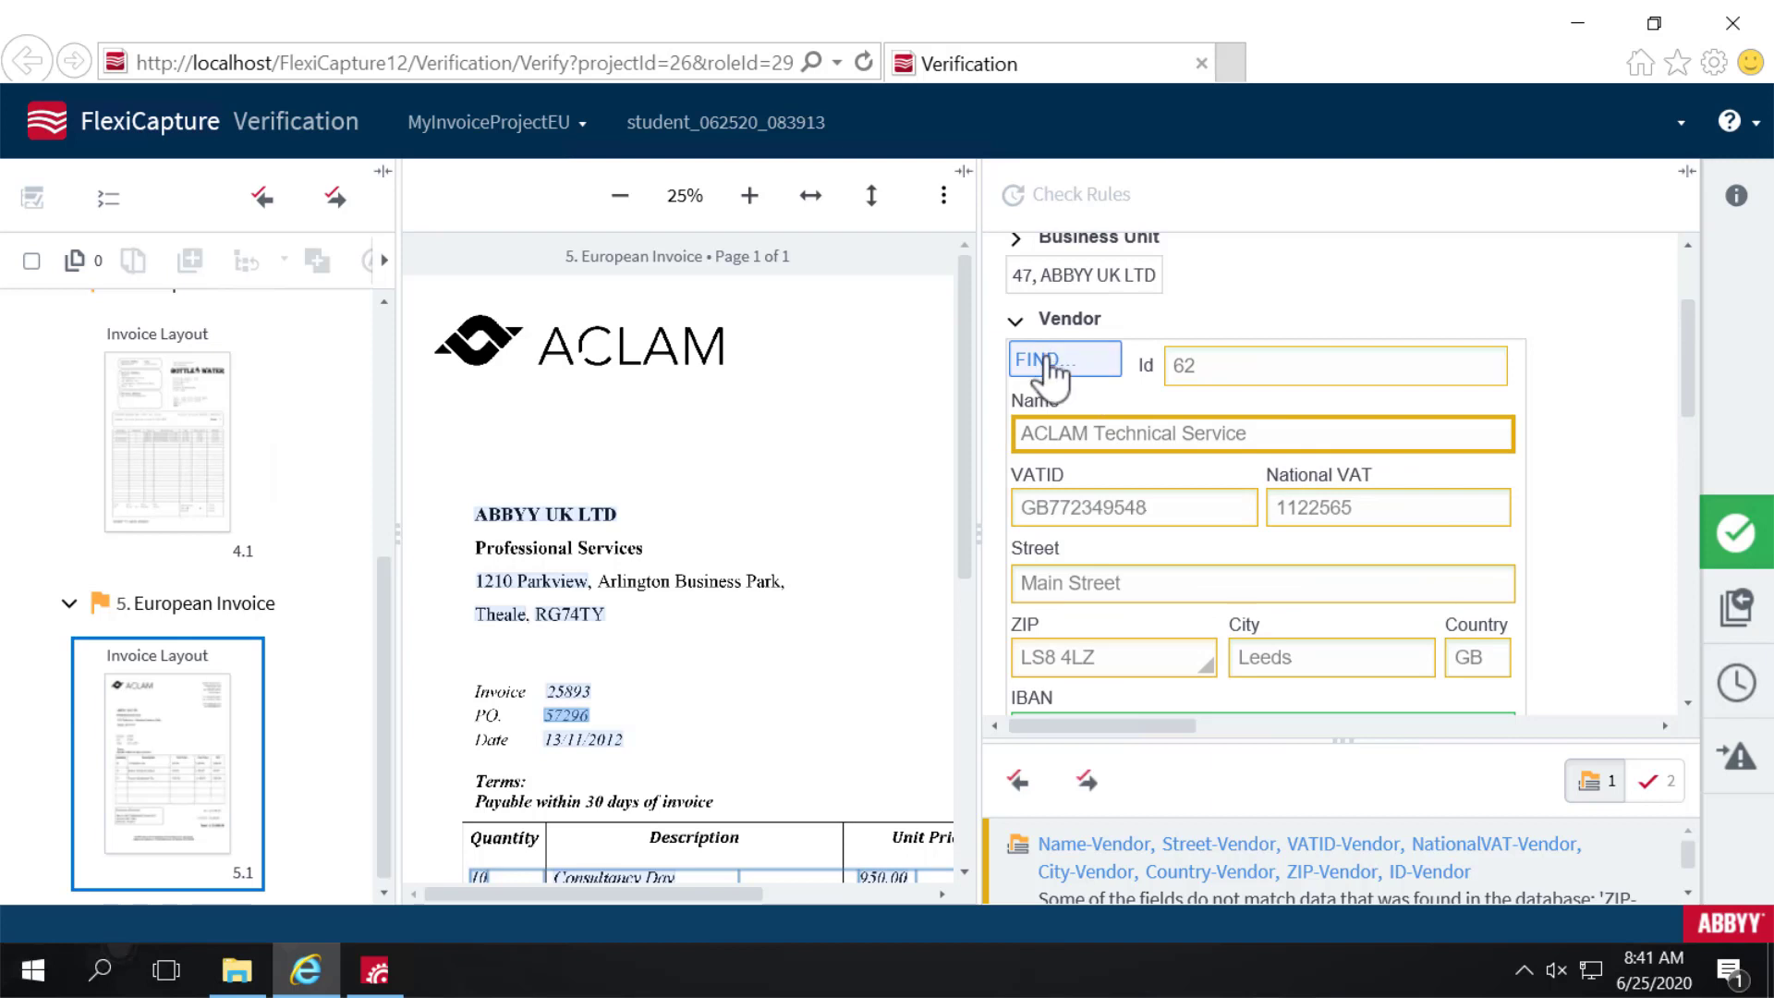
left_click(1041, 366)
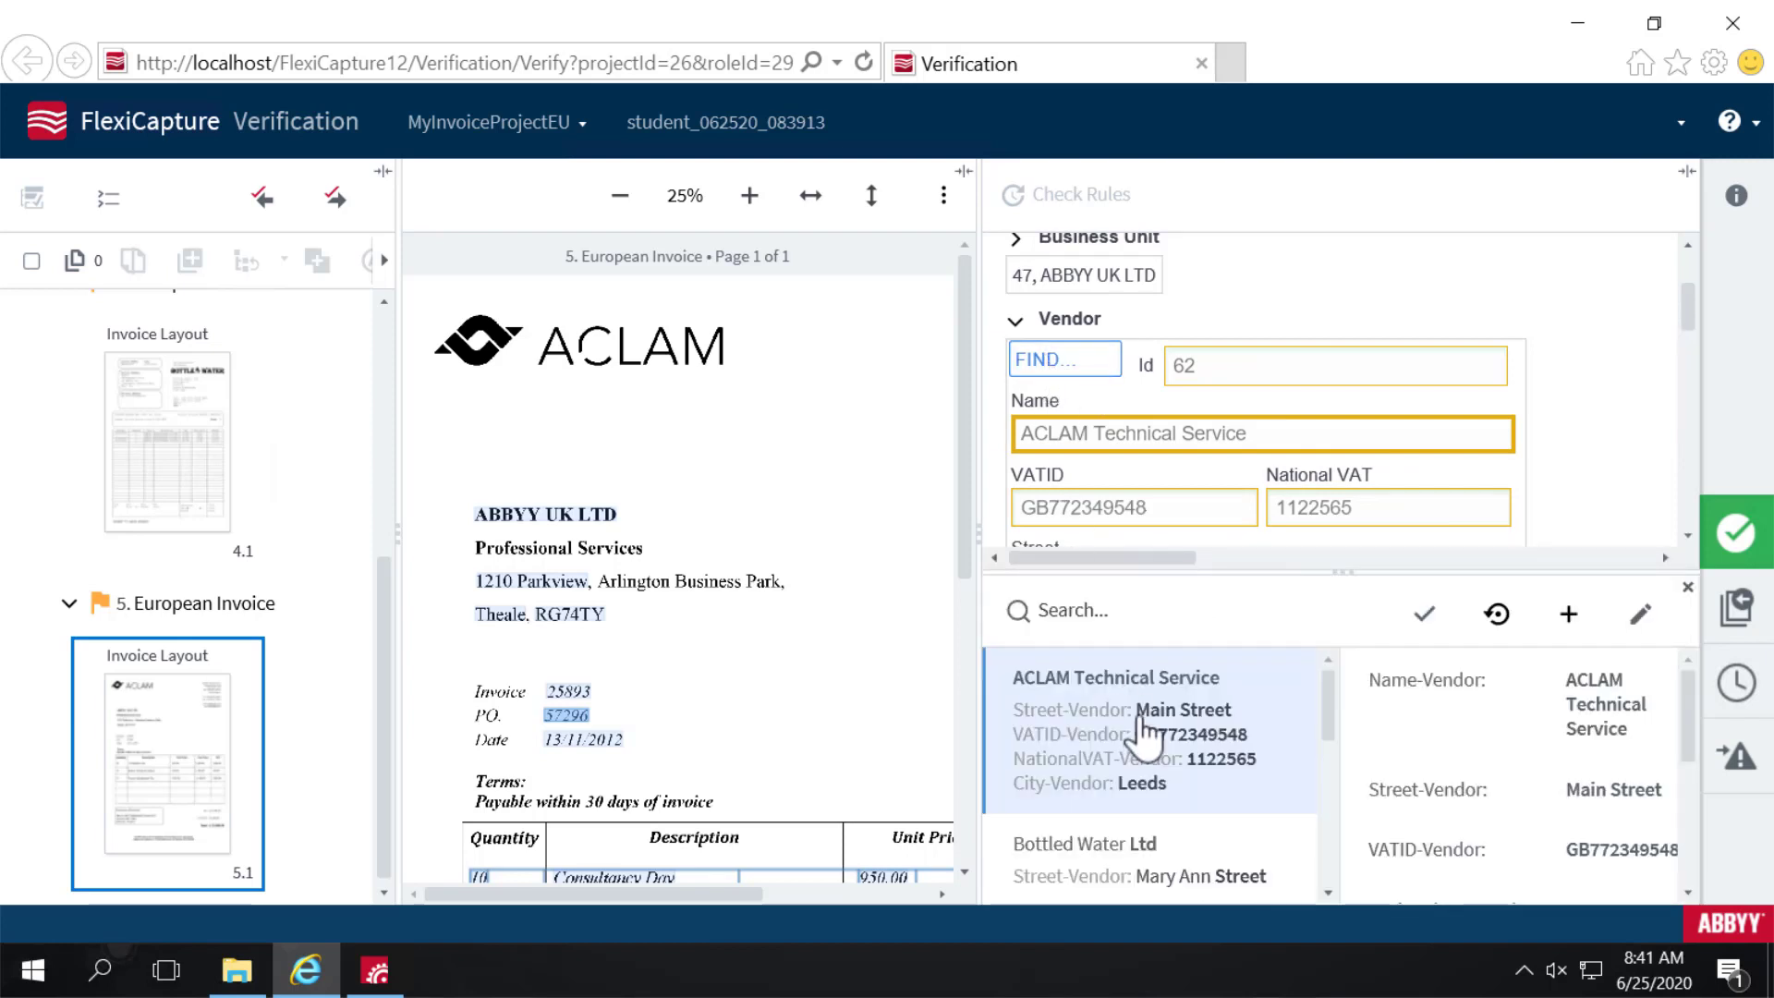
double_click(1143, 728)
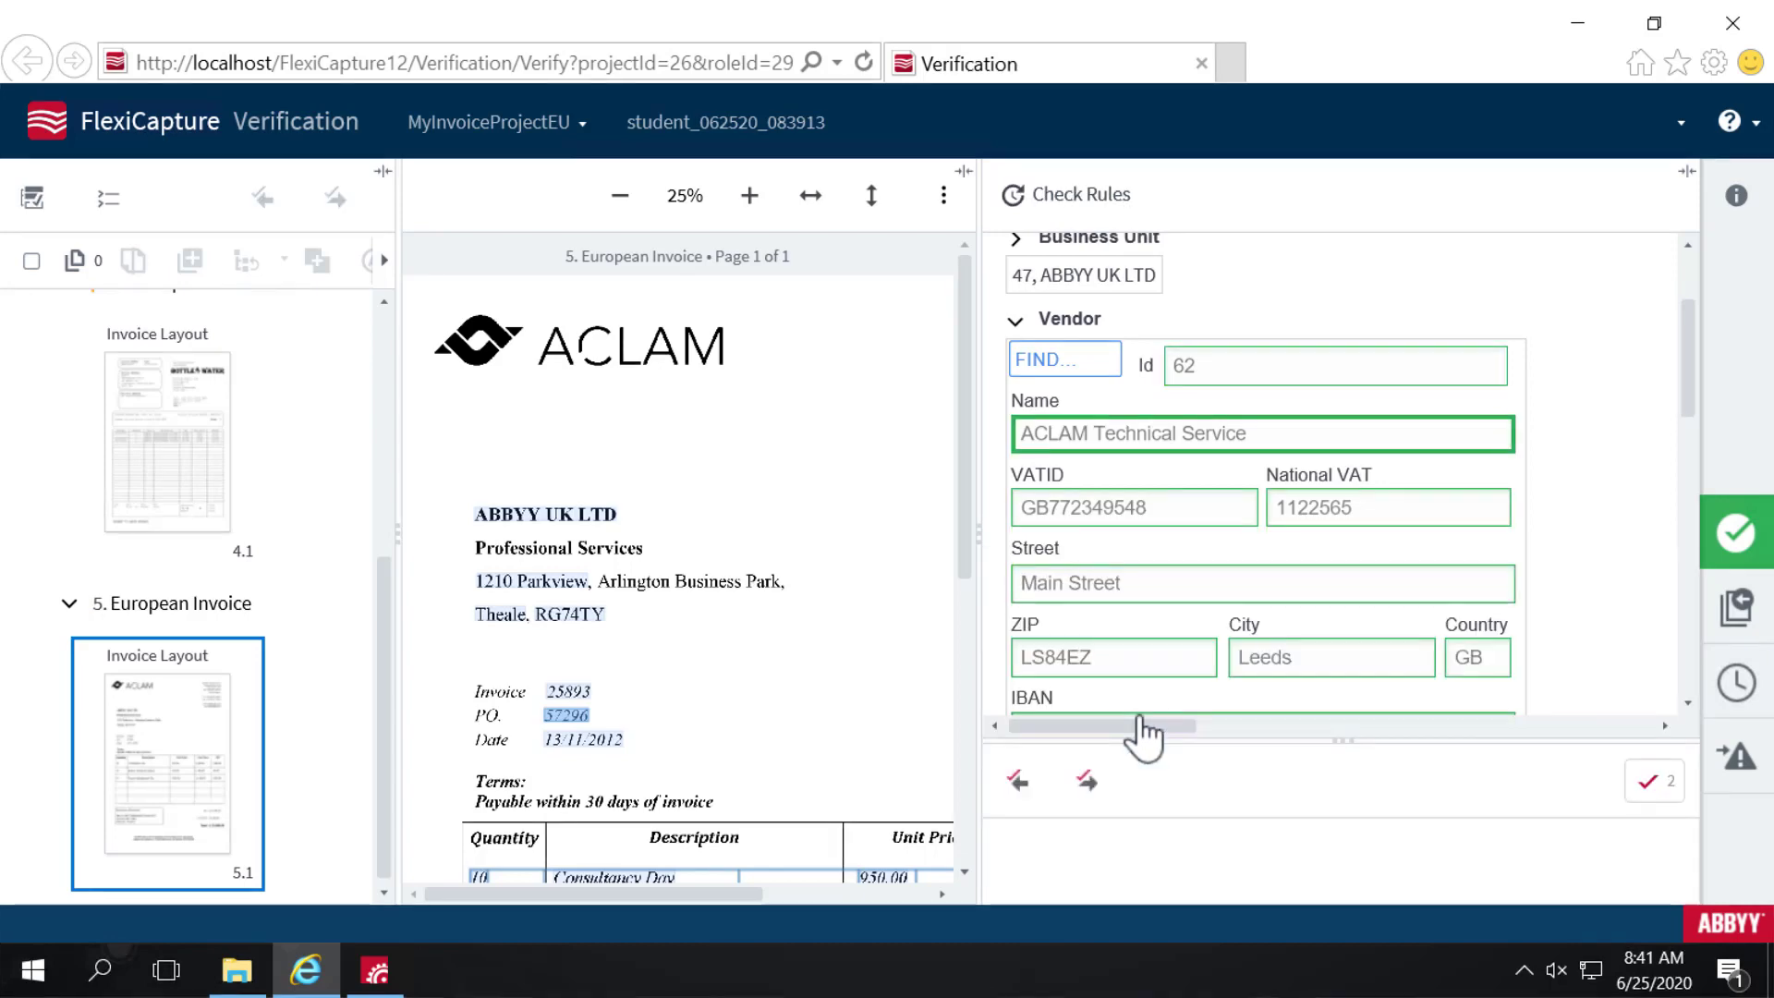